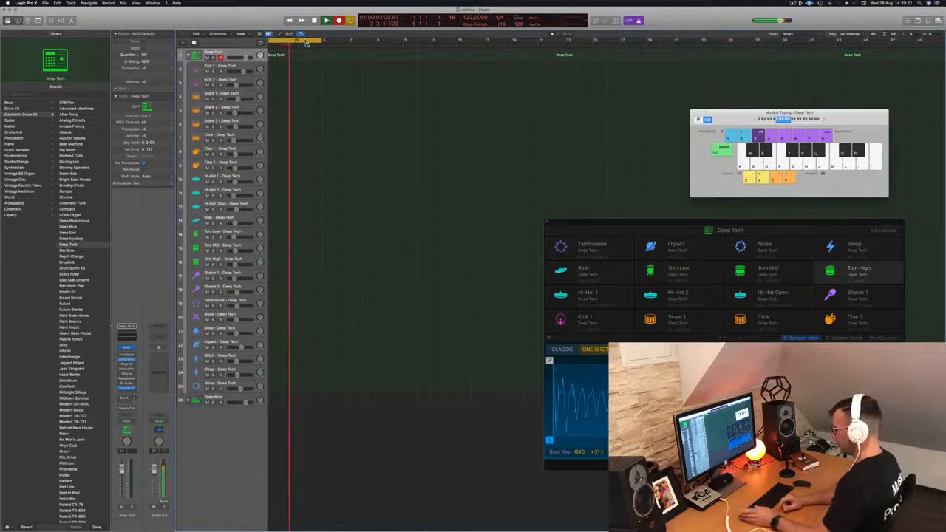
Step: Record a steady kick pattern on the Deep Tech track and move the recorded region to bar 1
key(a)
key(a)
key(a)
key(a)
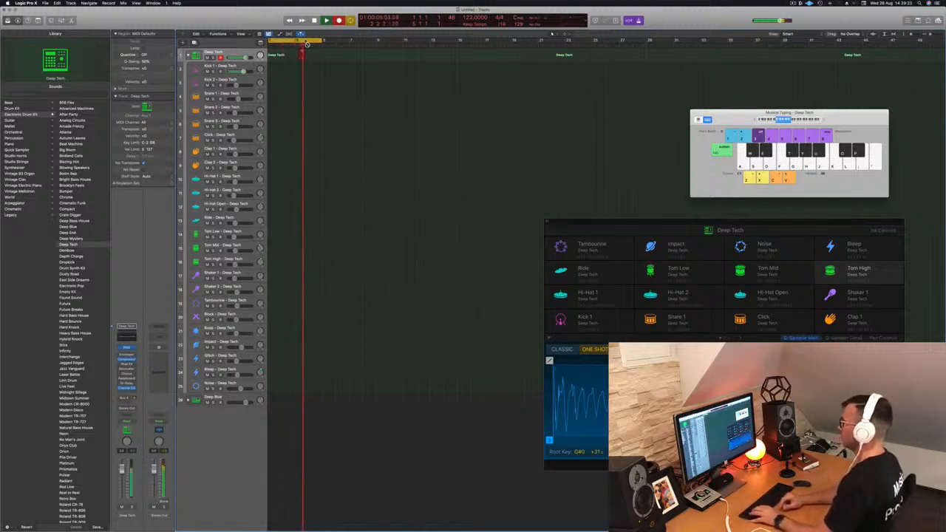
key(space)
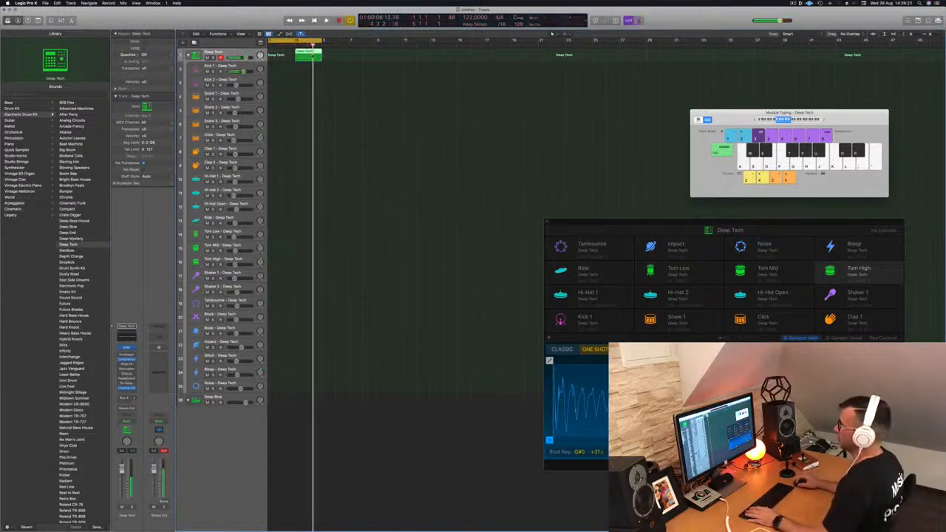
drag(307, 57, 280, 57)
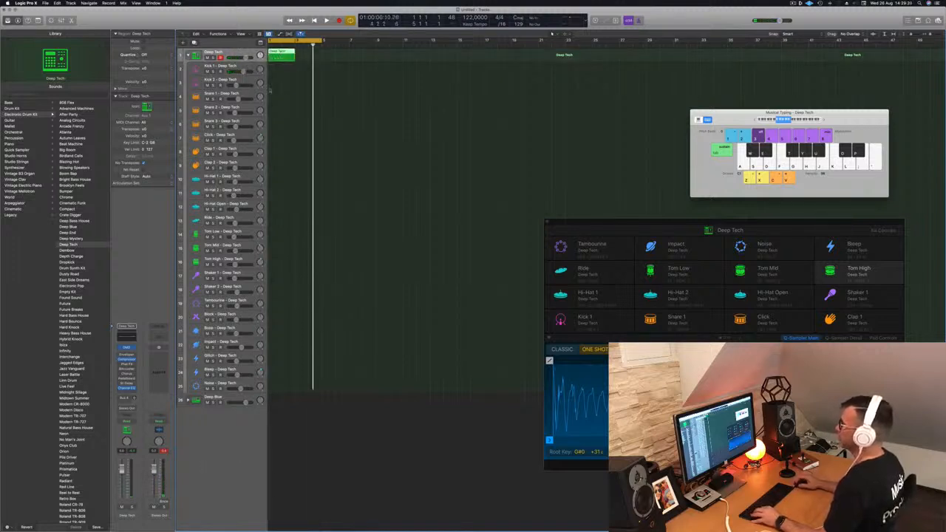
Step: Move the recorded kick notes to the region's start in the Piano Roll and align them with the four beats of bar 1
key(p)
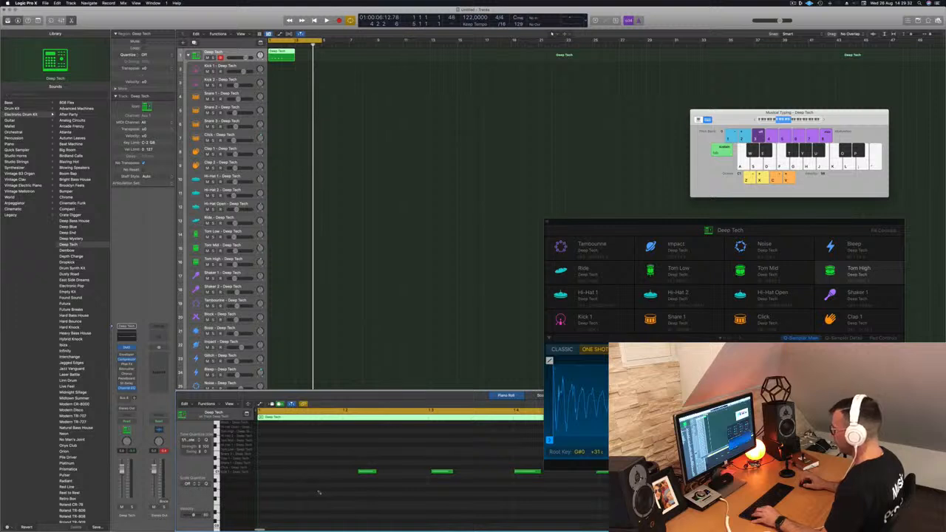
drag(385, 477, 610, 499)
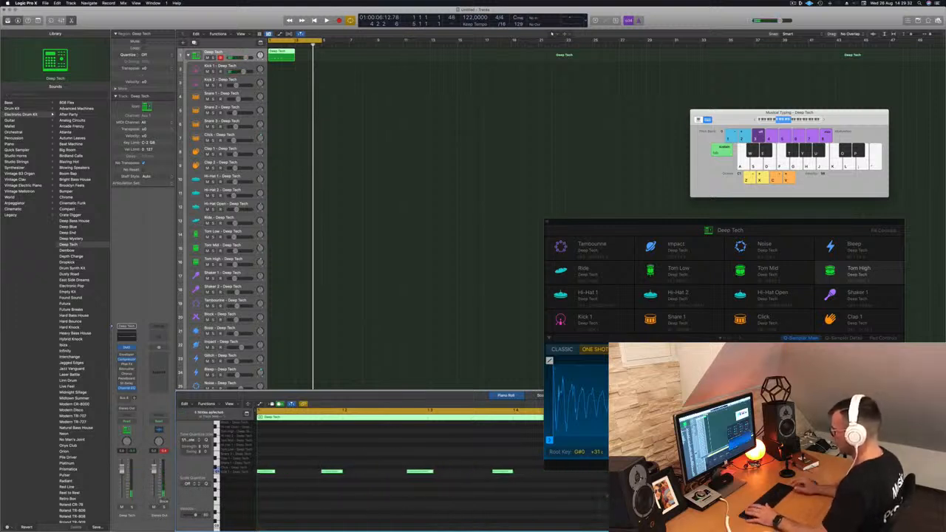
drag(309, 455, 545, 484)
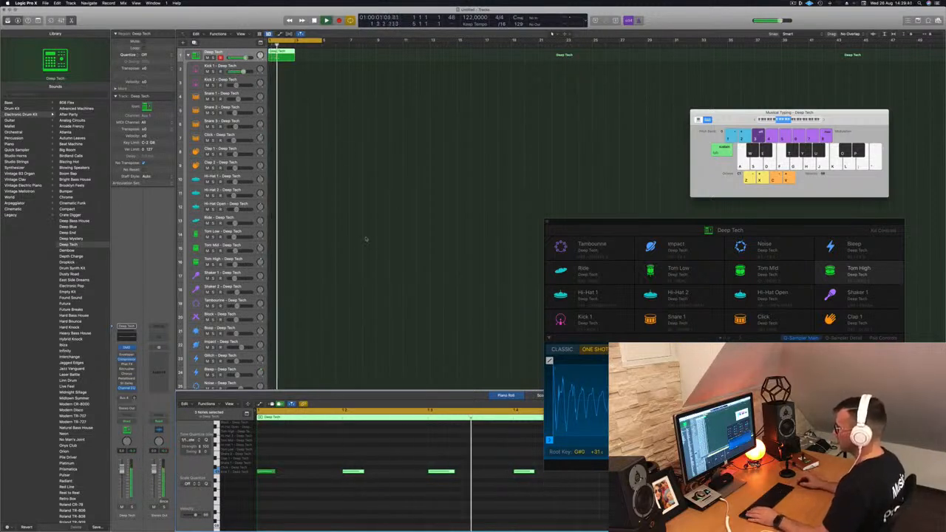
Step: Duplicate the four kick notes into the second bar of the region and play the pattern
scroll(230, 446, up, 3)
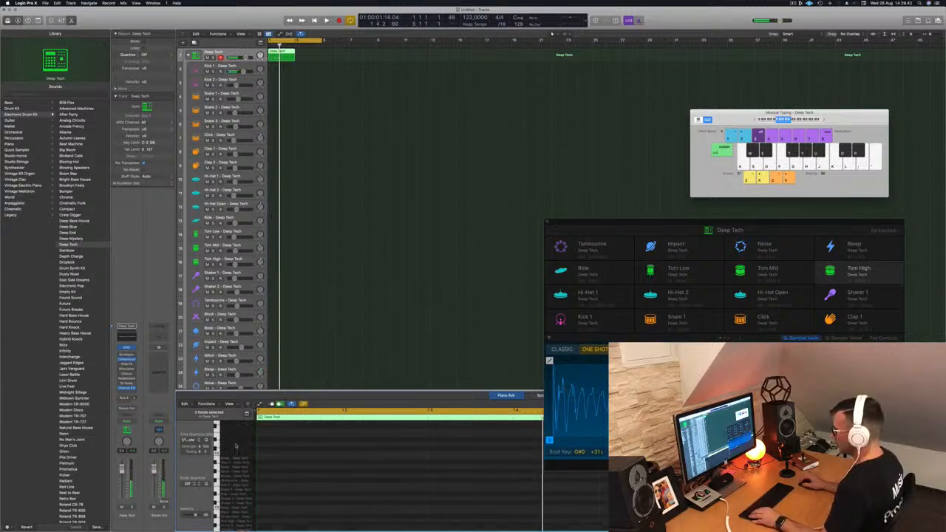
scroll(242, 484, down, 1)
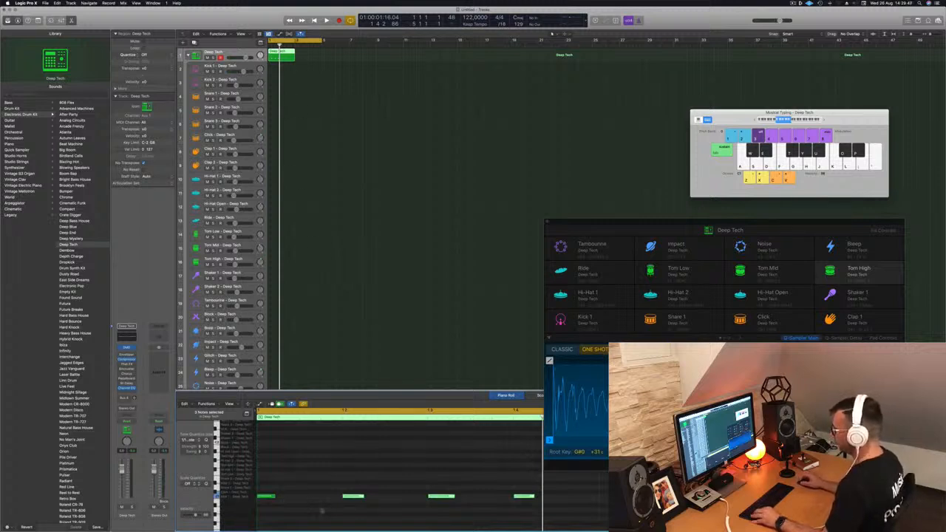
drag(457, 488, 261, 510)
drag(329, 503, 480, 504)
key(space)
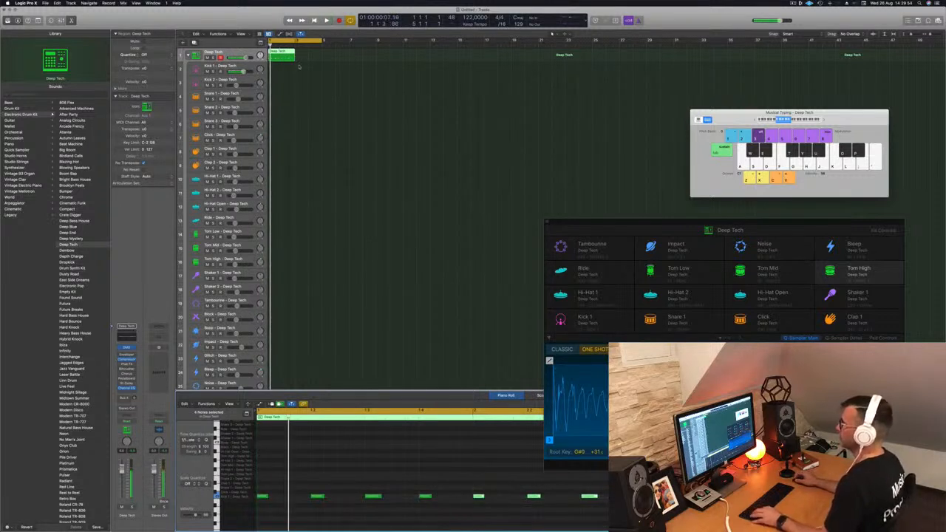
Step: Copy the two-bar region to bar 3, then copy both regions onto the Kick 1 track and play them
drag(283, 55, 308, 55)
shift+click(284, 51)
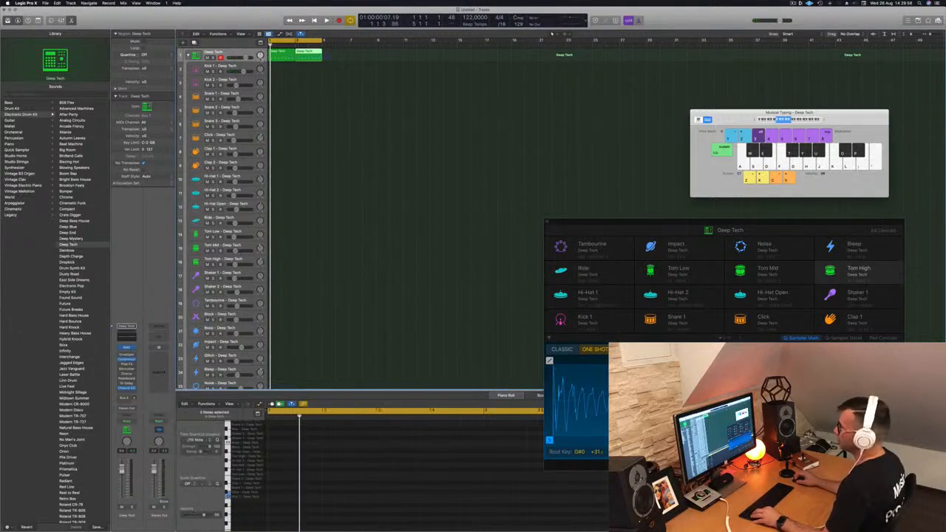
drag(285, 52, 284, 67)
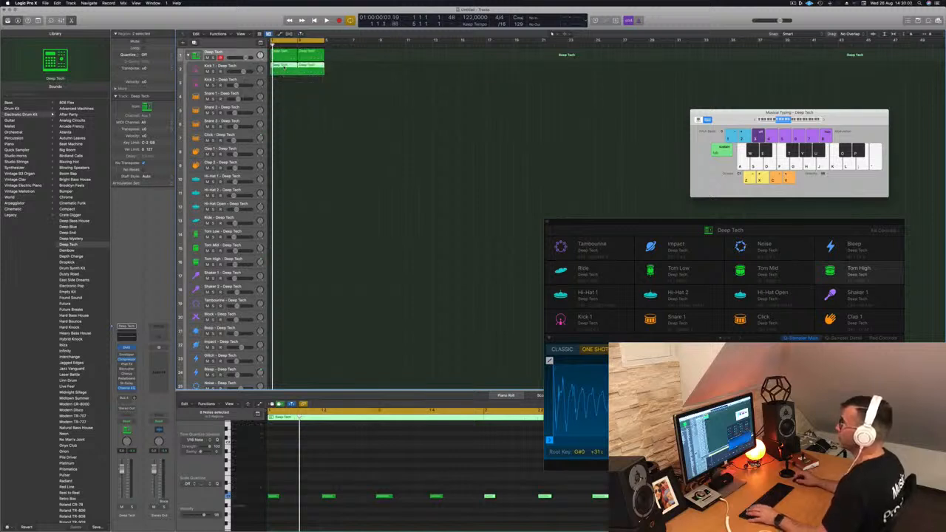
key(space)
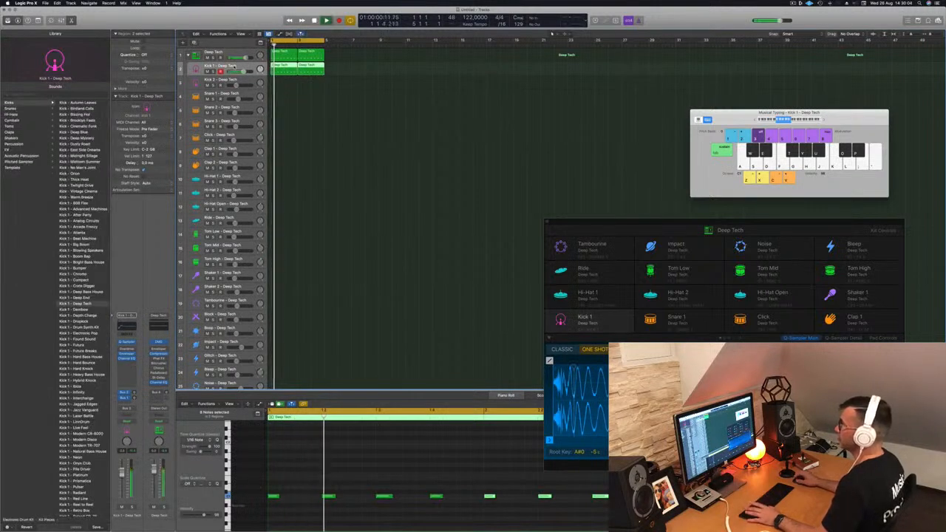
Step: Lower all notes in the two Kick 1 regions to the track's trigger key and slightly increase the track's height
click(297, 509)
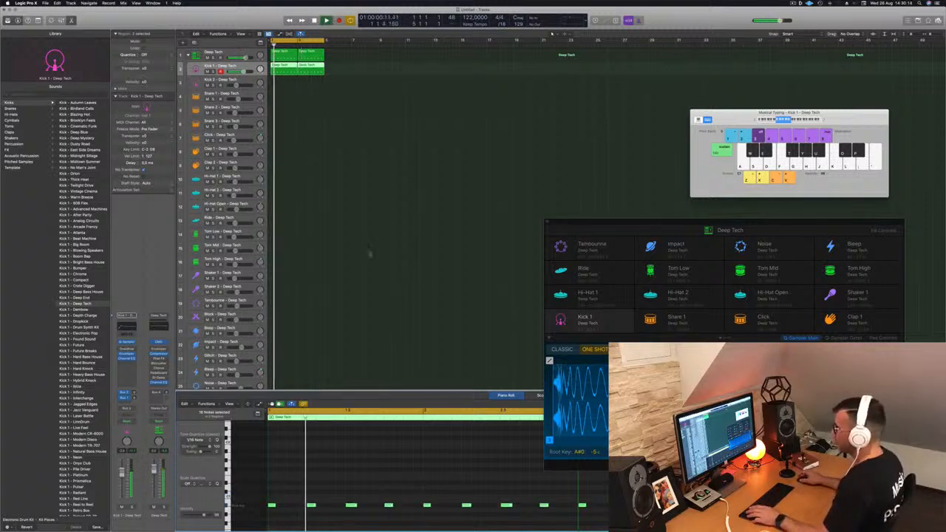
click(371, 89)
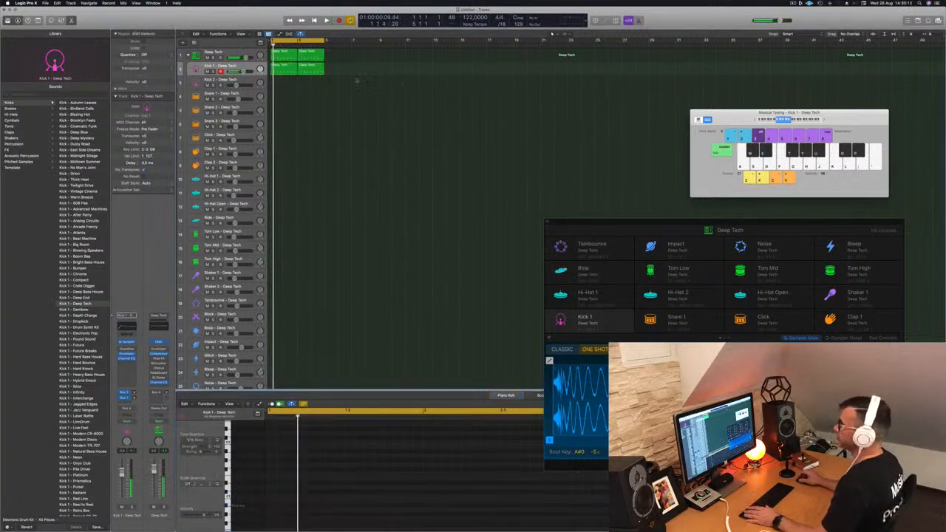
key(super+a)
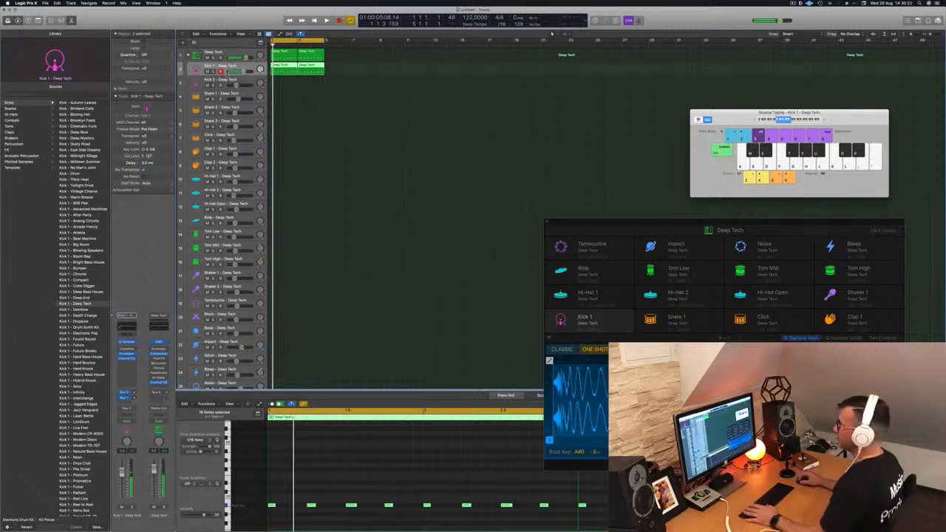
drag(226, 75, 227, 78)
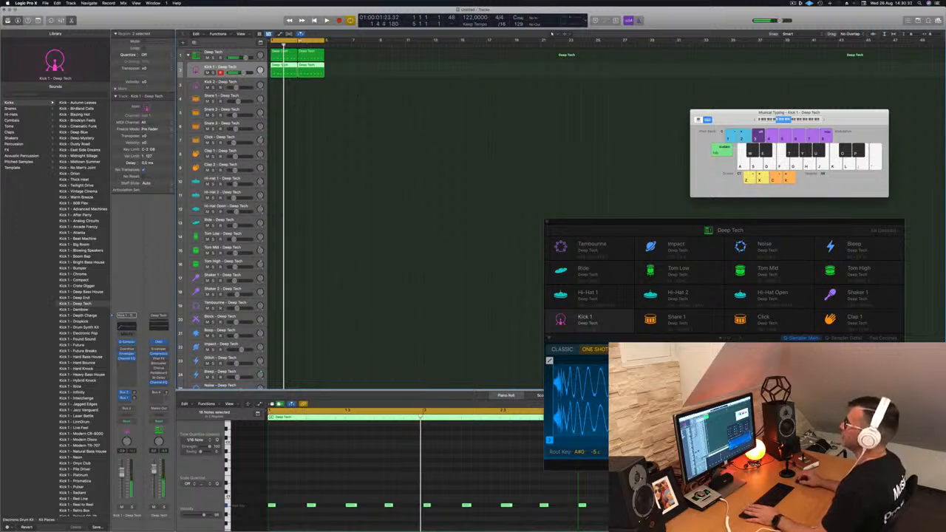
Step: Copy the first Deep Tech region to the Kick 2 track, lower its notes to the trigger key and play it
click(281, 56)
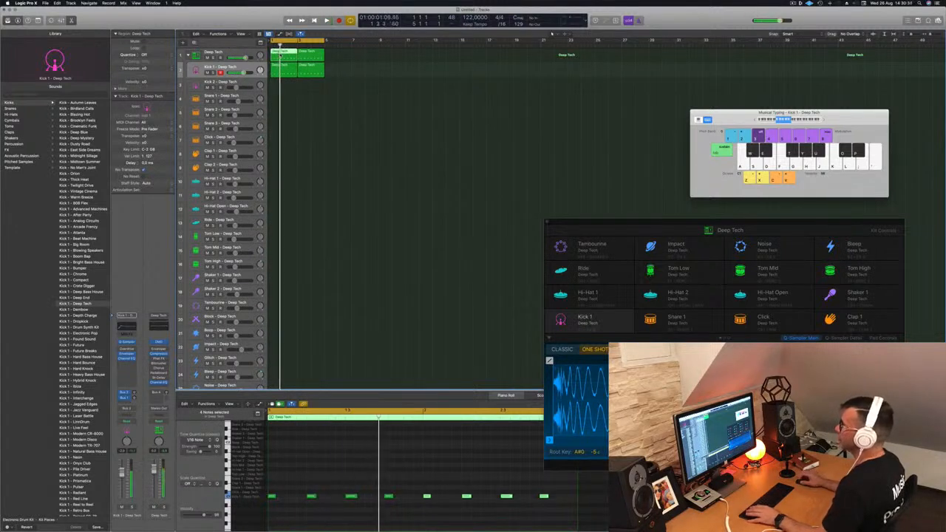
drag(280, 56, 280, 87)
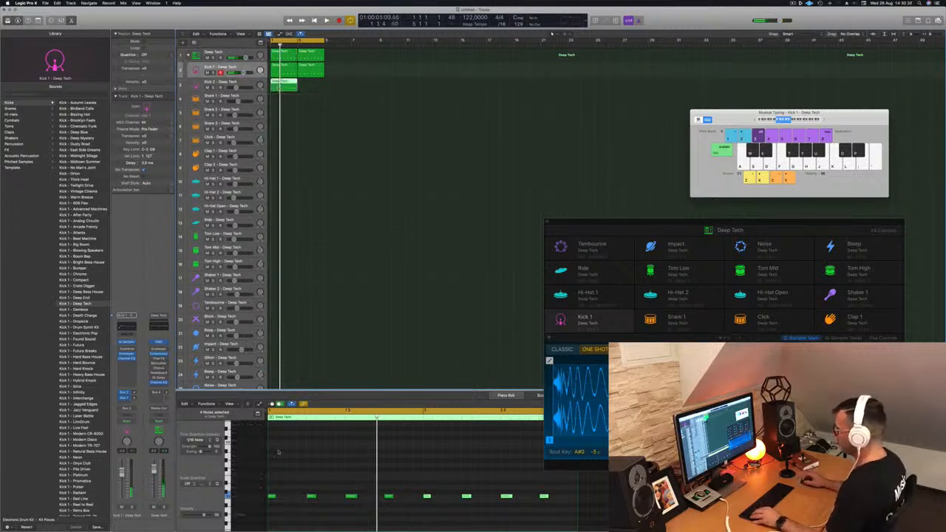
drag(273, 488, 547, 507)
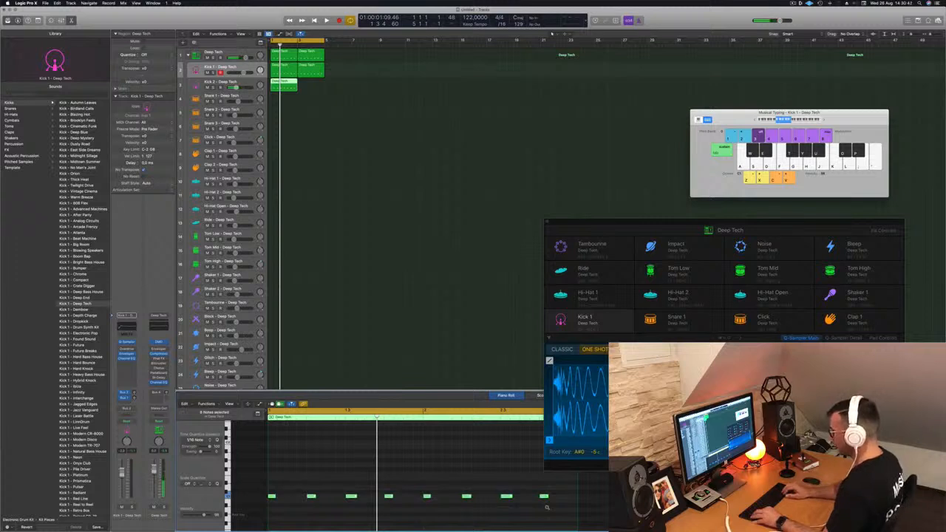
key(space)
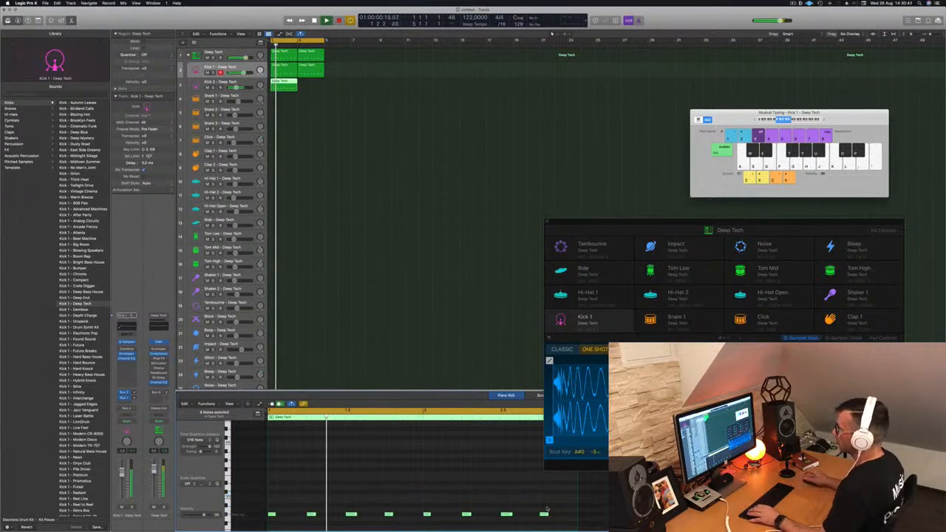
Step: Select the Kick 2 track, move the Drum Machine Designer window into clear view and show its Pad Controls
key(Down)
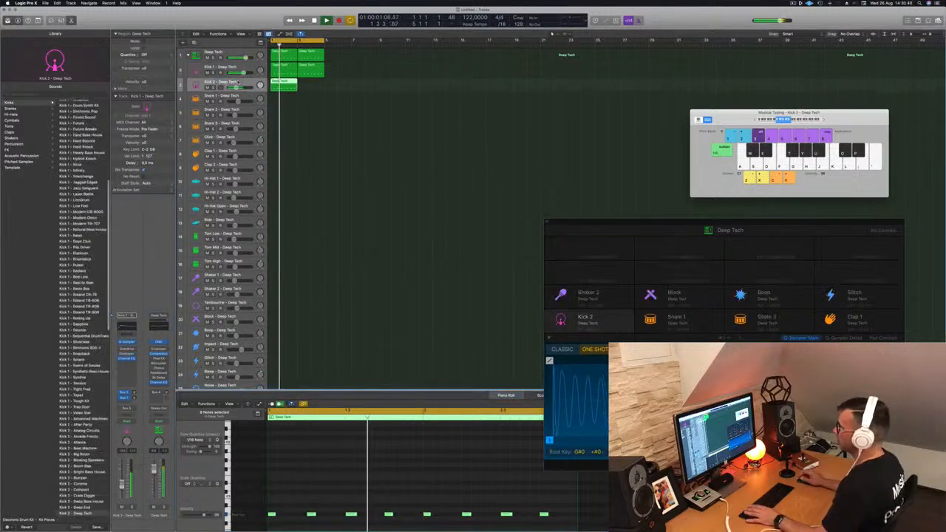
click(619, 220)
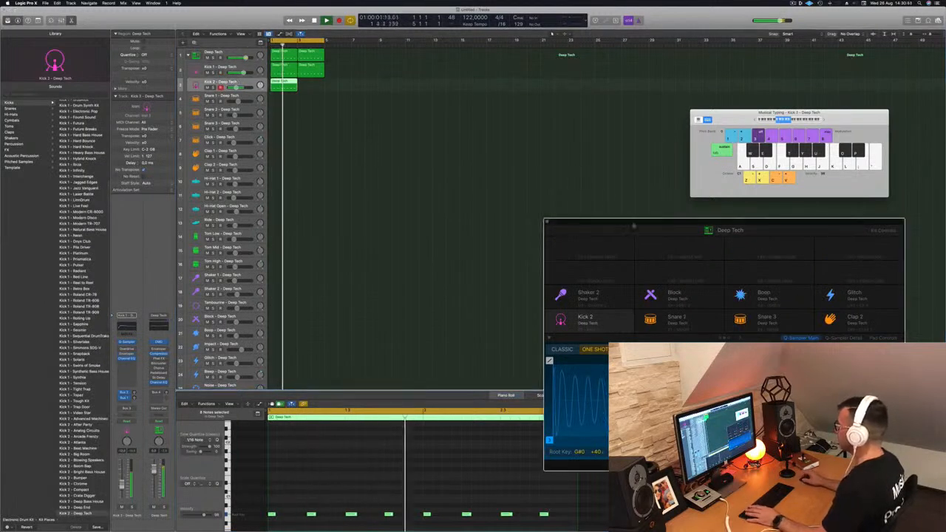
drag(649, 225, 498, 97)
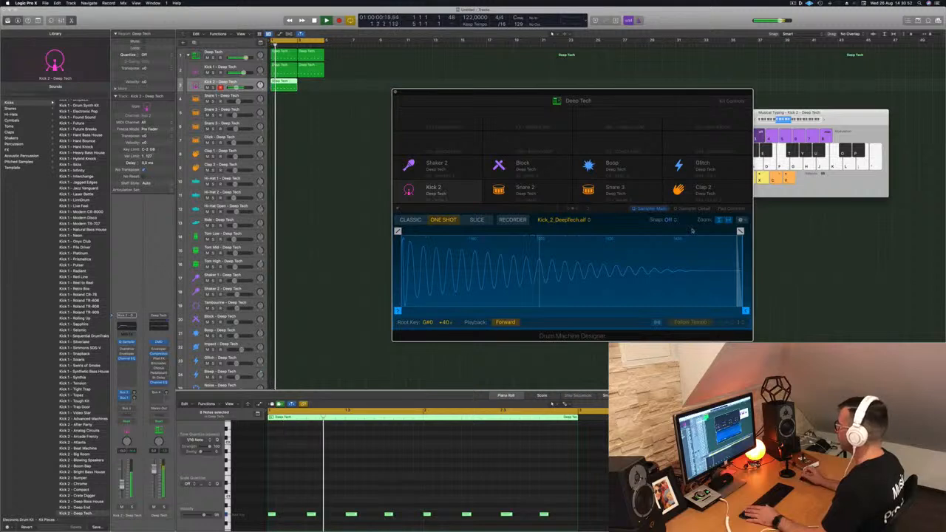
click(733, 209)
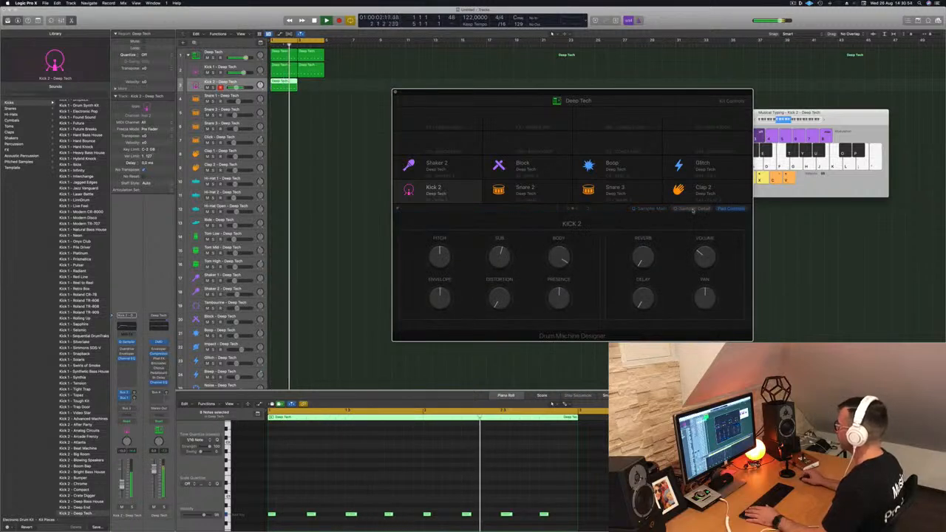
click(693, 210)
click(732, 209)
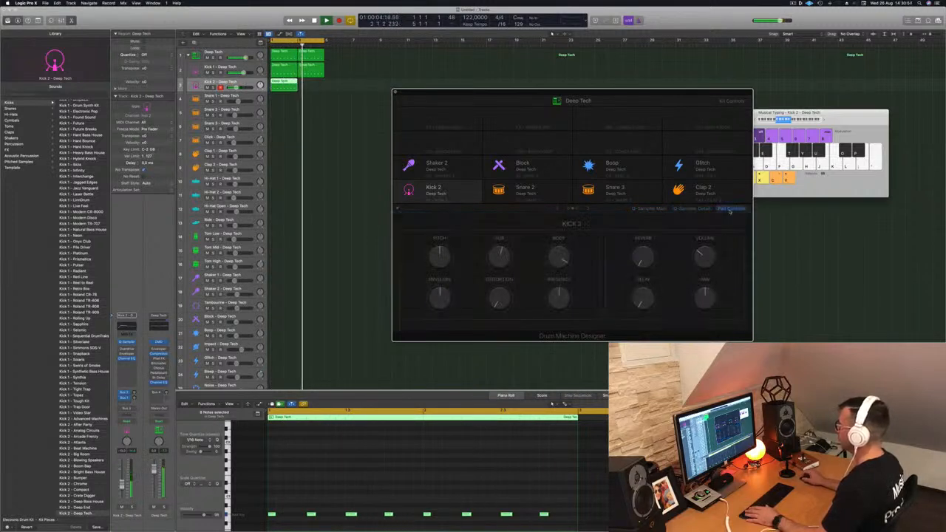
Step: Copy the Kick 2 region to bar 3, then return to the main Deep Tech track and play the layered kicks
drag(297, 86, 313, 86)
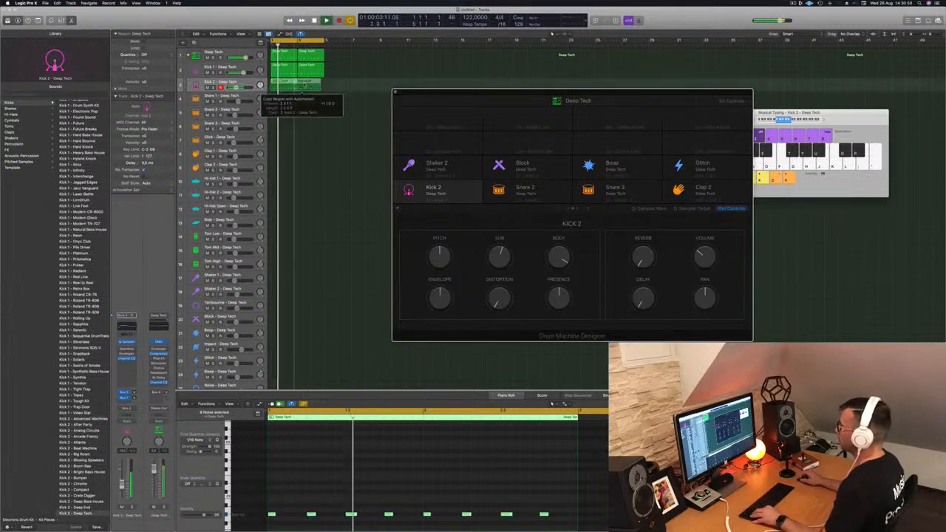
mouse_move(474, 94)
mouse_down()
mouse_move(437, 92)
mouse_move(488, 91)
mouse_up()
key(Up)
key(Up)
key(space)
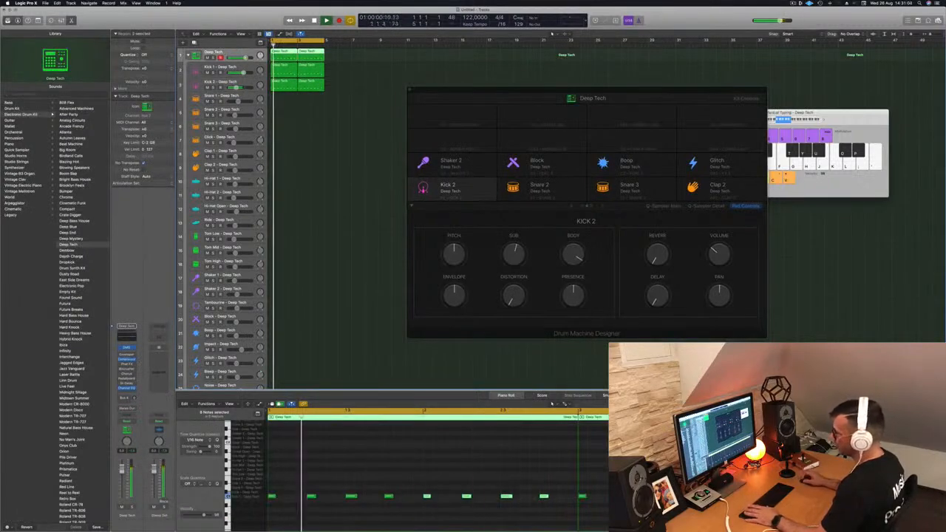
Step: Inspect the Compressor on the Deep Tech track, then close it and stop playback
click(127, 360)
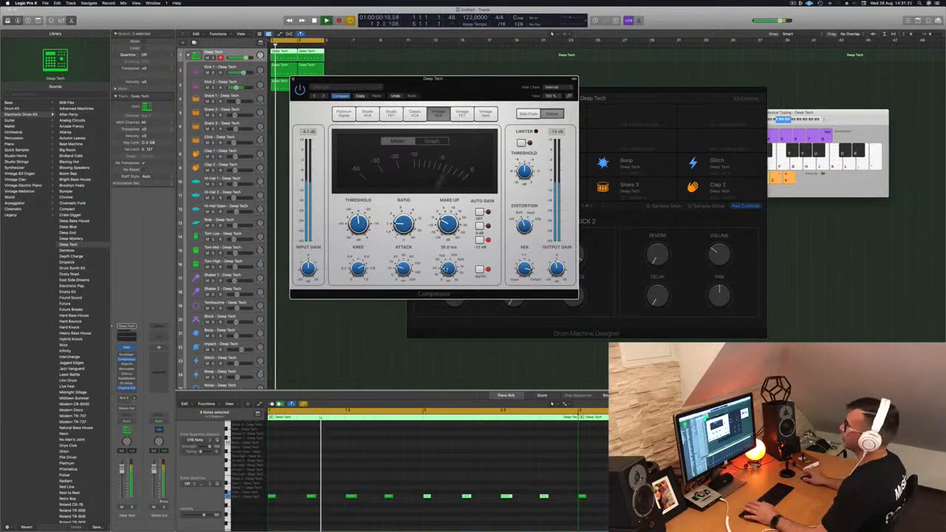
click(294, 79)
key(space)
click(347, 76)
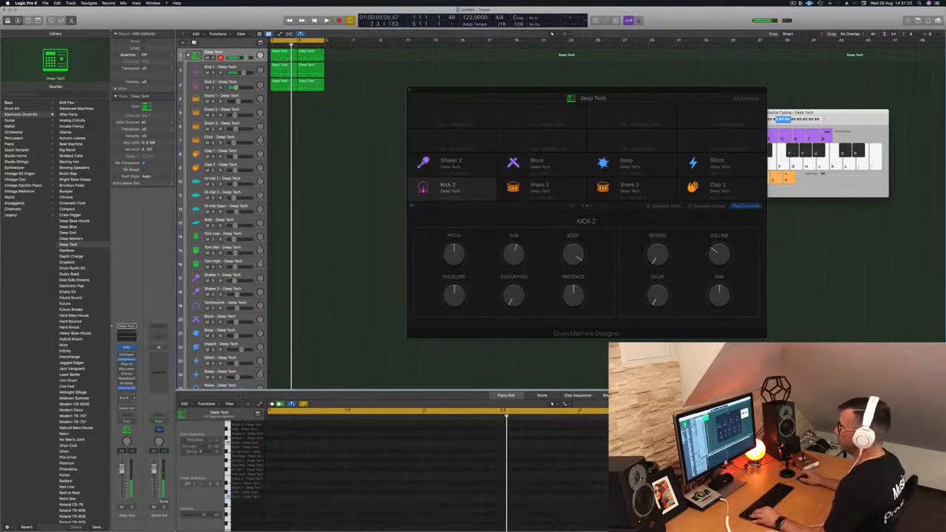
Step: Move the first Deep Tech region to the Tom Low track and delete all notes except the fourth beat of each bar
click(282, 56)
drag(282, 56, 281, 236)
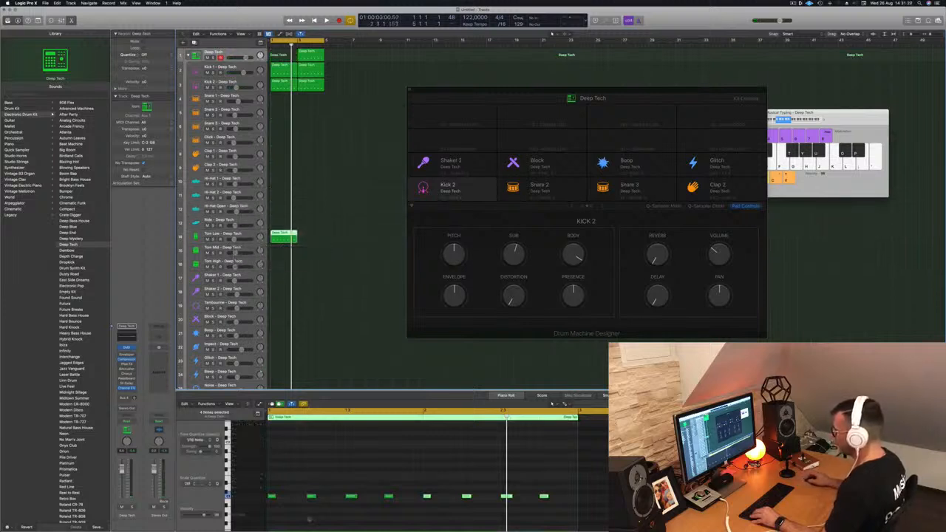
drag(276, 488, 372, 509)
key(Delete)
drag(421, 486, 504, 508)
key(Delete)
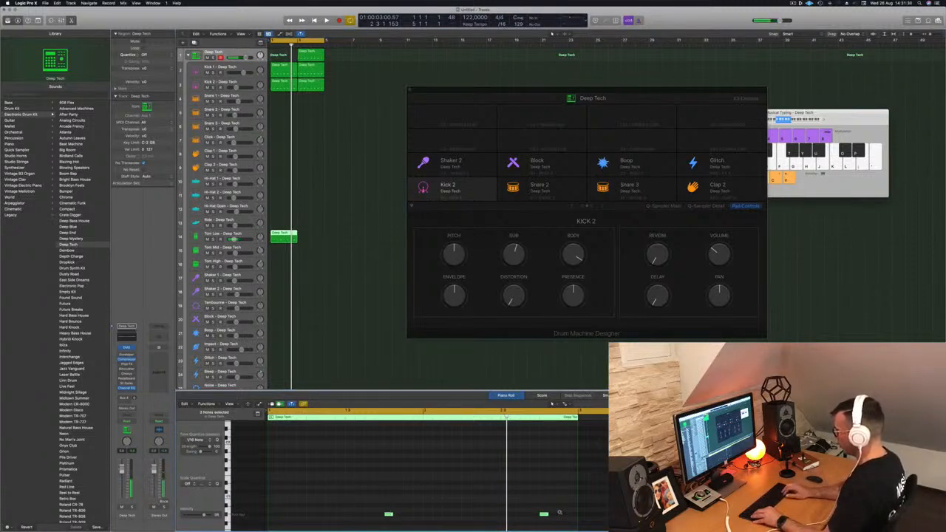
Step: Shift the two Tom Low notes half a beat later during playback and copy the region to bar 3
key(space)
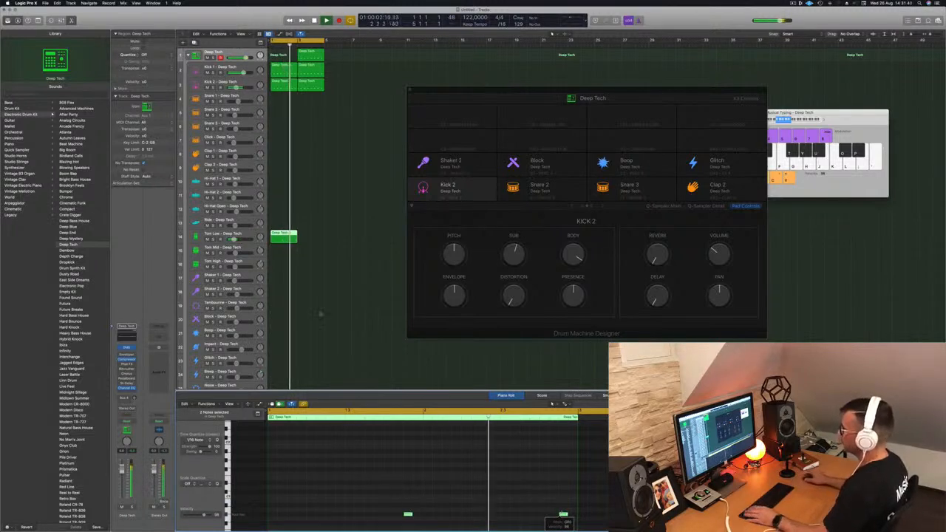
drag(284, 237, 312, 241)
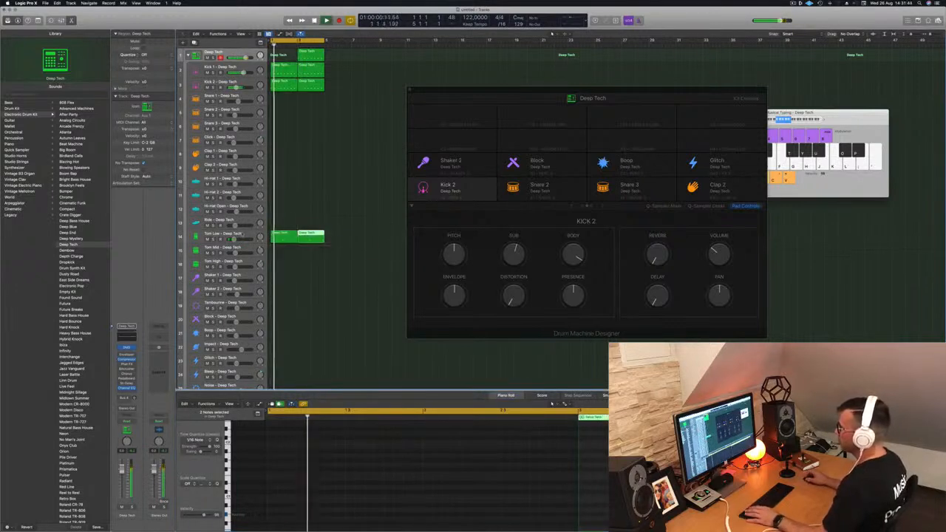
Step: Replace the sound on the Tom Low track with Tom Low 2 - Tough Kit and start playback
click(239, 233)
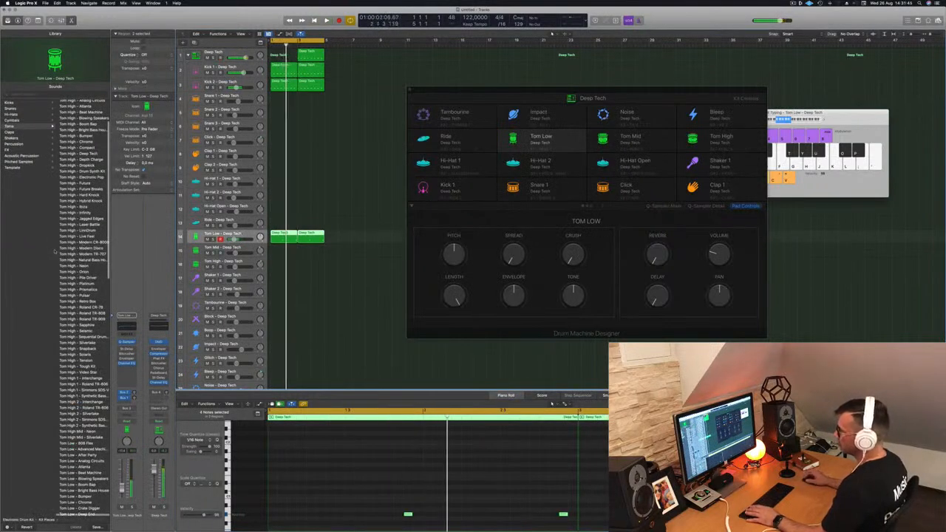
scroll(75, 260, down, 8)
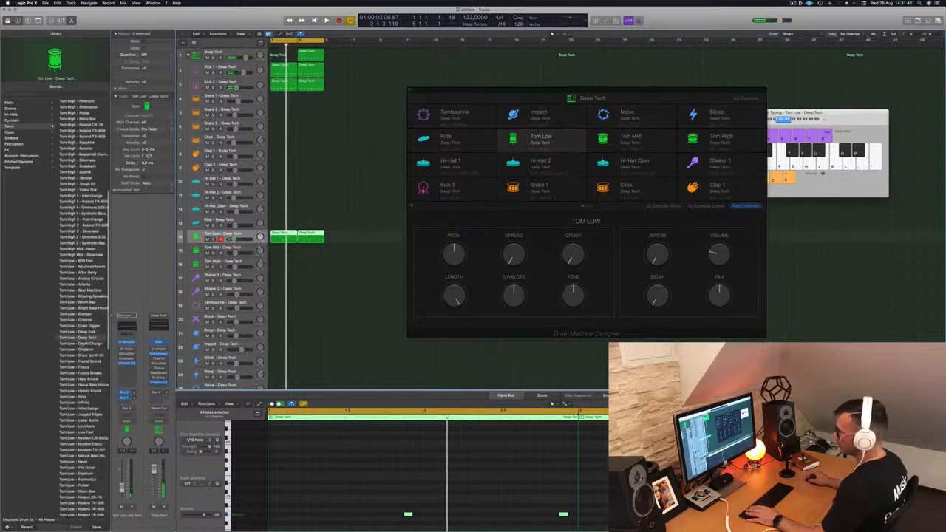
scroll(74, 260, down, 10)
scroll(74, 261, down, 1)
click(72, 428)
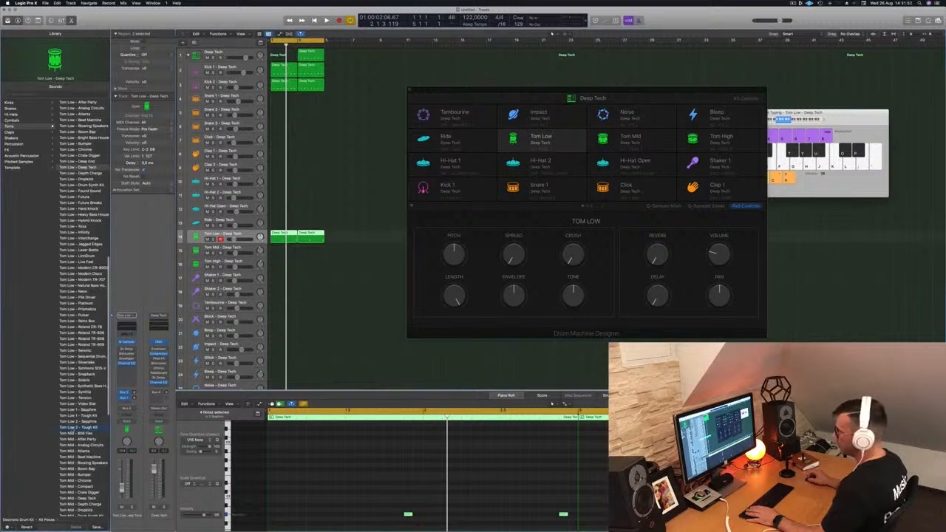
key(space)
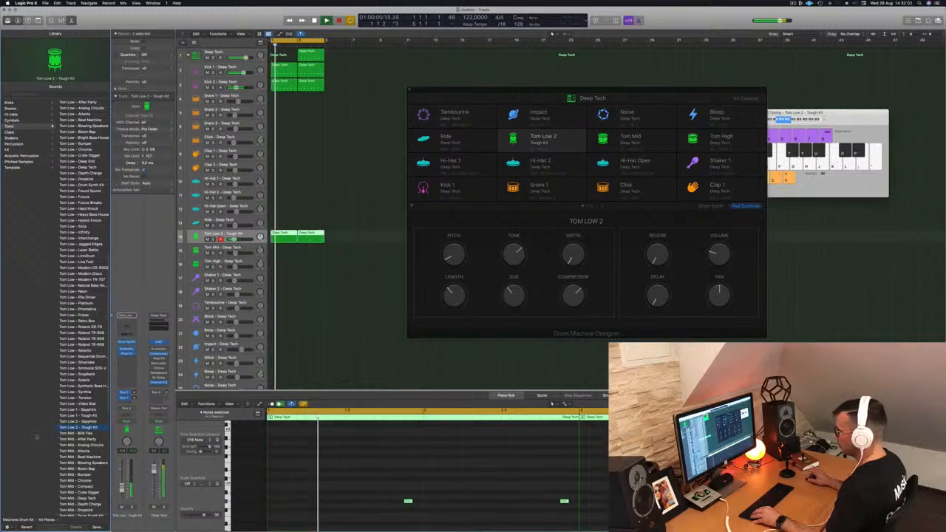
Step: Try the Tom Low 2 - Sapphire sound on the low tom track with its notes in both regions
key(Up)
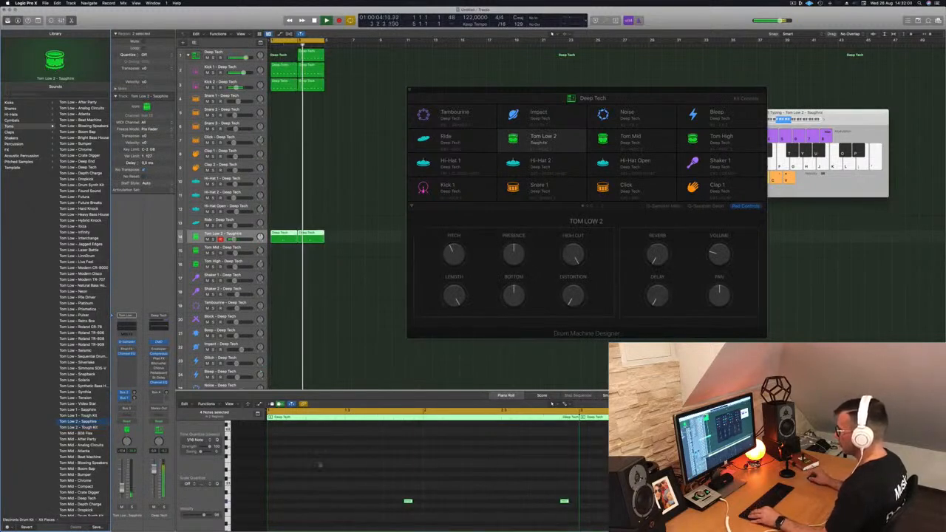
click(407, 500)
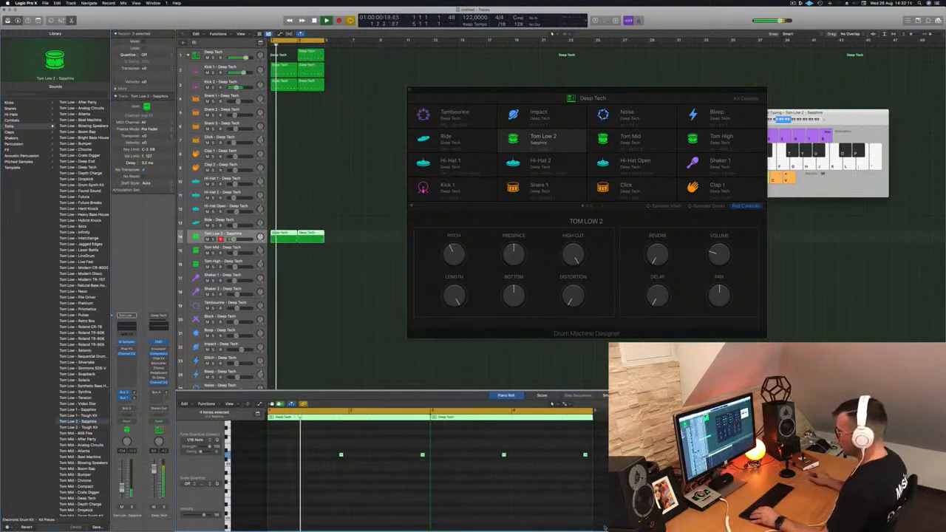
scroll(289, 503, up, 5)
scroll(294, 502, down, 3)
scroll(293, 501, down, 5)
scroll(294, 499, down, 1)
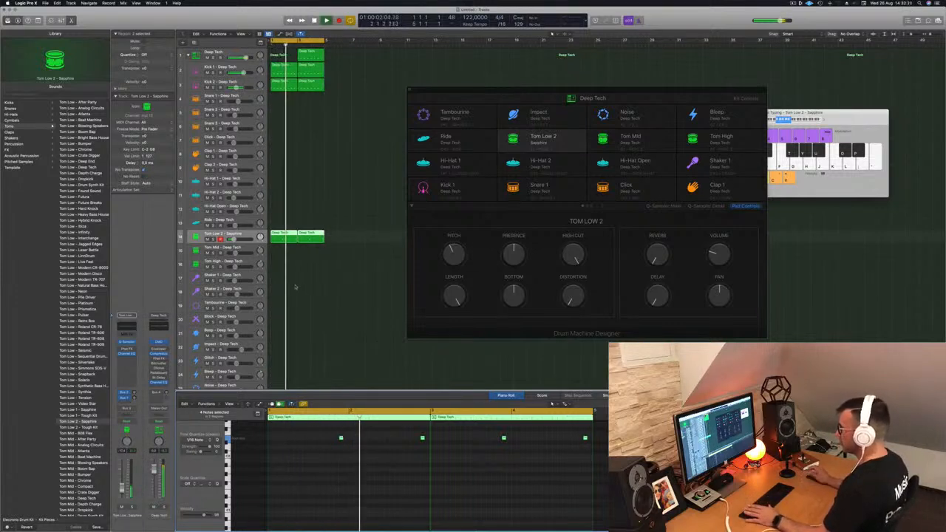
Step: Load Tom Low 1 - Sapphire on the low tom track and try its notes an octave lower before restoring their pitch
key(Up)
key(Up)
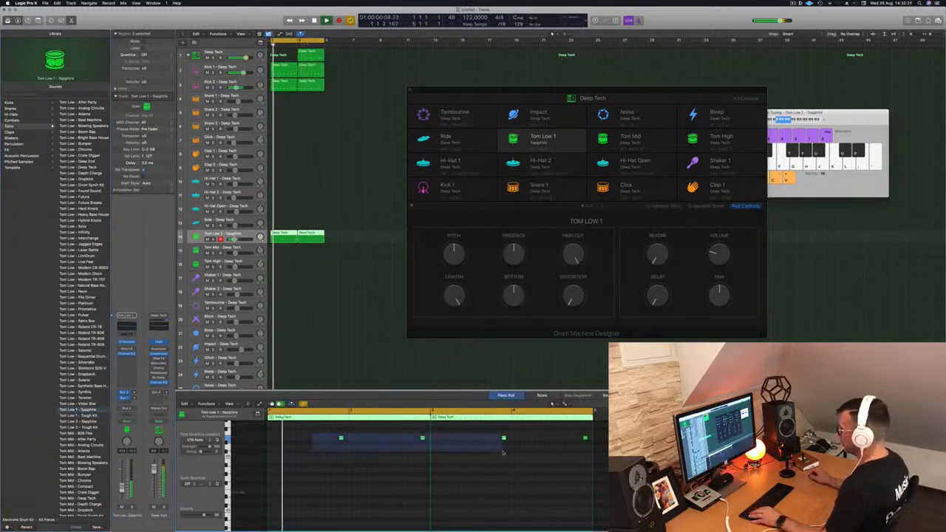
key(alt+shift+Down)
key(alt+shift+Up)
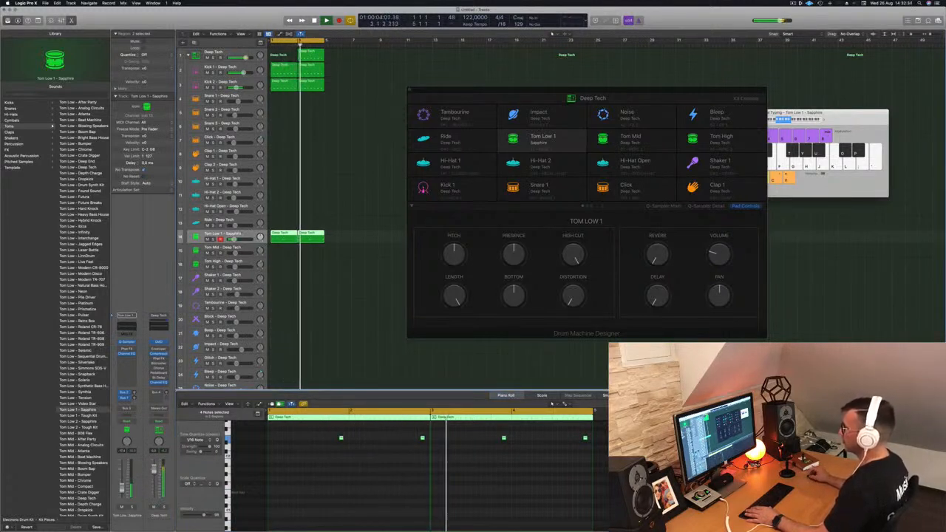
Step: Copy the first low tom region to the Tom Mid track and place its two notes on the first beat of each bar
scroll(323, 273, down, 1)
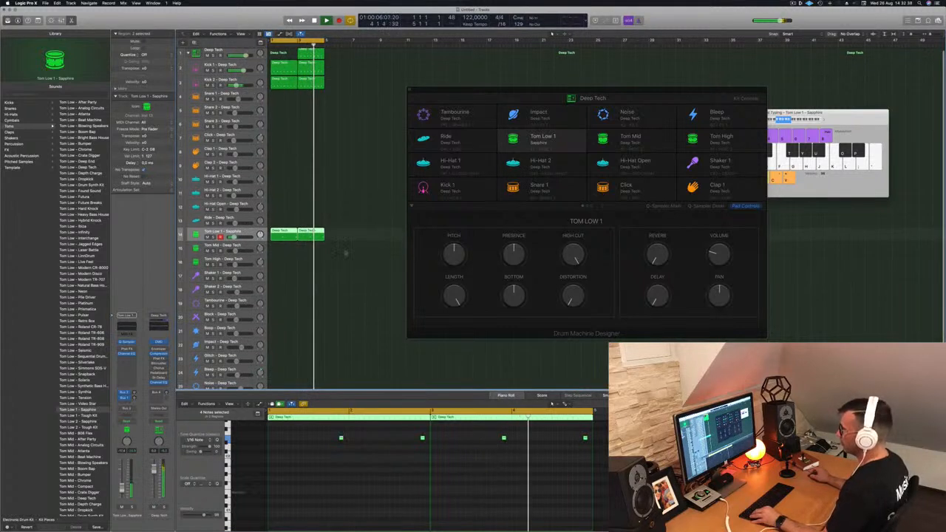
scroll(348, 266, down, 2)
scroll(355, 251, down, 1)
scroll(358, 217, up, 1)
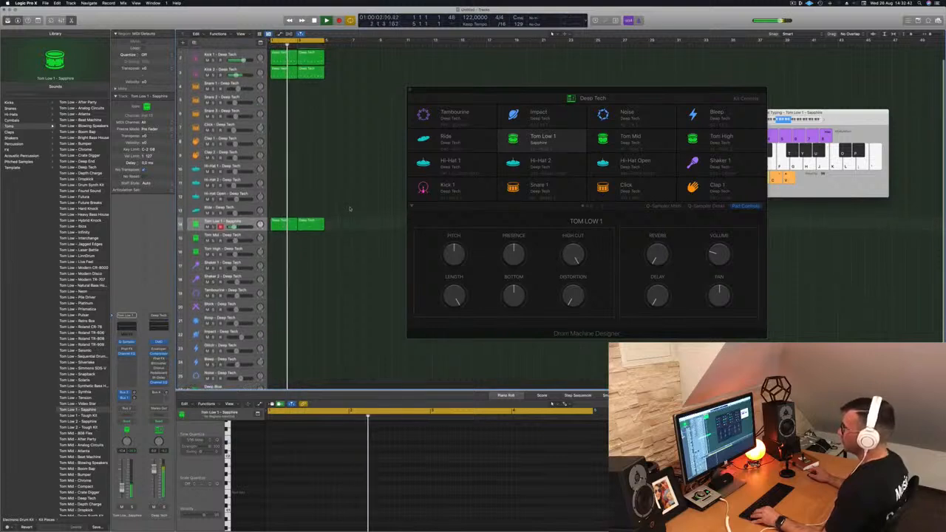
drag(285, 223, 279, 237)
drag(294, 421, 479, 473)
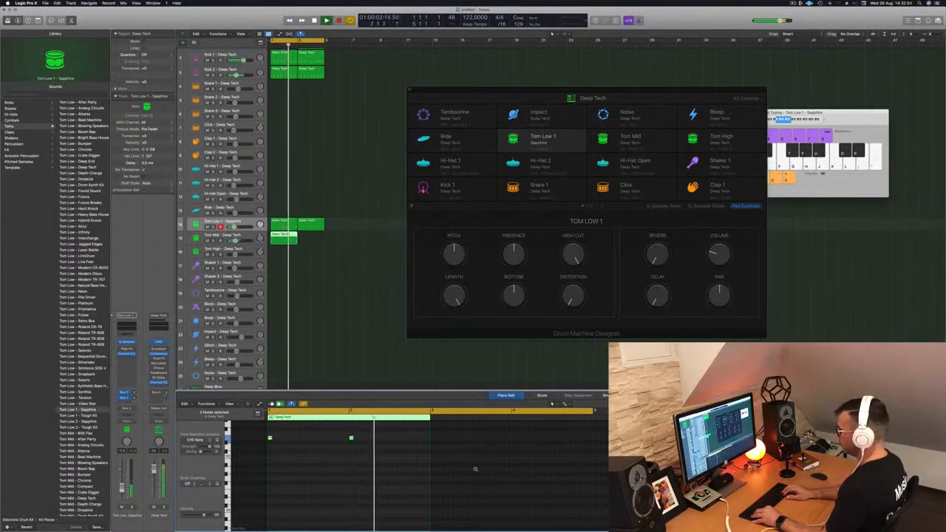
Step: Transpose the two Tom Mid notes down and move them half a beat later
key(alt+Down)
key(alt+Down)
key(alt+Down)
key(alt+Down)
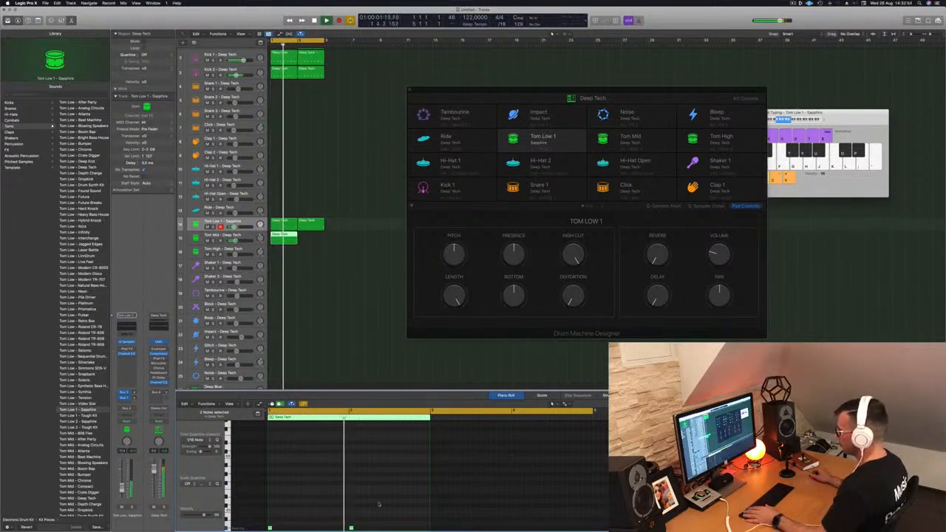
drag(373, 522, 275, 499)
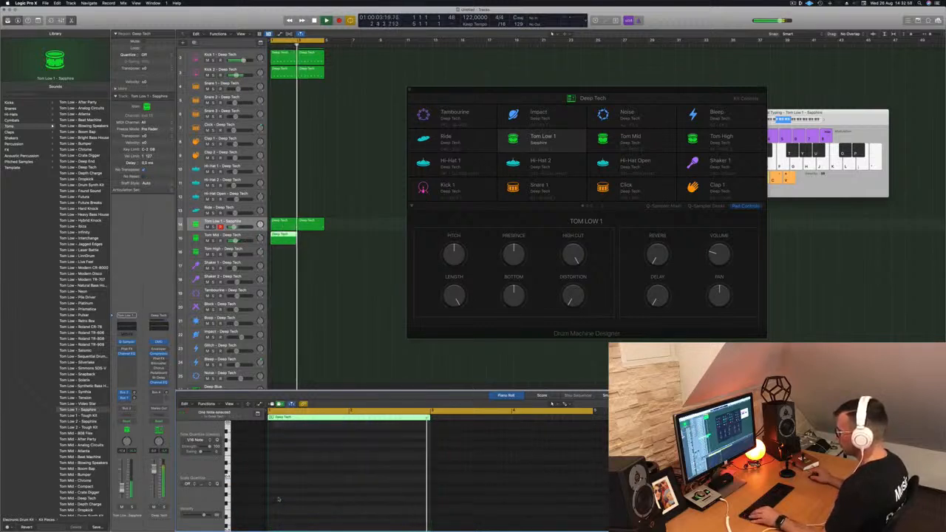
drag(392, 445, 255, 467)
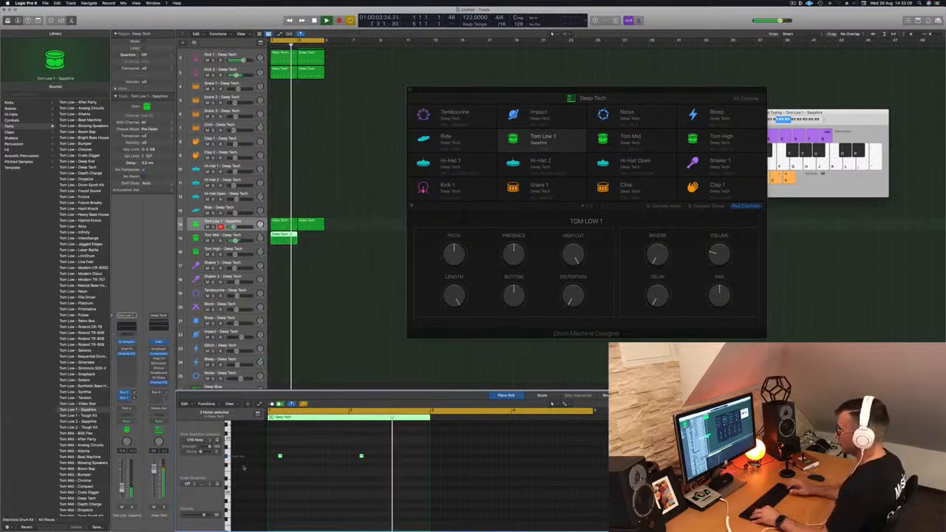
key(Down)
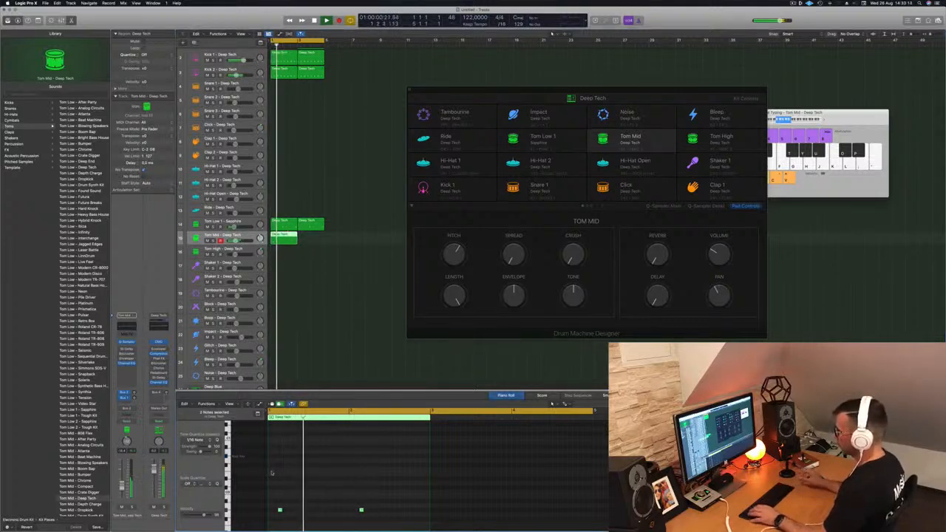
Step: Copy the Tom Mid region to bar 3 and reduce the track height until all kit tracks fit
drag(282, 235, 310, 238)
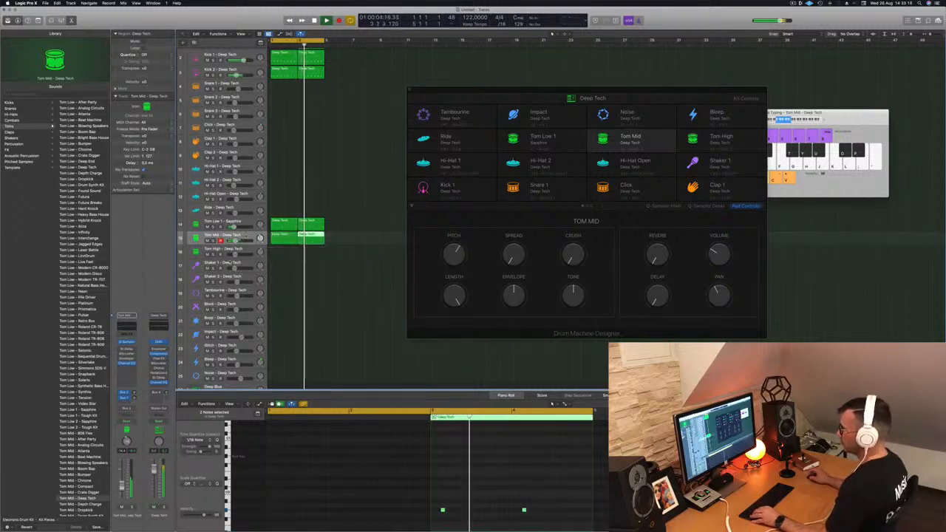
click(246, 235)
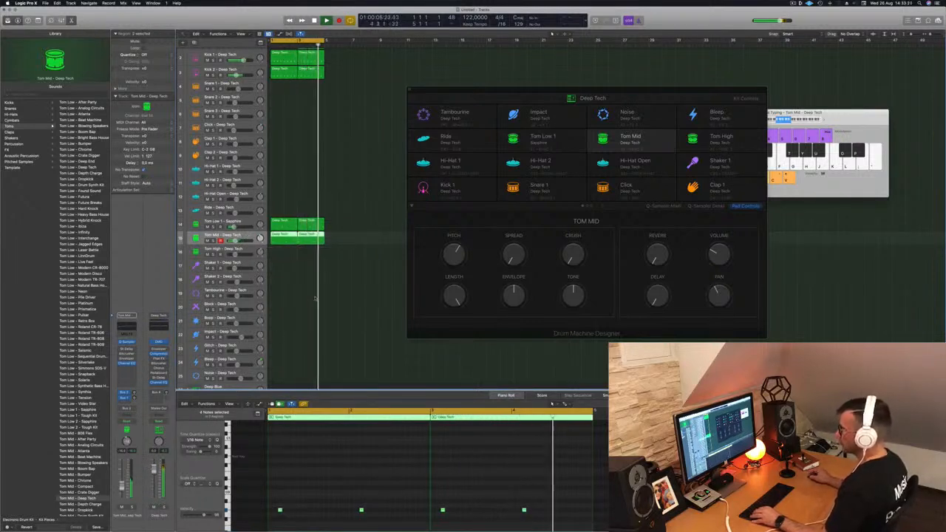
key(super+Up)
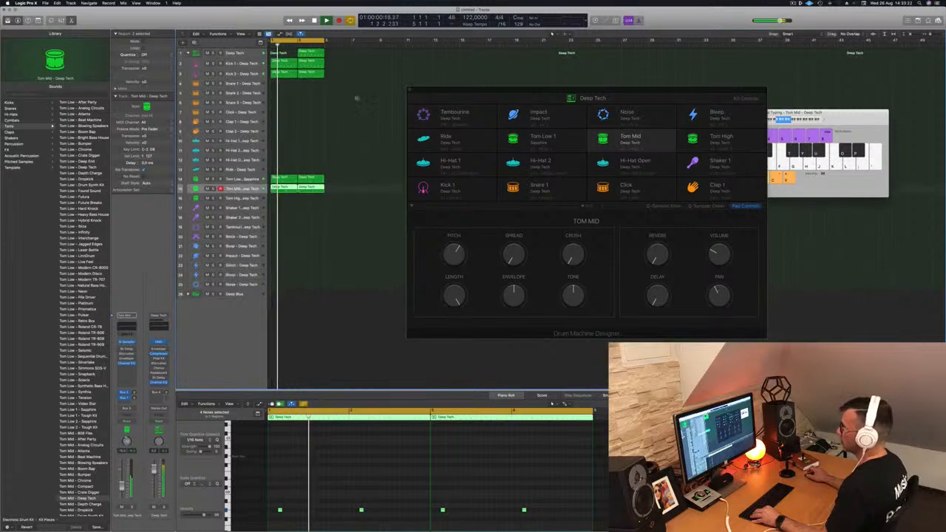
key(super+Up)
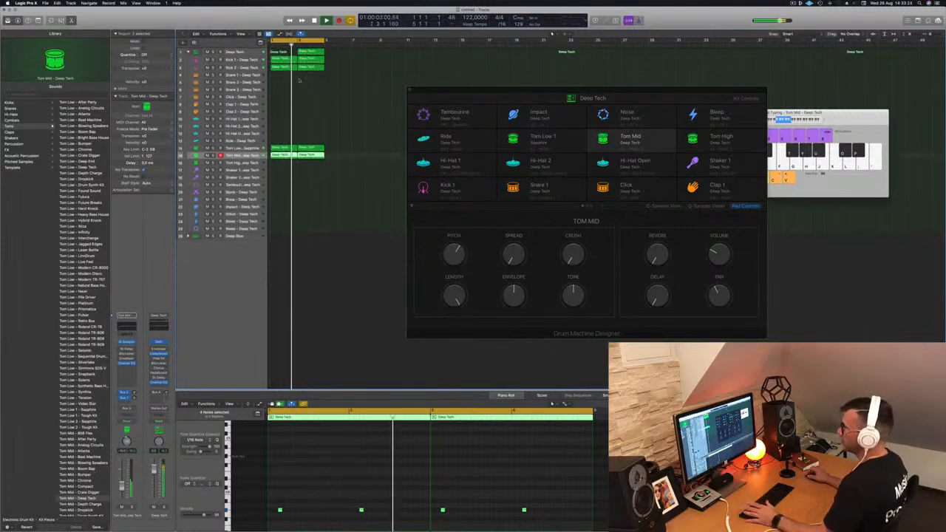
Step: Open the Enveloper on the main Deep Tech track and insert a stereo SubBass plug-in in its effects chain
click(315, 52)
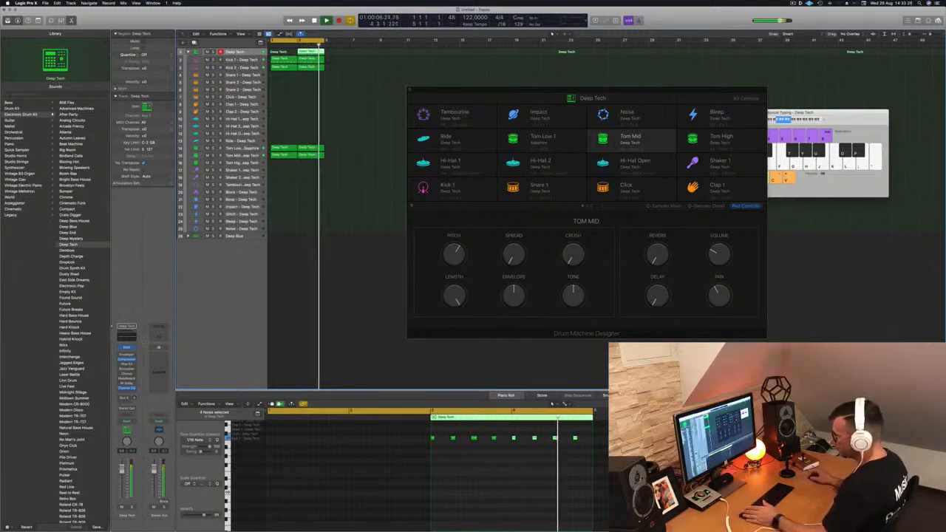
click(126, 355)
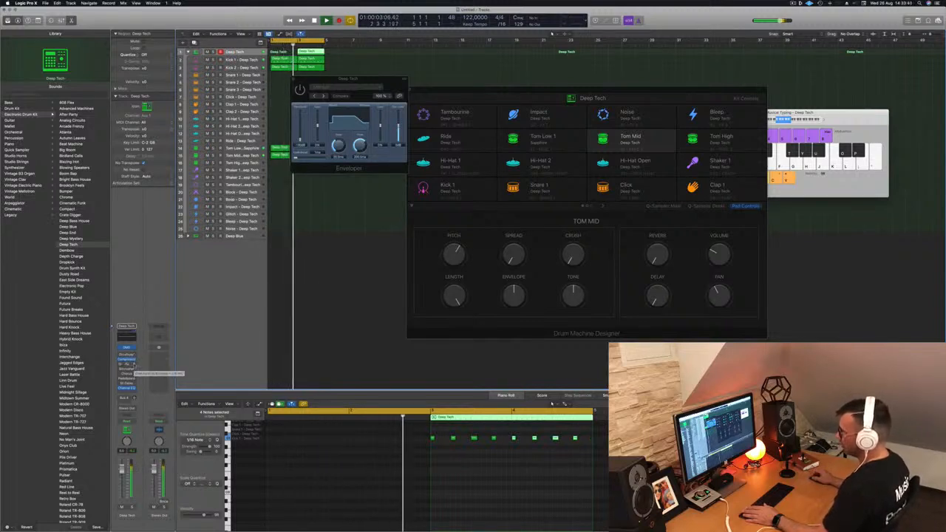
click(127, 363)
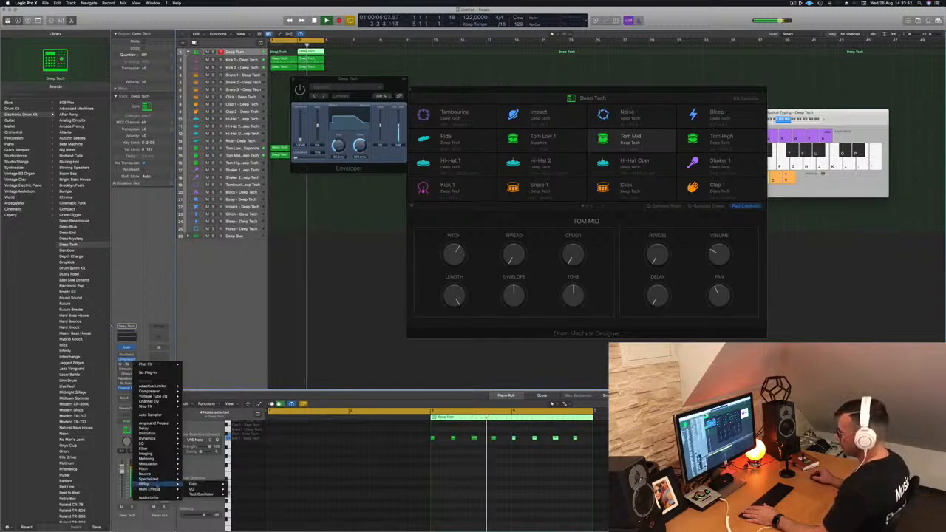
mouse_move(149, 490)
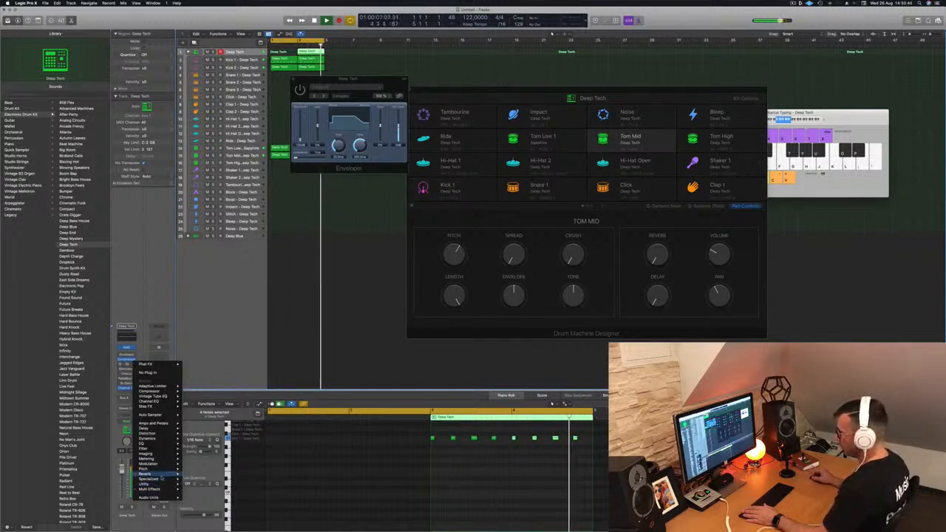
mouse_move(198, 490)
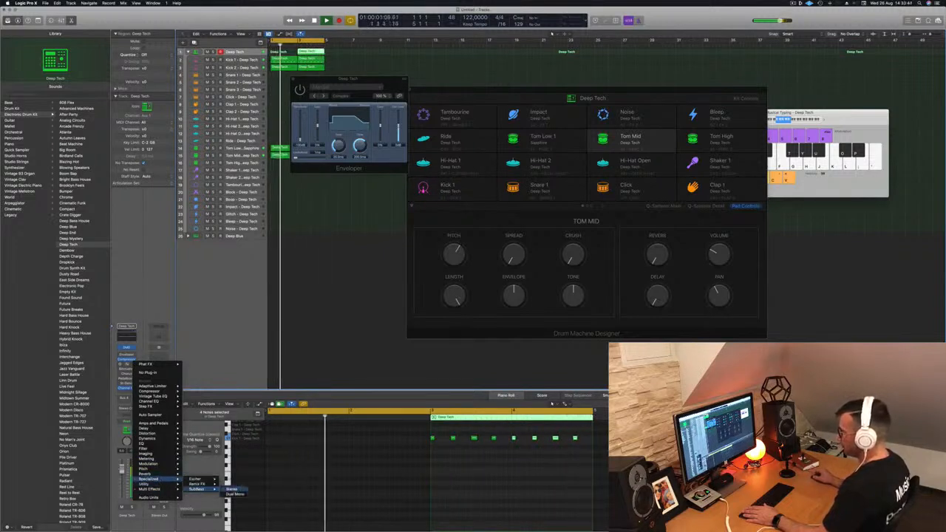
click(232, 489)
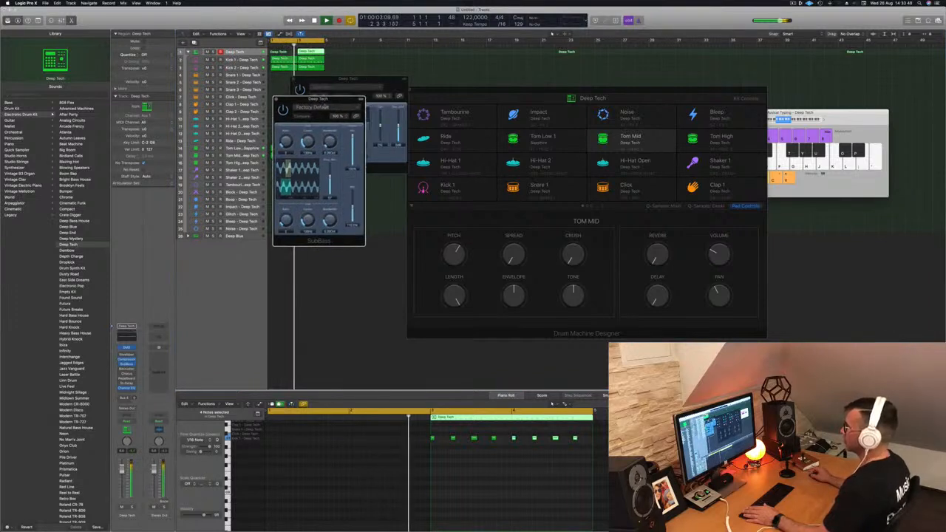
Step: Compare the SubBass presets Kick Warmer and Sub Pressure during playback and settle on Bass Booster
click(311, 107)
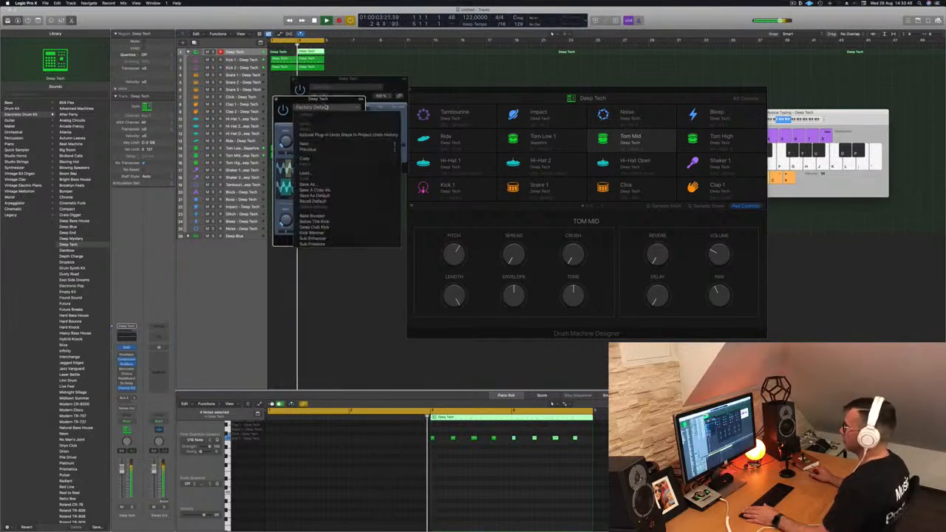
click(333, 232)
drag(359, 108, 358, 146)
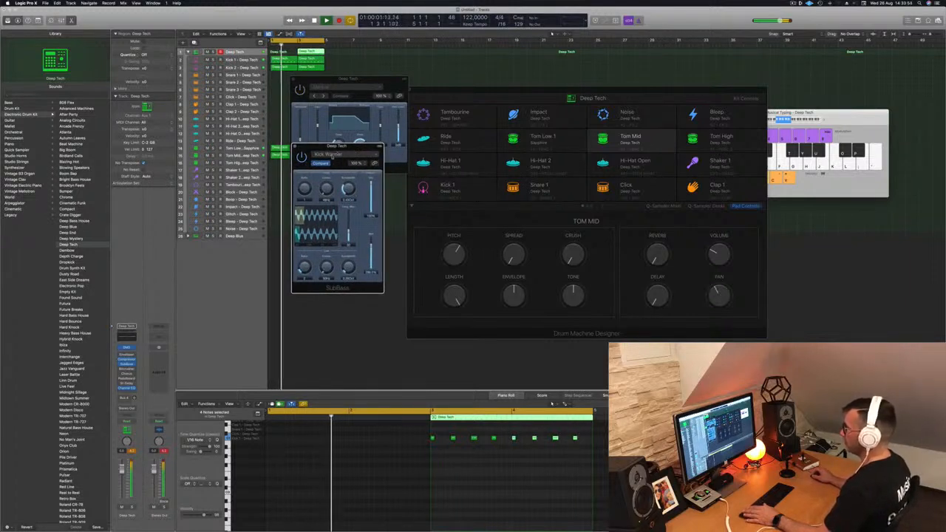
click(326, 154)
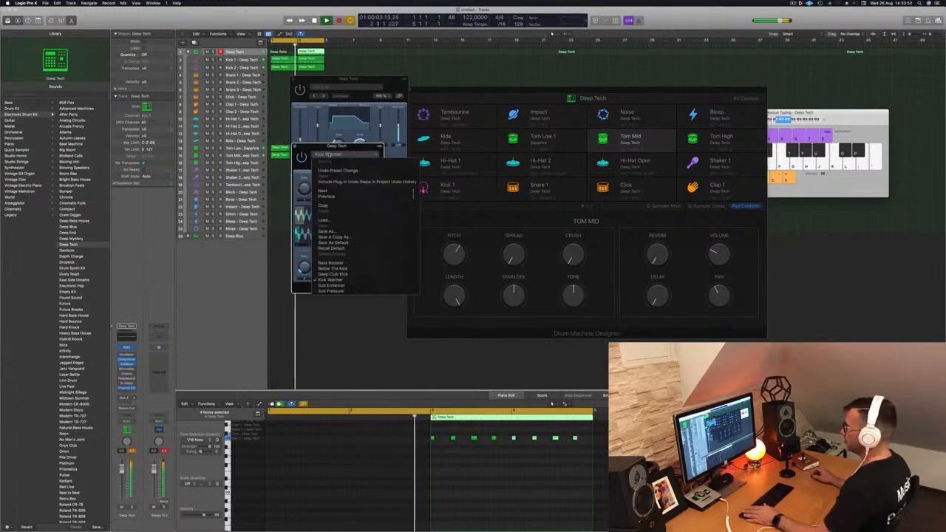
click(345, 291)
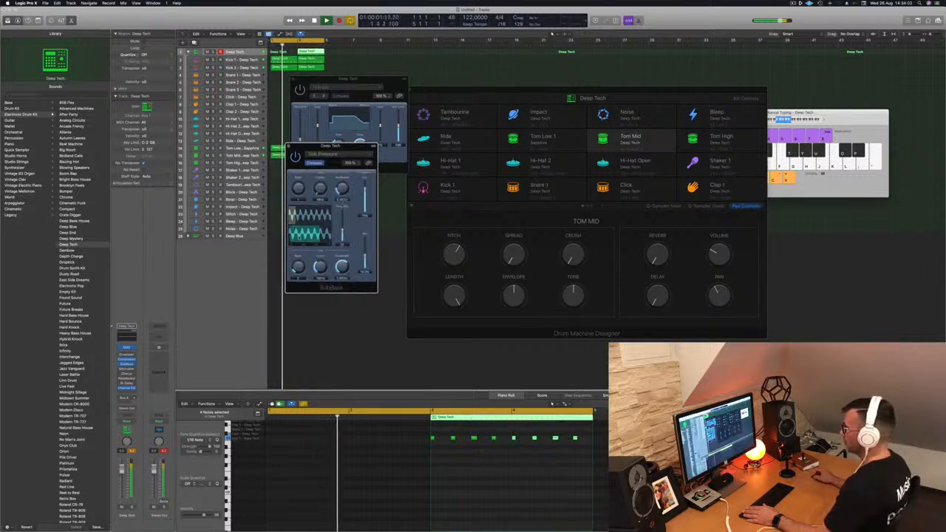
click(355, 155)
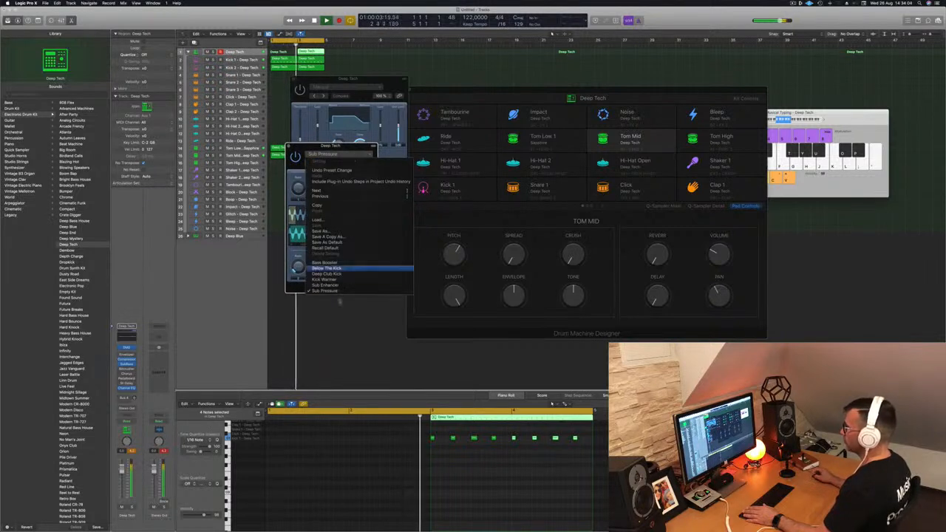
click(331, 263)
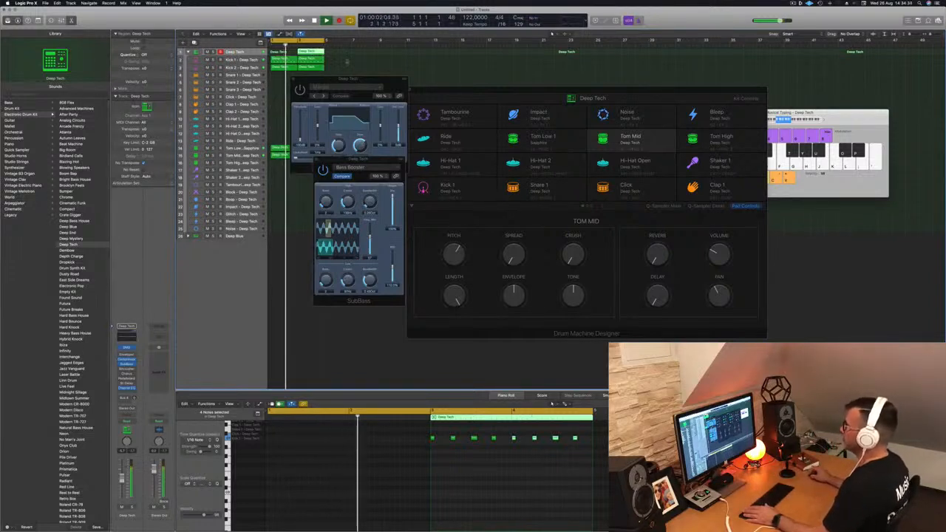
Step: Delete the main Deep Tech track's region at bar 3, and tidy the view by closing Enveloper and collapsing the track stack
key(Delete)
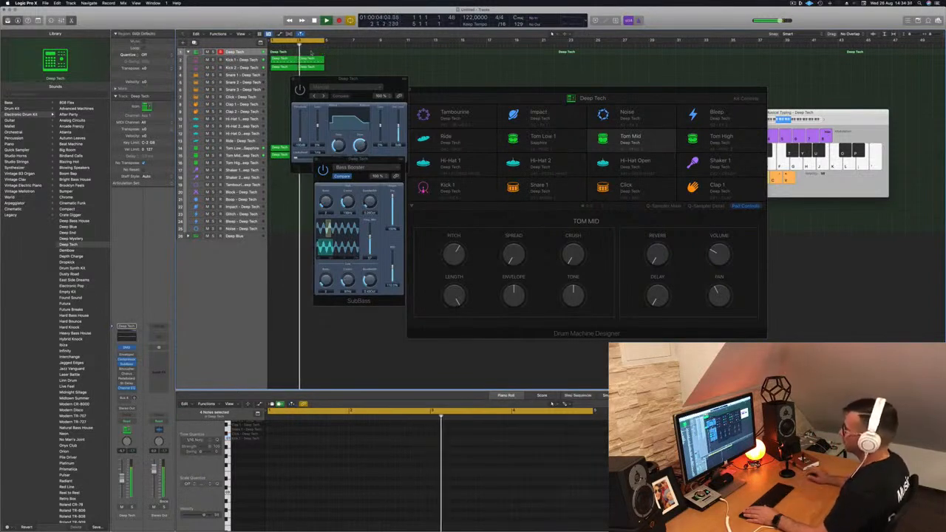
click(293, 79)
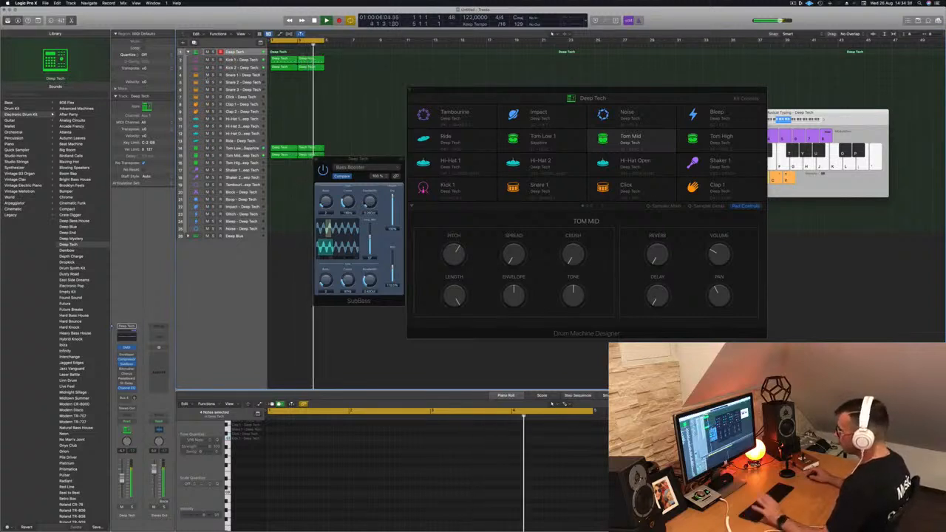
click(189, 53)
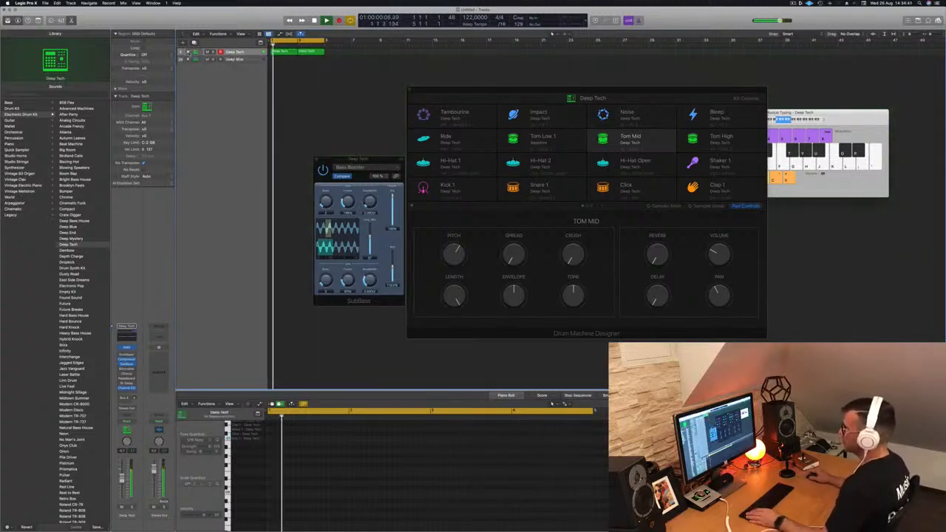
Step: Expand the Deep Blue kit's tracks, stop playback, and try to copy the collapsed Deep Tech stack's bar 1 region into it
click(245, 61)
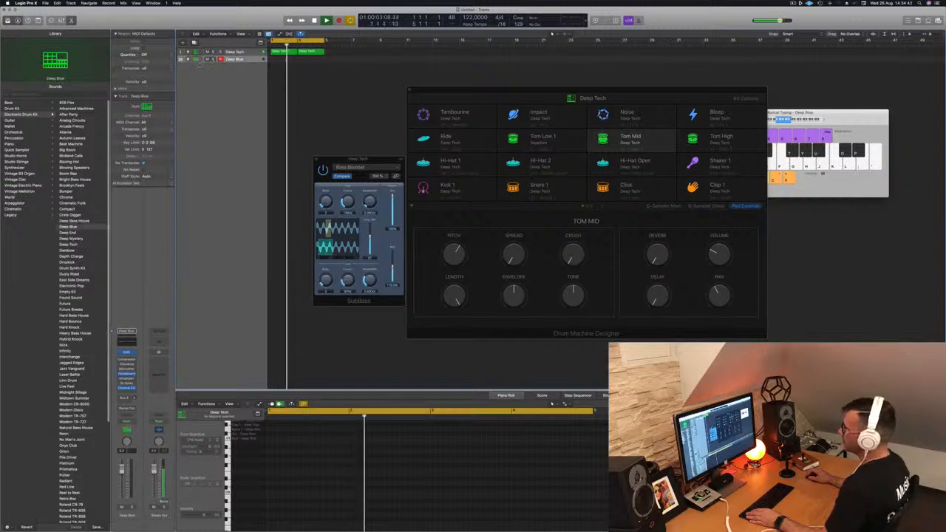
click(189, 59)
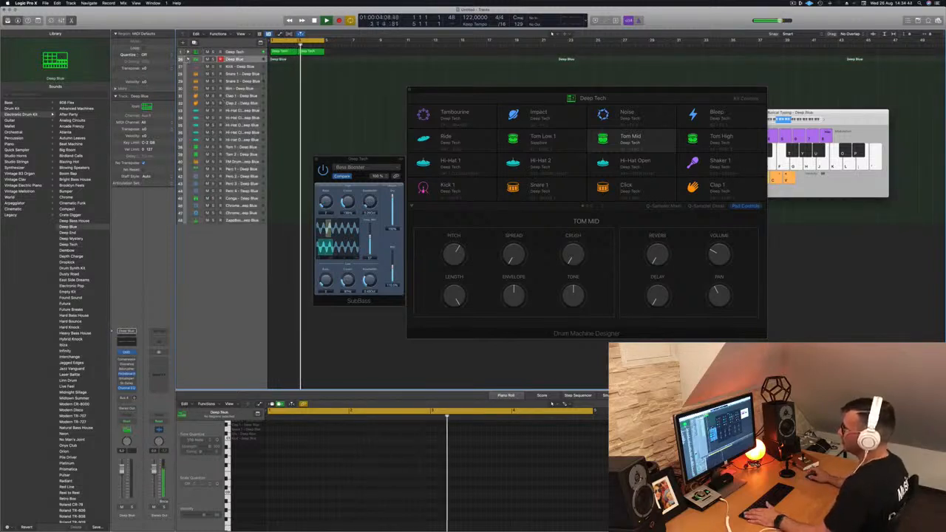
key(space)
click(287, 53)
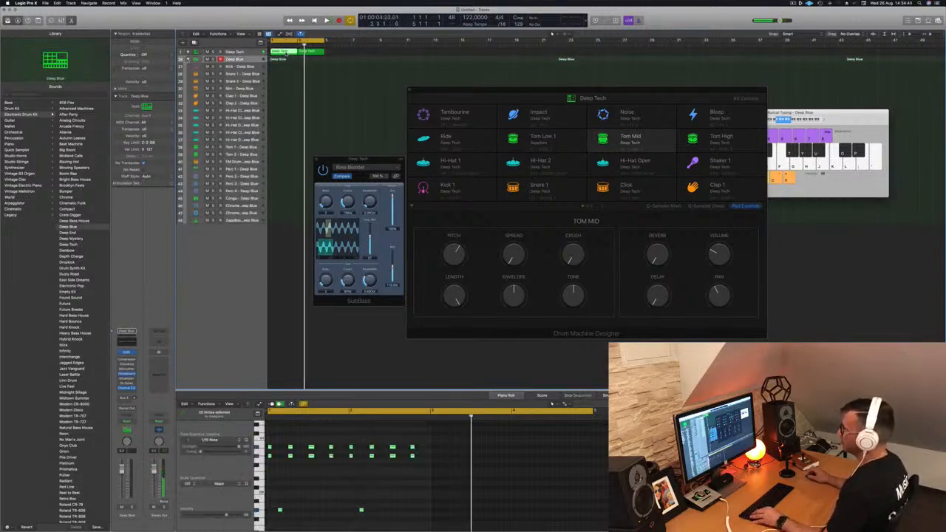
drag(287, 52, 278, 76)
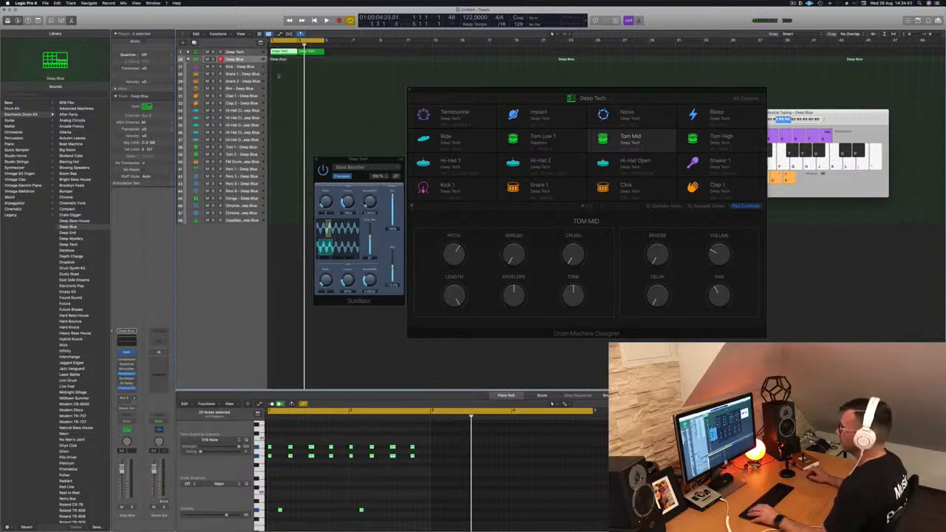
Step: Copy the Deep Tech kit's bar 1 Kick 1 region to the Deep Blue Kick track, and collapse the Deep Tech stack
click(188, 52)
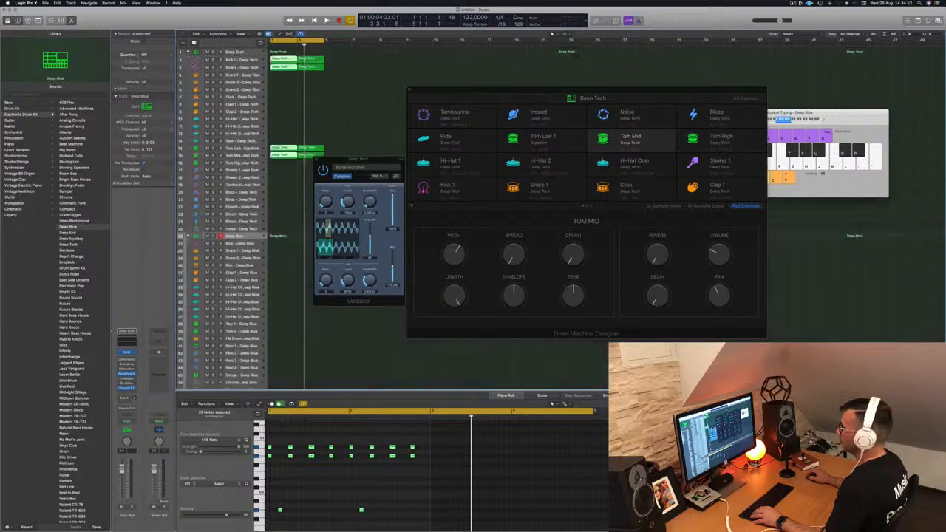
click(287, 59)
drag(281, 59, 278, 244)
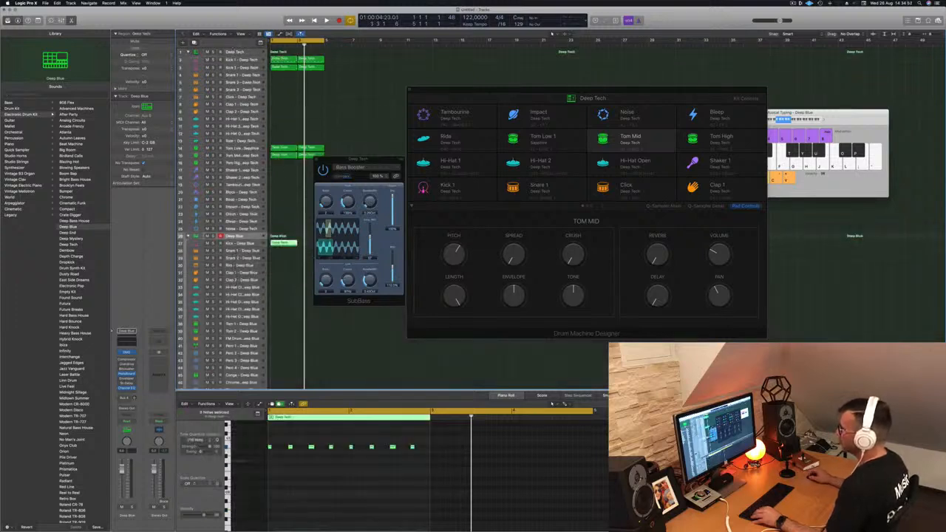
click(187, 53)
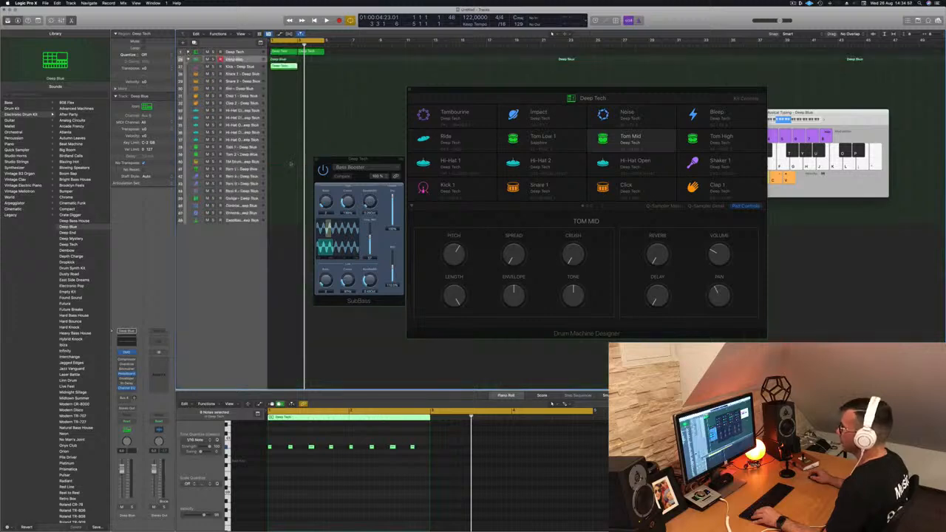
Step: Open the Channel EQ on the main Deep Blue track and raise the frequency of its low-cut band
click(244, 60)
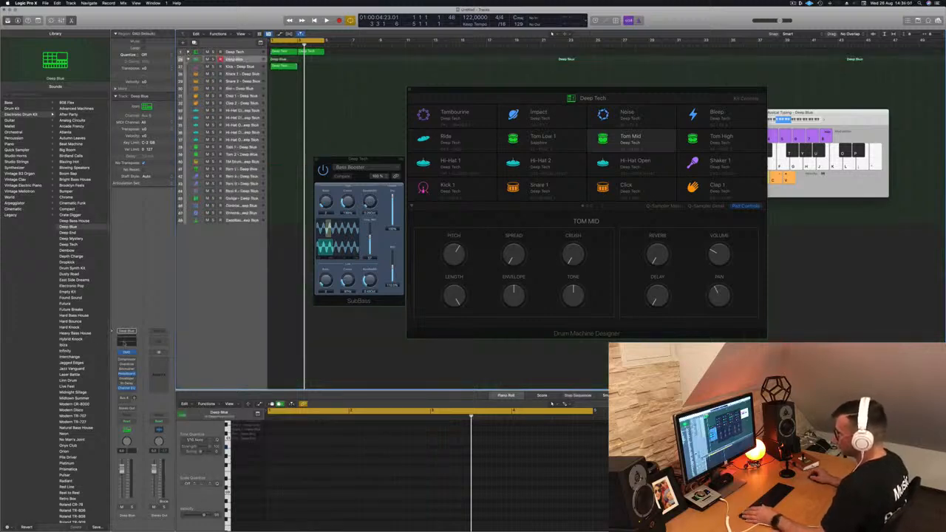
click(126, 340)
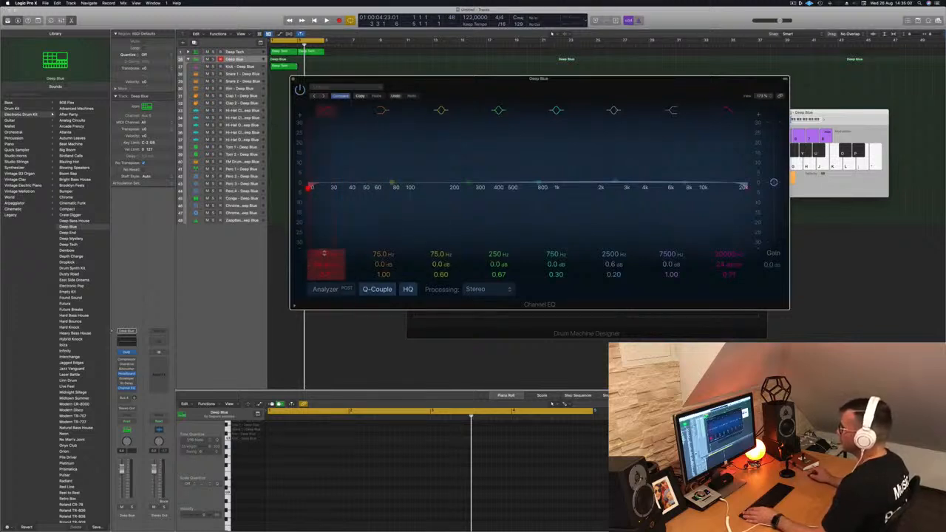
drag(328, 188, 457, 187)
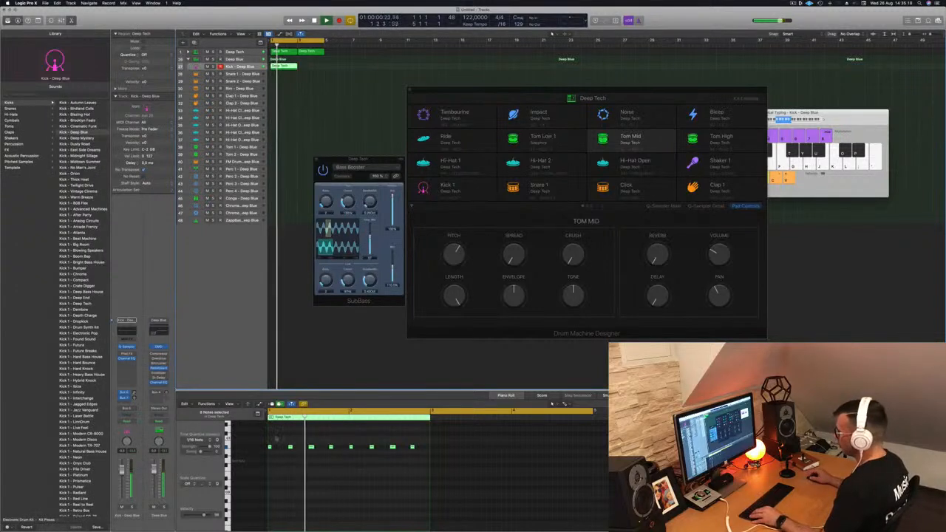
Step: Audition the Deep Blue kick, transfer its bar 1 region to the Snare 1 track, and clear the Kick track's regions
key(space)
key(space)
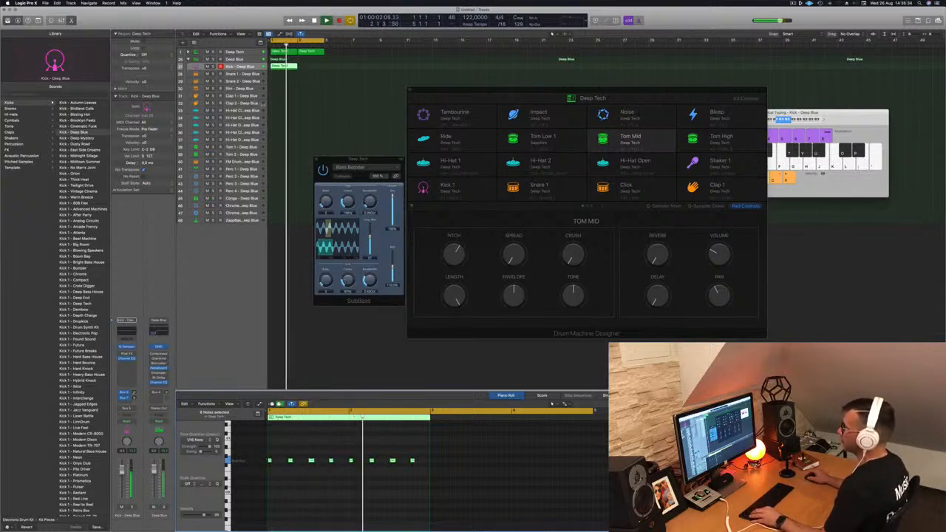
mouse_move(289, 69)
mouse_down()
mouse_move(329, 72)
mouse_move(286, 74)
mouse_up()
click(317, 66)
shift+click(291, 66)
key(Delete)
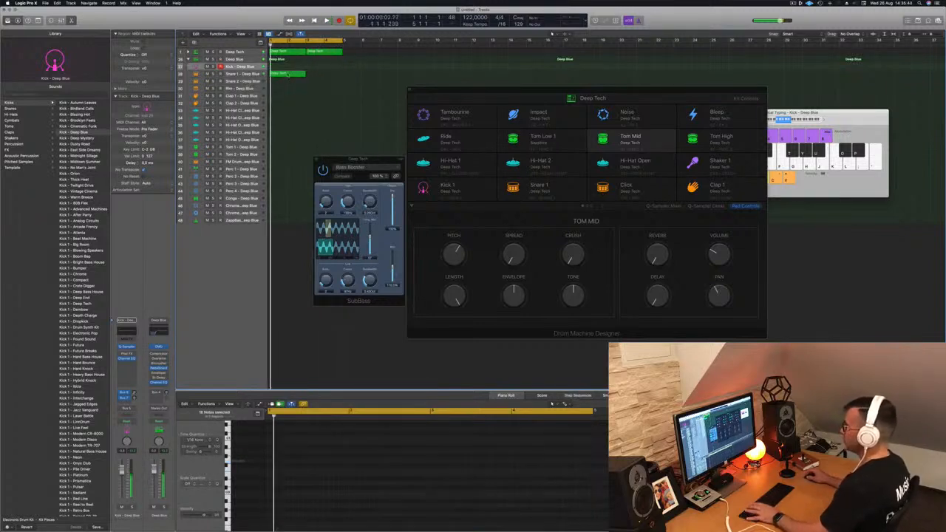
Step: Delete every other note in the Snare 1 region to leave hits on beats 2 and 4, and copy the region to bar 3
click(268, 467)
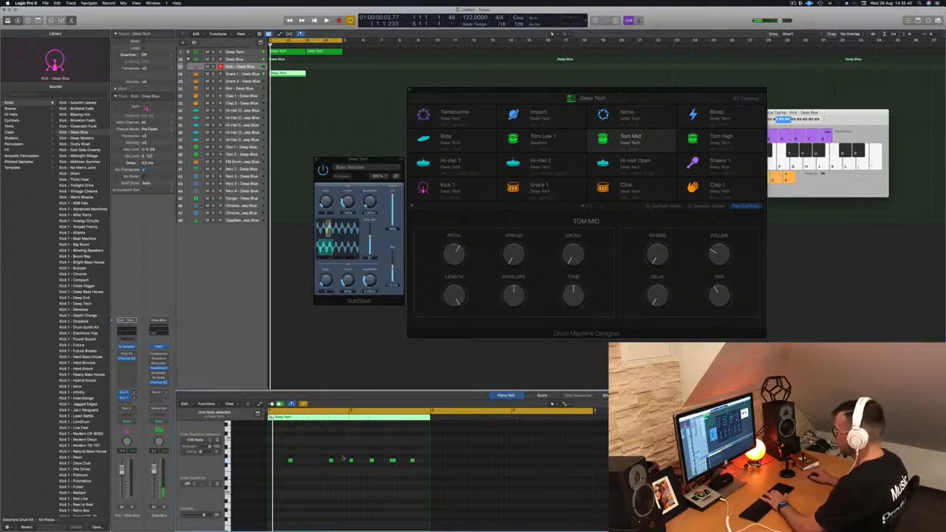
key(space)
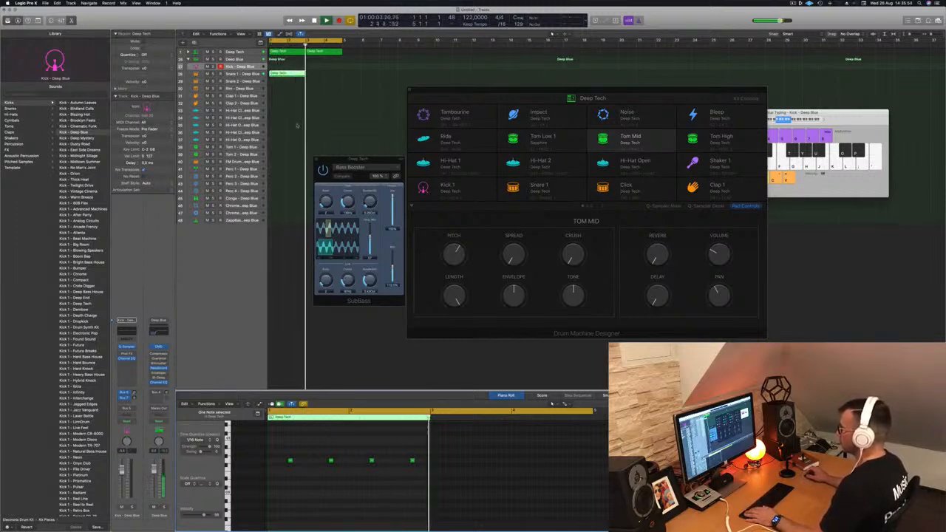
mouse_move(287, 74)
mouse_down()
mouse_move(323, 80)
mouse_move(296, 73)
mouse_up()
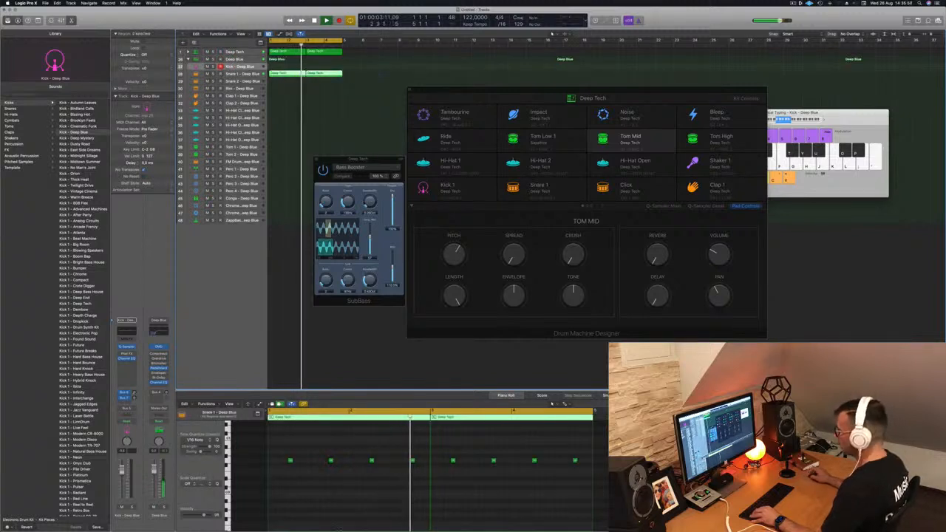
Step: Transpose all notes in both Snare 1 regions onto the pitch labelled for the snare
key(super+a)
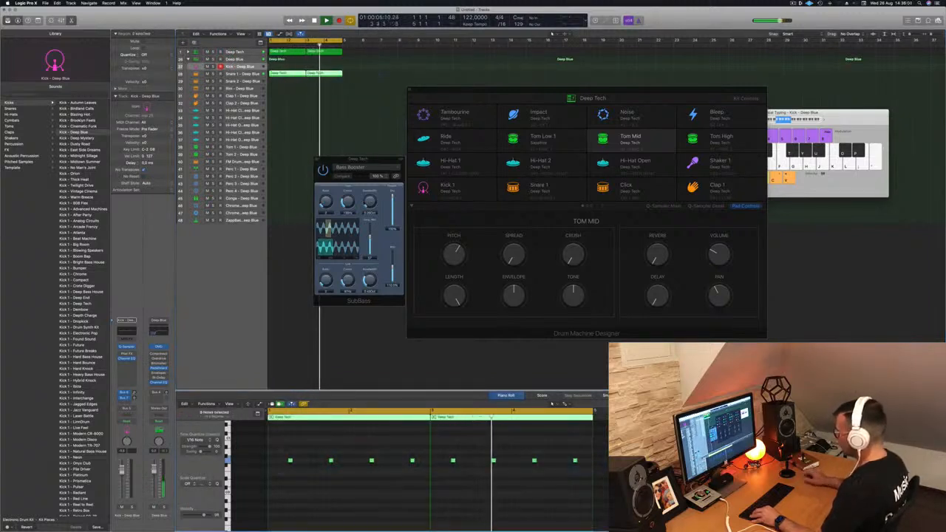
key(alt+shift+Up)
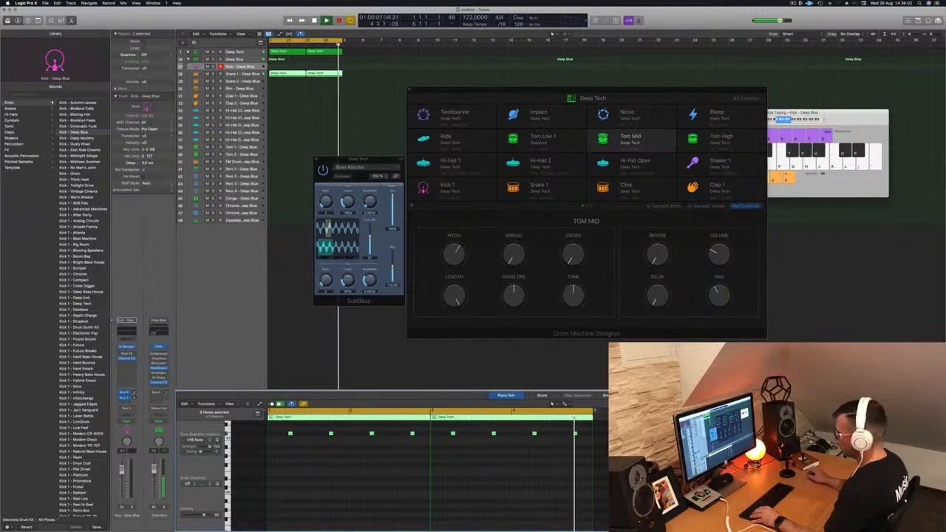
scroll(376, 505, up, 5)
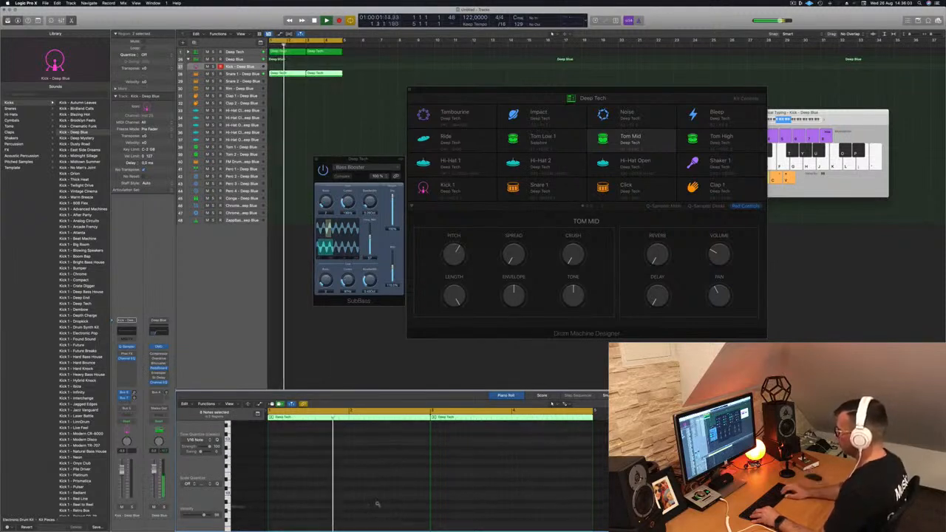
scroll(378, 505, down, 5)
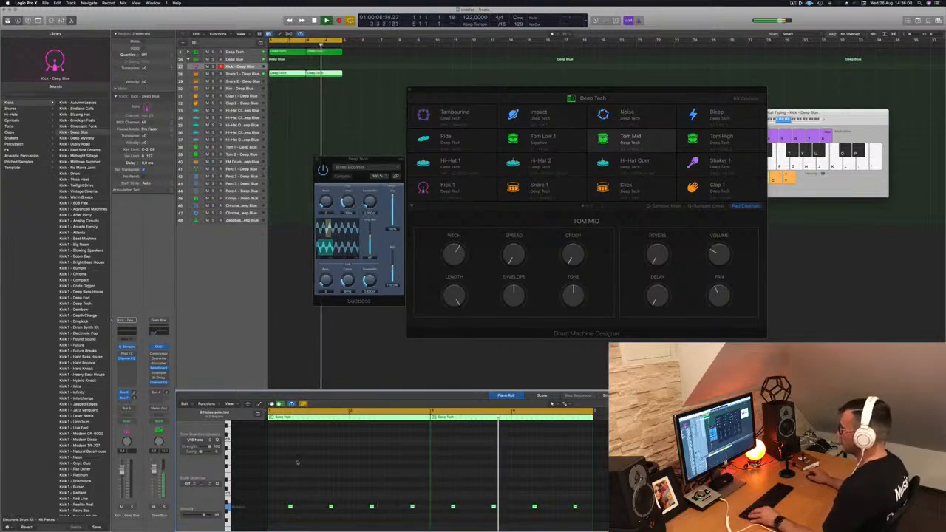
scroll(296, 461, up, 3)
scroll(335, 482, down, 1)
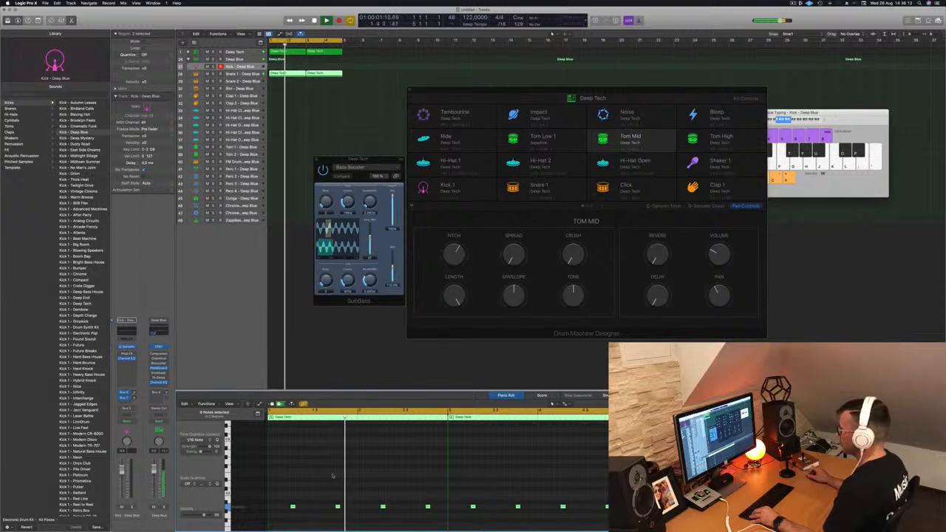
Step: Try shifting the Snare 1 notes one beat earlier, and shift them back
key(alt+Left)
key(alt+Left)
key(alt+Left)
key(alt+Left)
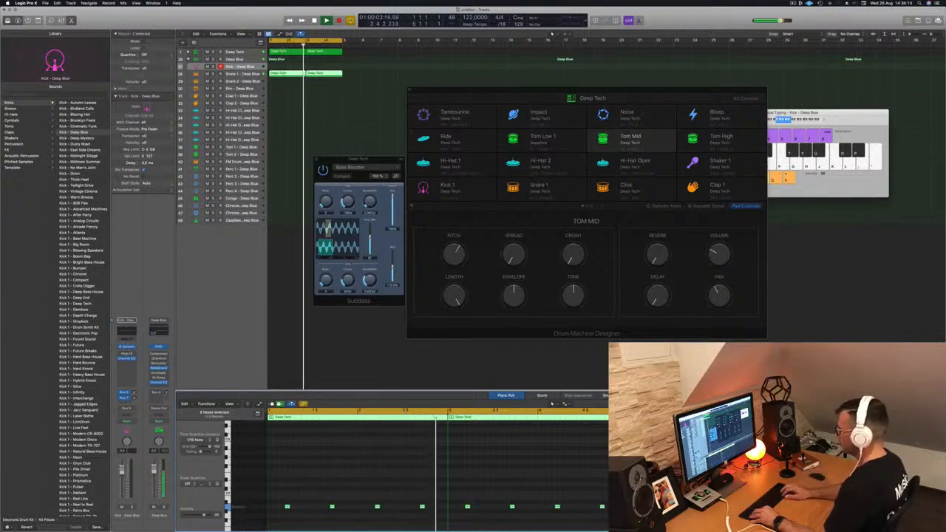
key(alt+Right)
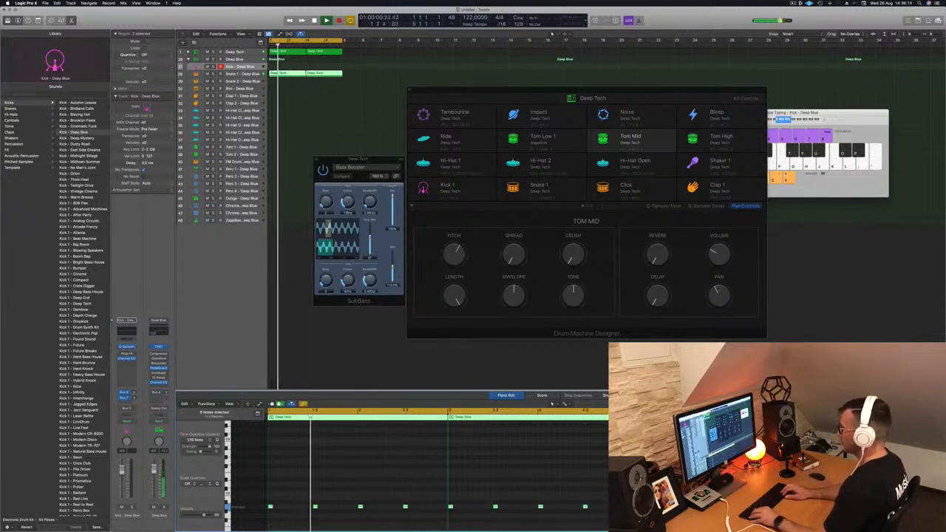
key(alt+Right)
key(alt+Right)
key(alt+Right)
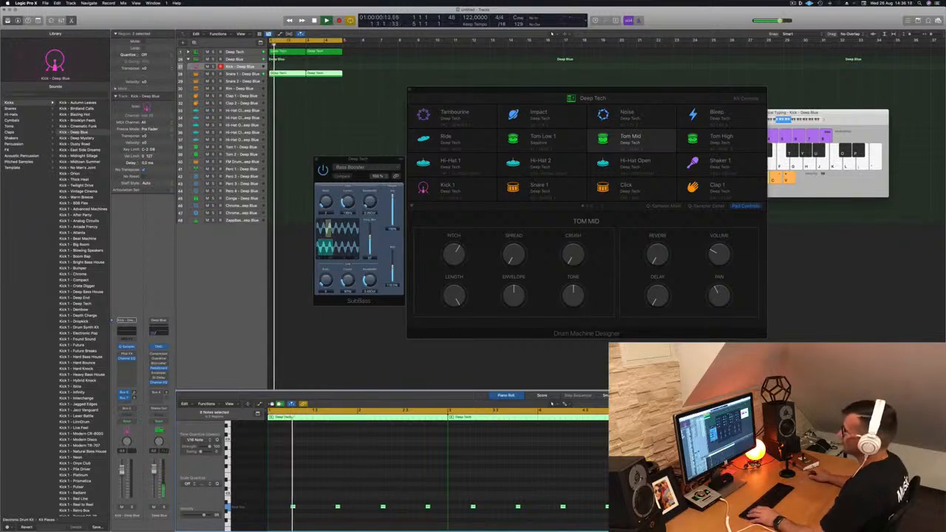
Step: Copy the bar 1 Snare 1 region to the Hi-Hat Open 1 track and move its notes to the hat's pitch, off-beat after beats 1 and 3
click(296, 105)
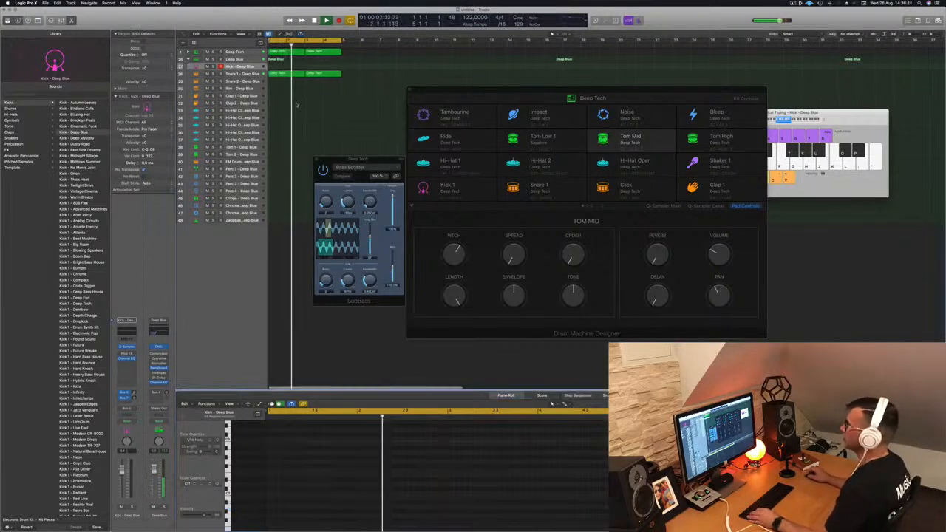
click(282, 73)
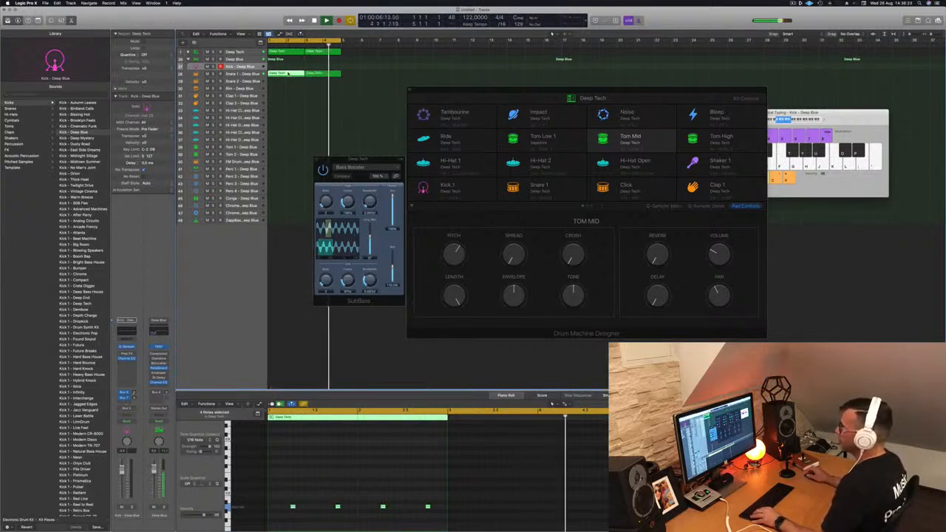
drag(291, 74, 288, 134)
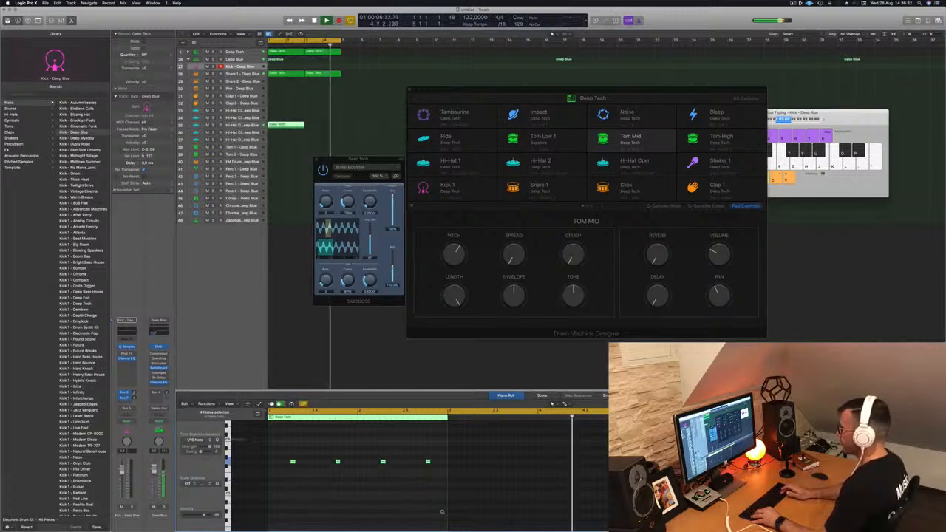
scroll(442, 511, down, 1)
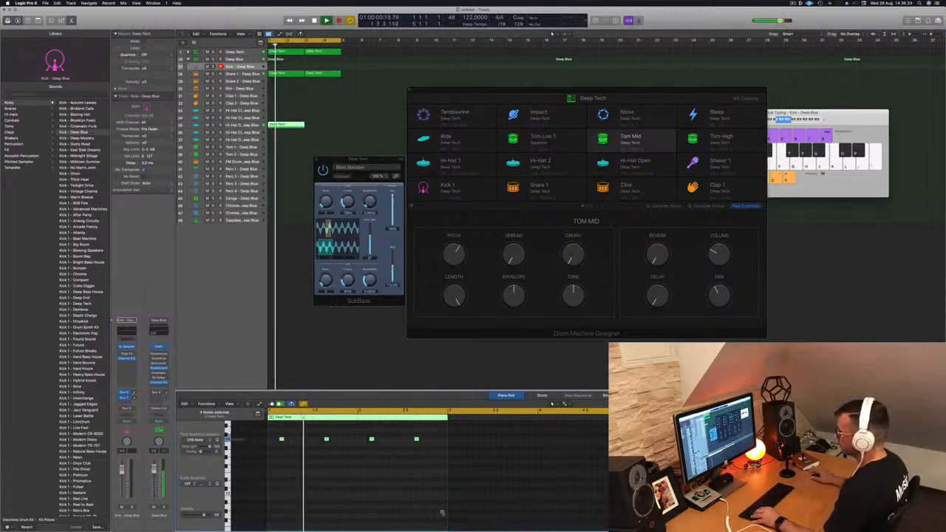
Step: Duplicate the open hi-hat notes one beat later to fill every off-beat, and copy the region to bar 3
drag(450, 445, 303, 441)
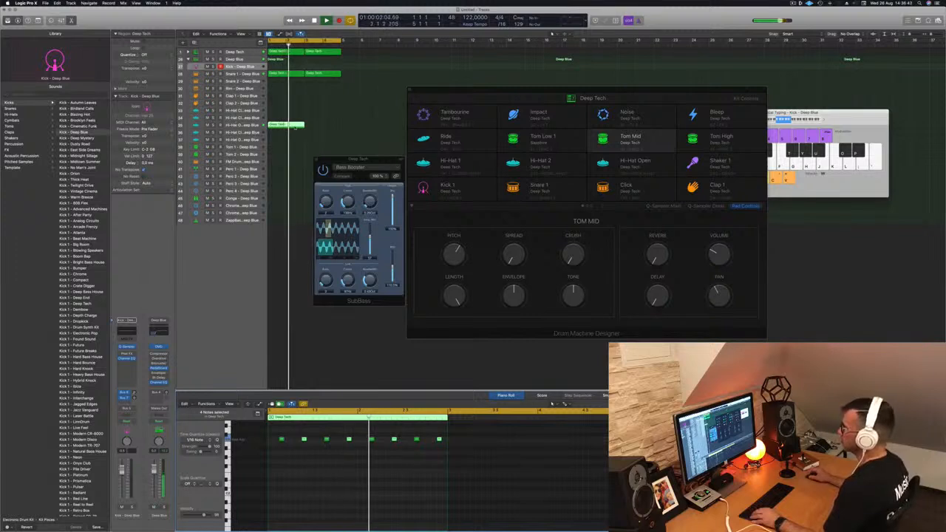
drag(292, 125, 348, 126)
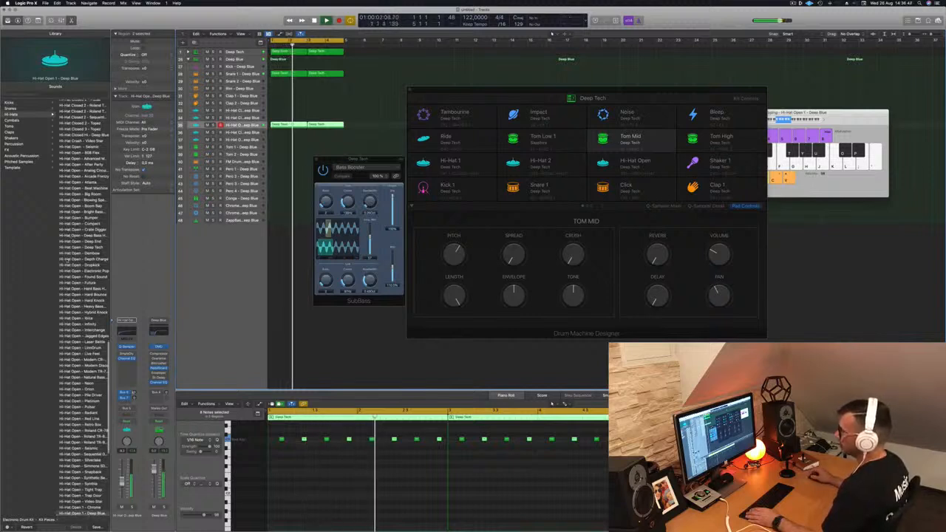
Step: Replace the open hi-hat sound with Hi-Hat Open - Deep End, and move the SubBass window clear of the tracks
click(90, 248)
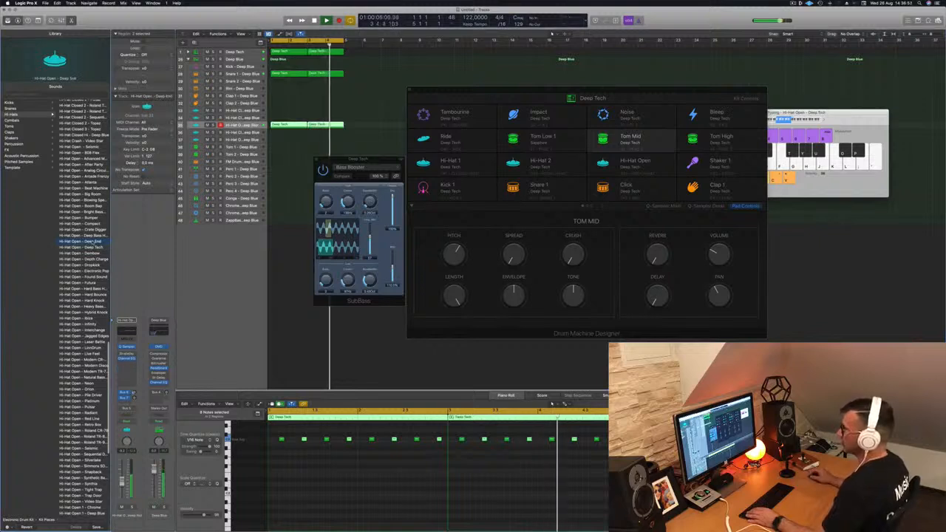
click(97, 242)
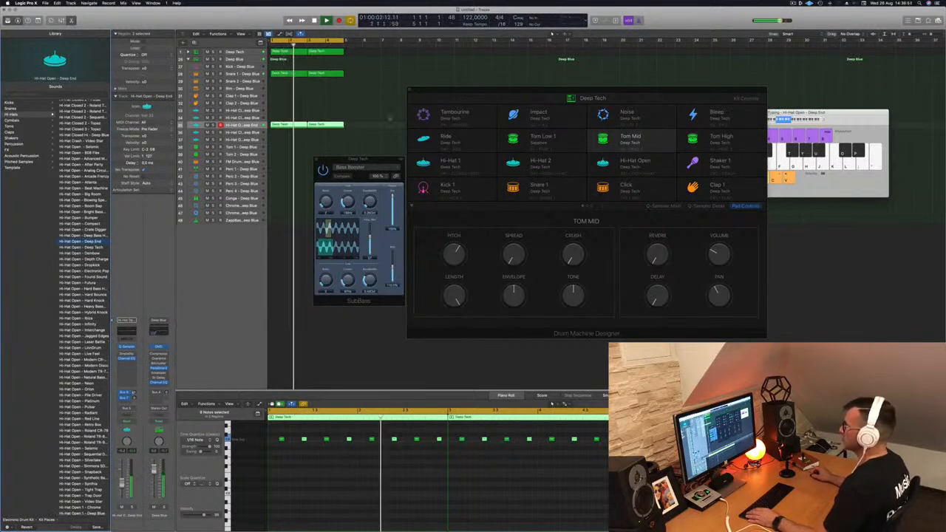
drag(359, 159, 660, 138)
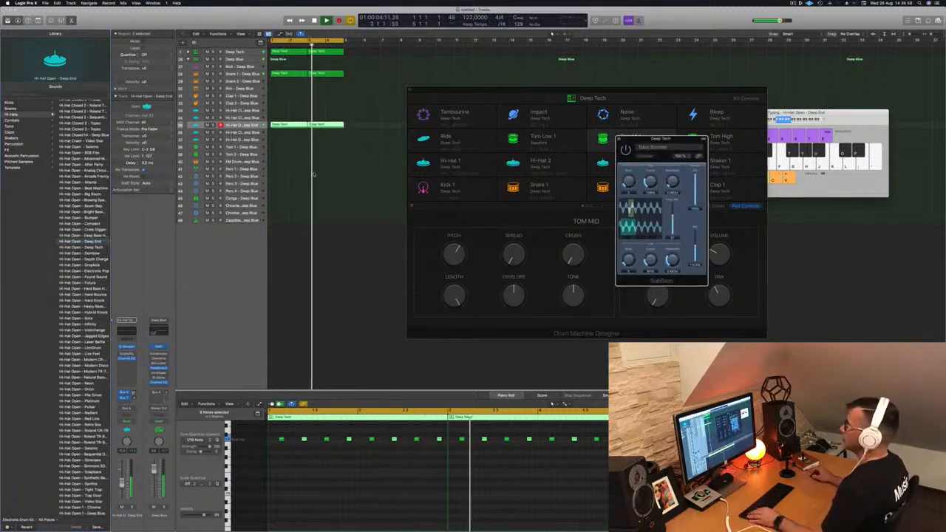
Step: Copy the bar 1 open hi-hat region to the Hi-Hat Closed 1 track and shift its notes an eighth earlier onto the beats
click(285, 129)
click(285, 123)
drag(285, 123, 289, 109)
drag(280, 434, 448, 450)
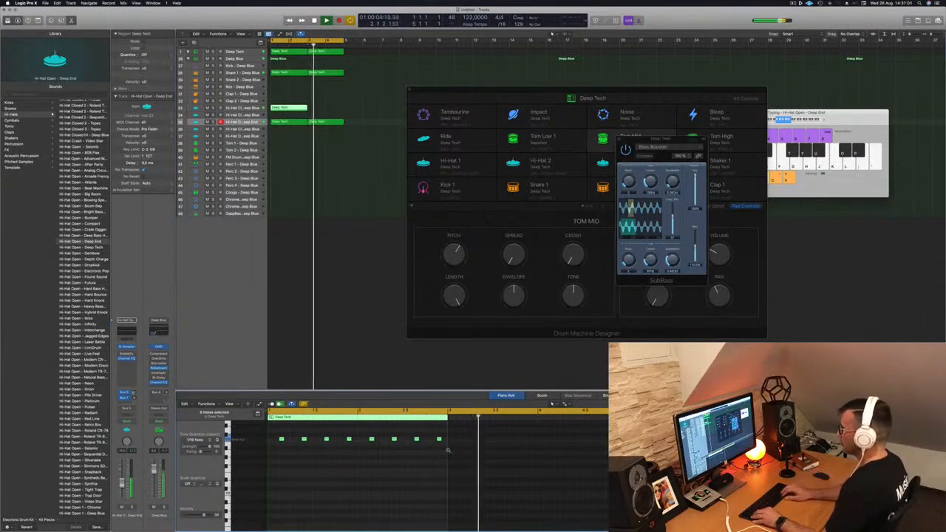
key(alt+Left)
key(alt+Left)
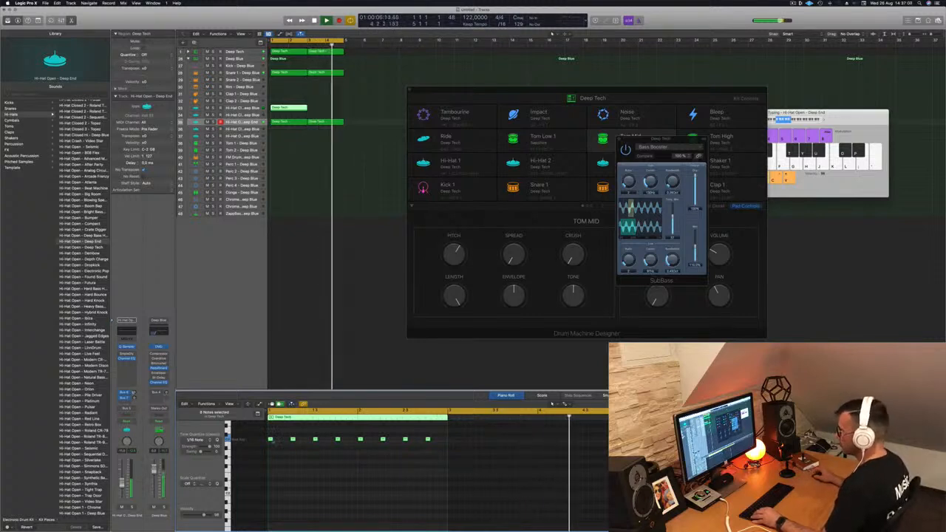
Step: Duplicate the closed hi-hat notes about three sixteenths later within the region, and copy the region to bar 3
drag(270, 440, 287, 442)
drag(289, 109, 326, 112)
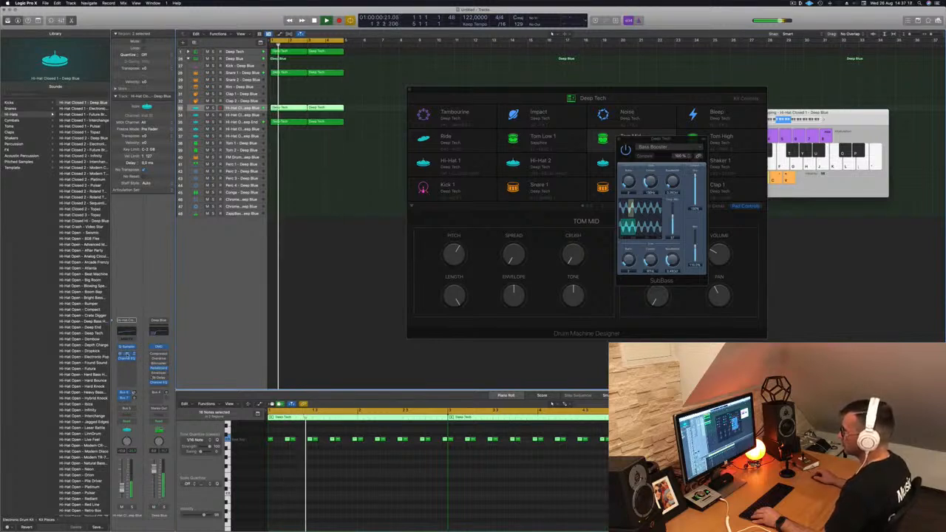
Step: Try the 8 Samples preset in the Hi-Hat Closed 1 track's Sample Delay
click(126, 354)
click(340, 88)
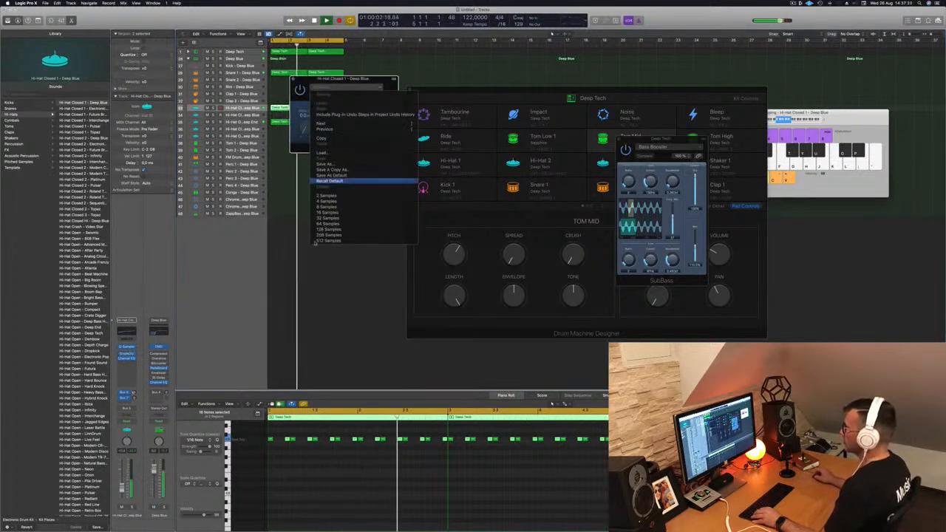
click(329, 208)
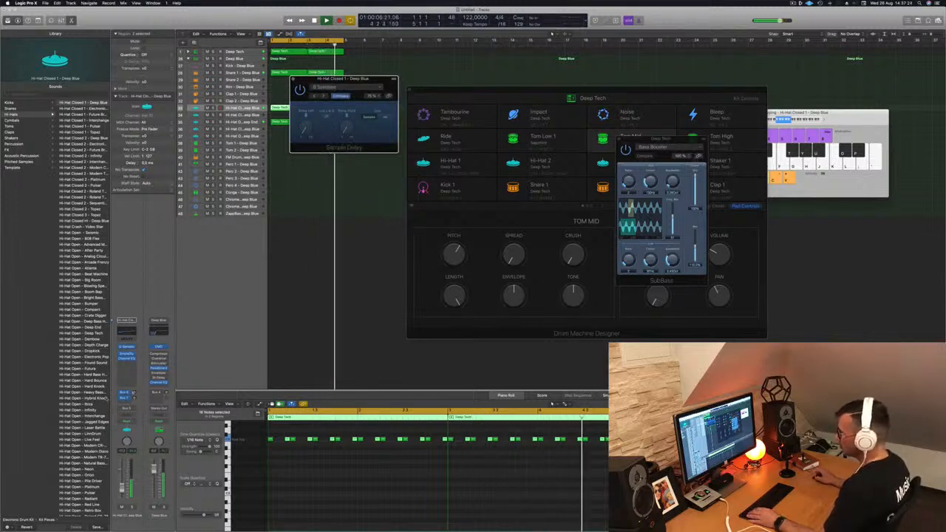
Step: Replace the Sample Delay on the Hi-Hat Closed 1 track with a stereo Stereo Delay, and close the plug-in window
click(134, 354)
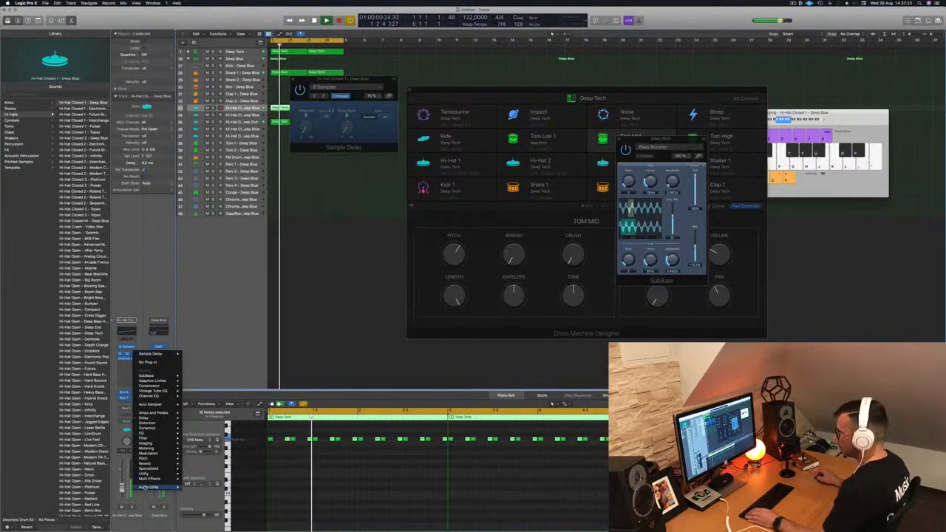
mouse_move(148, 417)
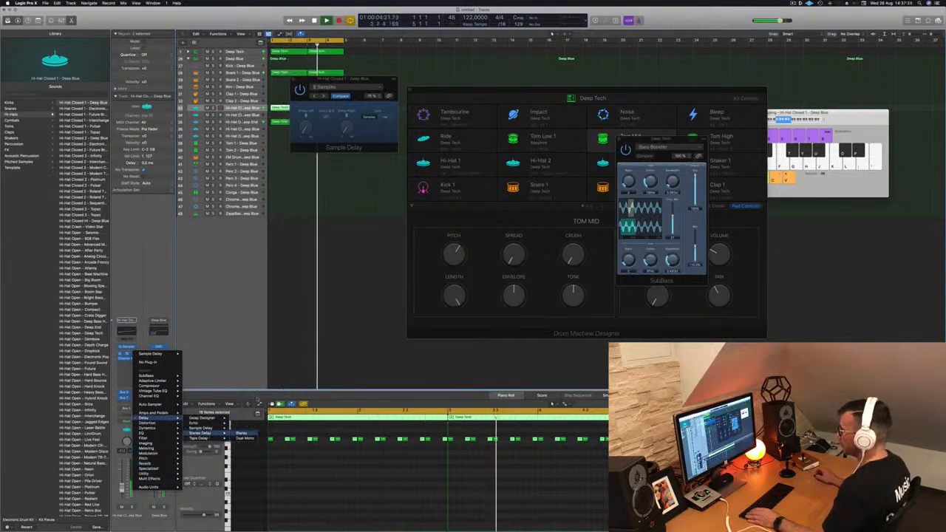
click(242, 432)
drag(414, 78, 504, 138)
click(382, 139)
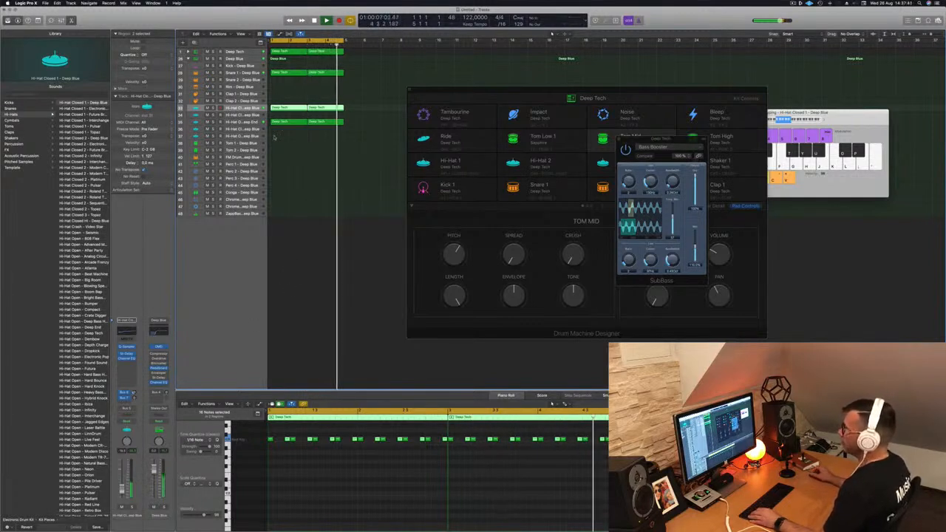
Step: Copy the bar 1 Hi-Hat Closed 1 region to the Perc 1 track, and widen and enlarge the track headers
click(281, 109)
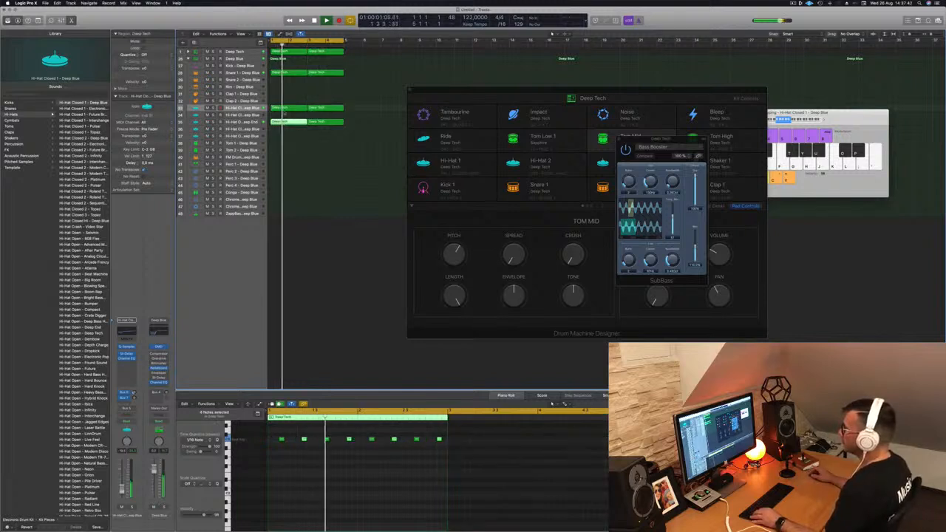
drag(285, 113, 286, 169)
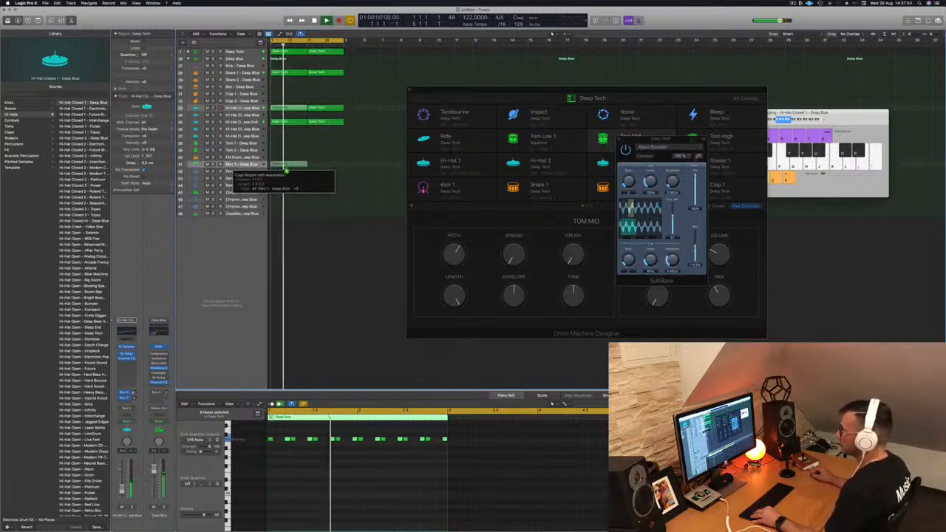
drag(284, 168, 285, 167)
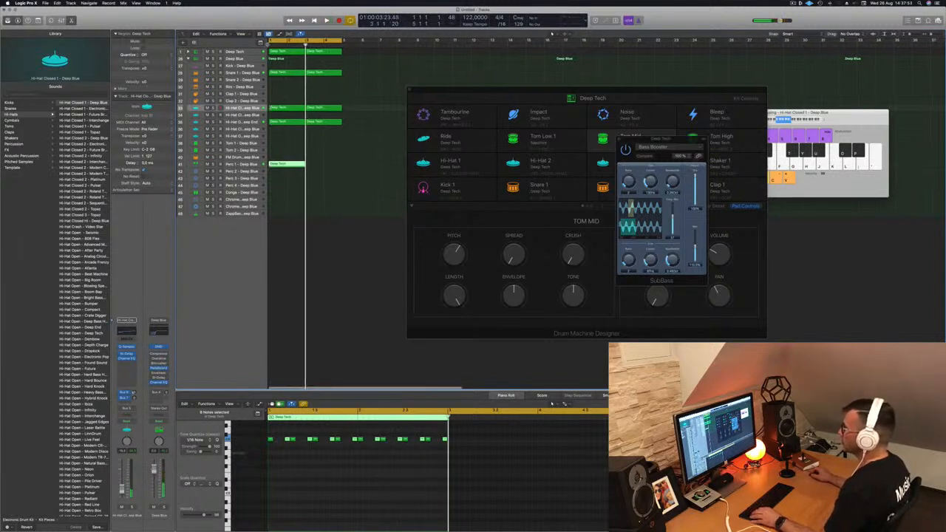
drag(269, 50, 317, 50)
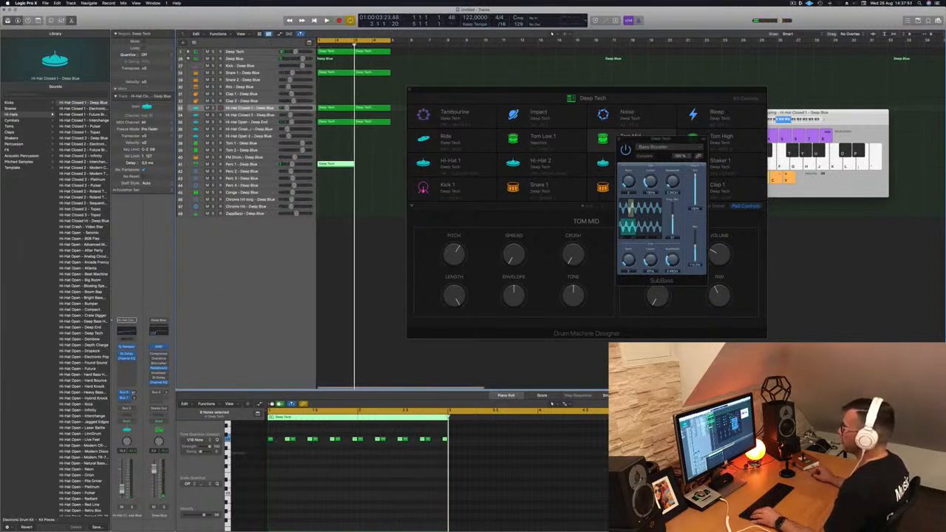
scroll(272, 244, up, 10)
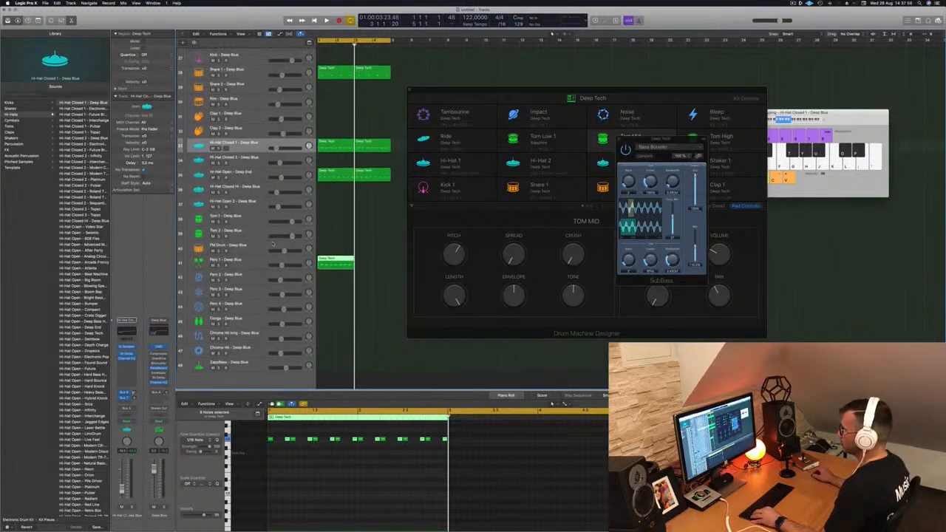
scroll(272, 244, up, 5)
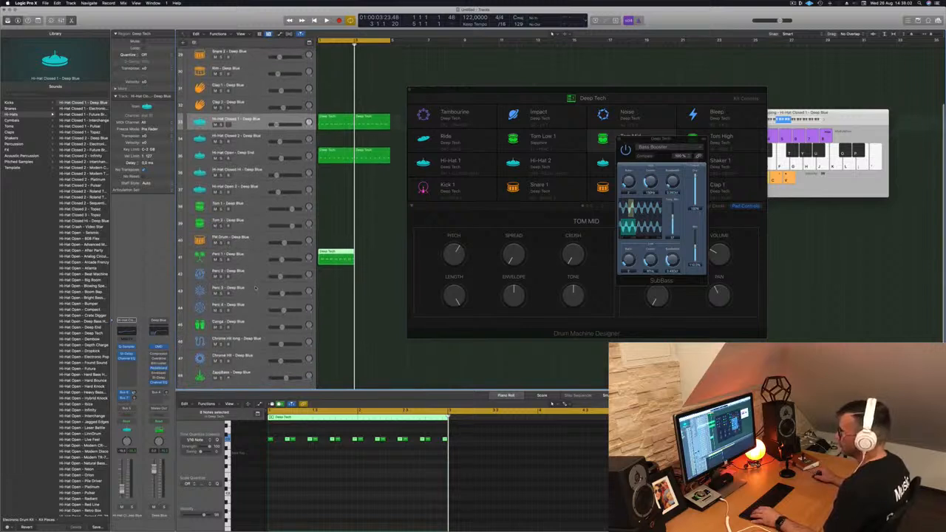
scroll(244, 296, down, 3)
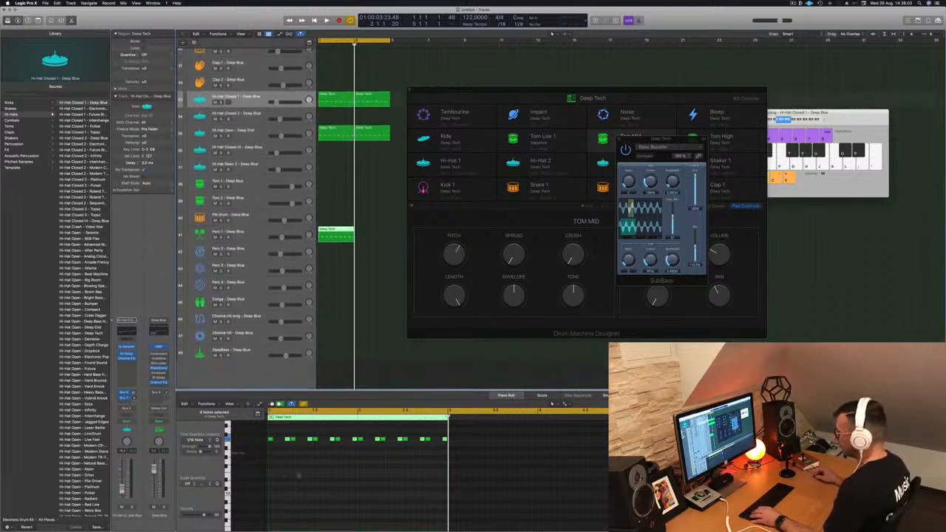
Step: Shift the Perc 1 region's notes about an eighth later while listening, and copy the region to bar 3
key(space)
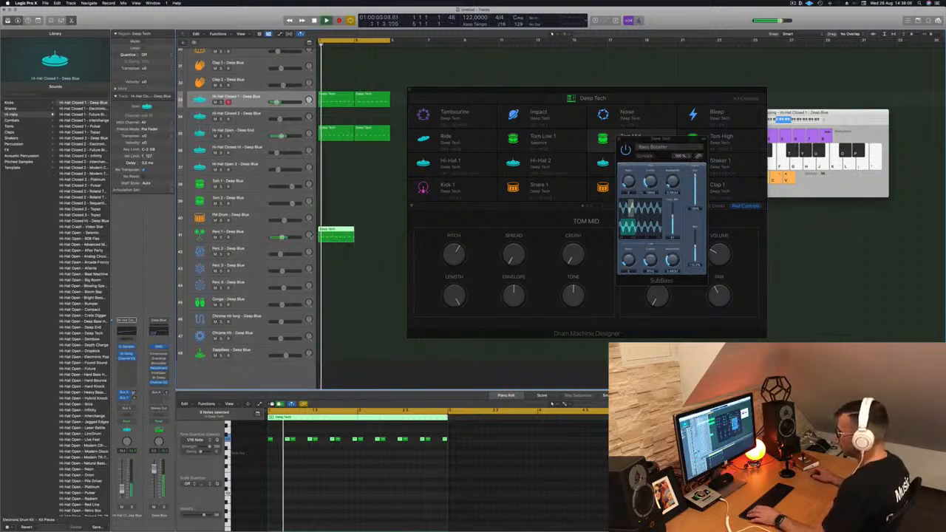
click(396, 444)
drag(448, 453, 448, 454)
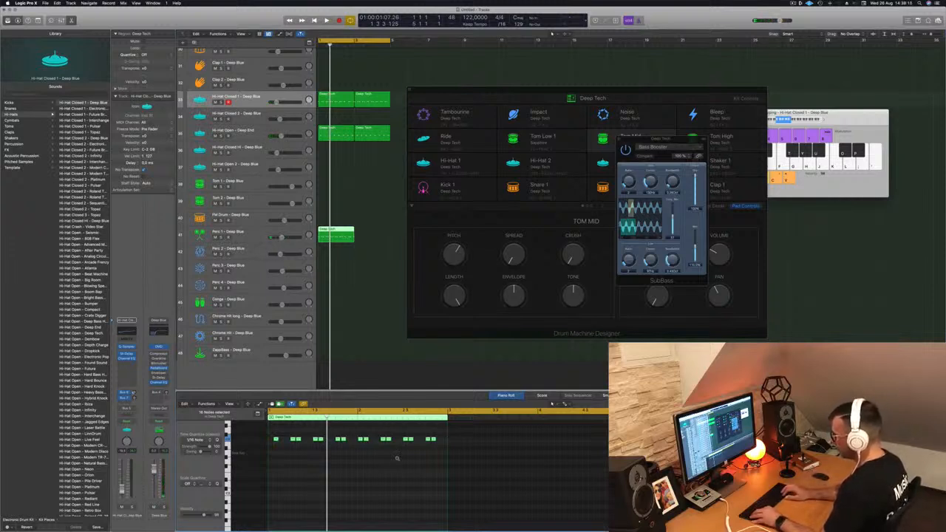
key(space)
drag(336, 233, 370, 235)
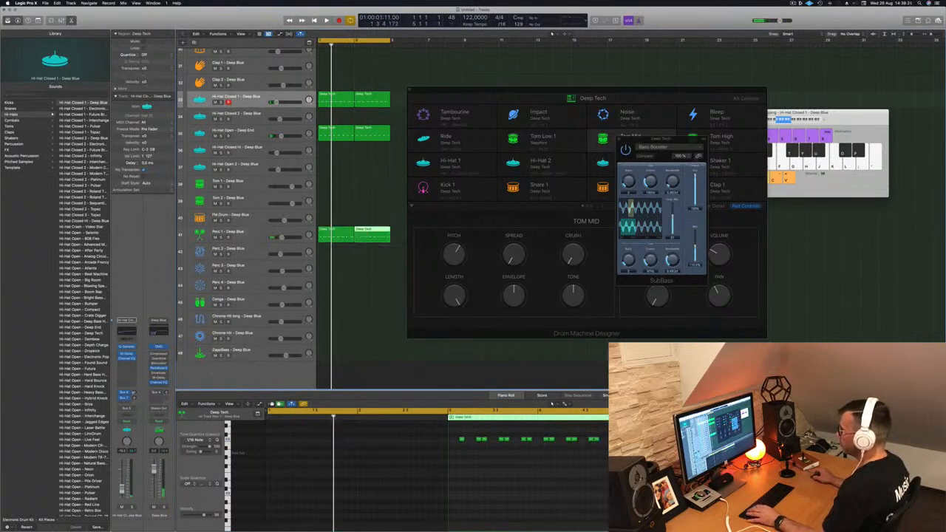
Step: Browse the percussion and shaker sounds for the Perc 1 track and load Shaker - 808 Flex during playback
click(244, 232)
scroll(82, 224, up, 10)
scroll(81, 224, up, 10)
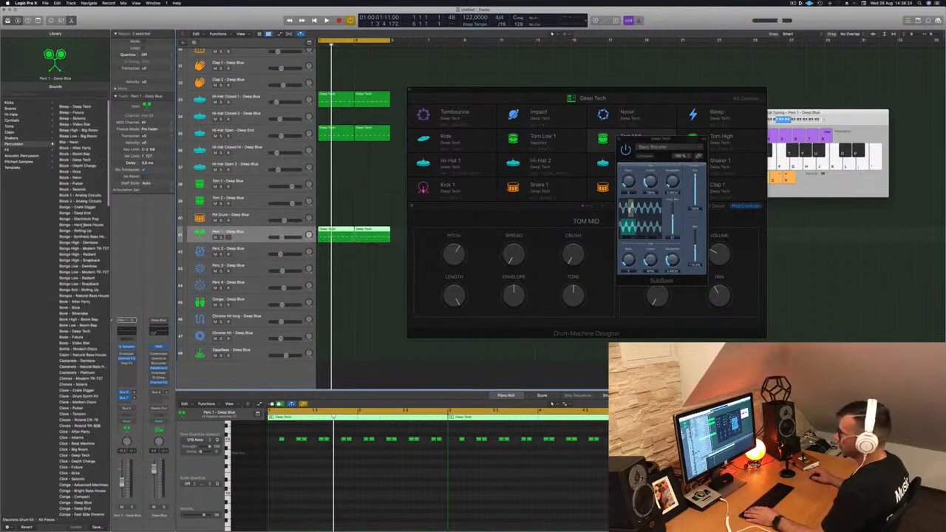
scroll(81, 295, down, 10)
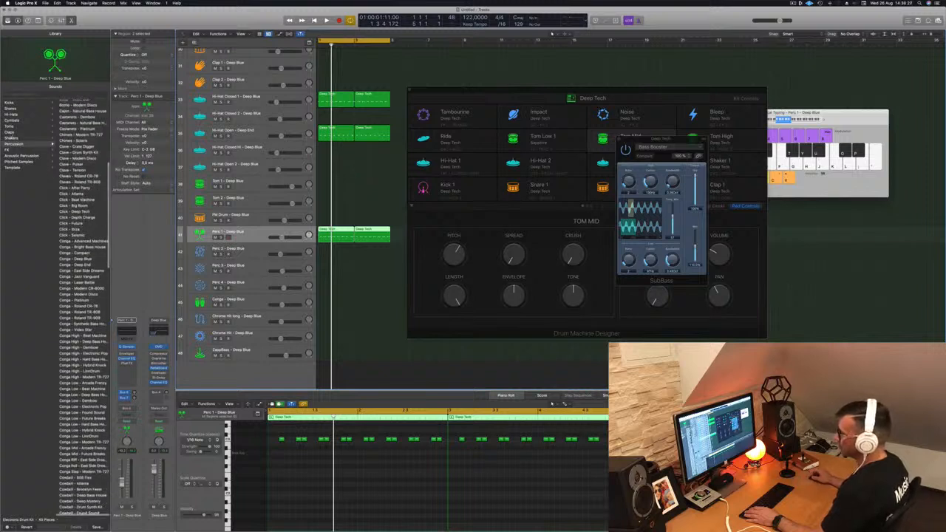
click(12, 138)
scroll(97, 204, down, 10)
scroll(92, 148, up, 10)
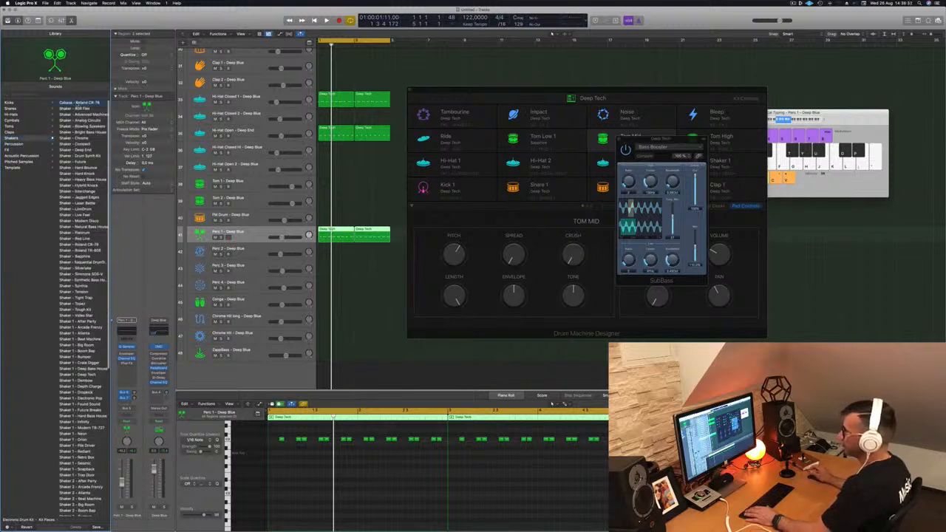
key(space)
click(76, 108)
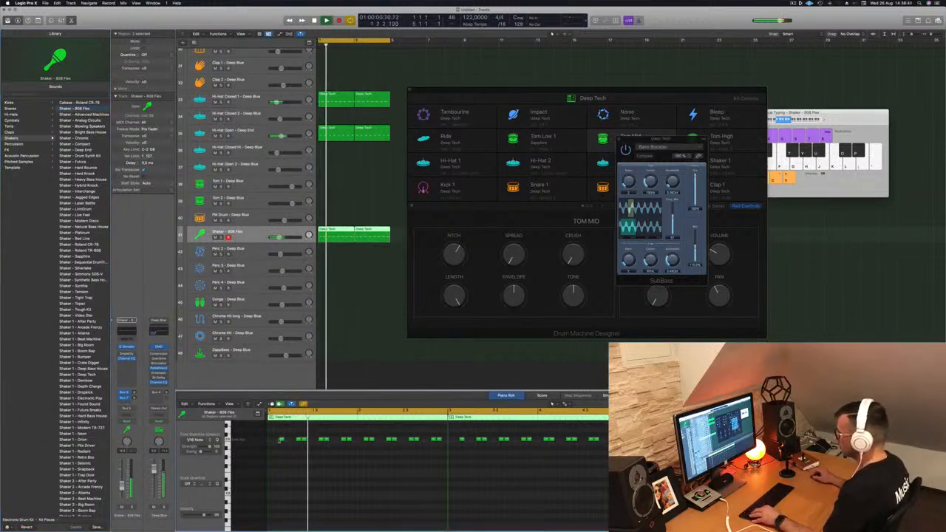
Step: Add a shaker note about a sixteenth before the first one, and change the sound to Shaker - Analog Circuits
drag(281, 440, 276, 441)
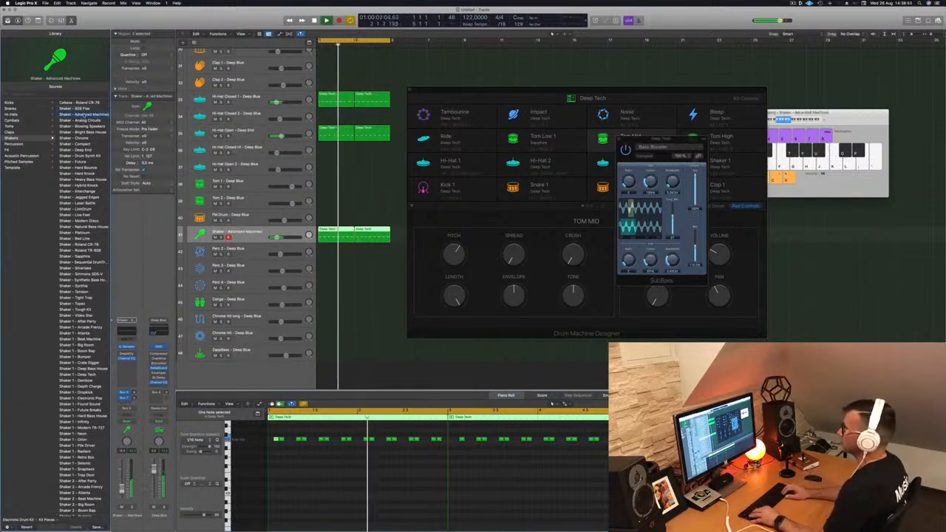
key(Down)
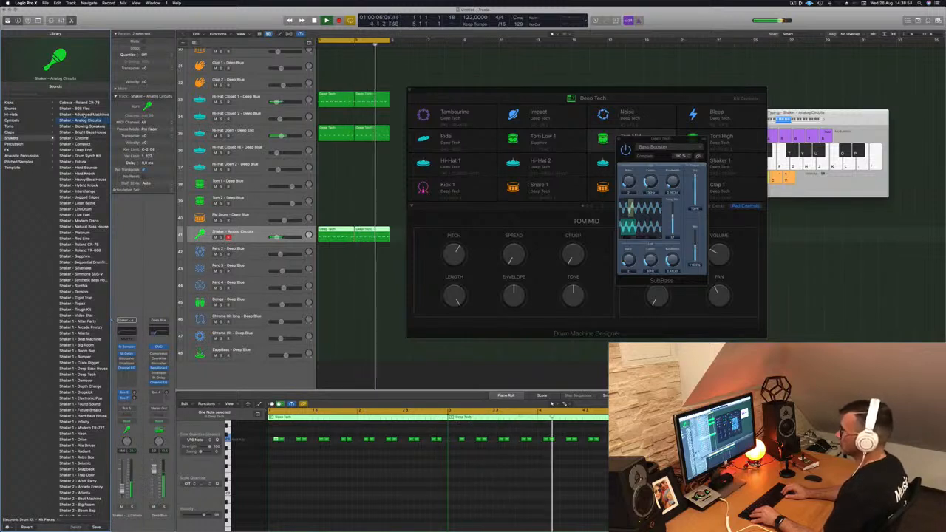
key(Down)
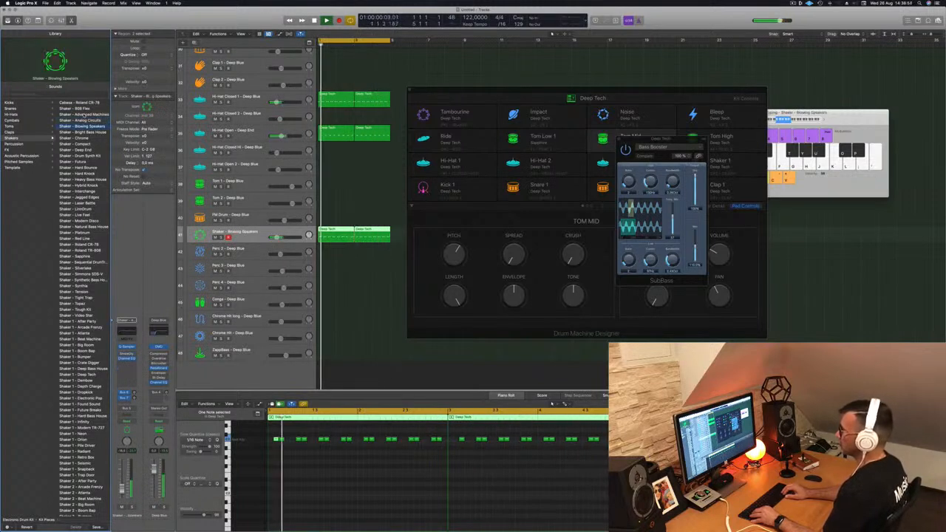
key(Up)
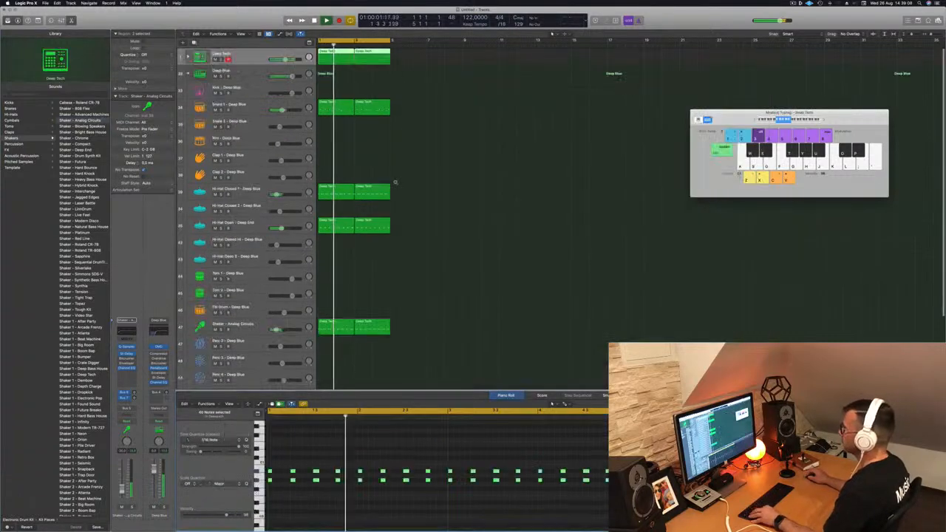
Step: Lower the threshold of the Compressor on the main Deep Blue kit track, and close the plug-in
scroll(427, 188, down, 3)
scroll(433, 196, down, 5)
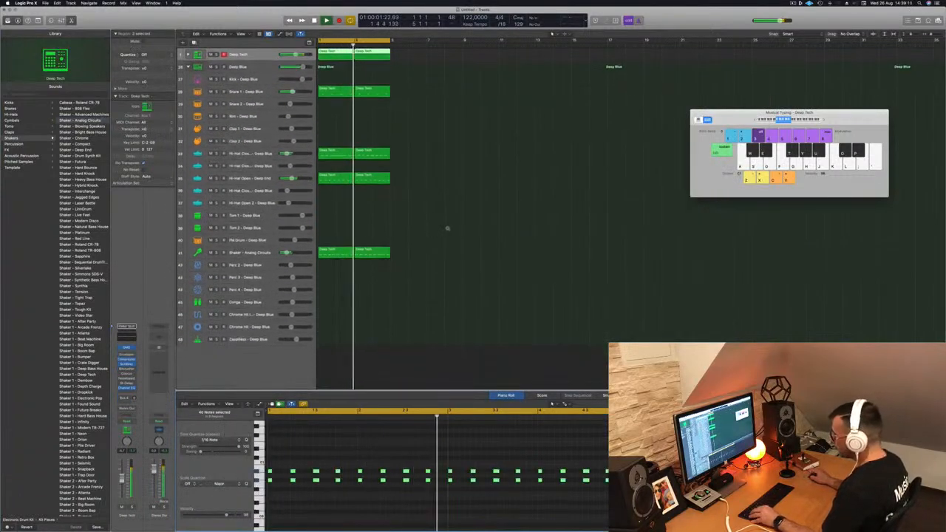
scroll(439, 206, down, 3)
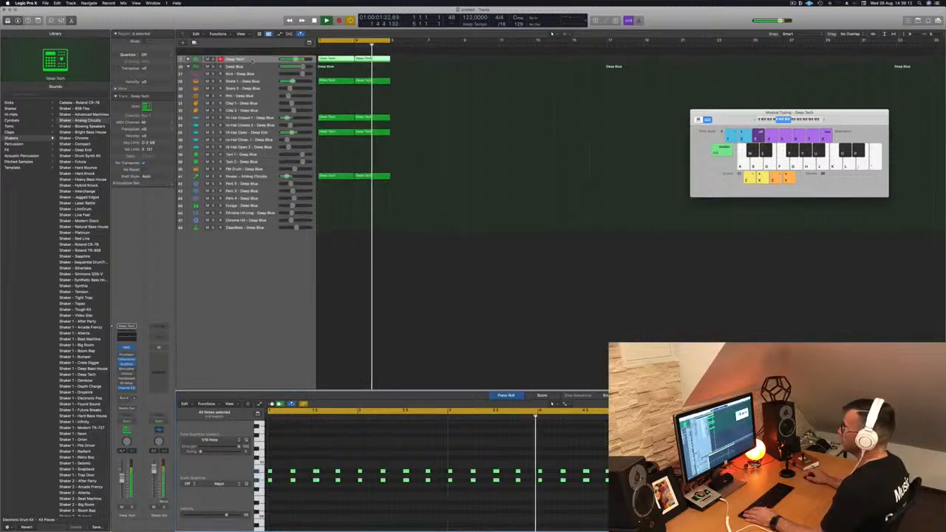
click(257, 60)
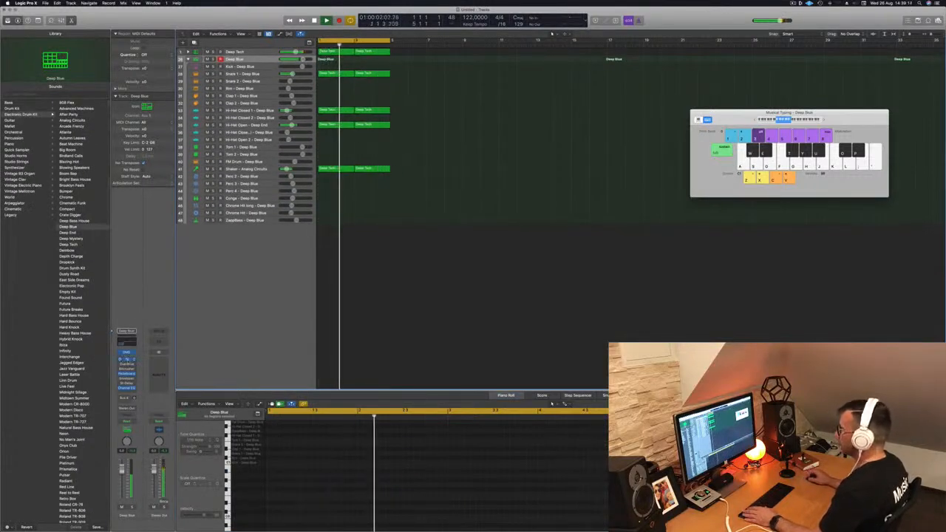
click(126, 361)
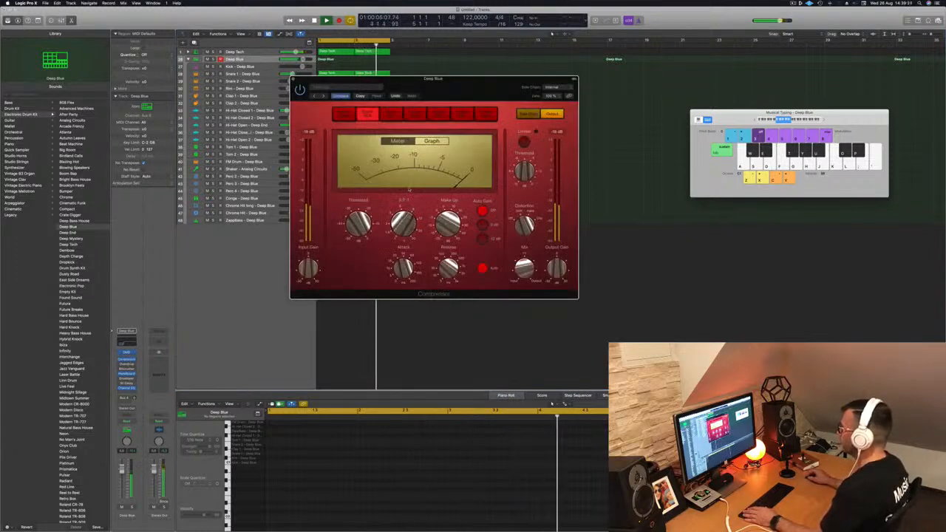
drag(359, 223, 361, 250)
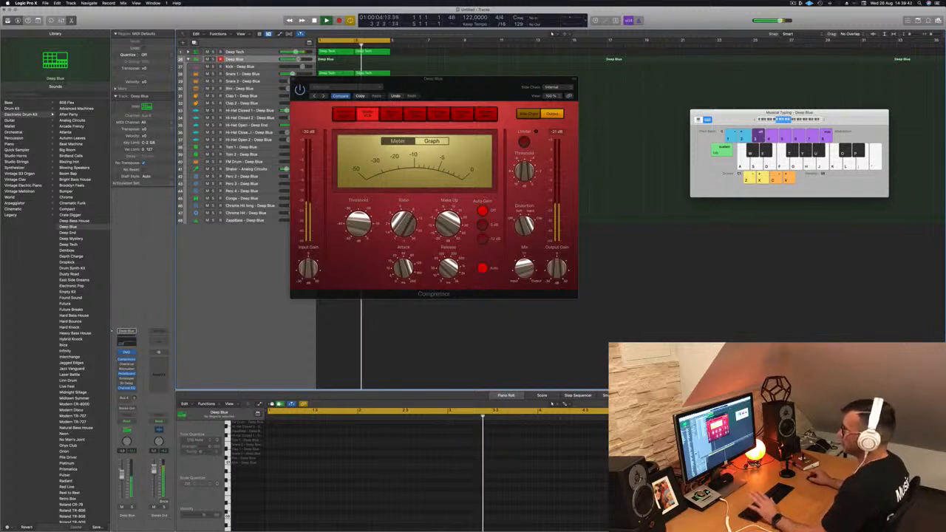
click(294, 79)
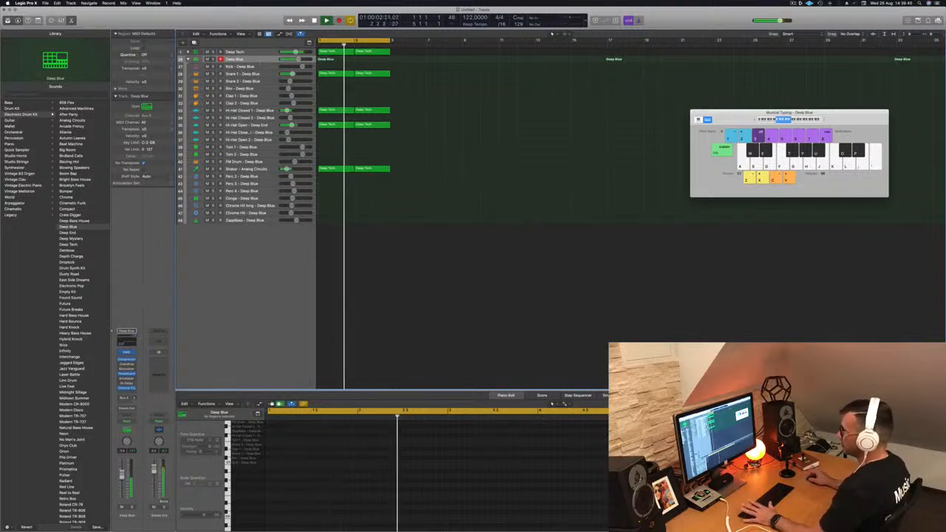
Step: Set the Deep Blue track's automation mode to Touch and slightly lower the Channel EQ's low-cut frequency during playback
click(131, 343)
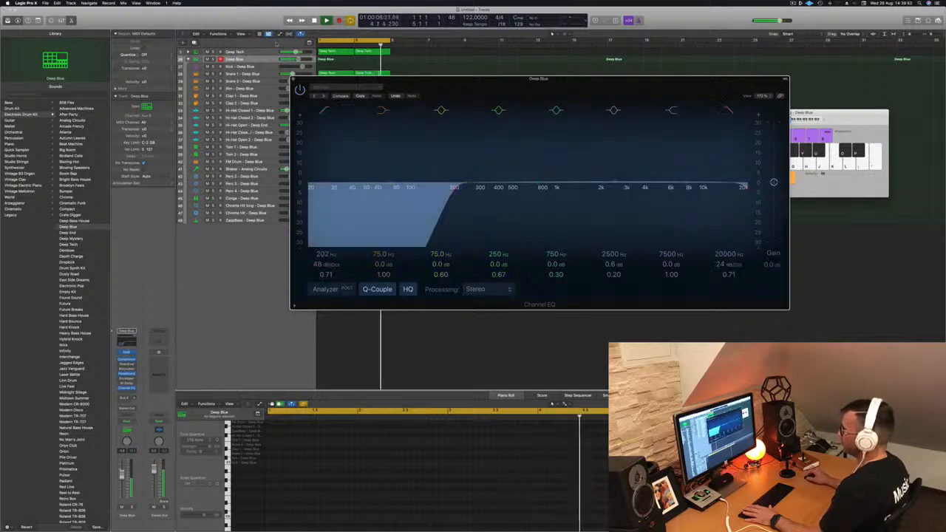
click(246, 60)
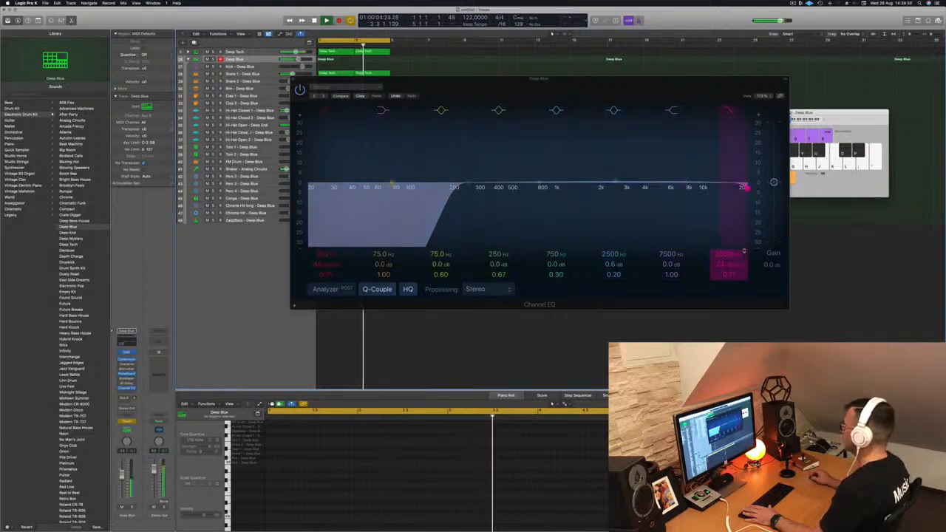
mouse_move(456, 187)
mouse_down()
mouse_move(488, 187)
mouse_move(454, 187)
mouse_up()
key(super+w)
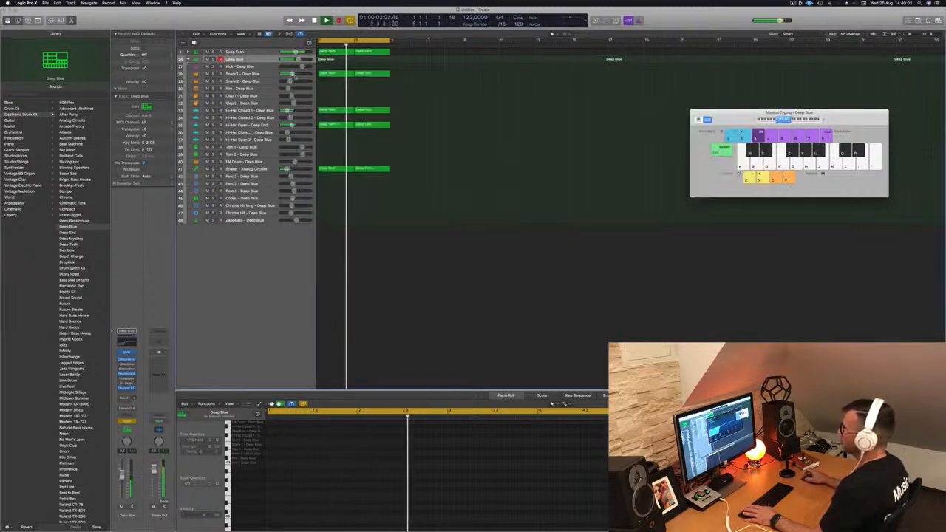
Step: Stop playback and close the Musical Typing keyboard
key(space)
click(189, 59)
click(188, 59)
key(a)
key(a)
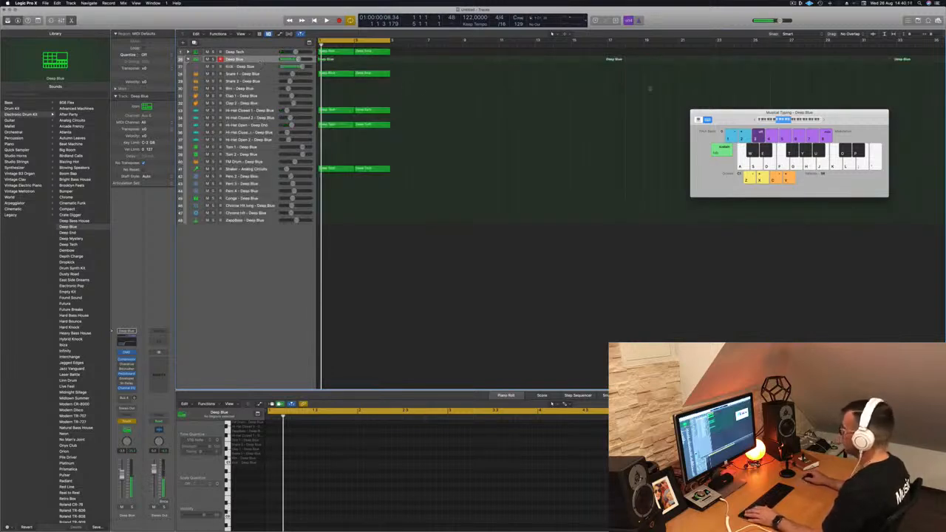
drag(734, 121, 733, 122)
key(super+k)
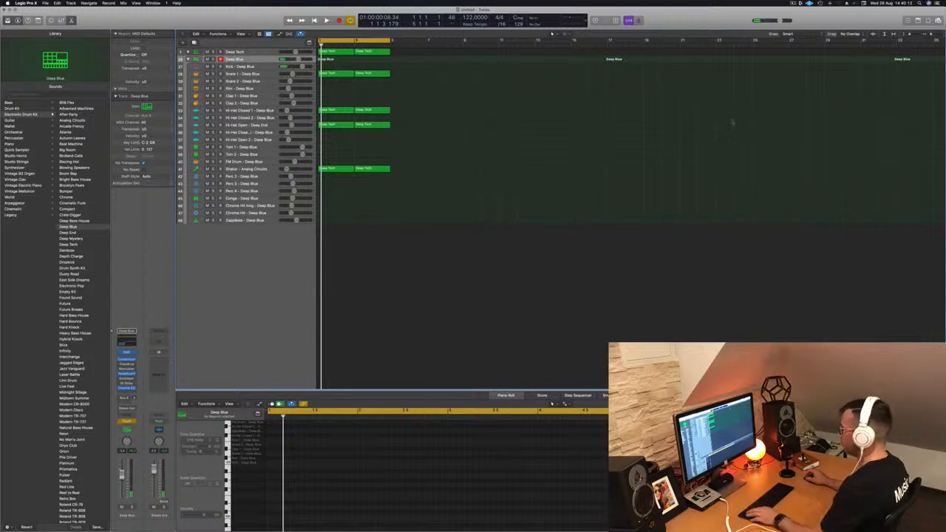
Step: Enlarge the track heights and display the Channel EQ Low Cut Frequency automation on the main Deep Blue track
key(super+Down)
key(super+Down)
click(271, 83)
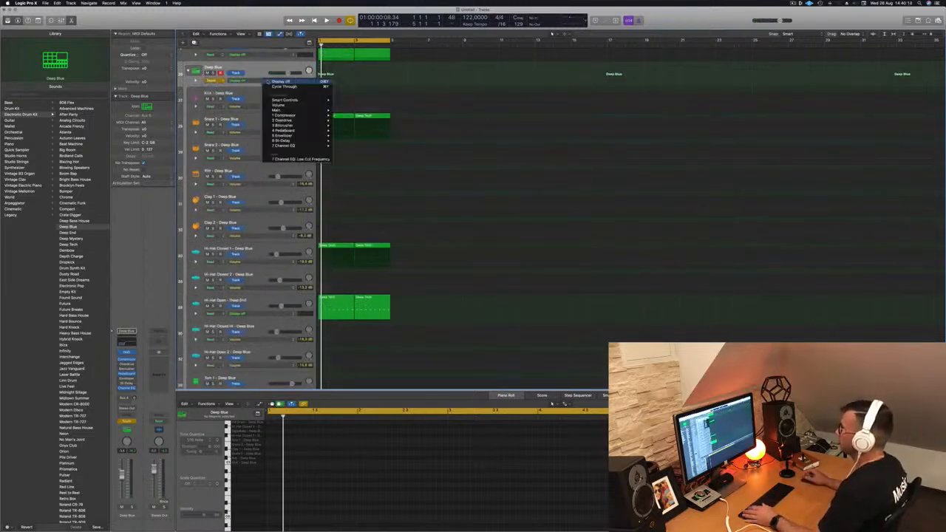
click(323, 159)
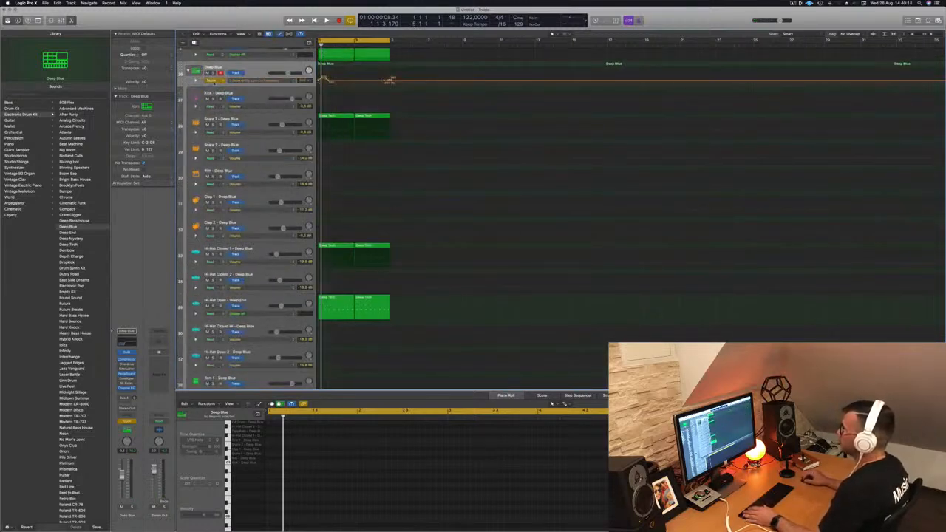
Step: Set the Deep Blue track's automation mode to Read and clear the recorded low-cut automation points
click(212, 74)
click(212, 90)
drag(393, 81, 281, 77)
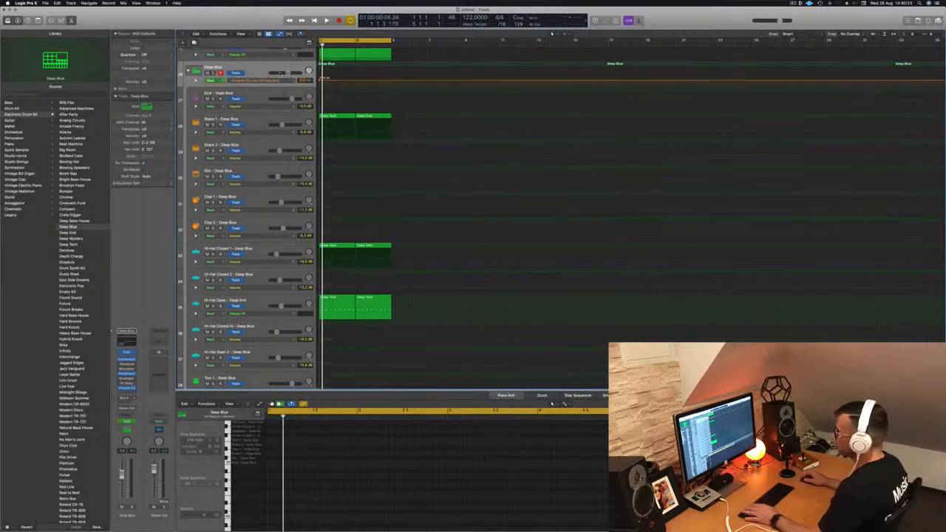
Step: Open the Deep Blue Channel EQ and draw low-cut automation that rises to a peak at bar 3 and falls back by bar 5
key(space)
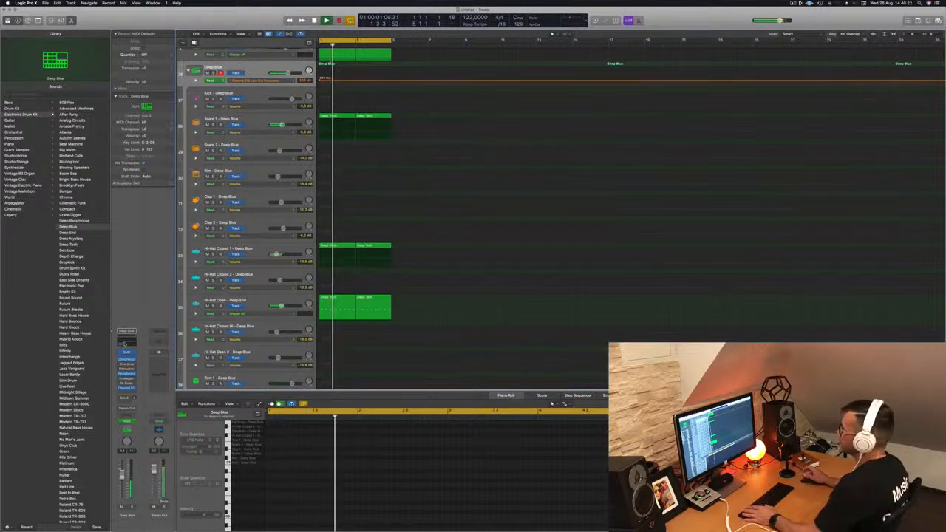
drag(483, 85, 657, 109)
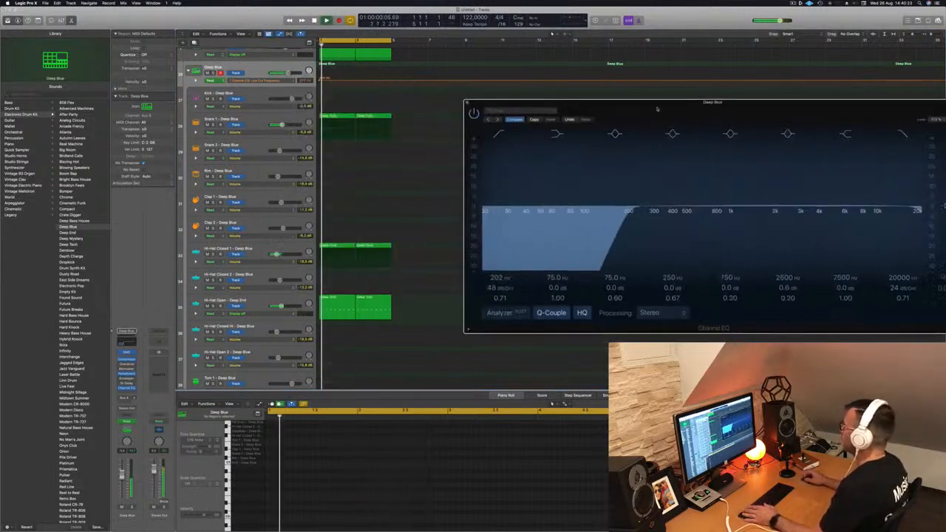
click(355, 82)
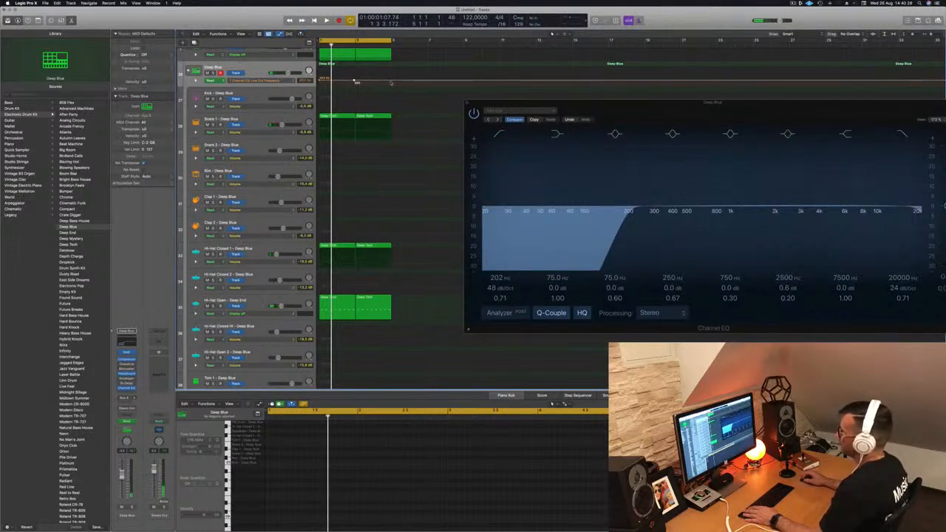
click(355, 81)
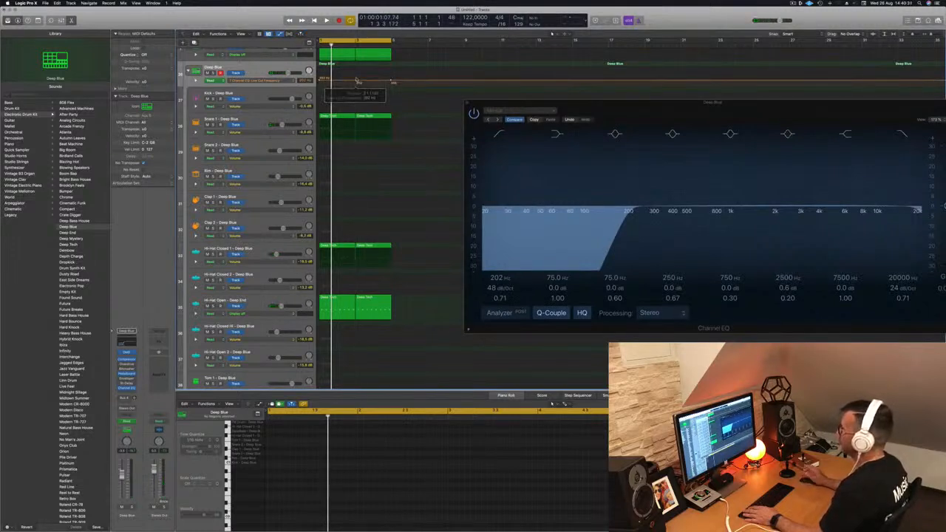
drag(355, 81, 359, 69)
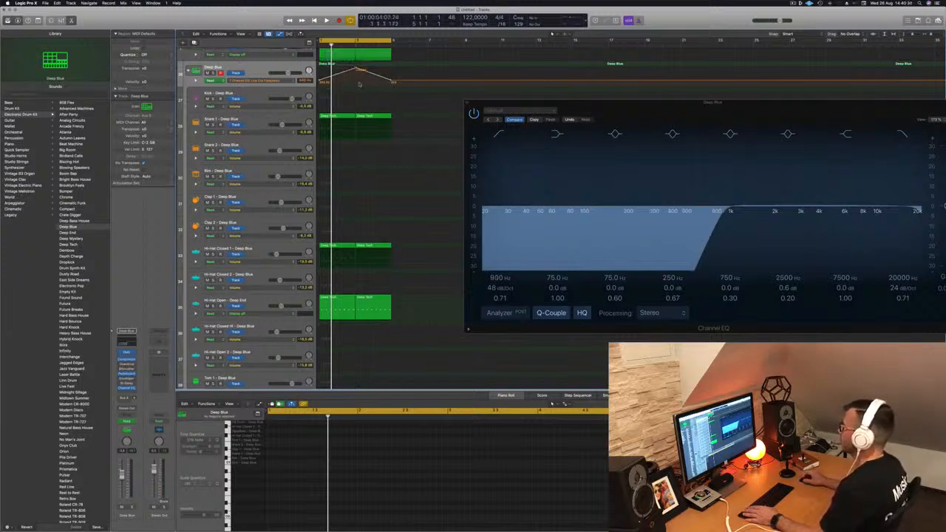
Step: Play the loop to watch the low-cut sweep in the Channel EQ, and close the plug-in
key(space)
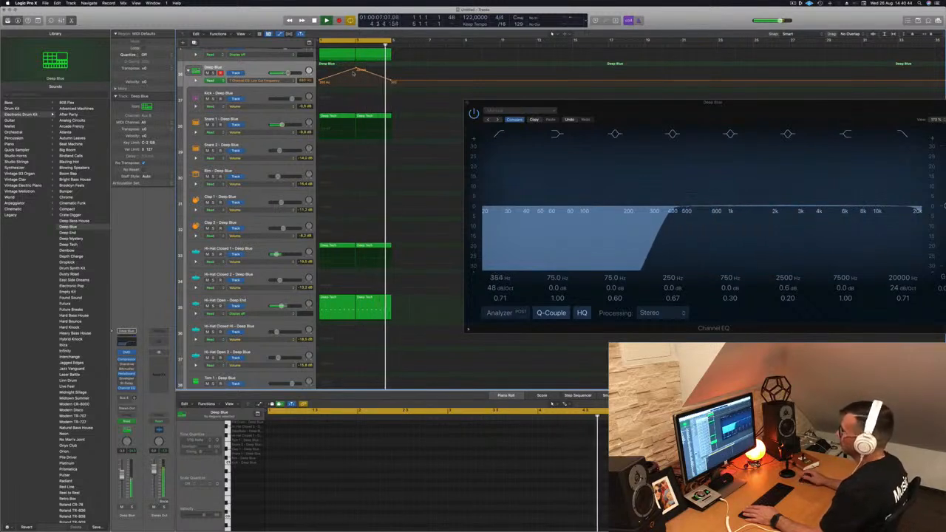
drag(622, 108, 458, 141)
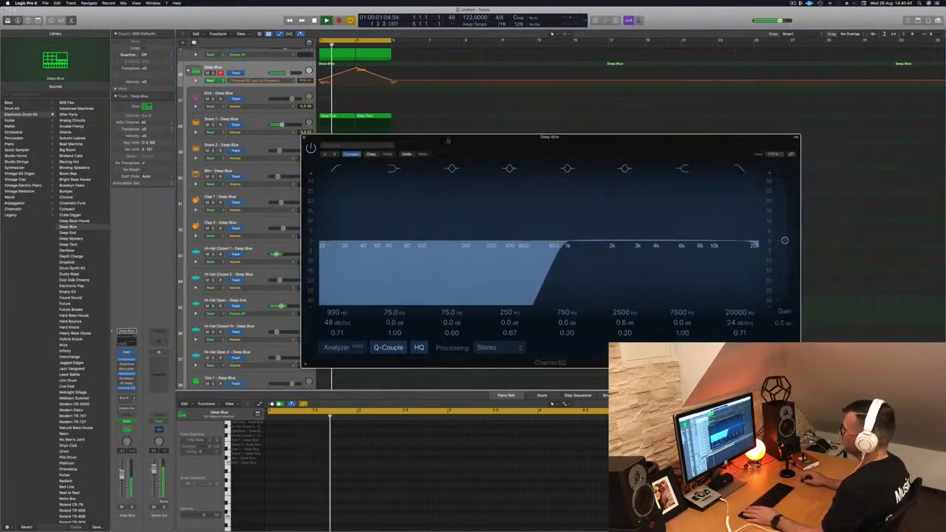
click(306, 139)
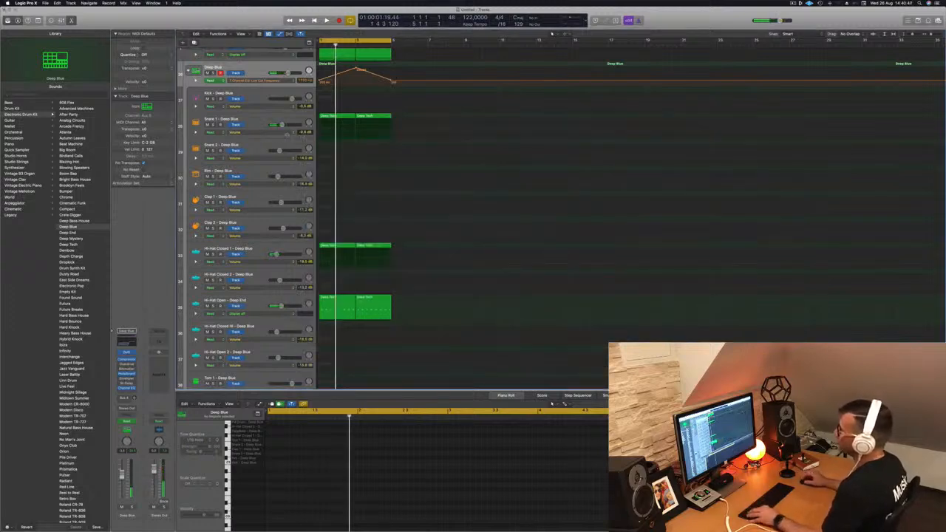
Step: Shrink the track heights until all Deep Blue tracks fit in view, and show the toolbar
scroll(268, 132, down, 10)
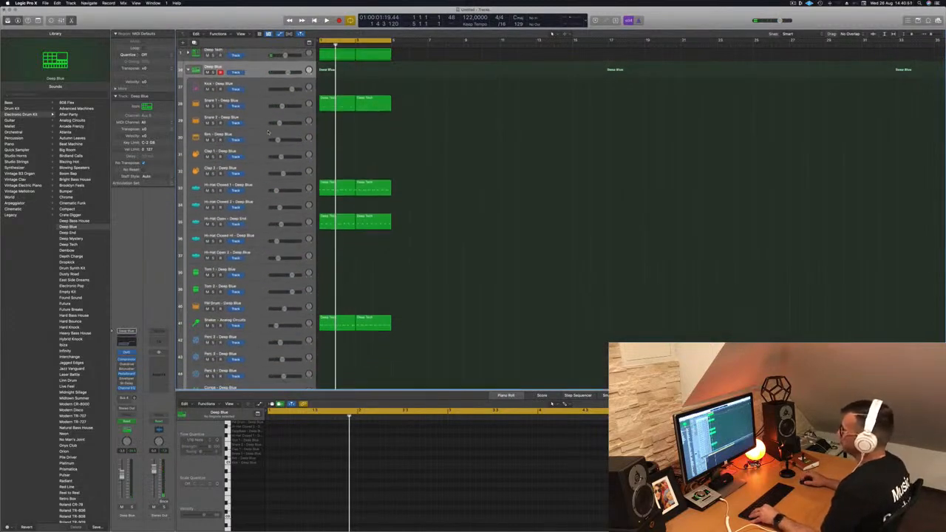
scroll(288, 139, down, 2)
scroll(263, 126, down, 2)
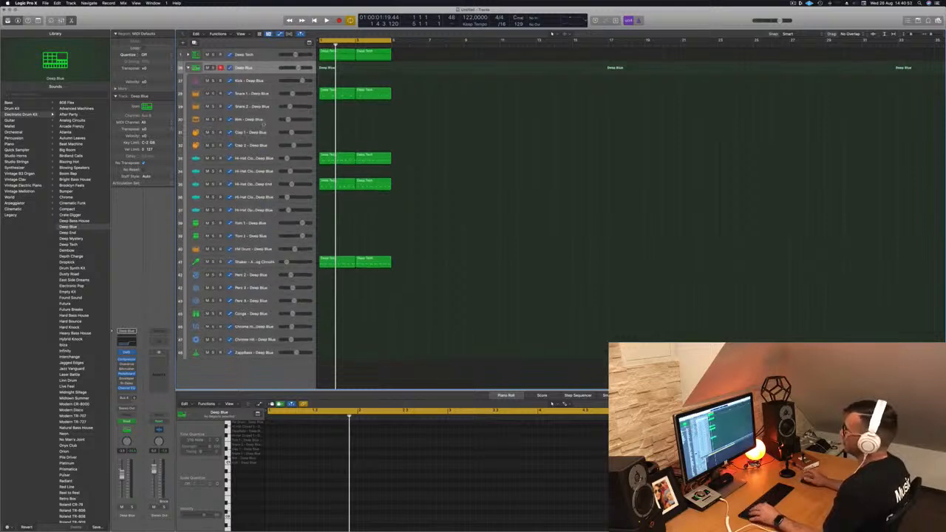
key(space)
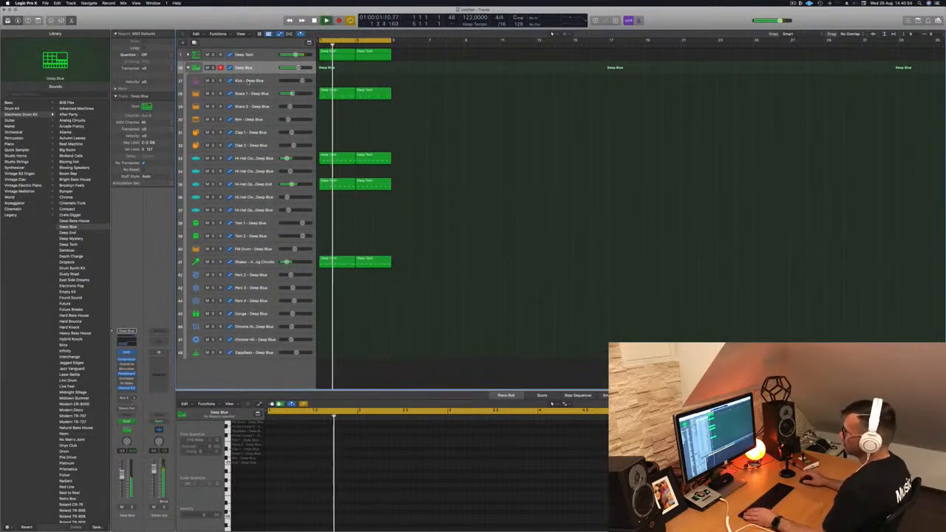
key(ctrl+alt+super+t)
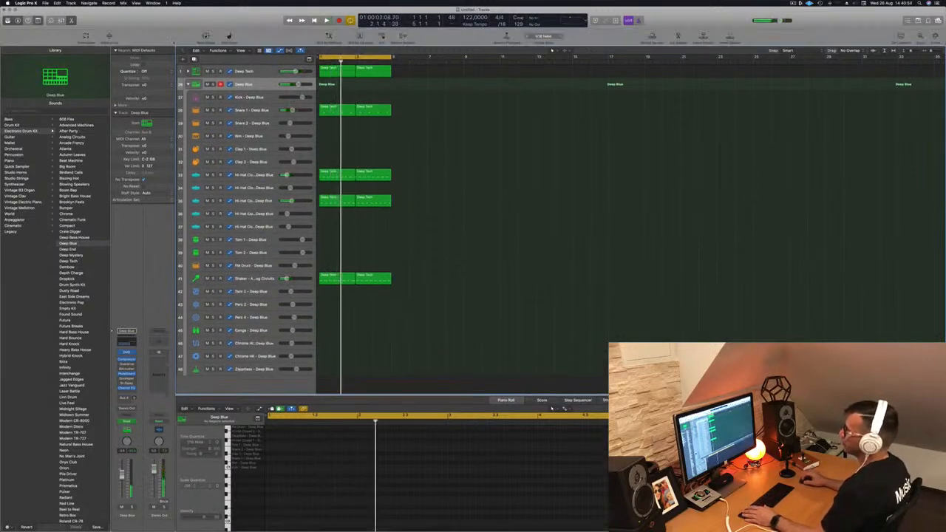
Step: Show the track automation again and play the loop to audition the low-cut sweep on Deep Blue
key(a)
key(space)
key(super+Up)
key(super+Up)
key(super+Up)
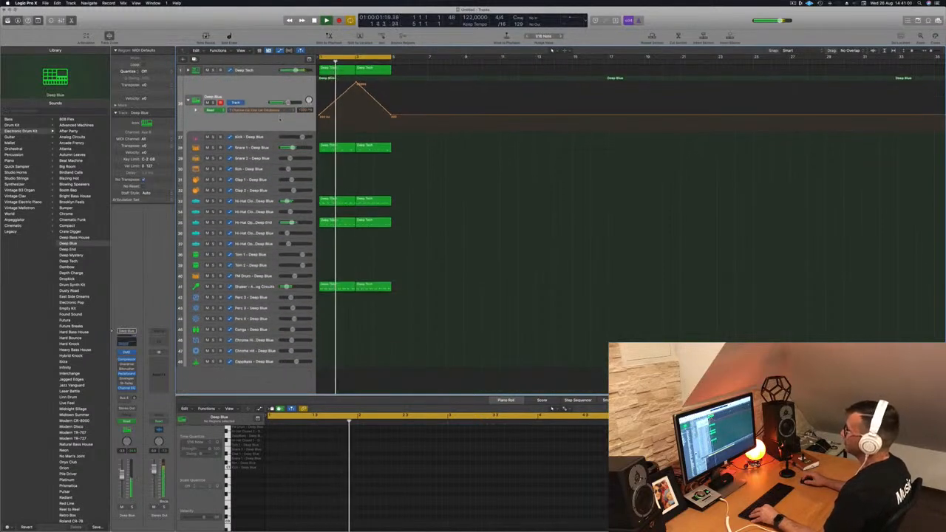
key(super+Up)
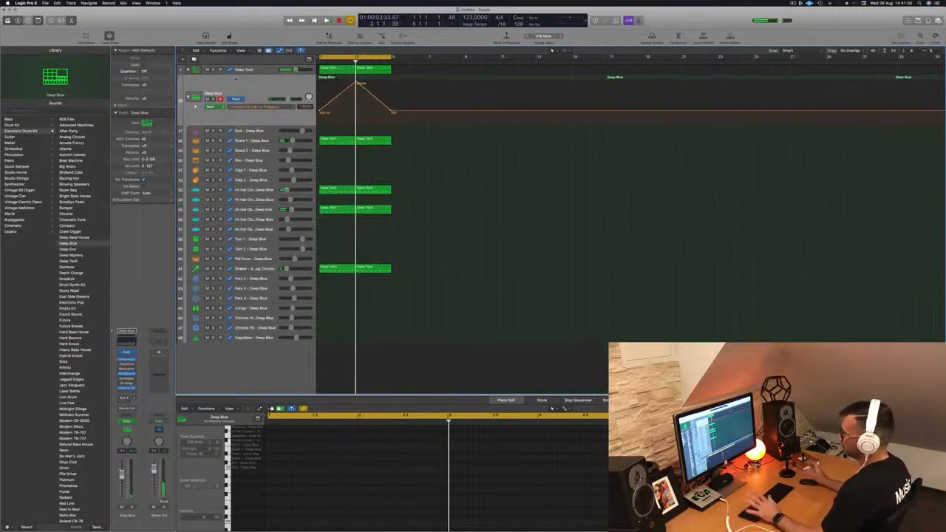
key(space)
key(space)
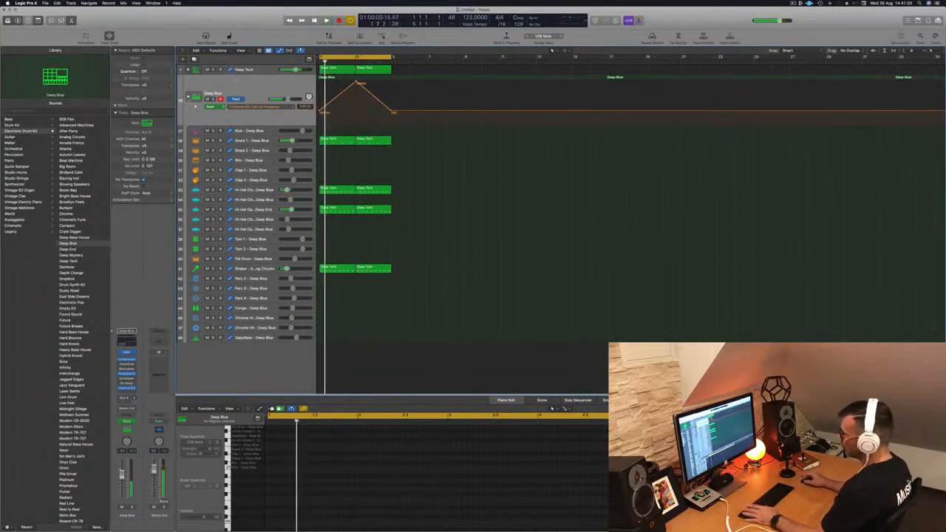
Step: Collapse the Deep Blue track stack and add two new software instrument tracks using Alchemy
click(188, 97)
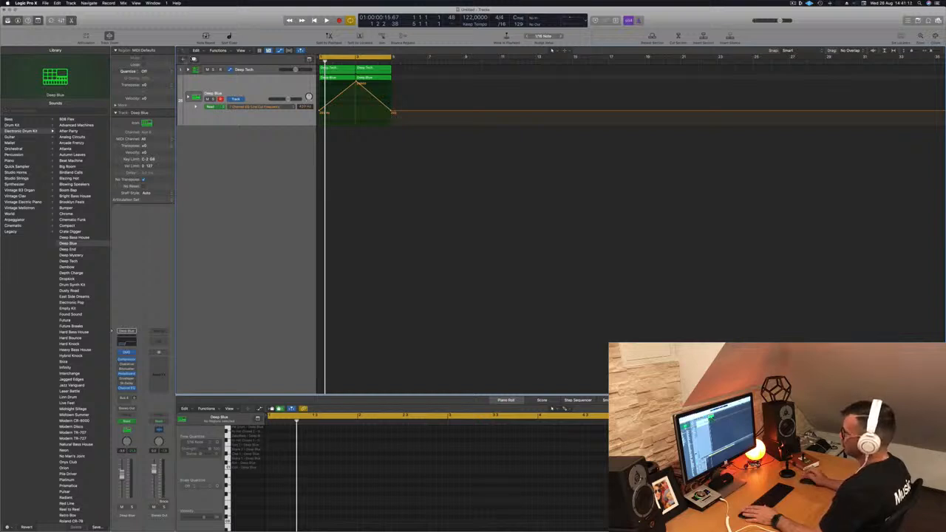
key(alt+super+n)
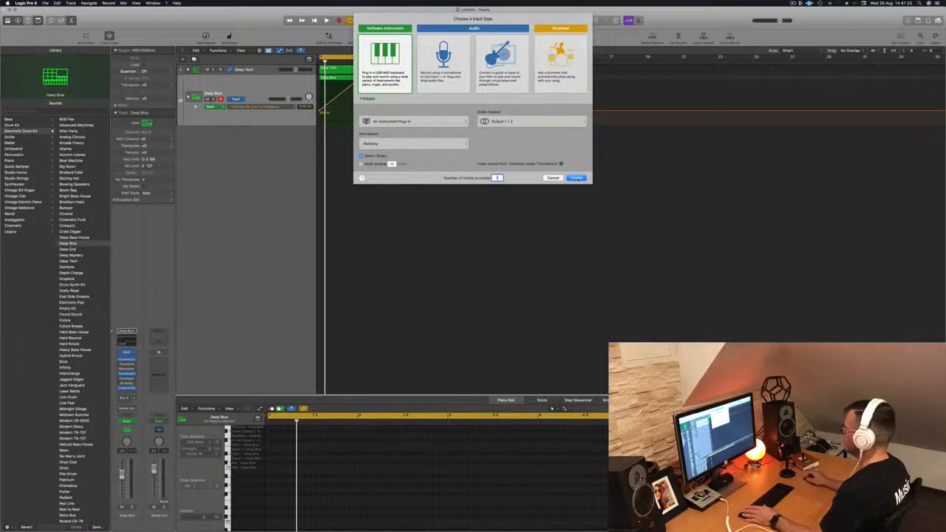
click(577, 177)
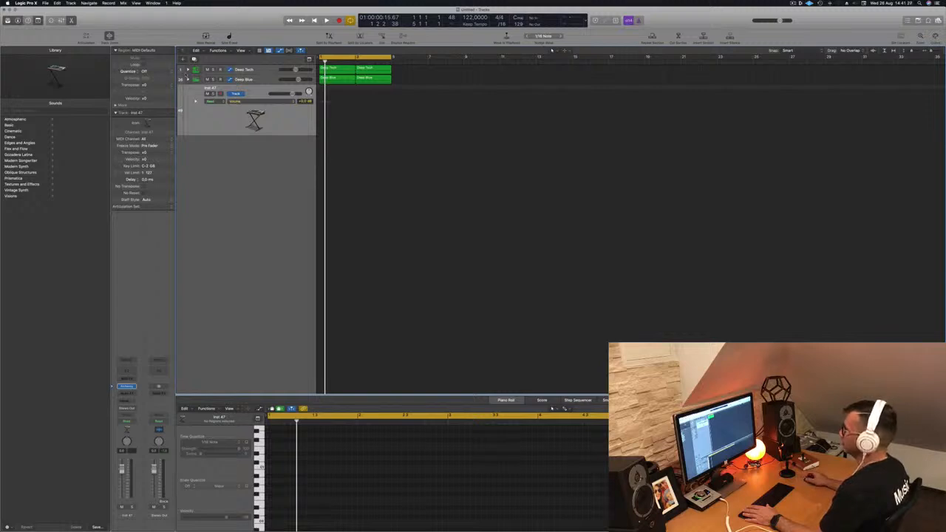
right_click(257, 90)
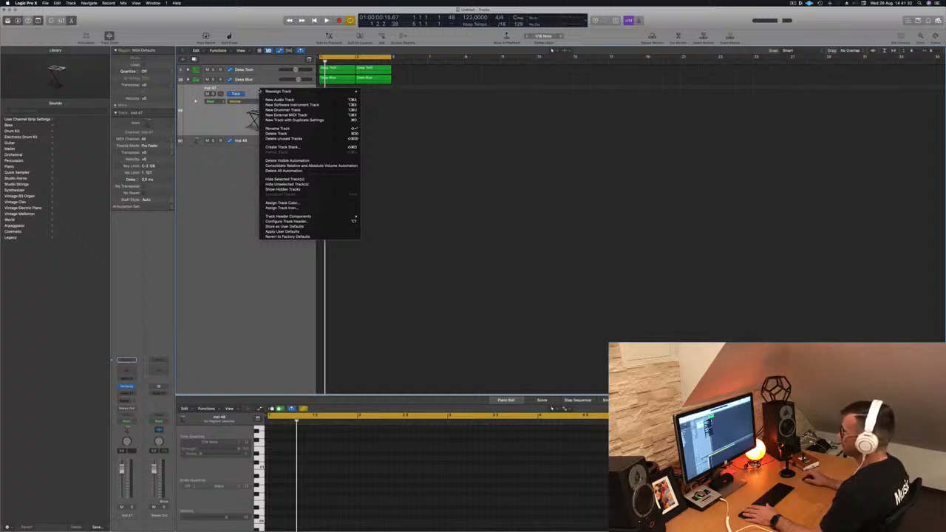
click(244, 238)
right_click(245, 238)
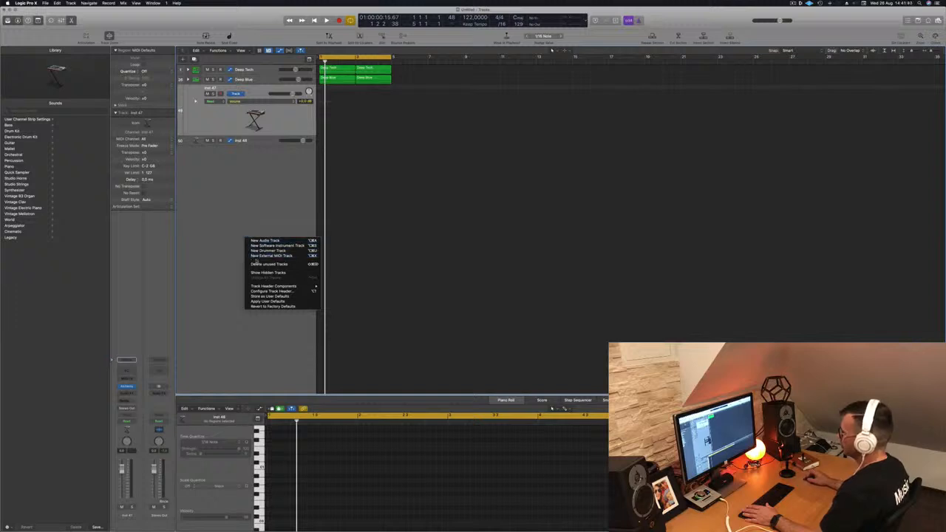
click(44, 4)
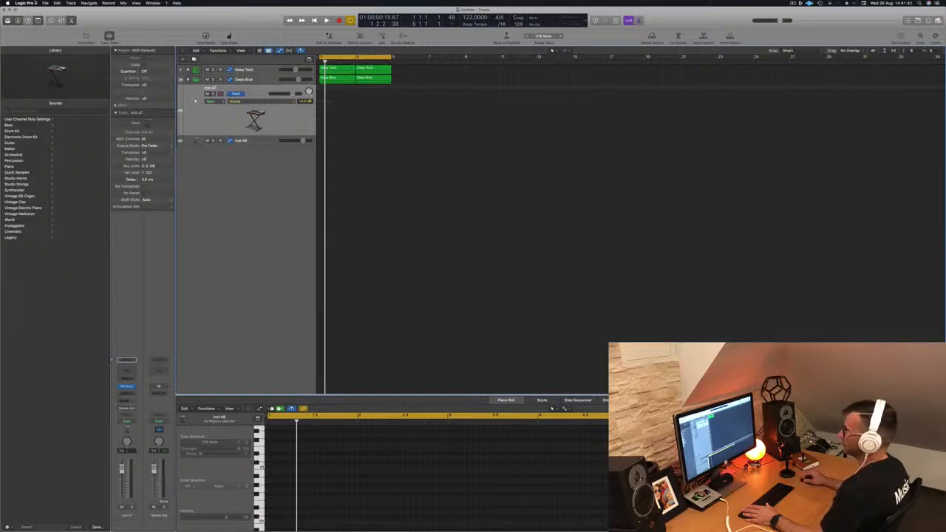
click(45, 4)
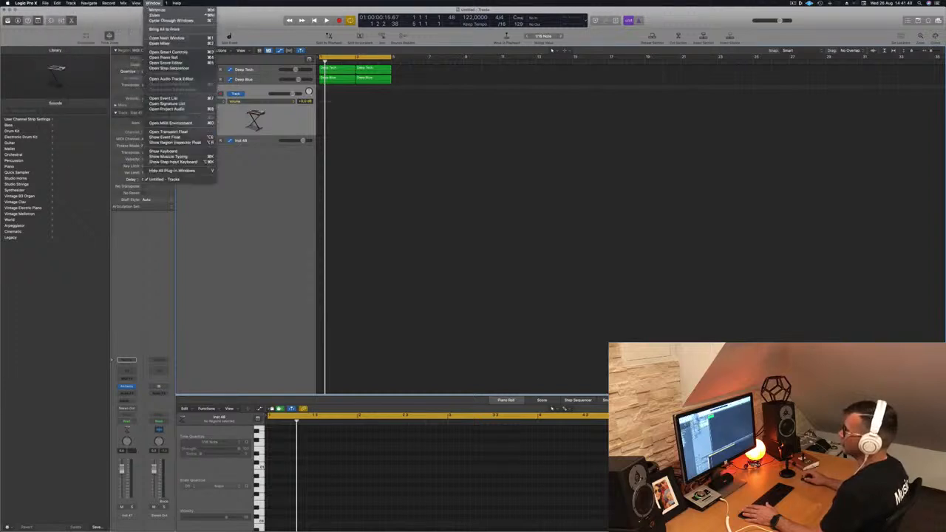
mouse_move(124, 3)
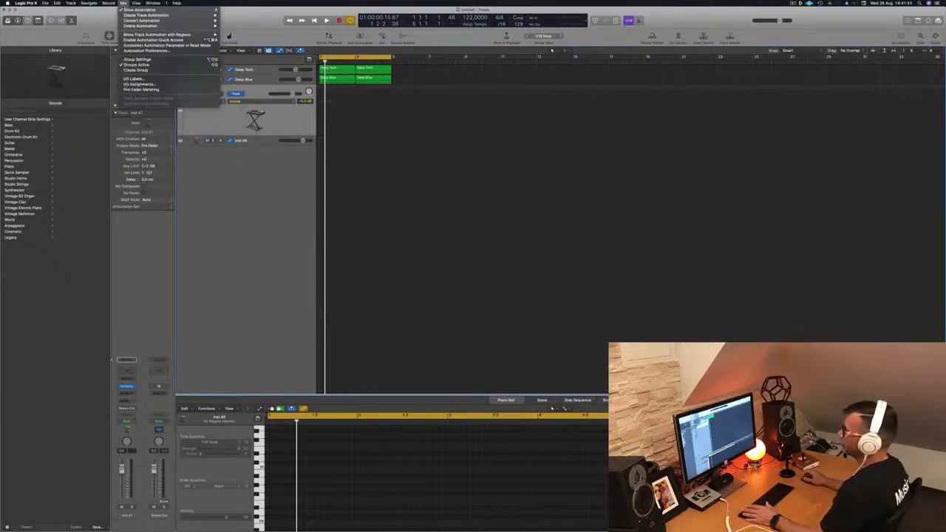
right_click(241, 216)
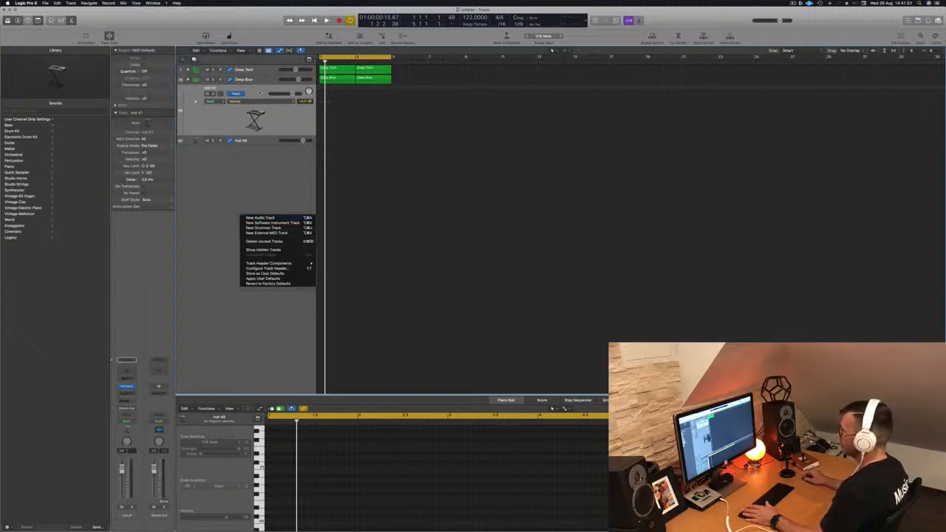
Step: Create a summing track stack from the Inst 47 track
right_click(262, 93)
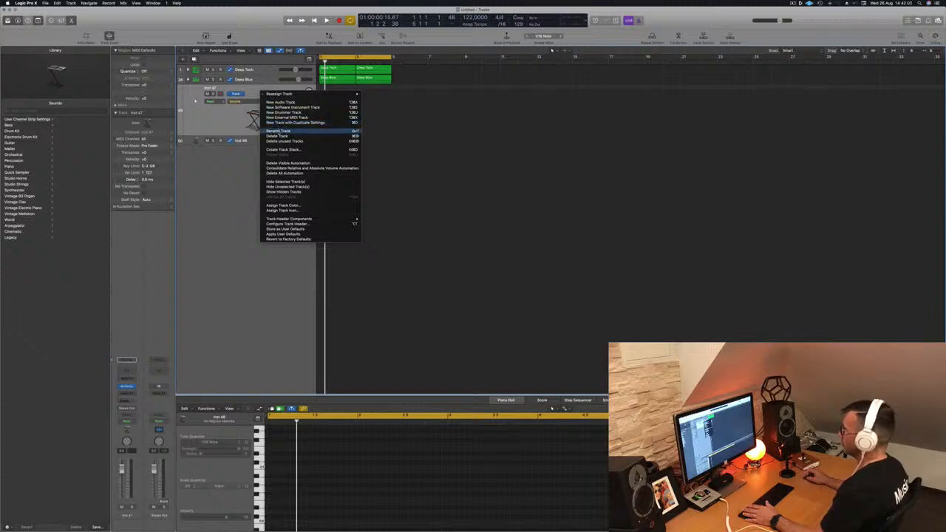
click(275, 150)
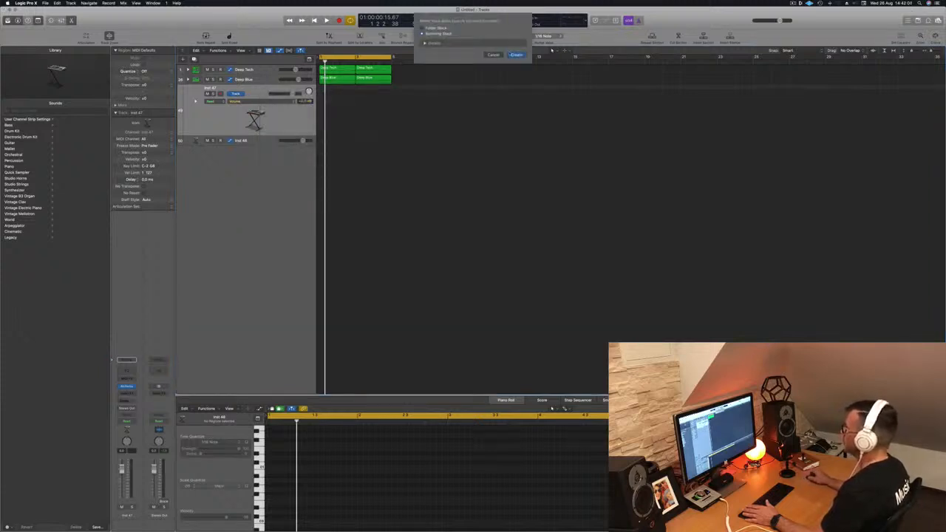
key(Return)
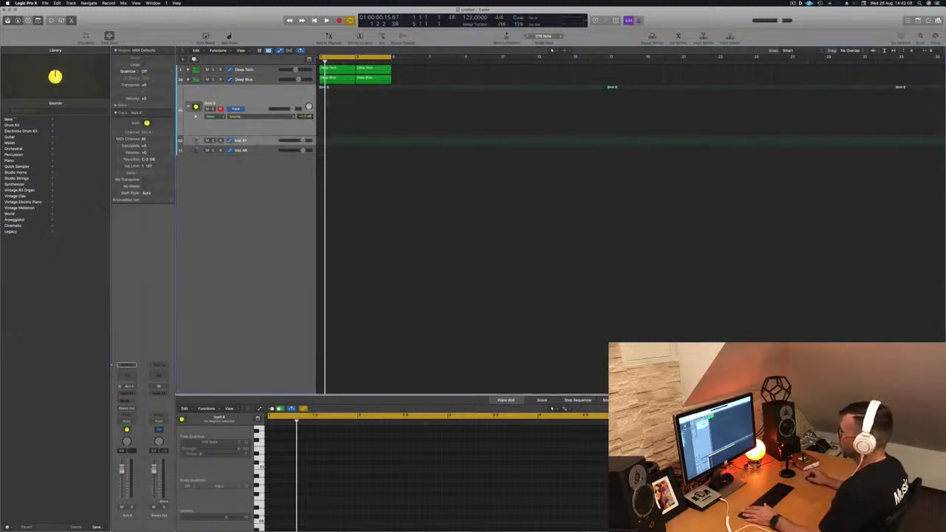
Step: Move the Inst 48 track into the new summing stack, placing it above Inst 47
drag(254, 140, 255, 99)
drag(252, 138, 247, 100)
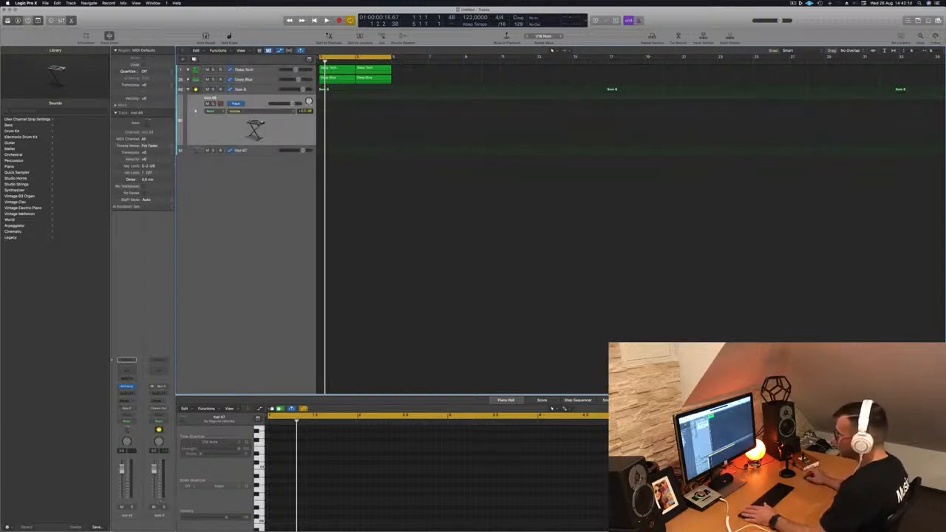
click(261, 91)
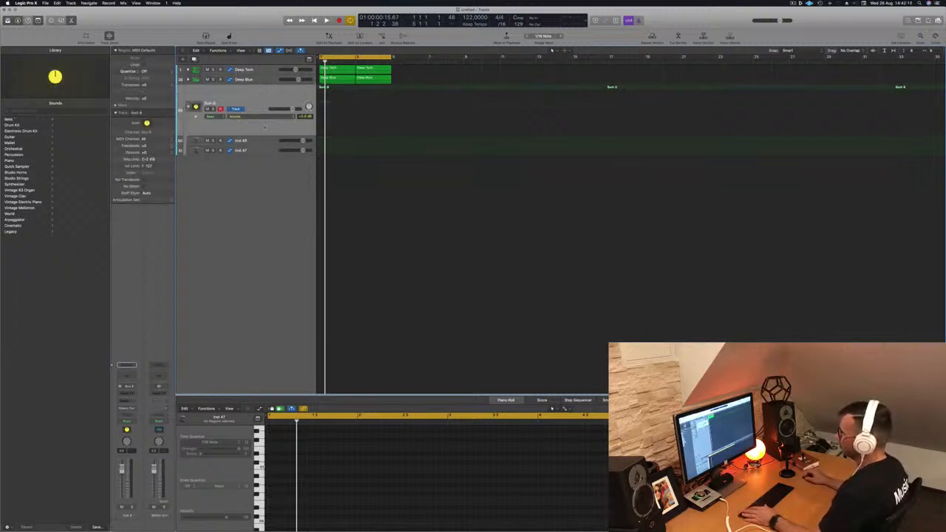
click(249, 142)
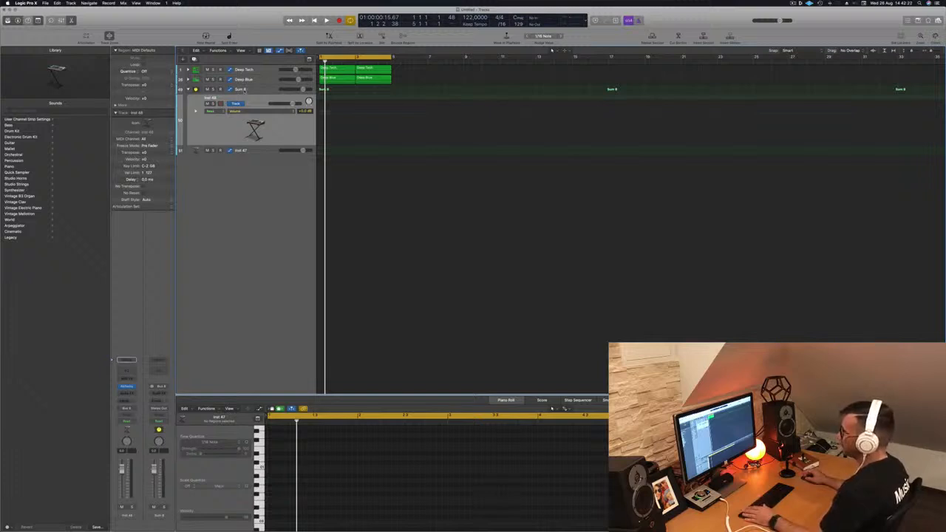
Step: Rename the new summing stack to BASS BUSS and select the Inst 47 track inside it
double_click(244, 89)
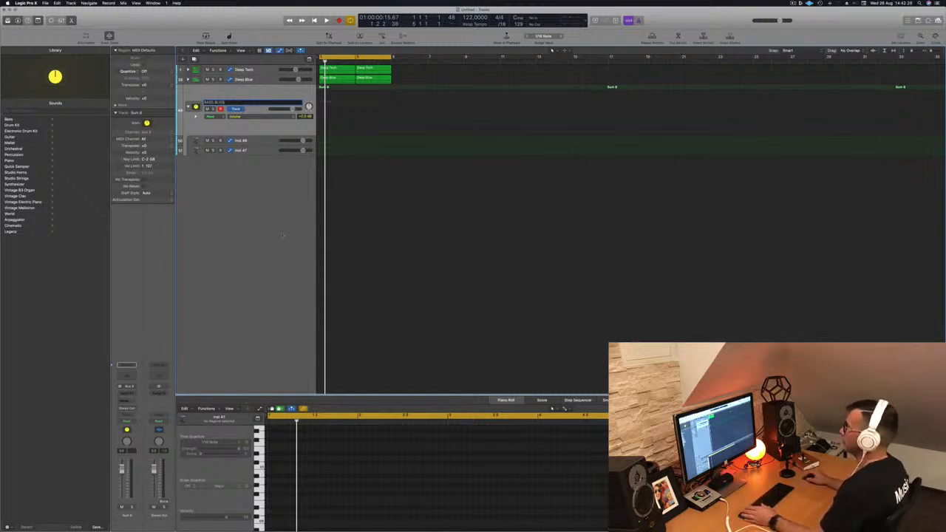
key(Return)
key(space)
click(255, 141)
click(259, 150)
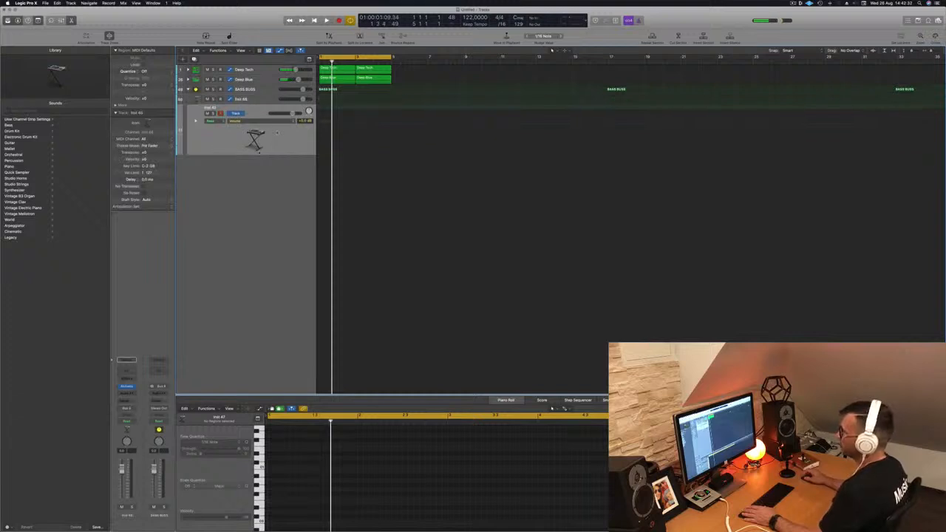
Step: Open Alchemy on the Inst 48 track, filter its presets to the Bass category and load 1963 Semi-Acoustic Thumb
key(Up)
key(space)
key(space)
key(space)
key(space)
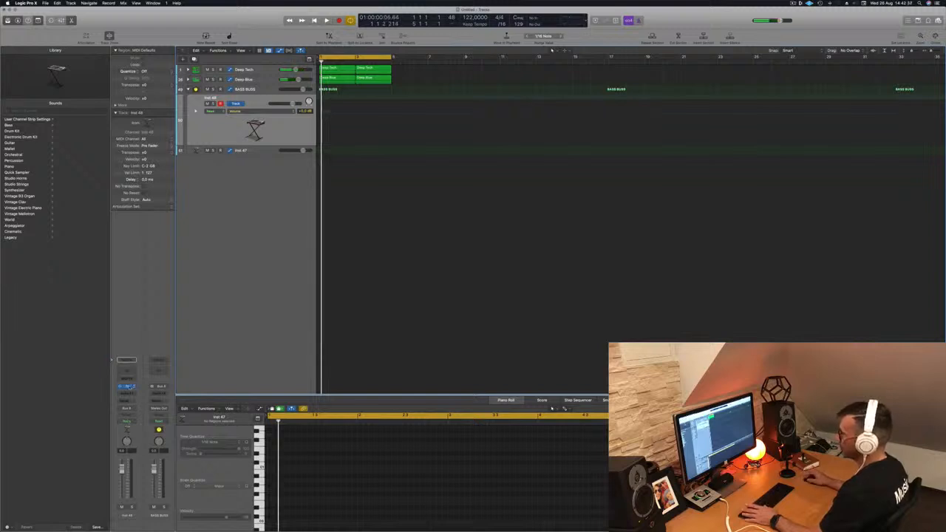
click(128, 387)
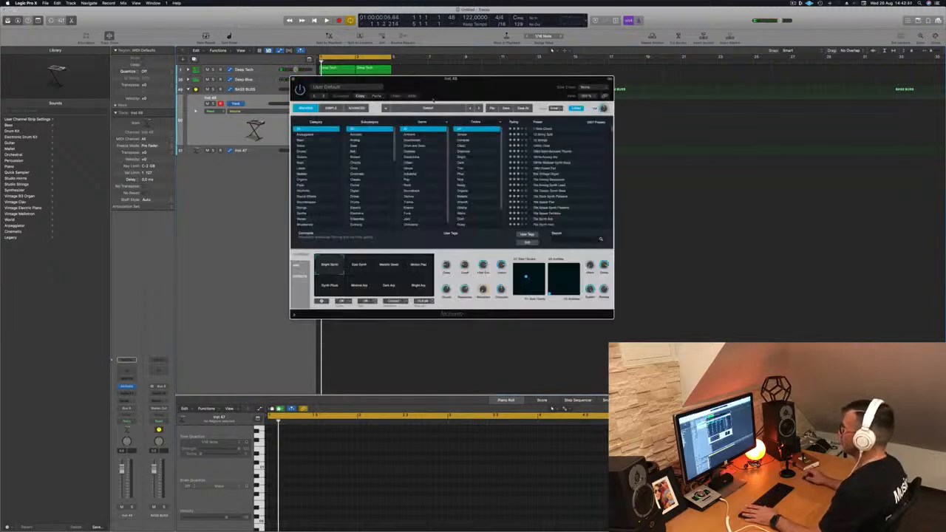
drag(439, 97, 410, 98)
click(278, 140)
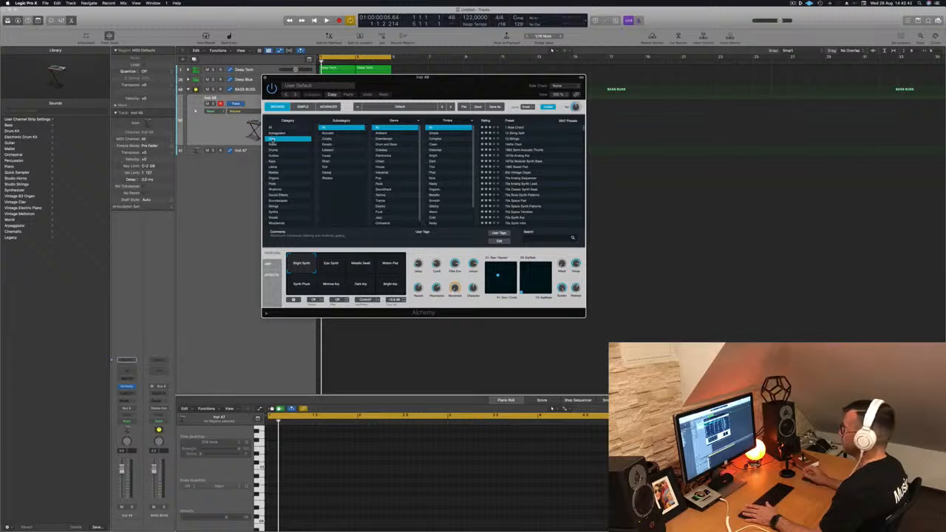
click(530, 128)
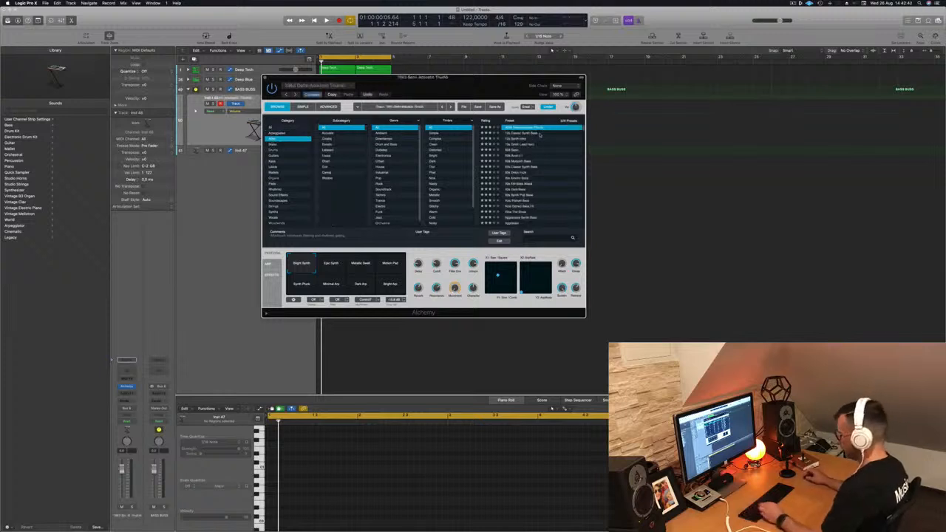
Step: Load the 70s Synth Intro preset in Alchemy and audition it with the Musical Typing keyboard
key(super+k)
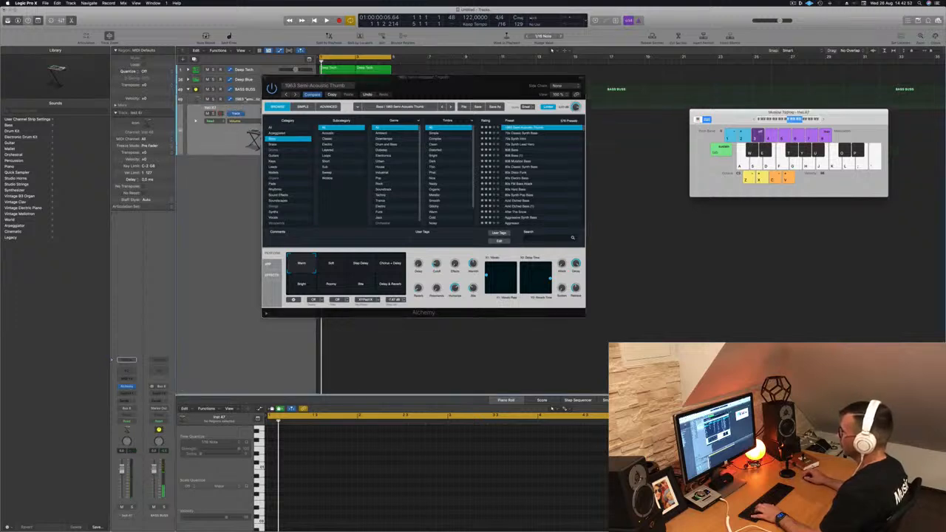
key(Down)
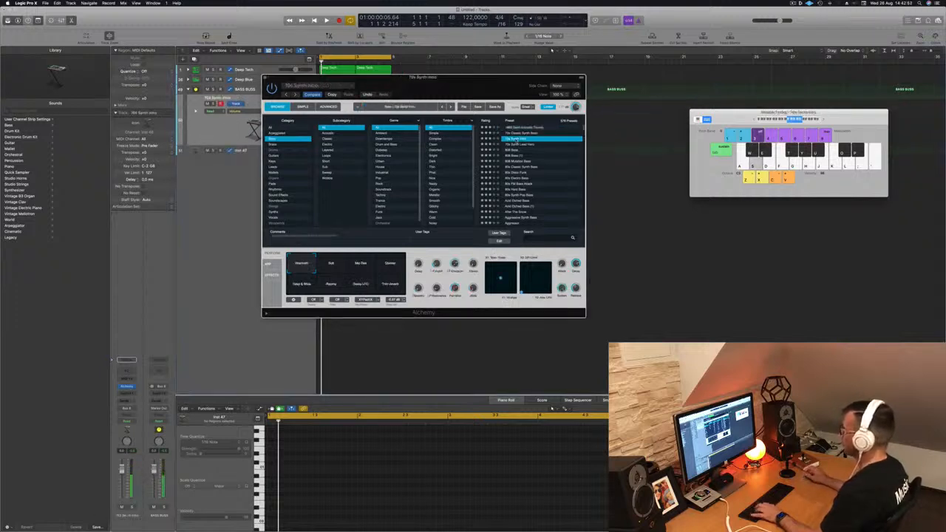
drag(464, 87, 533, 156)
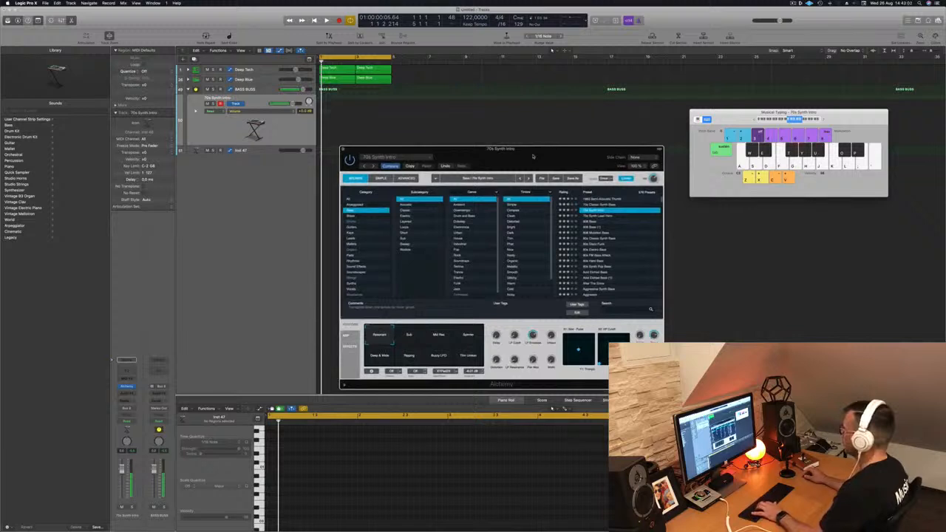
key(h)
key(f)
key(d)
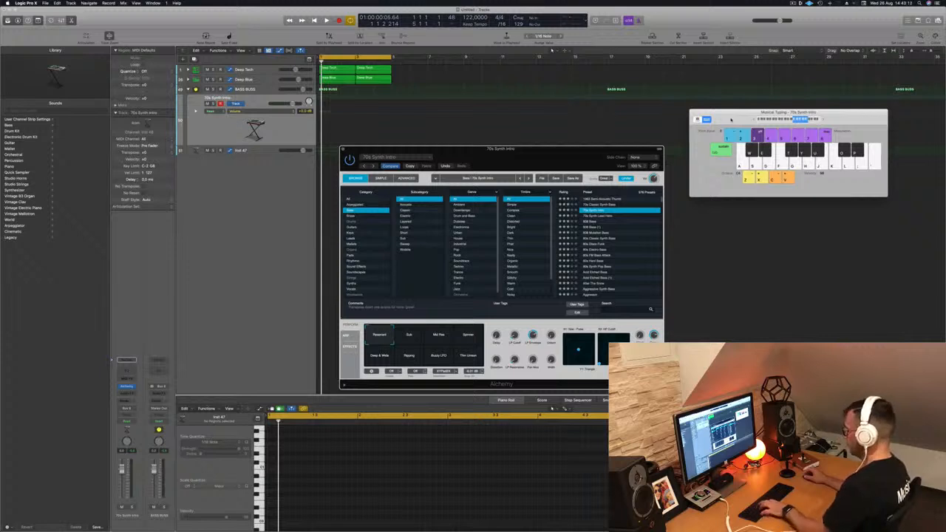
Step: Hide the Musical Typing keyboard, then play back the drum loop with the mixer displayed
key(super+k)
key(o)
key(o)
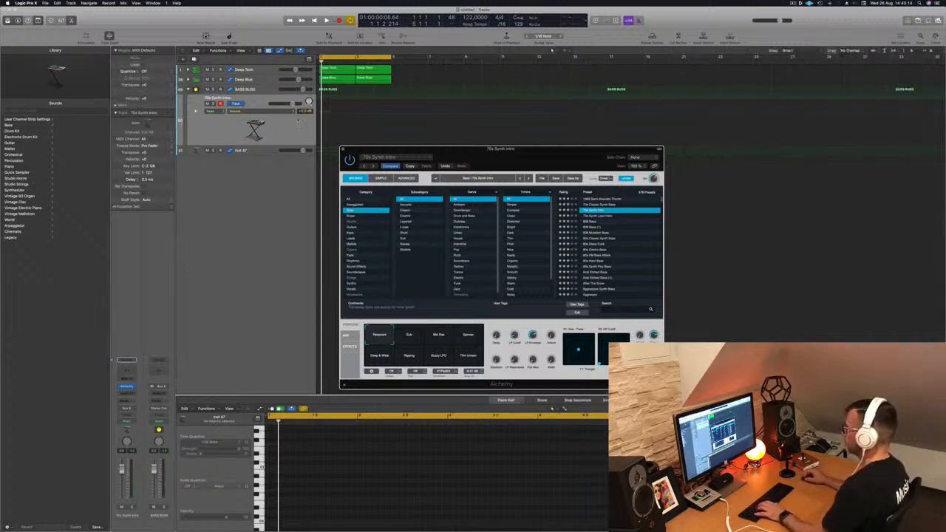
click(343, 79)
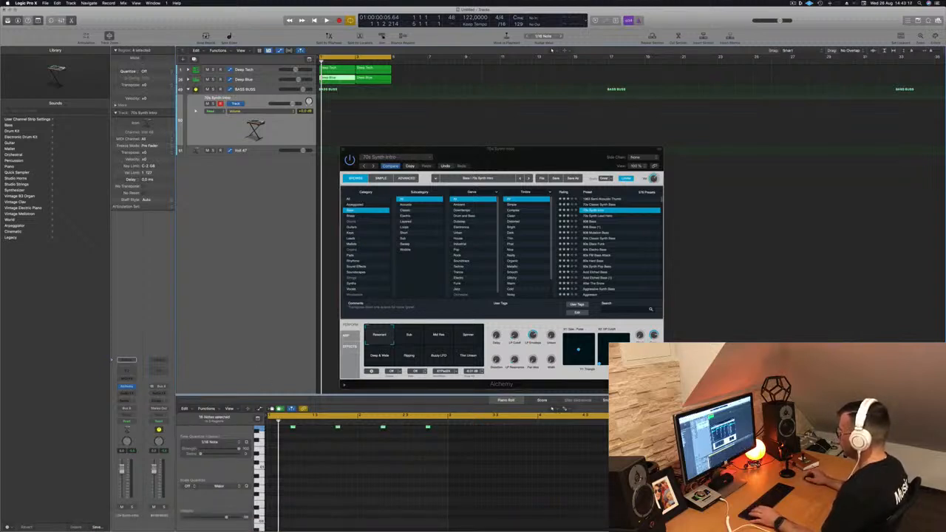
key(space)
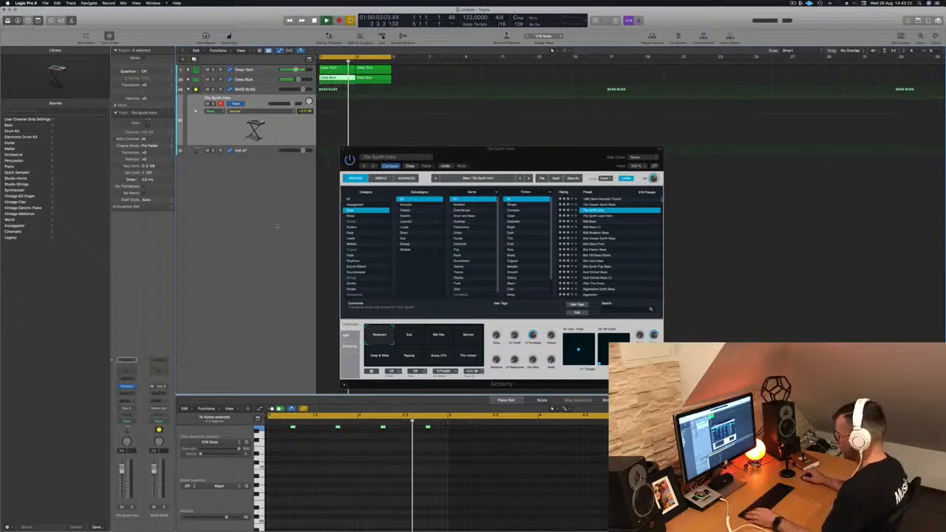
key(x)
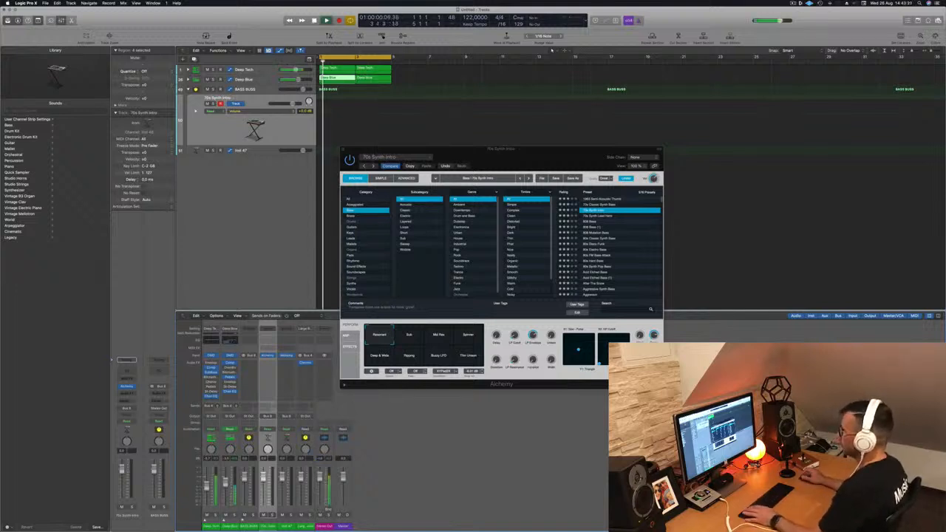
drag(529, 162, 540, 151)
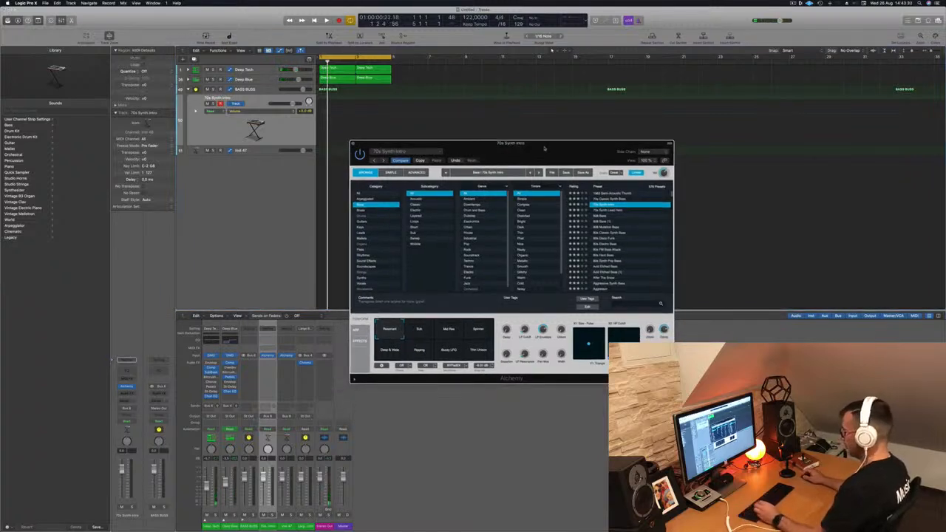
Step: Show the Musical Typing keyboard again and try bass notes with the 70s Synth Intro sound, then start the drum loop
key(super+k)
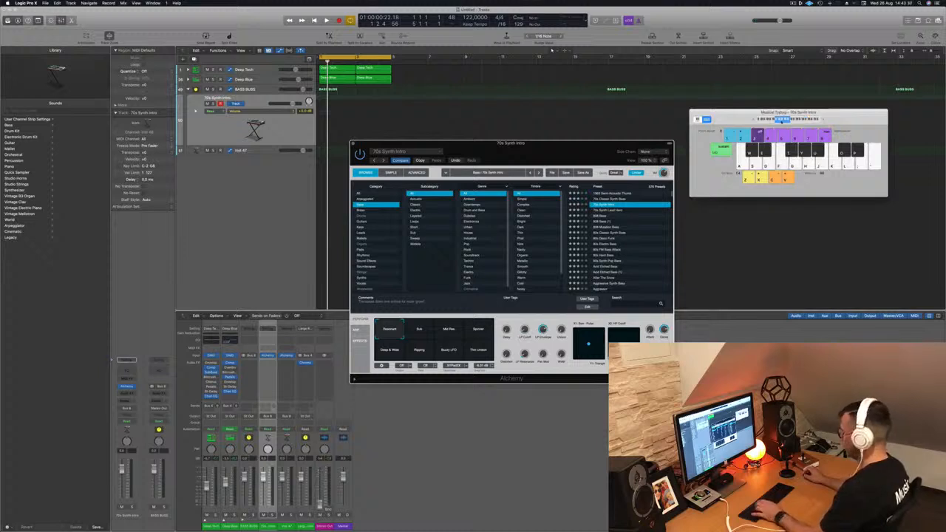
key(h)
key(f)
key(s)
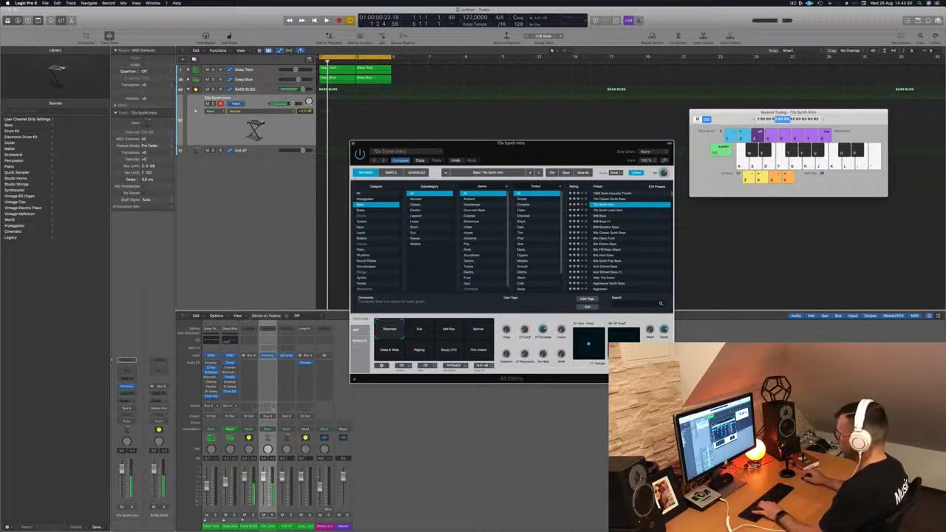
click(320, 478)
key(space)
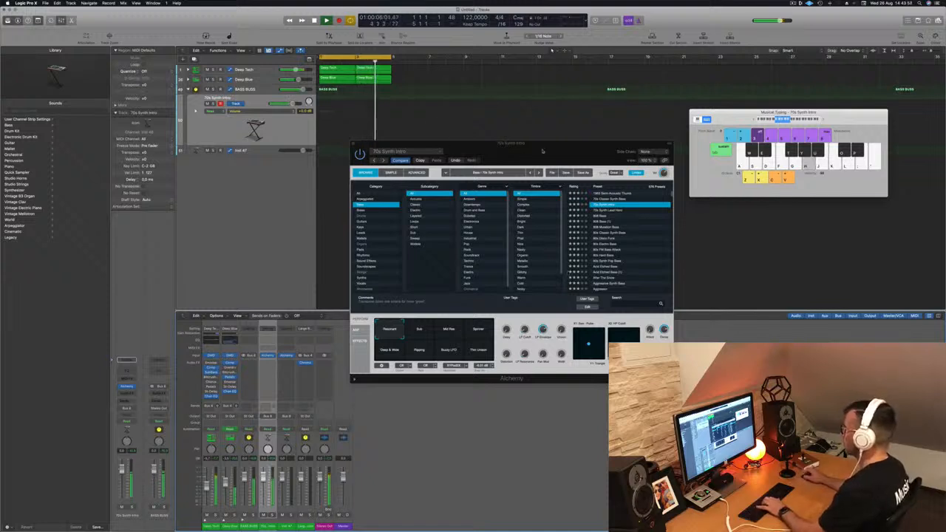
drag(543, 152, 598, 149)
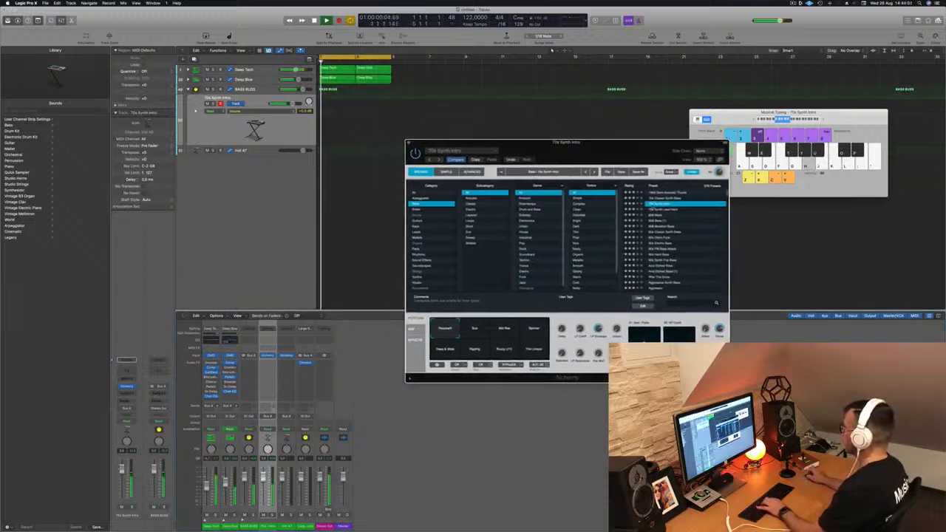
Step: Switch Alchemy to the 70s Classic Synth Bass preset and audition it over the playing drum loop
click(657, 209)
key(h)
click(666, 199)
key(h)
key(h)
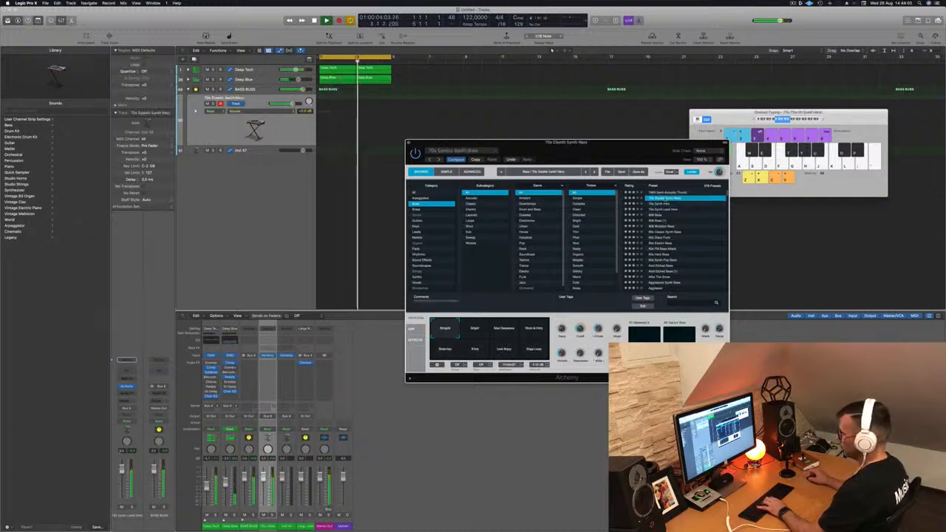
Step: Lower the bass track's volume to -14.0 dB while trying out bass notes against the drums
drag(125, 475, 125, 492)
key(h)
key(j)
key(k)
key(k)
key(l)
key(l)
key(l)
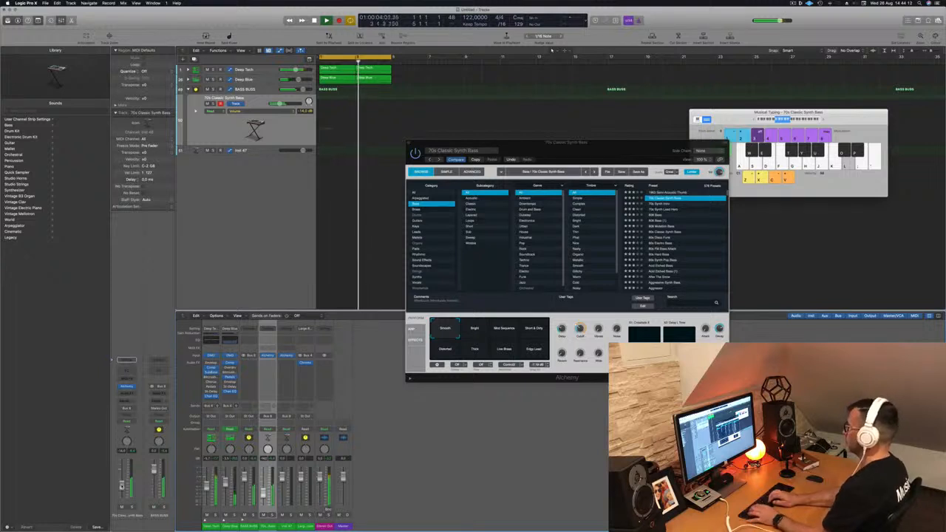
Step: Record a bass line with 70s Classic Synth Bass over the looping drums, then stop the recording
key(apostrophe)
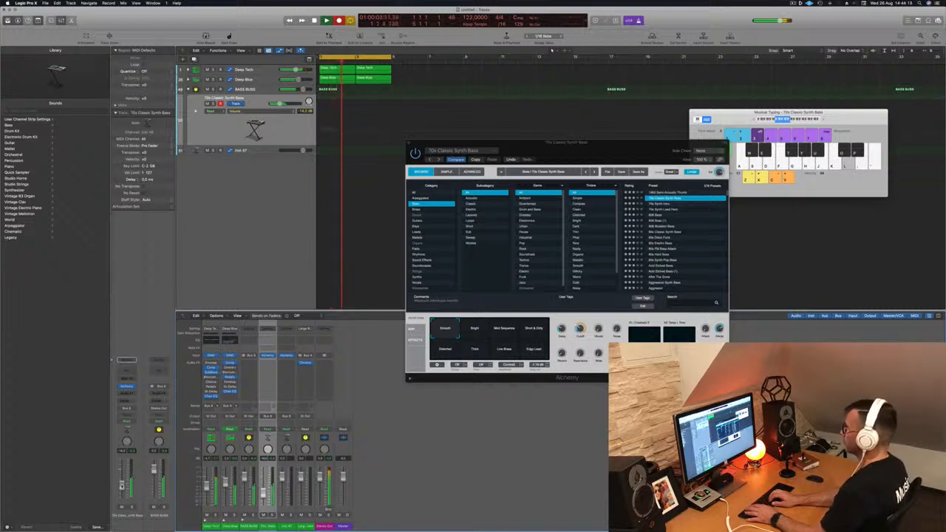
key(apostrophe)
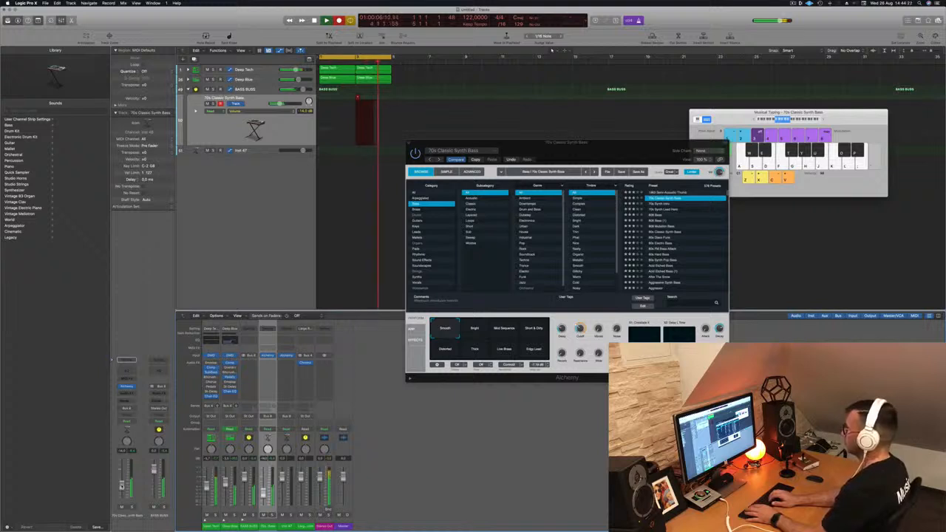
key(space)
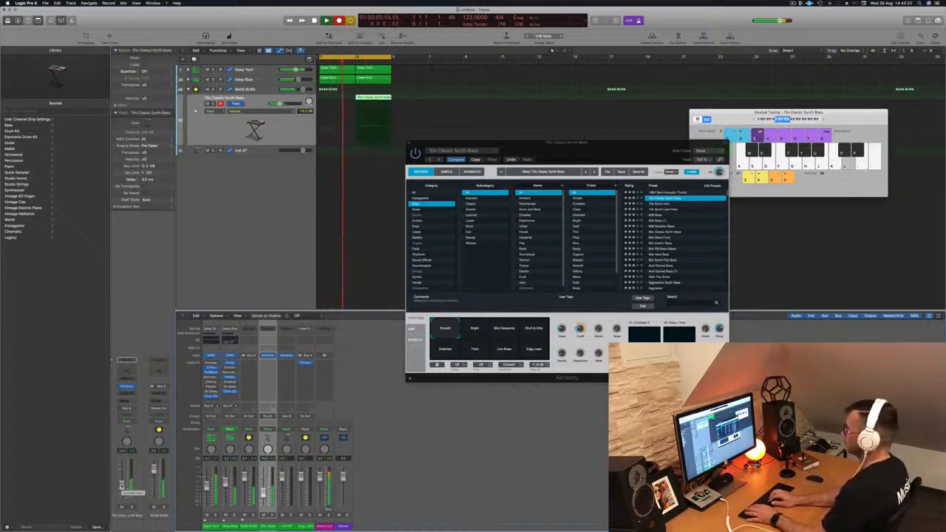
key(r)
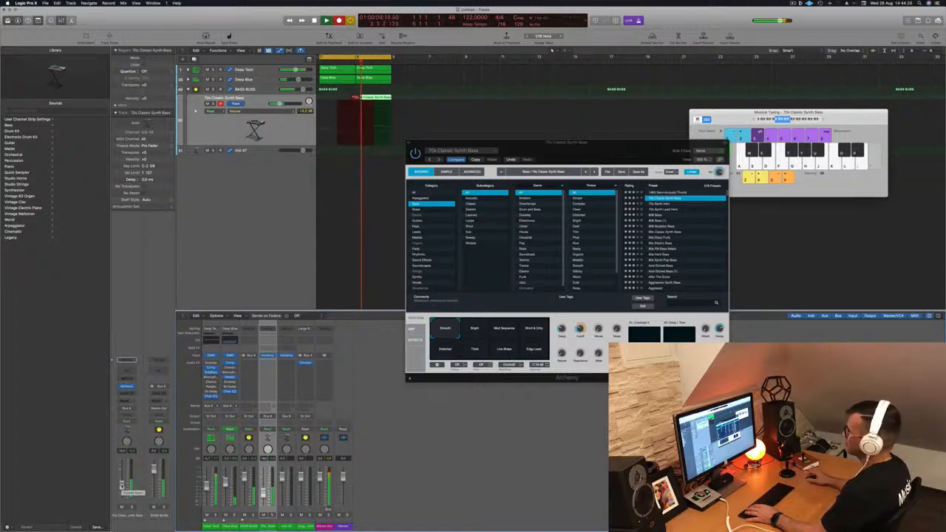
key(space)
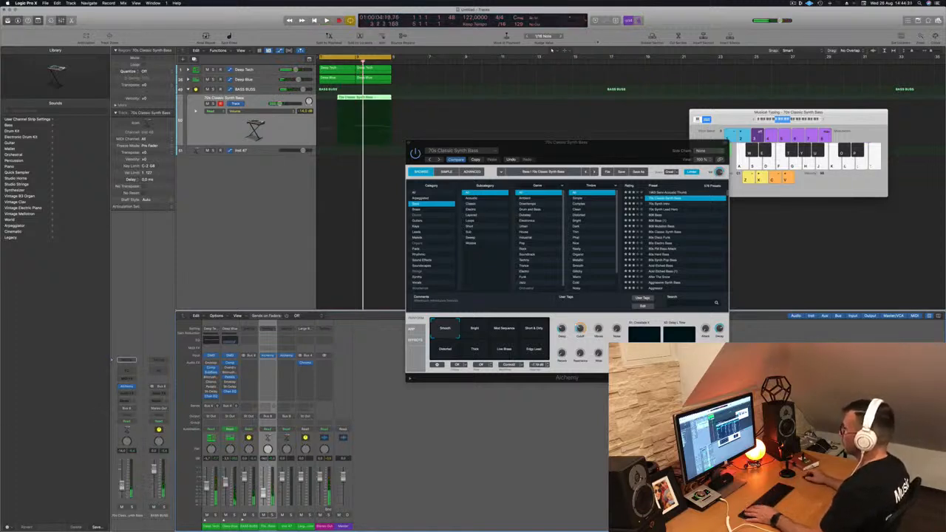
Step: Open the recorded bass region in the Piano Roll, extend its start back to bar 1 and play the loop
key(p)
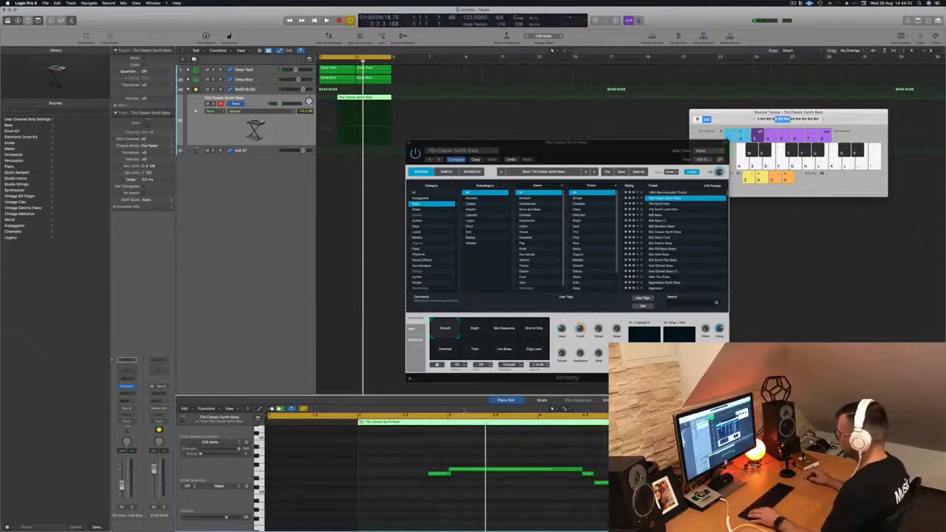
scroll(437, 457, down, 2)
key(Return)
key(space)
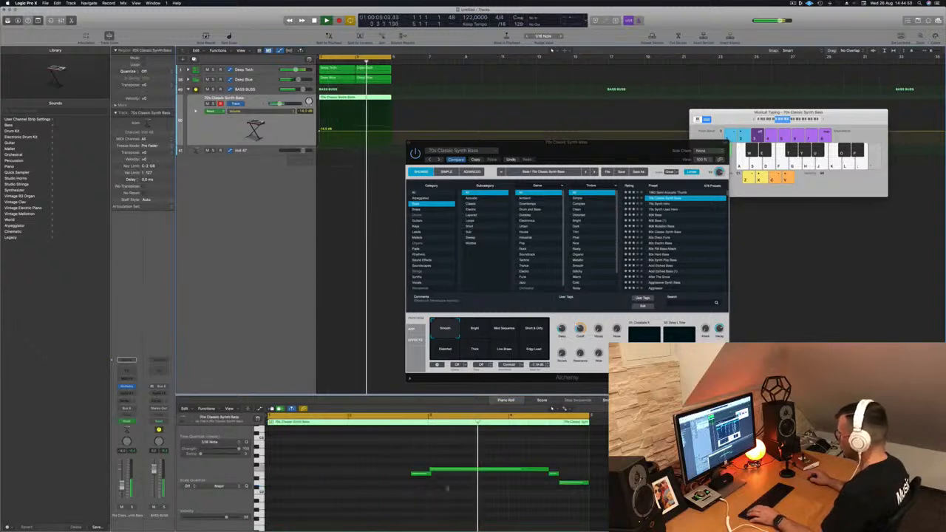
Step: Rearrange the bass notes in the Piano Roll, placing the long note at the region's start, a lengthened low note after it and a short note at the end
click(572, 483)
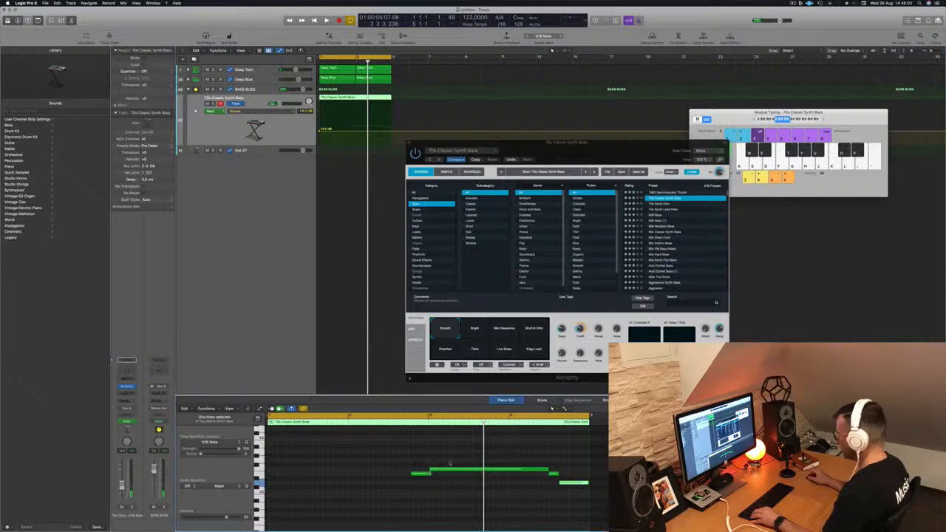
drag(428, 464, 319, 474)
key(space)
click(423, 474)
drag(424, 474, 577, 477)
drag(427, 484, 568, 486)
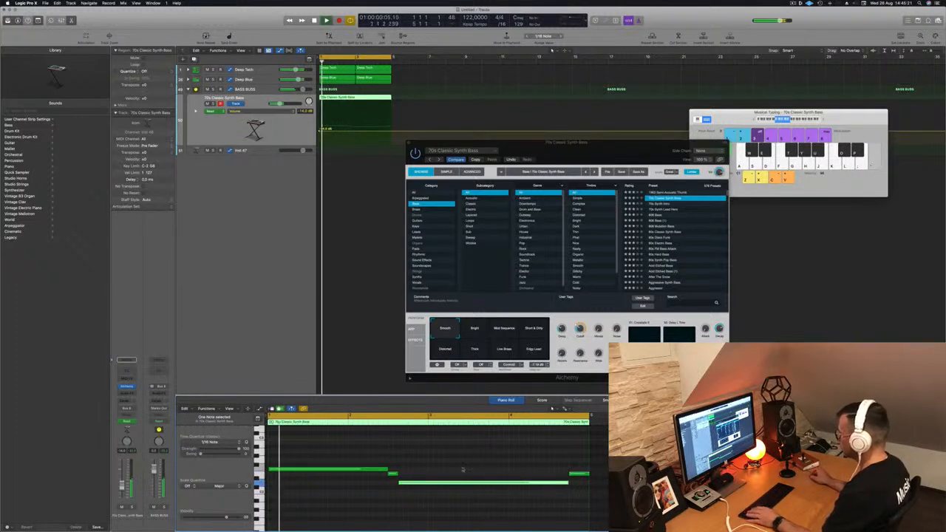
click(463, 469)
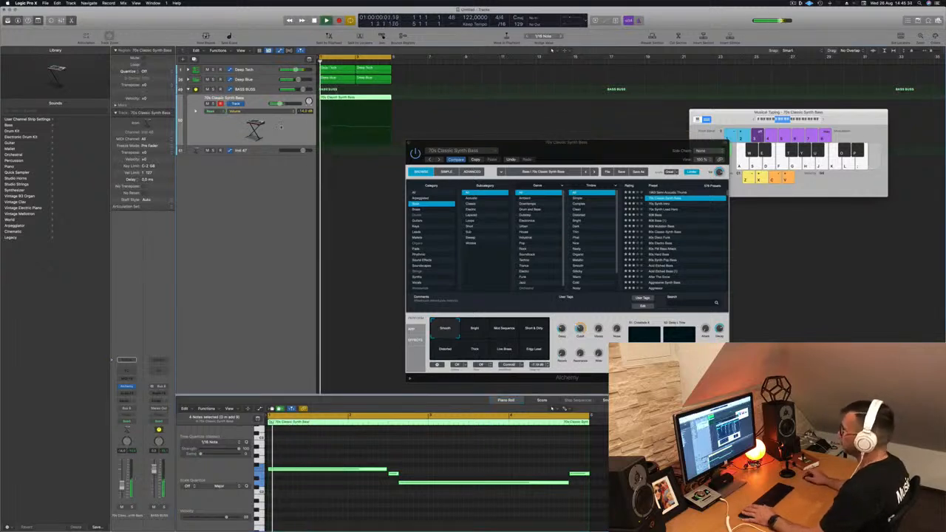
Step: Insert a stereo Compressor on the BASS BUSS channel
click(263, 90)
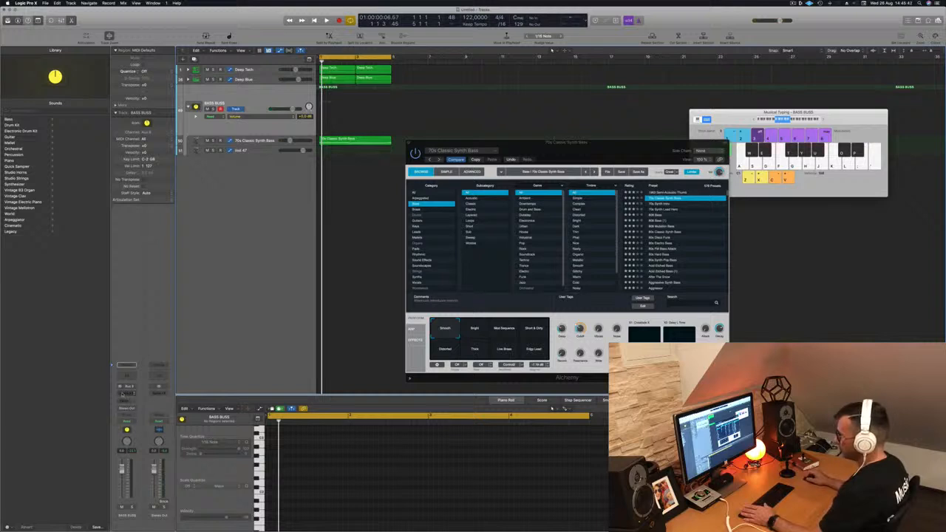
click(122, 394)
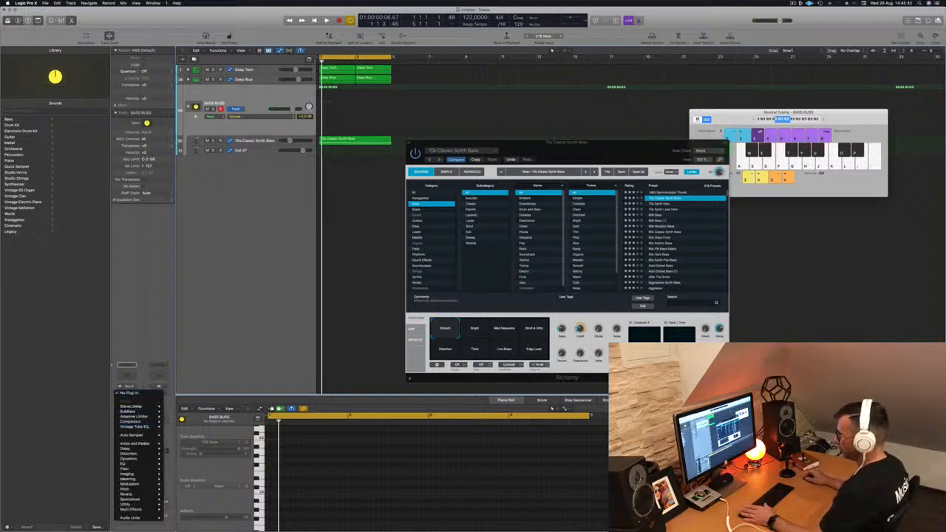
click(125, 395)
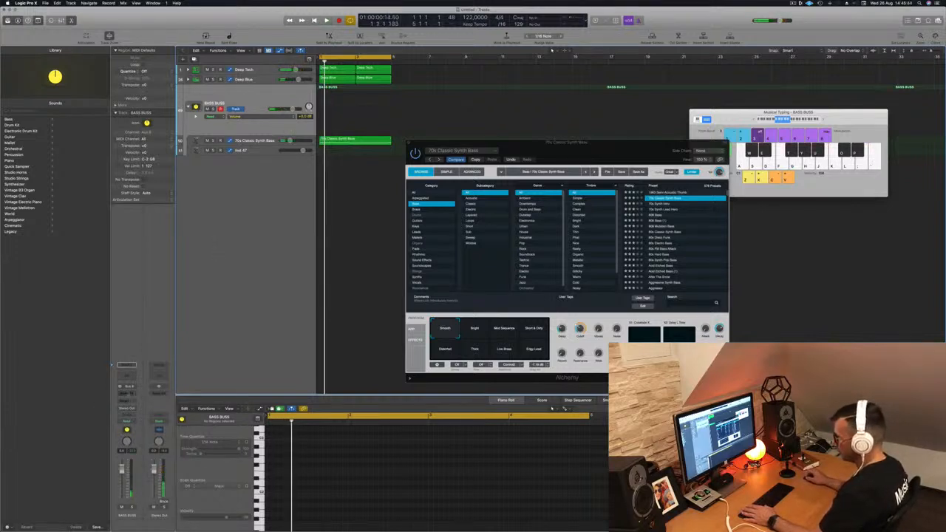
click(126, 393)
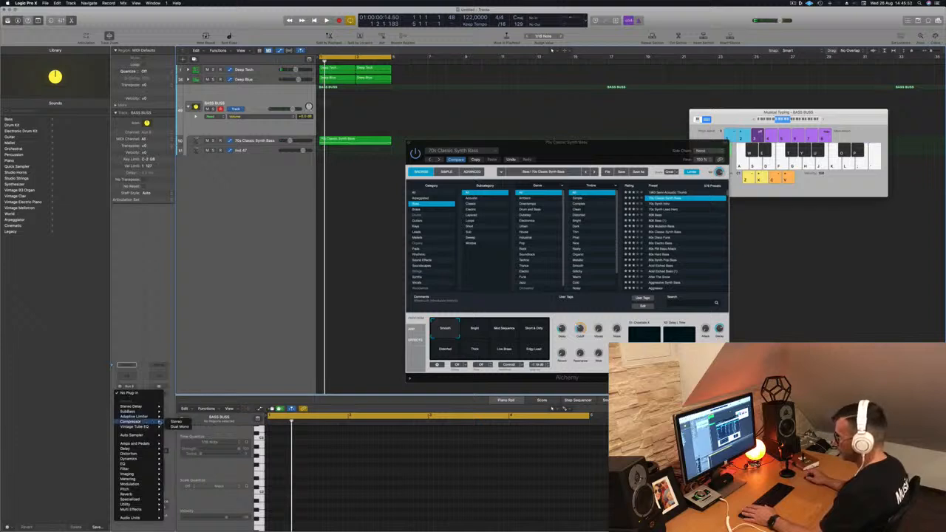
click(178, 421)
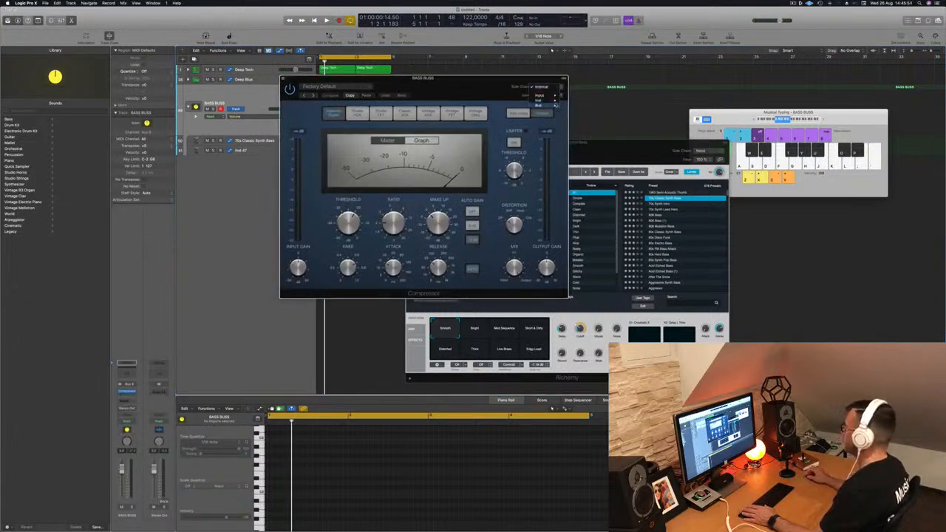
Step: Set the bus compressor's side-chain source to Kick 1 - Deep Tech (Inst 1) and play the loop to hear it work
mouse_move(538, 100)
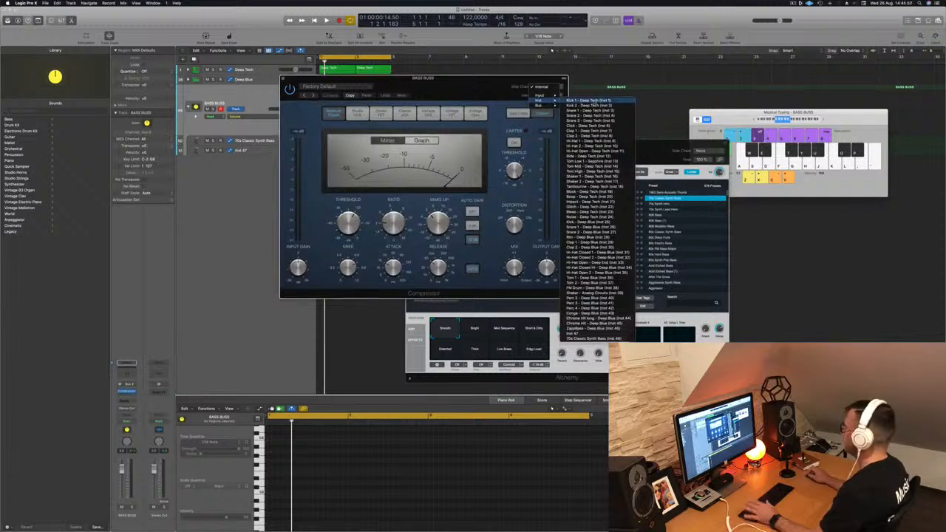
click(583, 101)
drag(472, 78, 712, 94)
key(space)
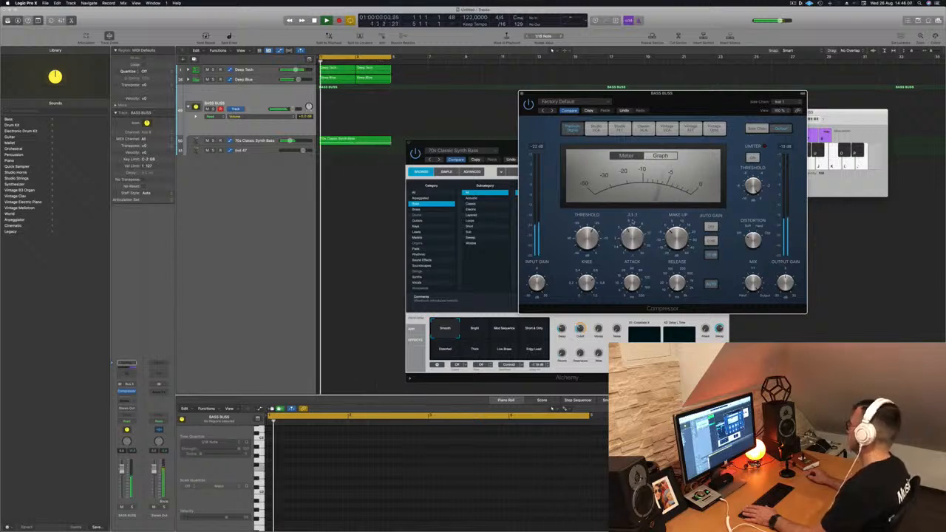
drag(698, 96, 632, 137)
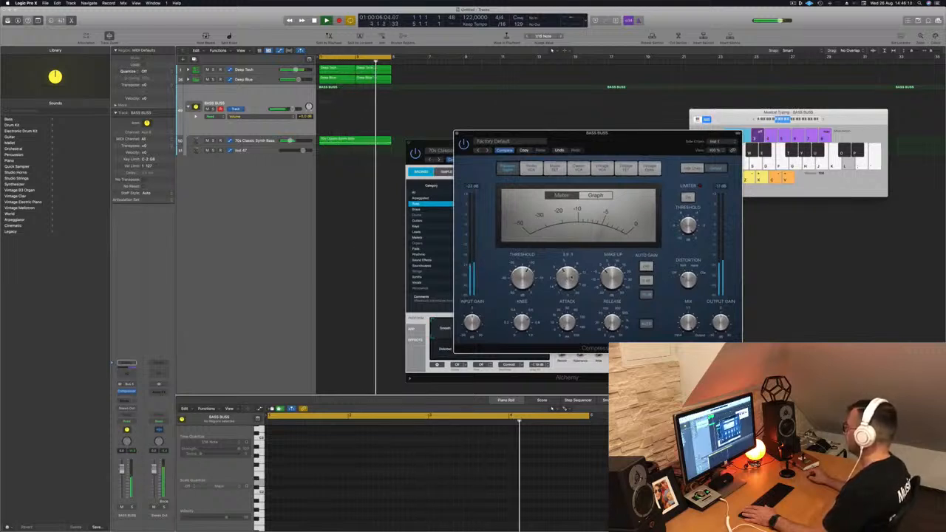
drag(634, 140, 668, 132)
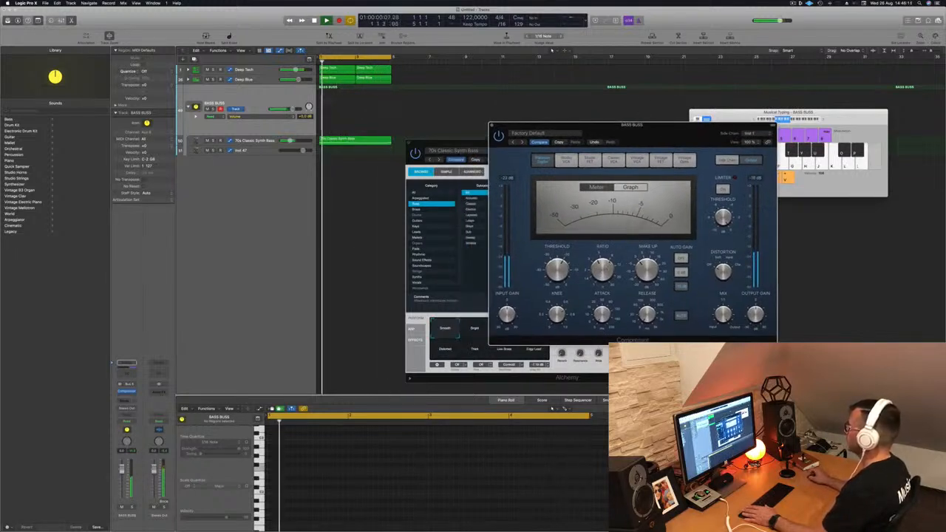
Step: Audition other Alchemy performance snapshots on the 70s Classic Synth Bass track, including Distorted and Edgy Lead, and return to Smooth
click(255, 140)
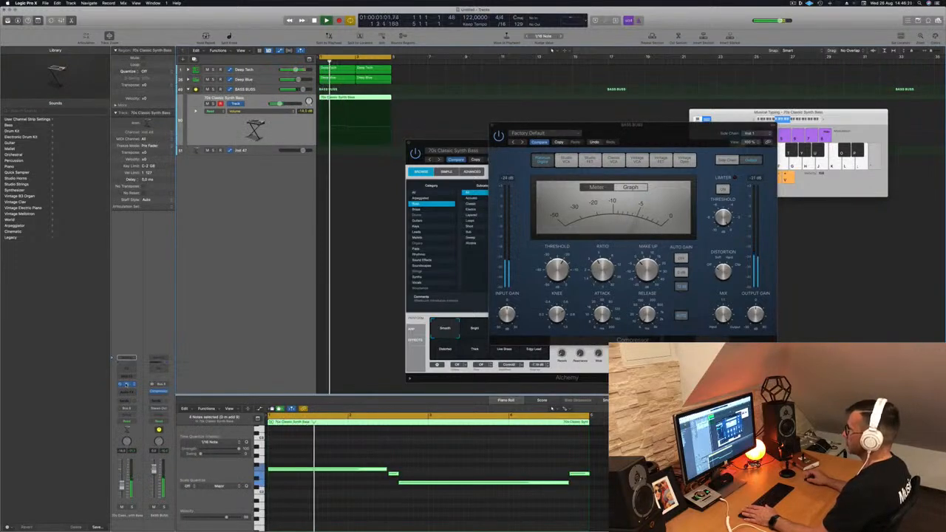
key(super+w)
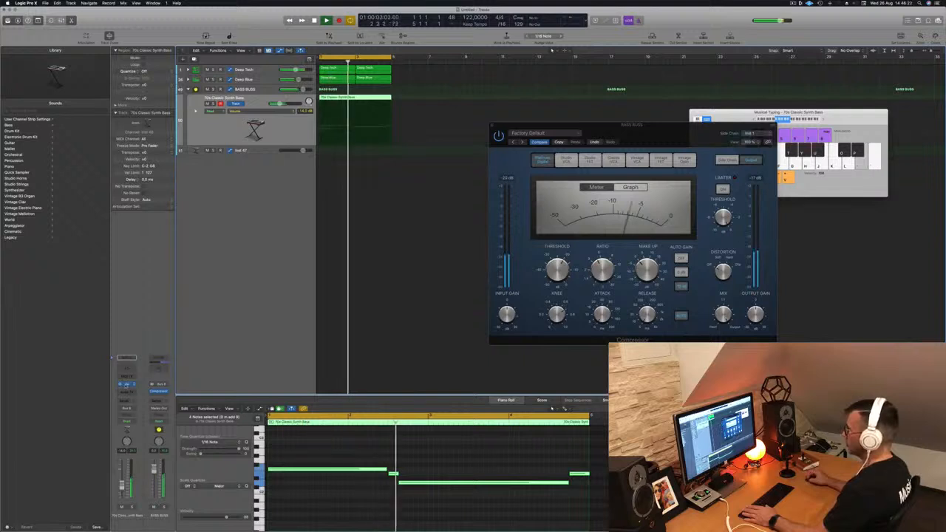
click(127, 385)
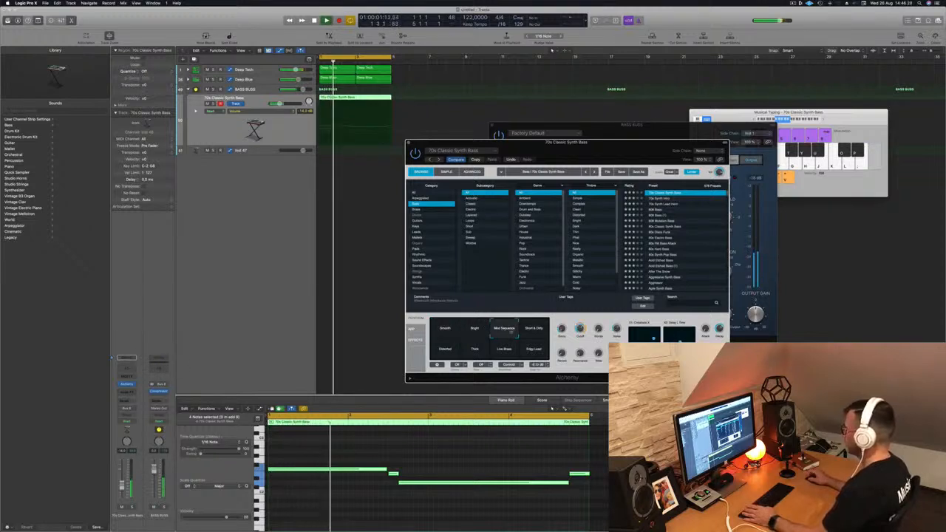
click(444, 349)
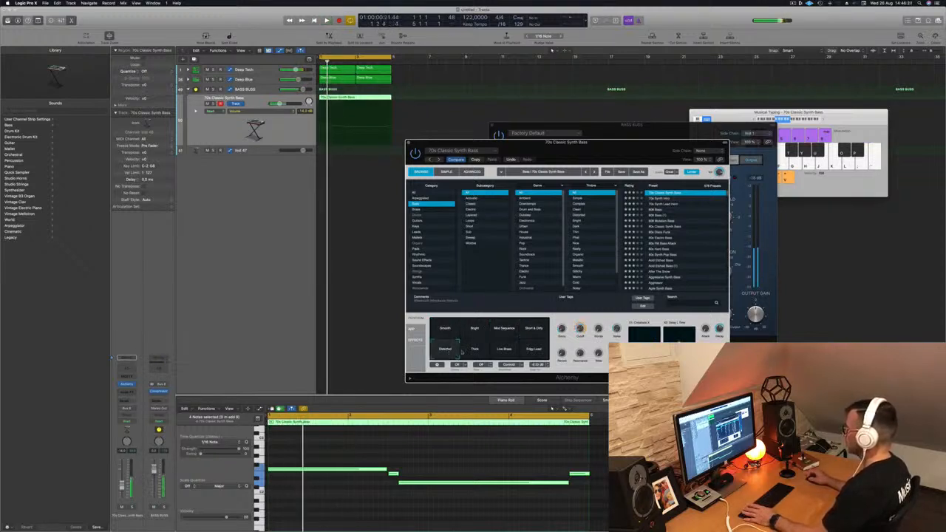
click(504, 349)
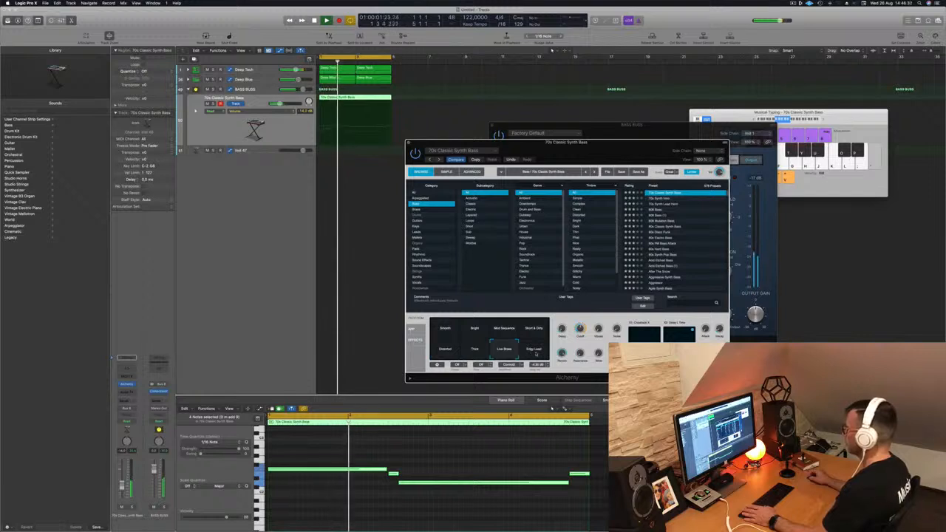
click(536, 353)
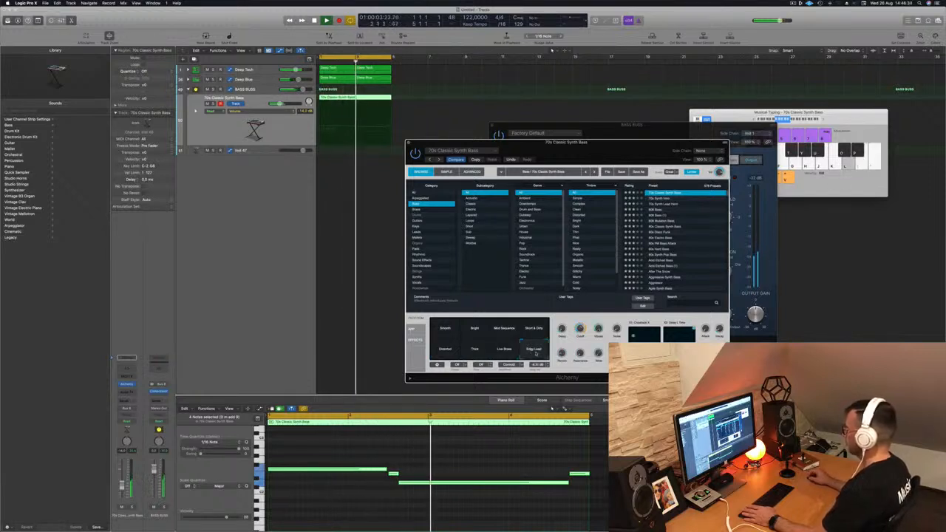
click(444, 327)
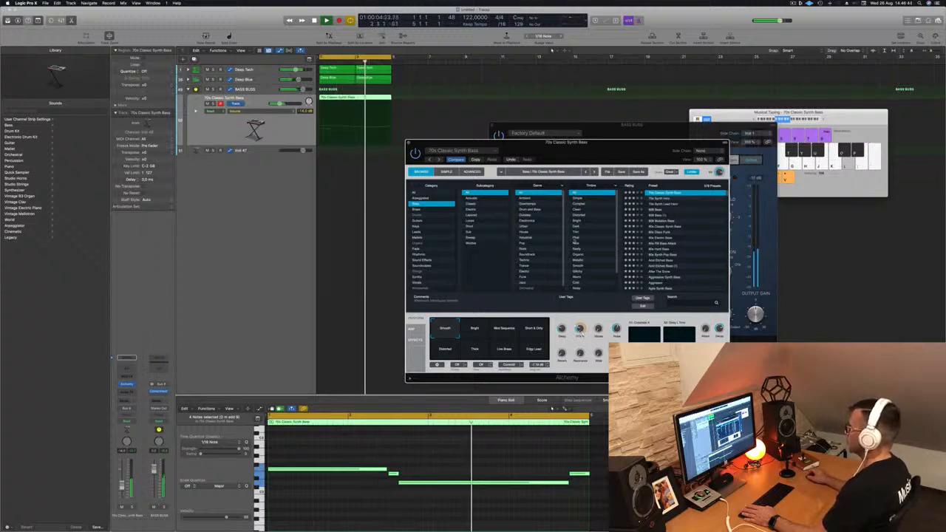
click(409, 142)
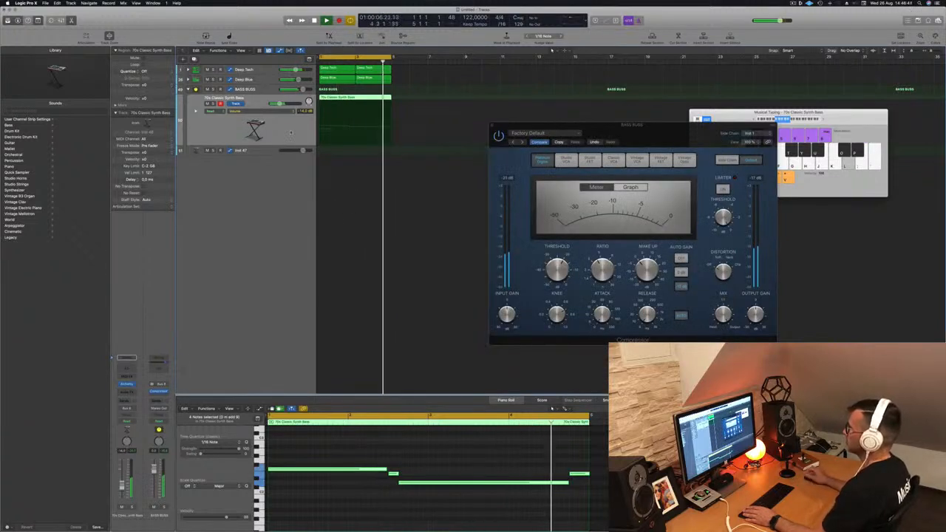
Step: Copy the 70s Classic Synth Bass region onto the Inst 47 track at the same position
click(278, 151)
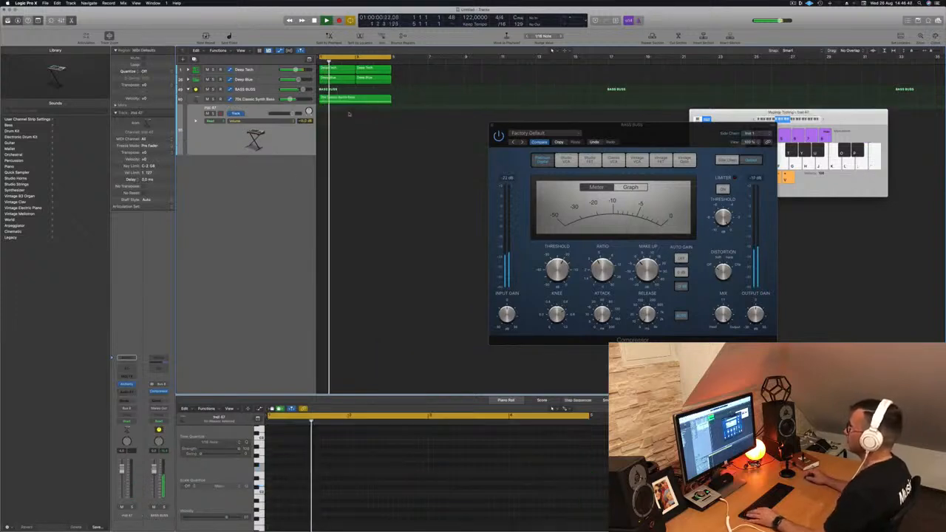
click(362, 99)
drag(352, 102, 353, 125)
Step: Replace the copied region's opening long note with eight short notes of the same pitch, spacing them evenly up to the next note
click(361, 470)
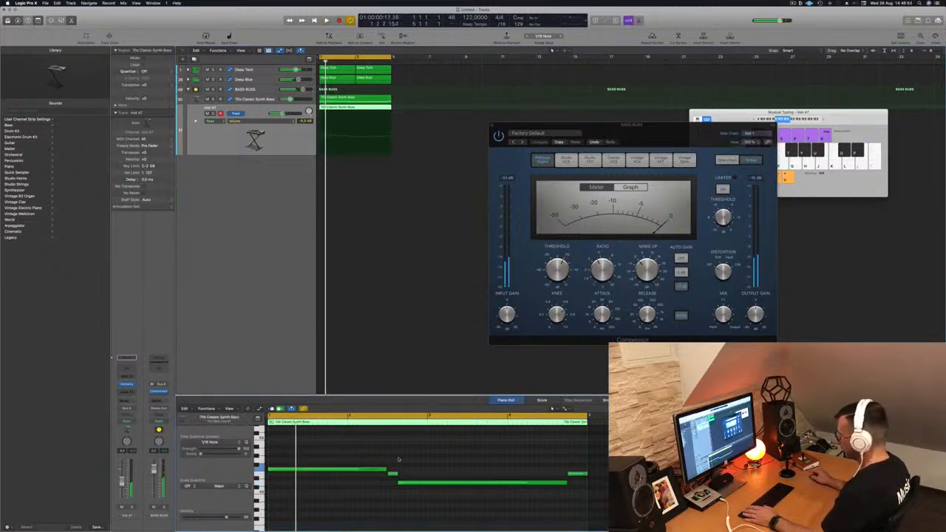
drag(385, 468, 337, 473)
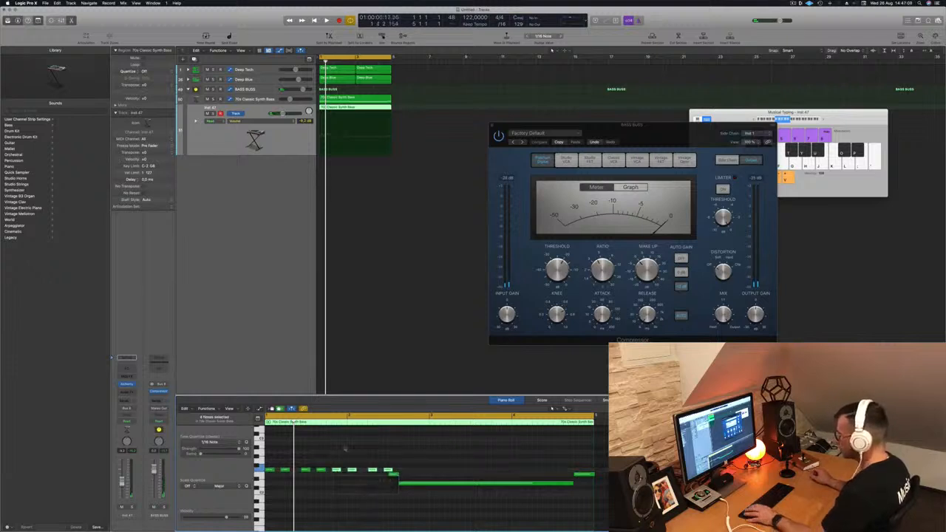
key(space)
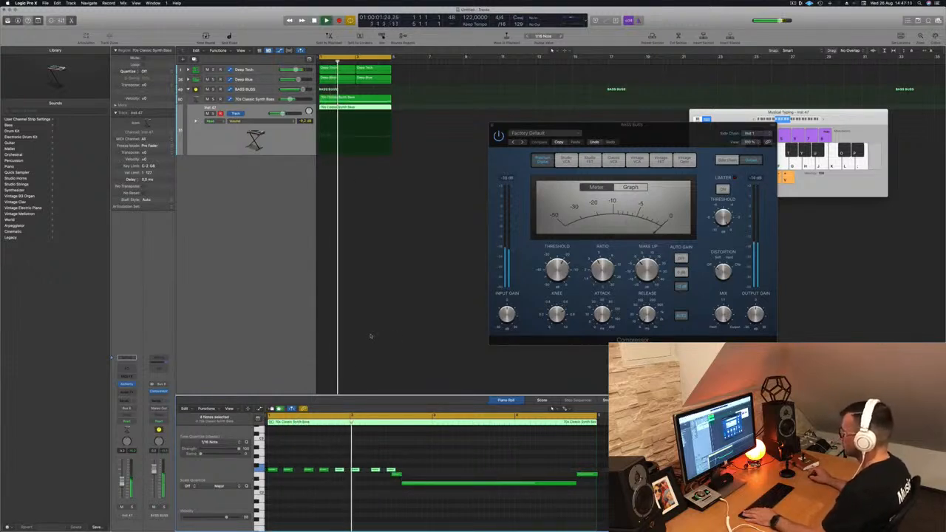
key(space)
click(393, 470)
key(space)
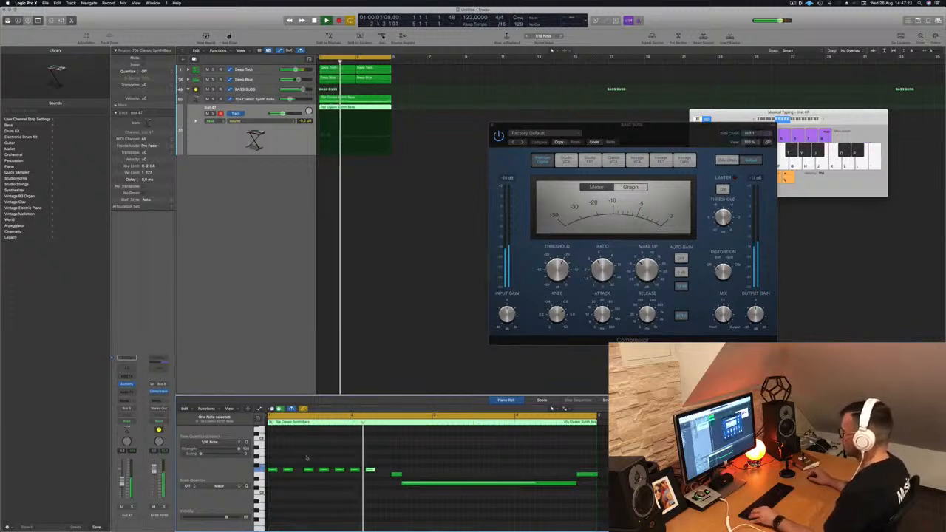
drag(376, 476, 387, 476)
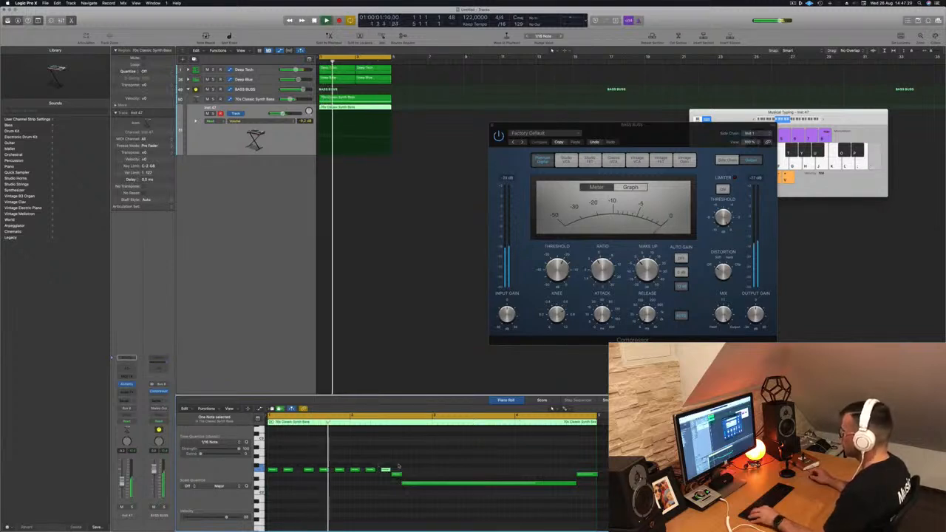
Step: Load the Bright Punchy Synth brass preset in Alchemy on the Inst 47 track, trying Brass Response first during playback
scroll(387, 349, down, 3)
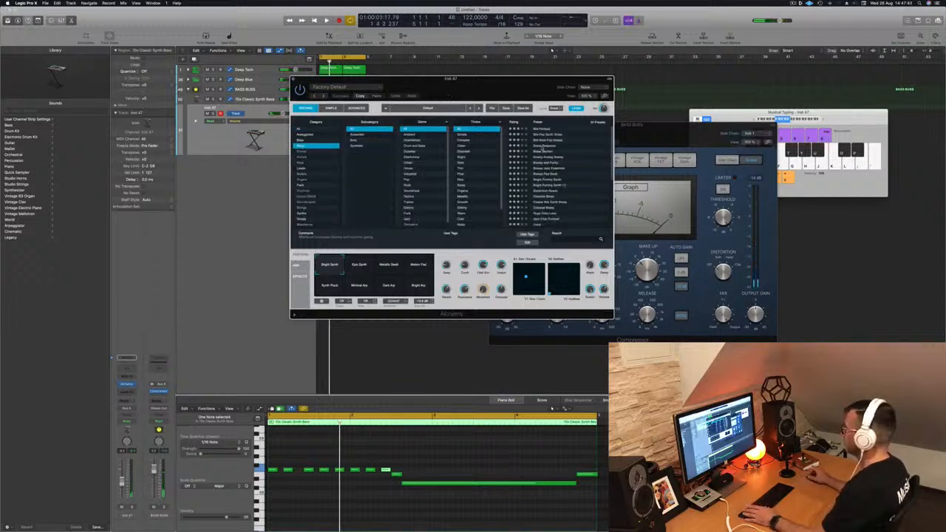
key(space)
drag(549, 78, 630, 103)
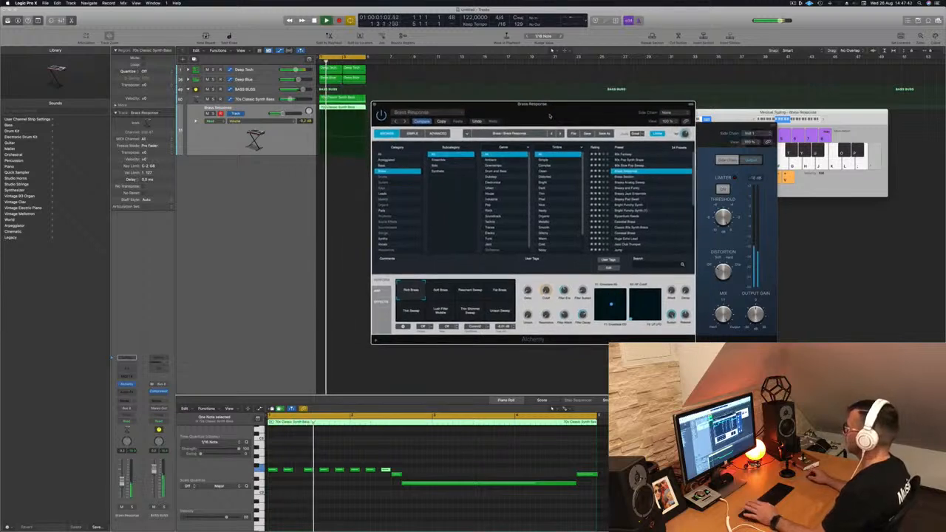
click(628, 204)
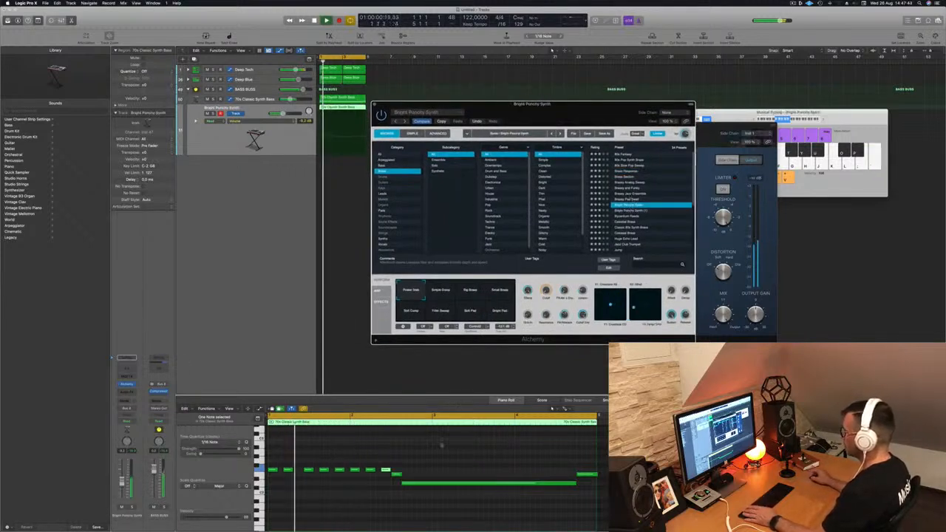
Step: Try transposing all notes of the Bright Punchy Synth region down an octave during playback
click(443, 451)
key(super+a)
key(alt+shift+Down)
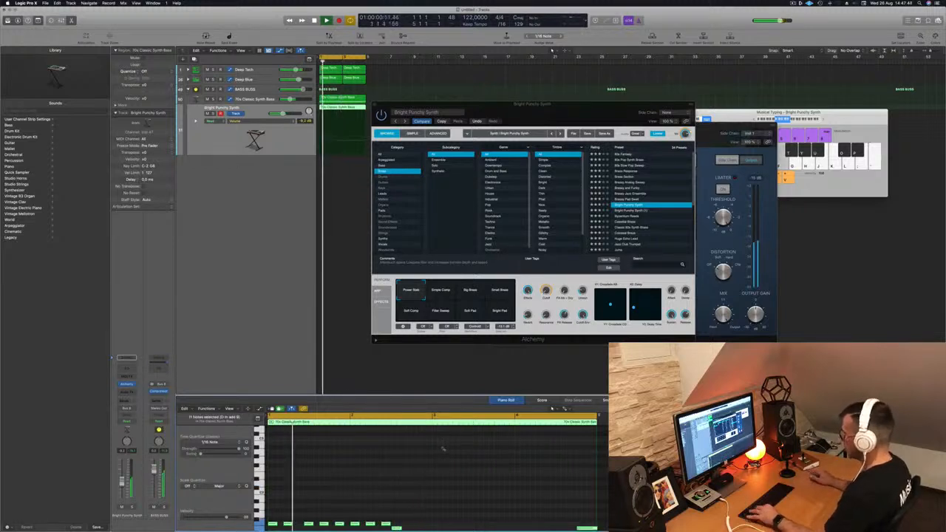
key(alt+shift+Up)
Step: Close the Alchemy window and move the BASS BUSS compressor window away from the regions
drag(414, 113, 518, 91)
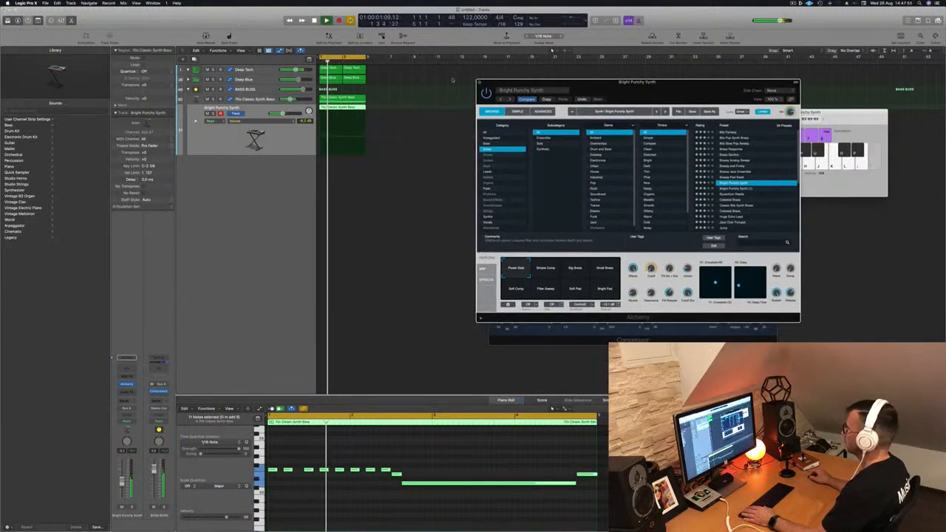
key(super+w)
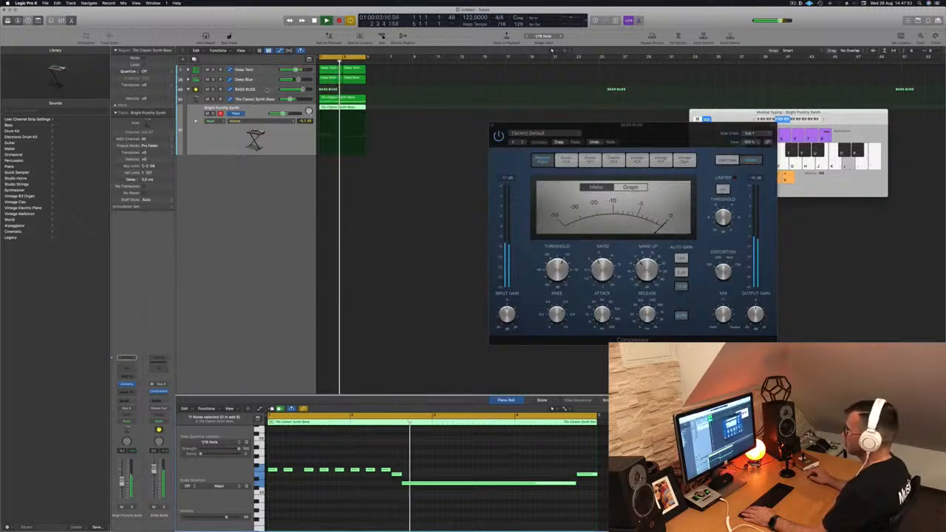
drag(587, 130, 678, 129)
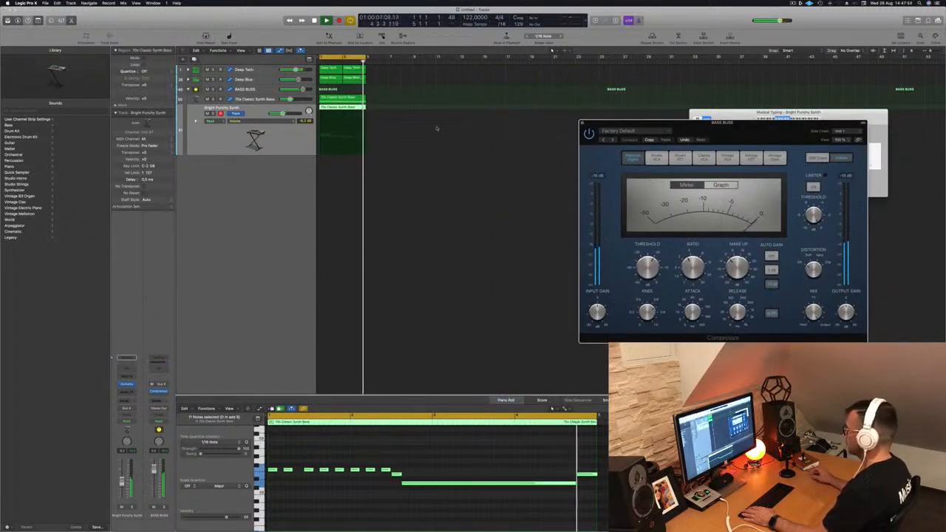
click(275, 144)
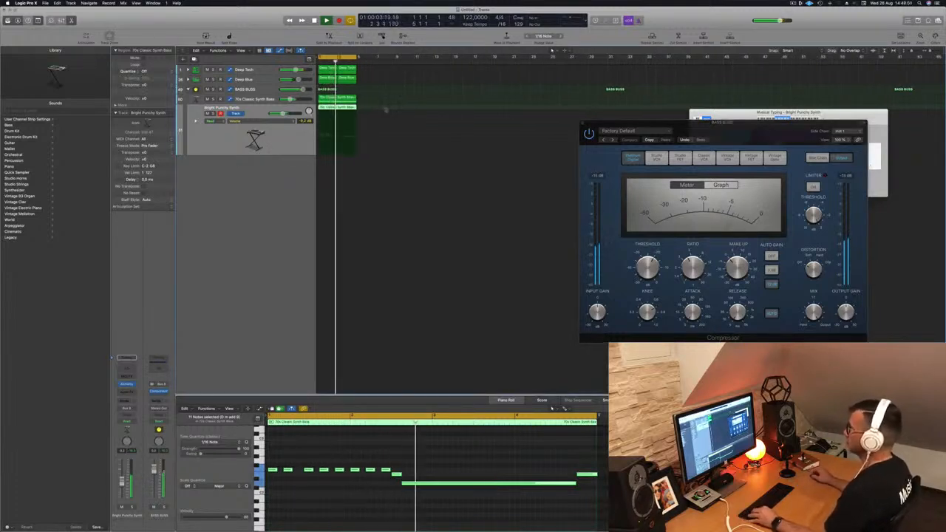
Step: Repeat the drum and bass regions on all tracks up to bar 17 and extend the cycle range to match
scroll(384, 111, left, 2)
key(super+r)
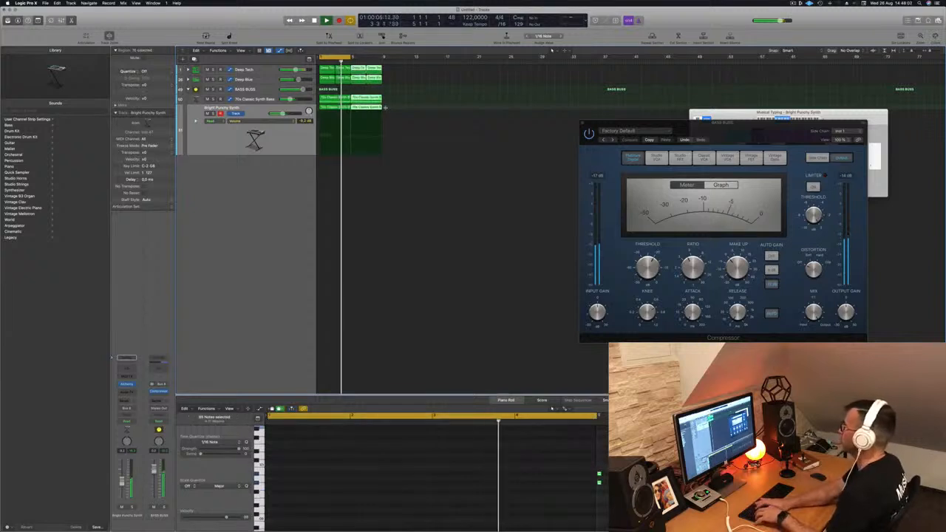
key(super+r)
key(Return)
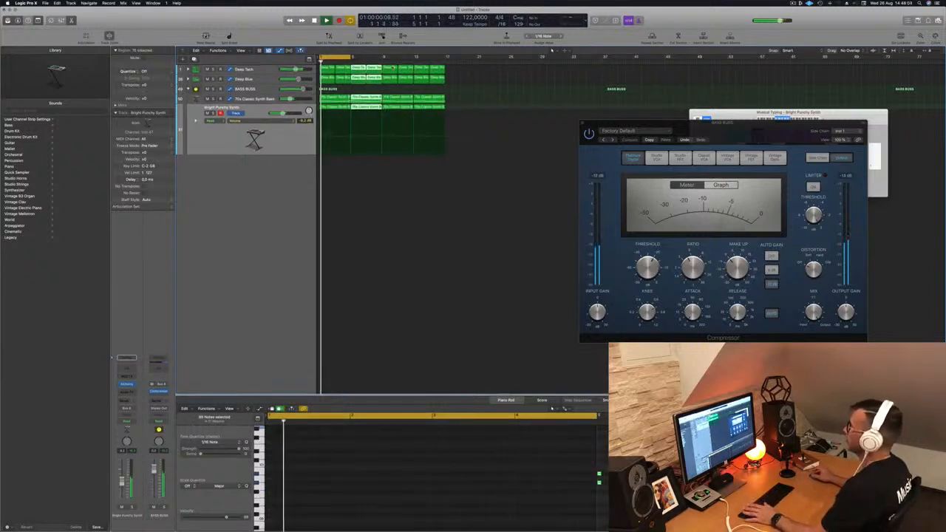
drag(350, 57, 445, 58)
Step: Solo the Bright Punchy Synth and 70s Classic Synth Bass tracks to compare them during playback, and then clear the solos
click(285, 146)
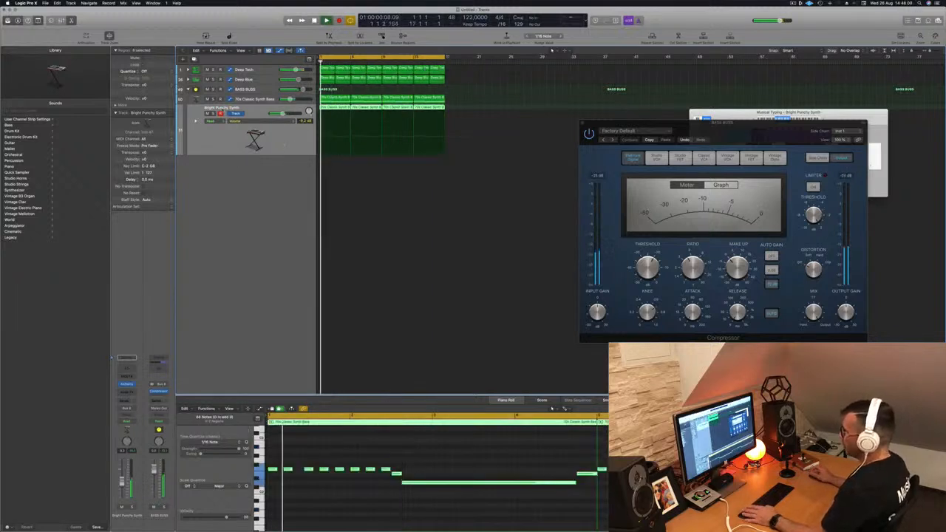
click(263, 87)
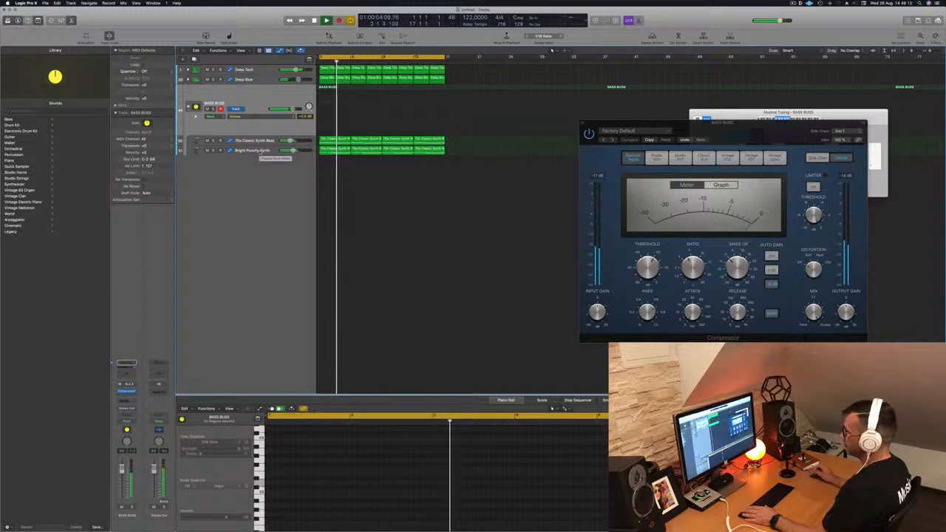
click(260, 151)
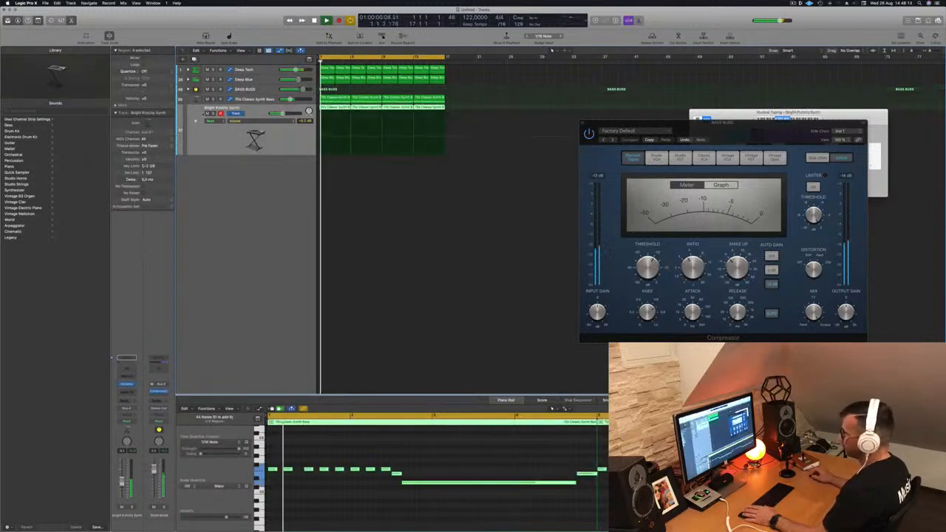
key(s)
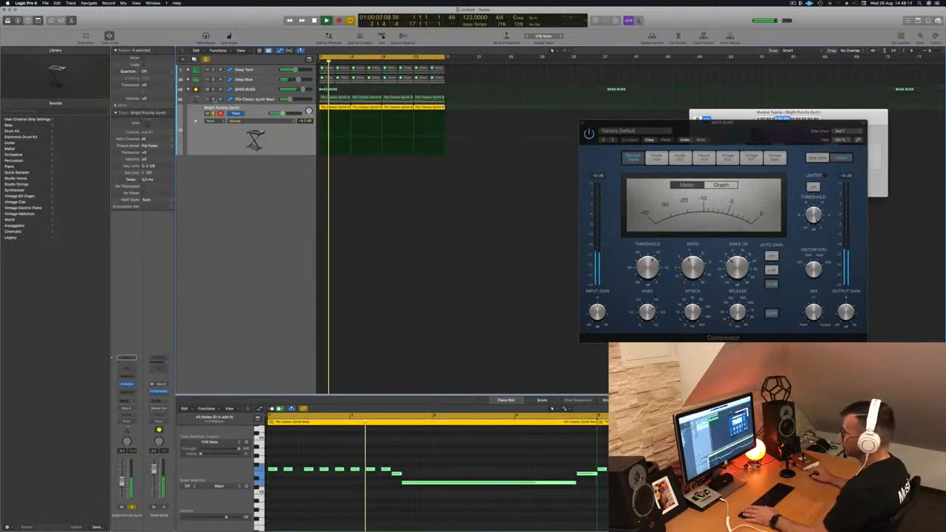
click(214, 99)
key(s)
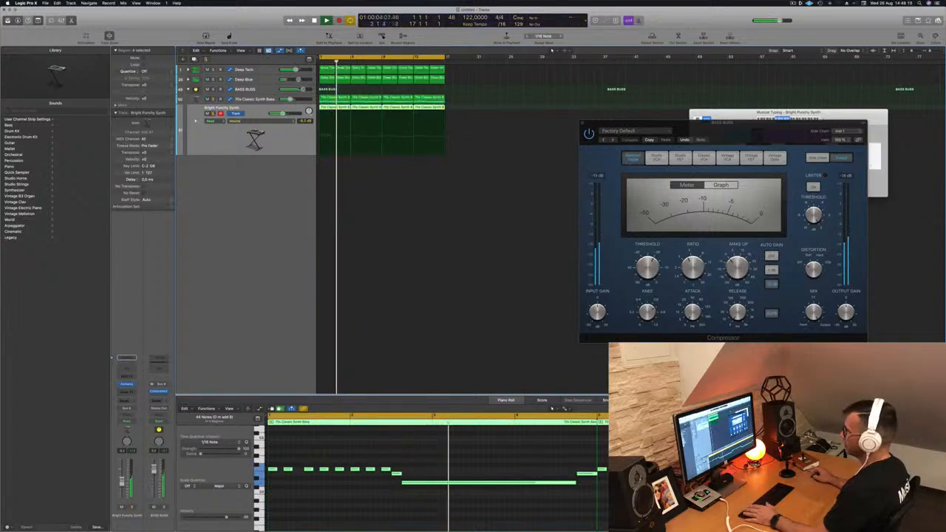
Step: Close the BASS BUSS compressor, insert a Channel EQ after it and enable a high-cut filter at 18300 Hz with 36 dB/Oct slope
click(255, 90)
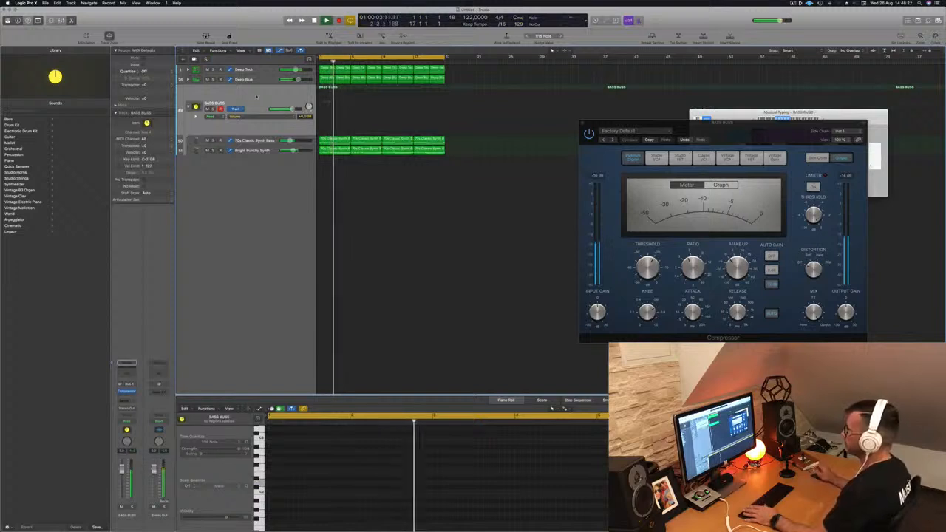
key(Return)
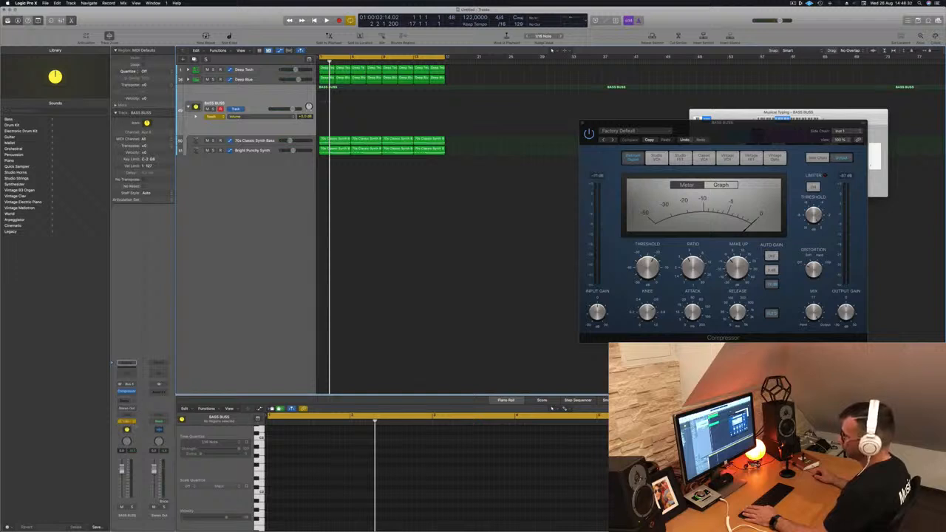
click(120, 422)
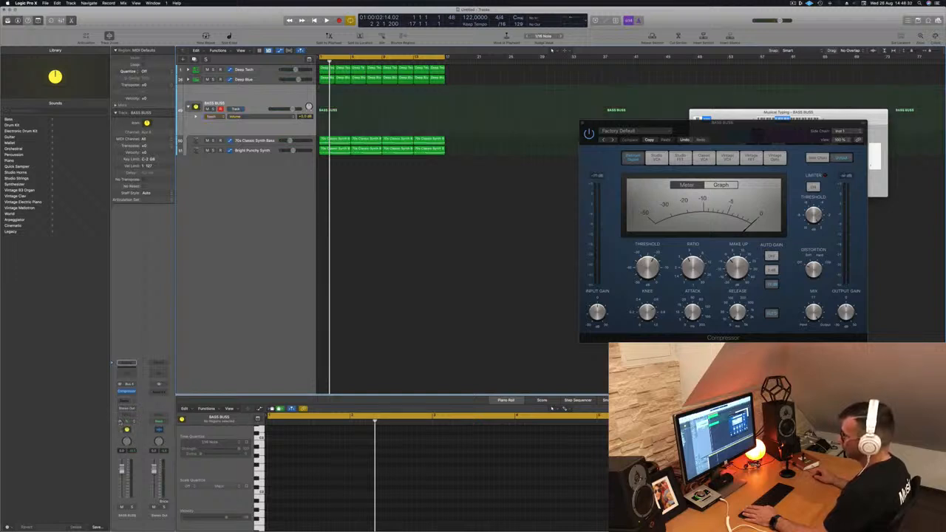
key(super+w)
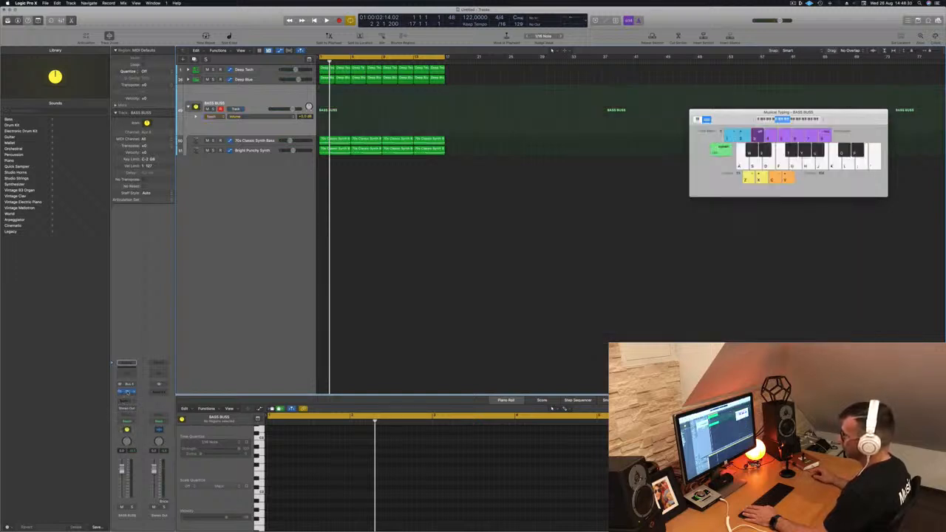
click(128, 365)
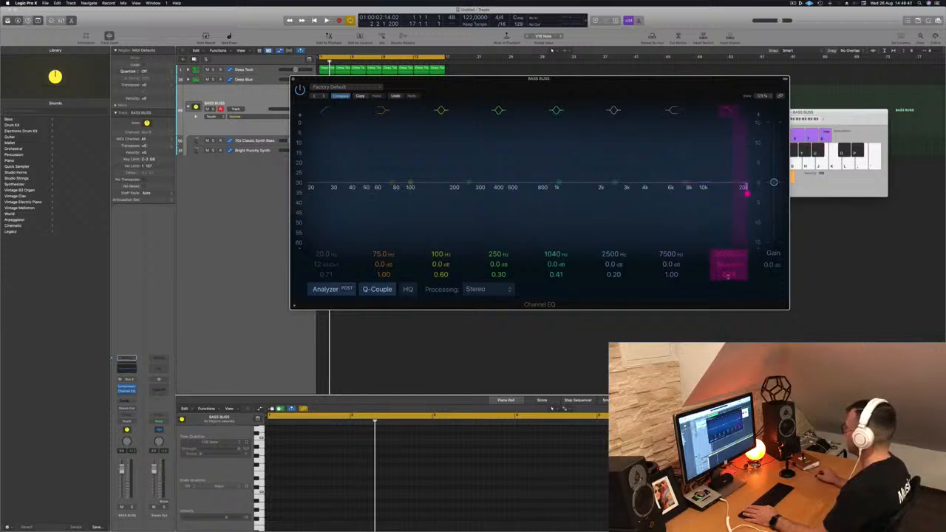
mouse_move(747, 194)
mouse_down()
mouse_move(684, 194)
mouse_move(743, 191)
mouse_up()
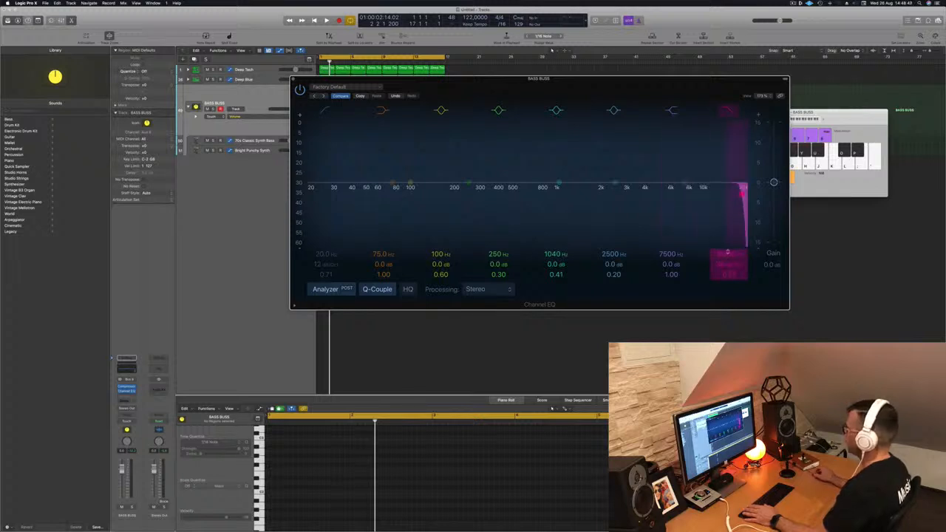
drag(579, 80, 704, 86)
Step: Record high-cut frequency automation on the BASS BUSS by sweeping the Channel EQ filter downward in Touch mode during playback
key(space)
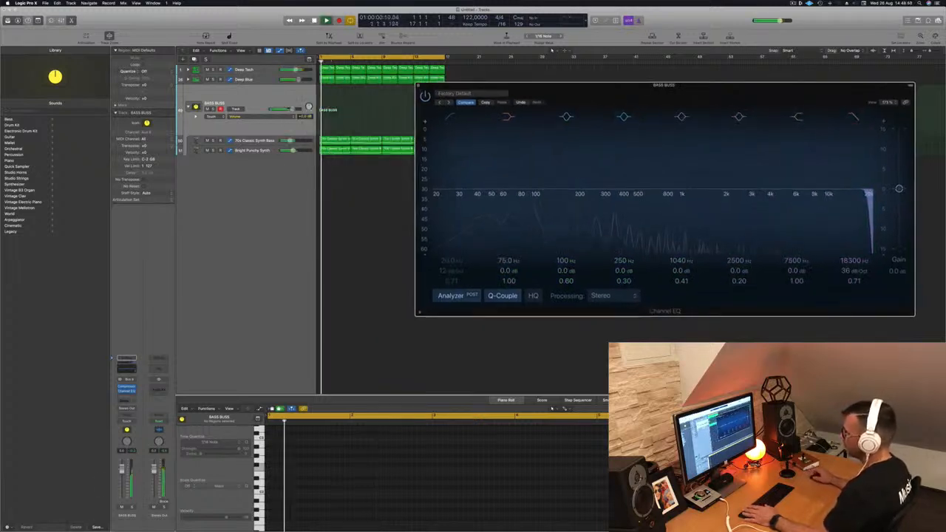
click(120, 422)
drag(868, 196, 655, 201)
key(space)
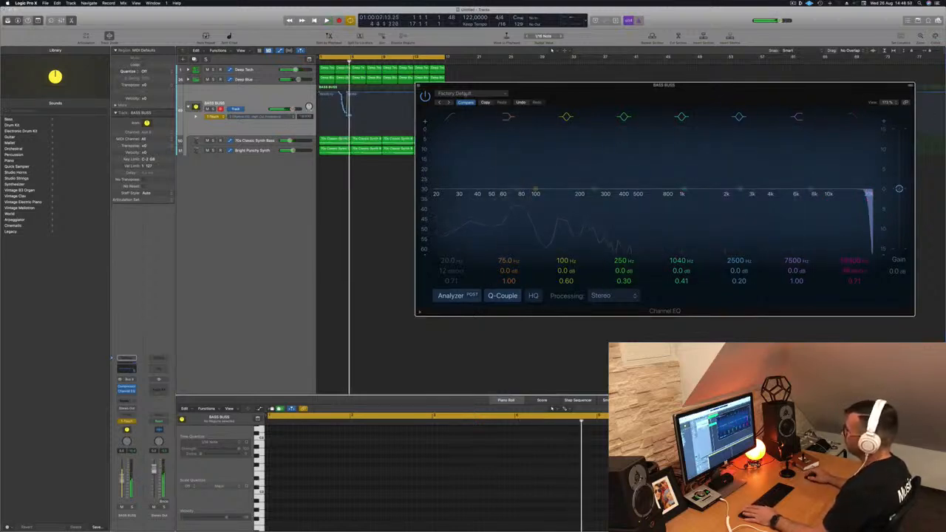
Step: Close the EQ, replace the recorded curve with a rising high-cut ramp from bar 1 to about bar 7, and set automation to Read
click(418, 86)
drag(349, 95, 318, 94)
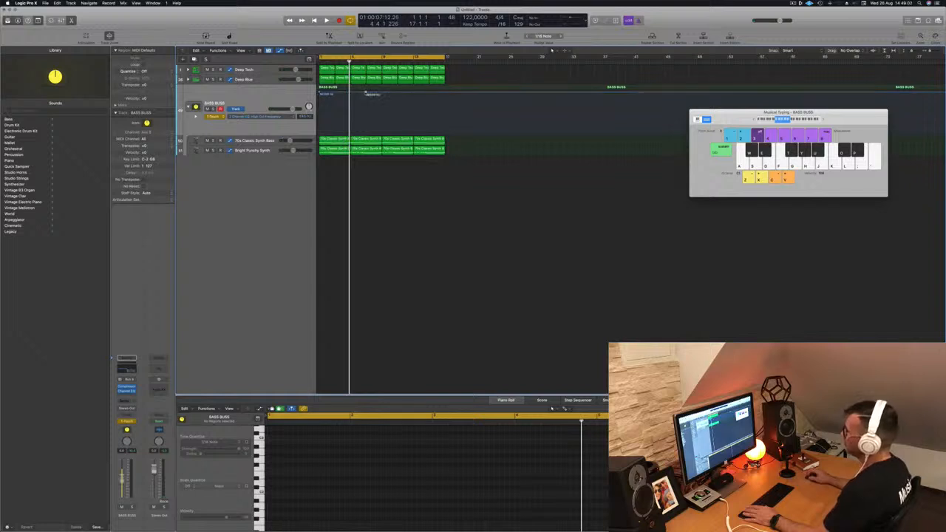
key(space)
drag(320, 93, 320, 116)
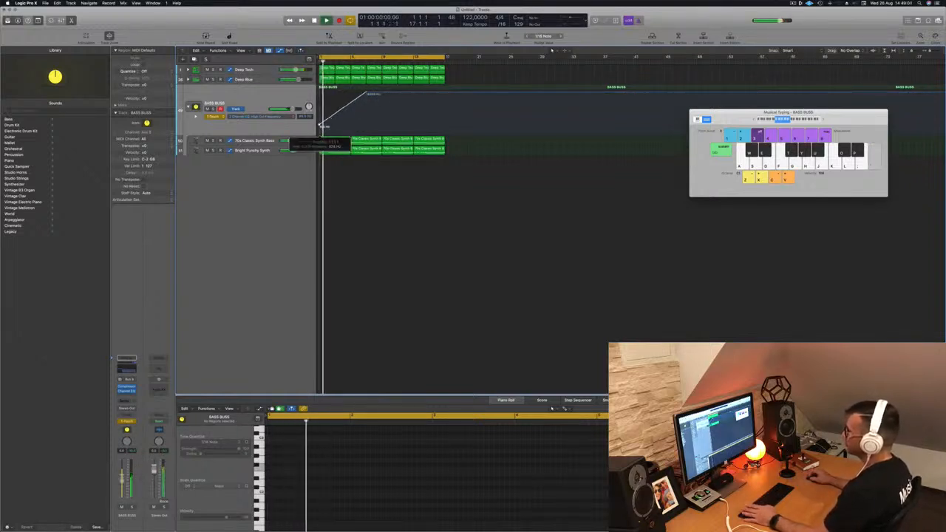
click(221, 117)
click(217, 111)
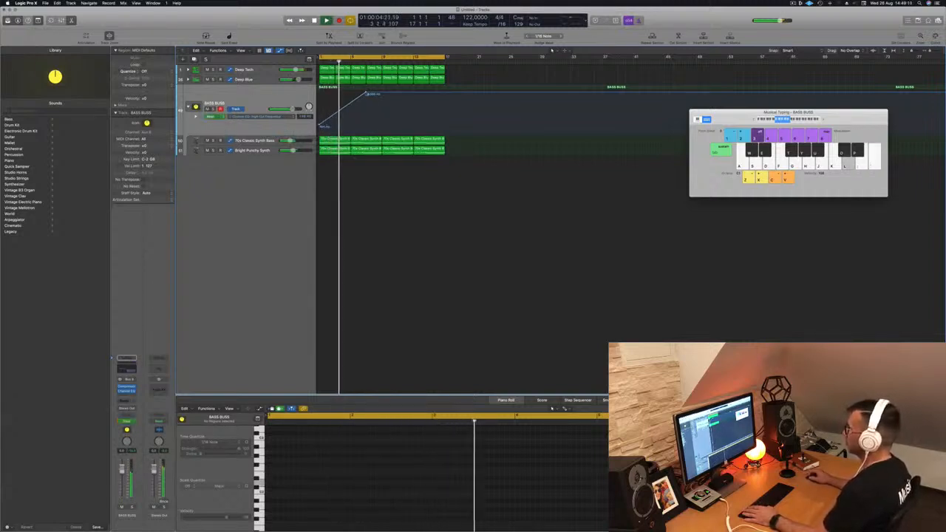
Step: Shift the peak of the high-cut automation to bar 9 and add a low point at bar 17 for a downward ramp
key(Return)
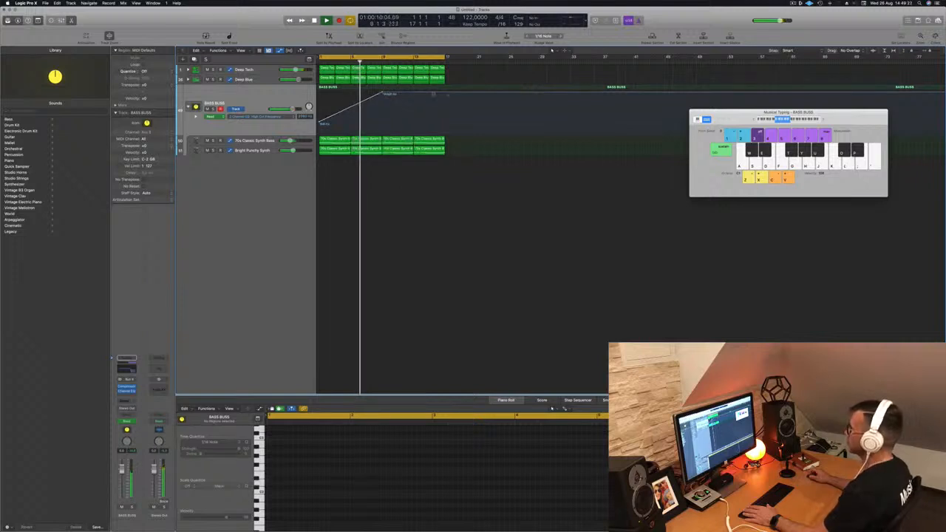
click(446, 93)
drag(446, 93, 447, 124)
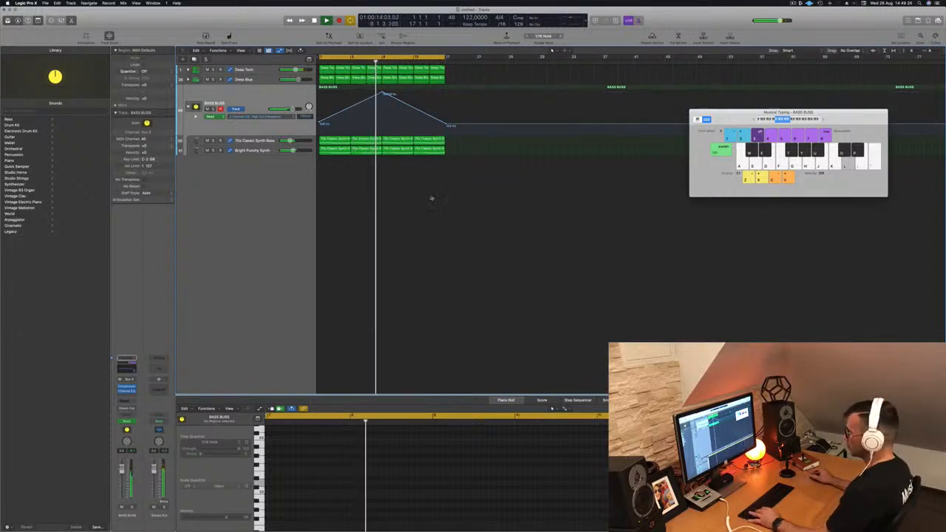
Step: Save the project as Episode 131 guys in the Logic folder and play it from the start
key(super+s)
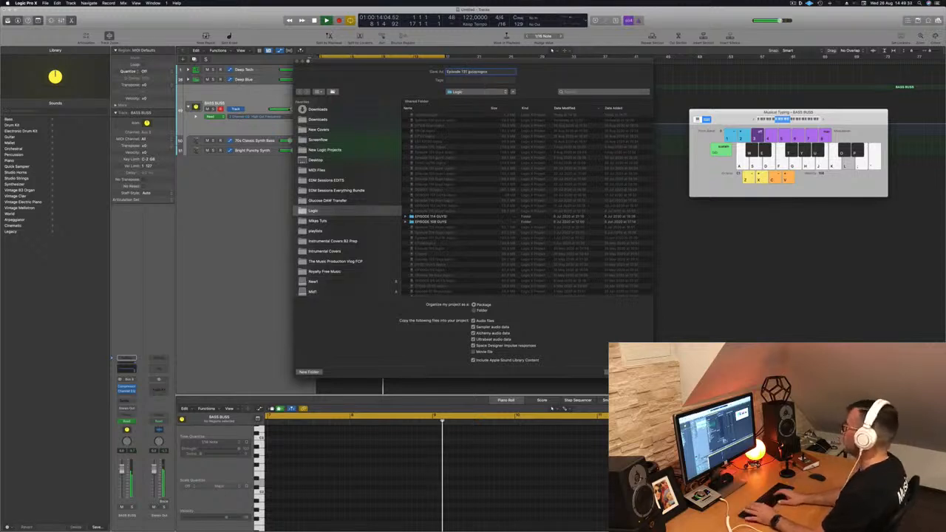
key(Return)
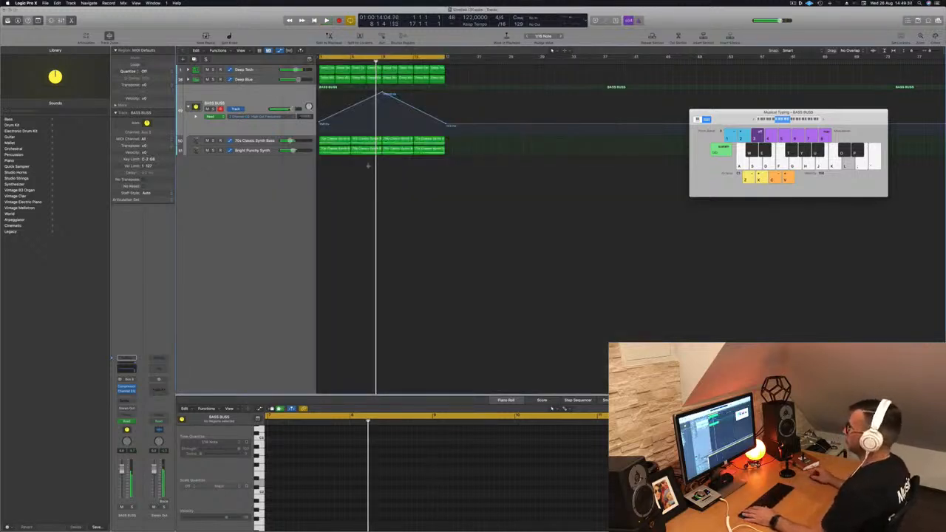
key(Return)
key(space)
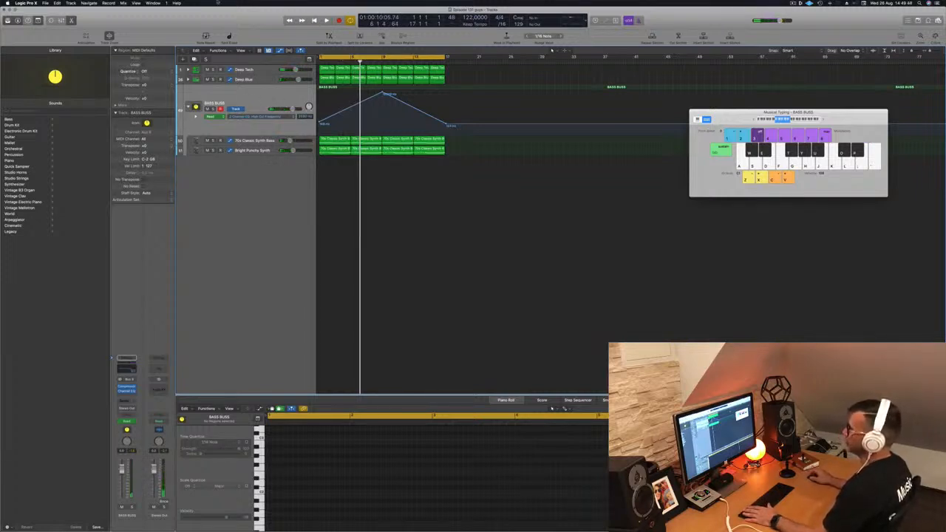
Step: Create a new Alchemy software instrument track and duplicate it twice with the same settings
key(alt+super+n)
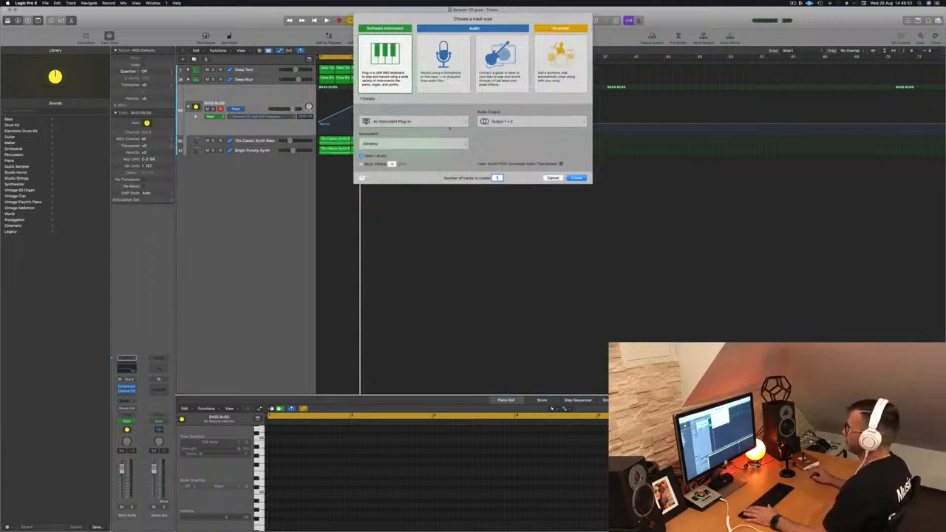
click(576, 178)
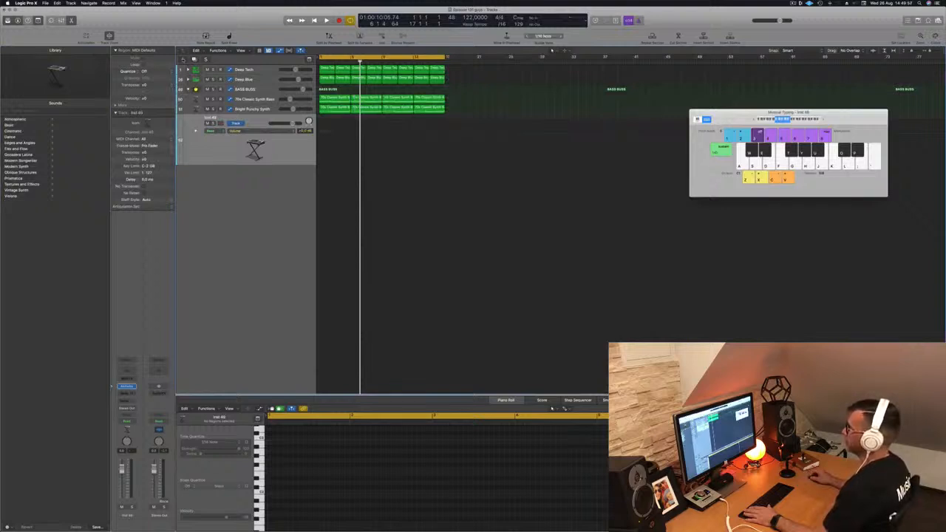
drag(185, 164, 184, 160)
key(super+d)
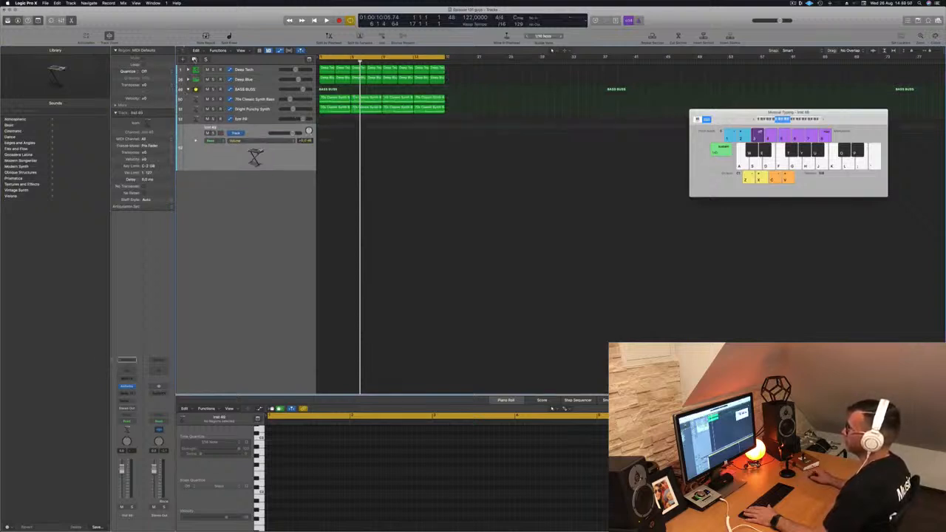
key(super+d)
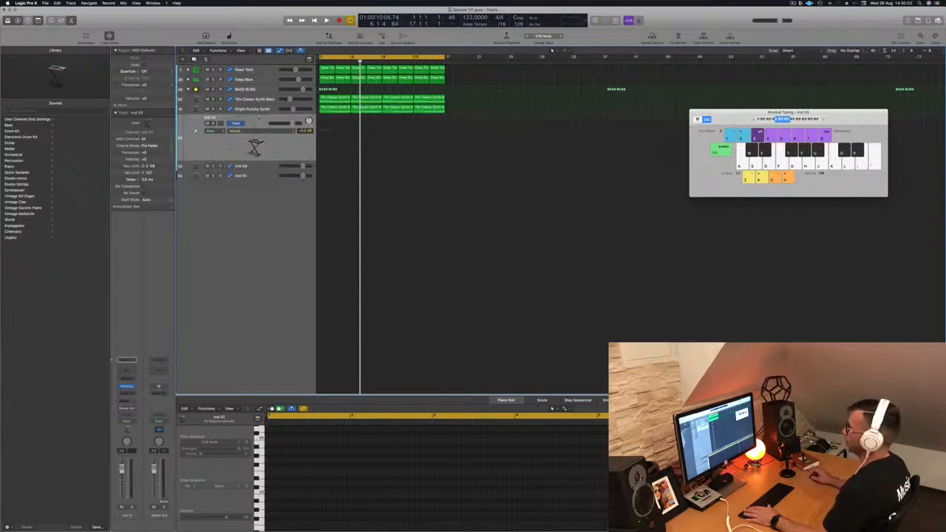
Step: Create a summing stack from one of the new instrument tracks and move the other two new tracks into it
right_click(259, 117)
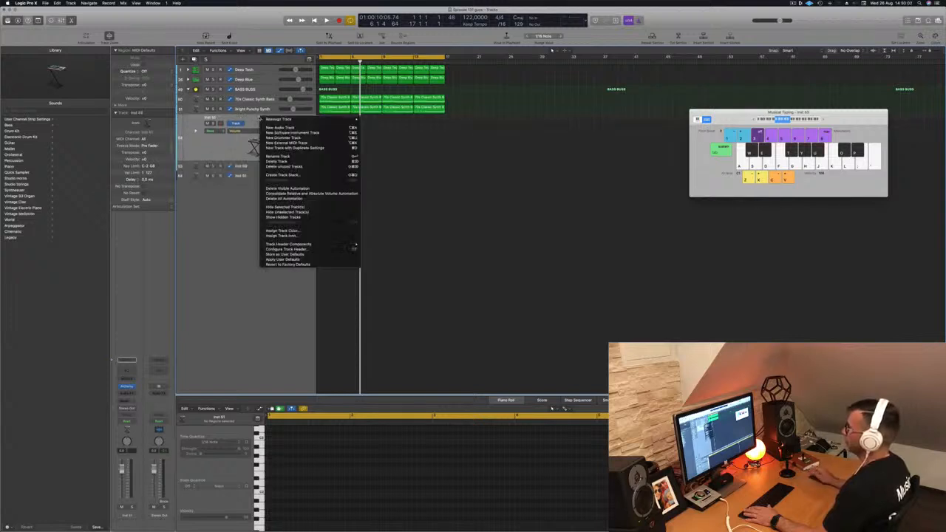
click(306, 175)
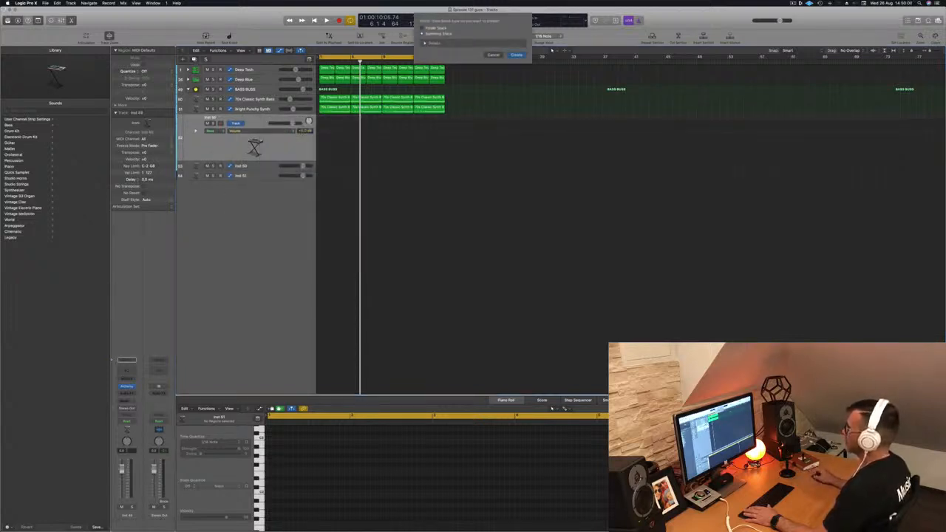
key(Return)
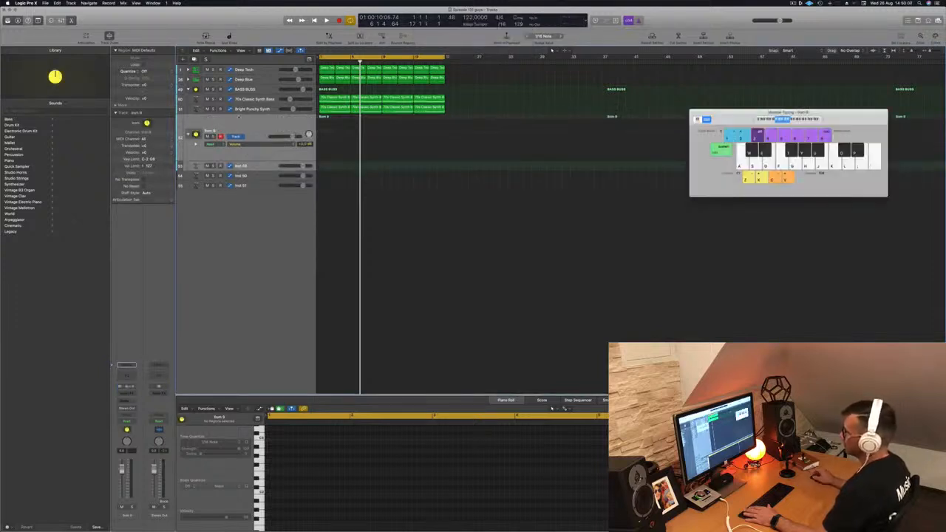
drag(256, 178, 257, 132)
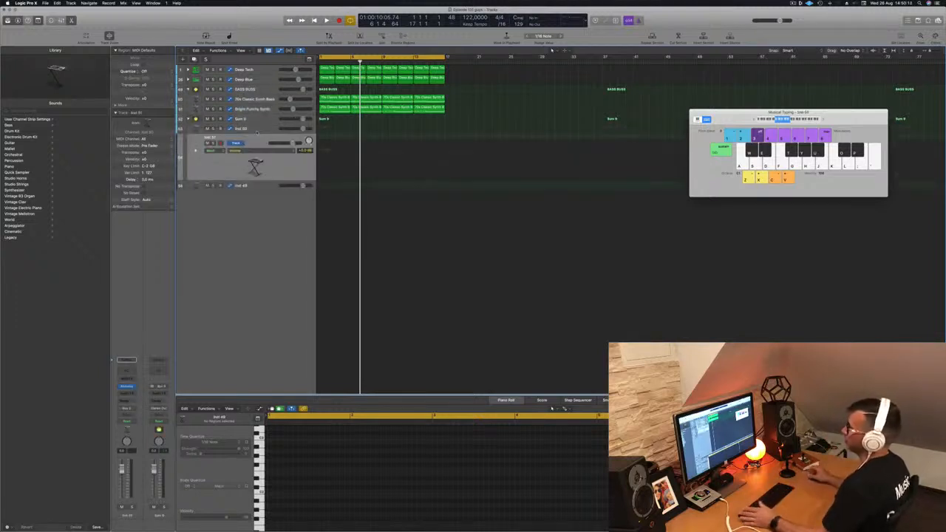
Step: Rename the new summing stack to Melodic and lower its instrument tracks' volumes during playback, taking Inst 51 and Inst 49 all the way down
click(242, 119)
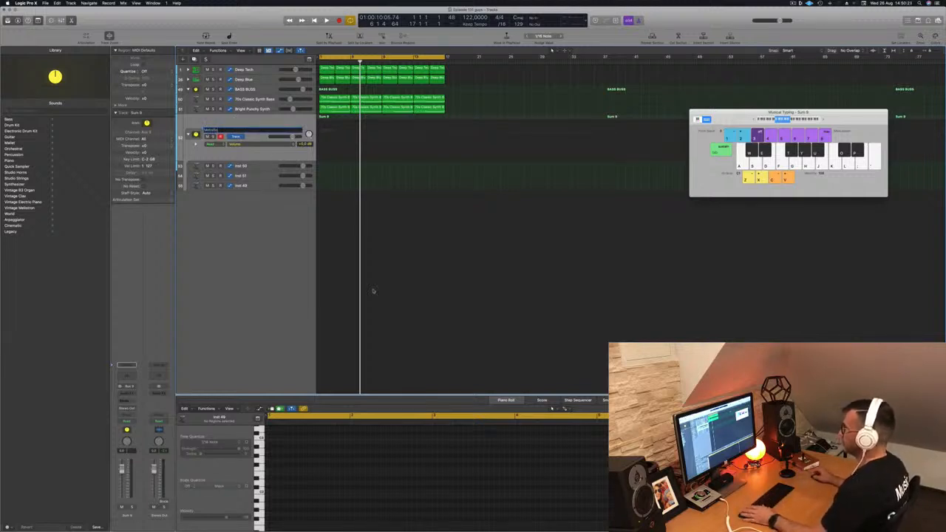
key(space)
key(space)
key(space)
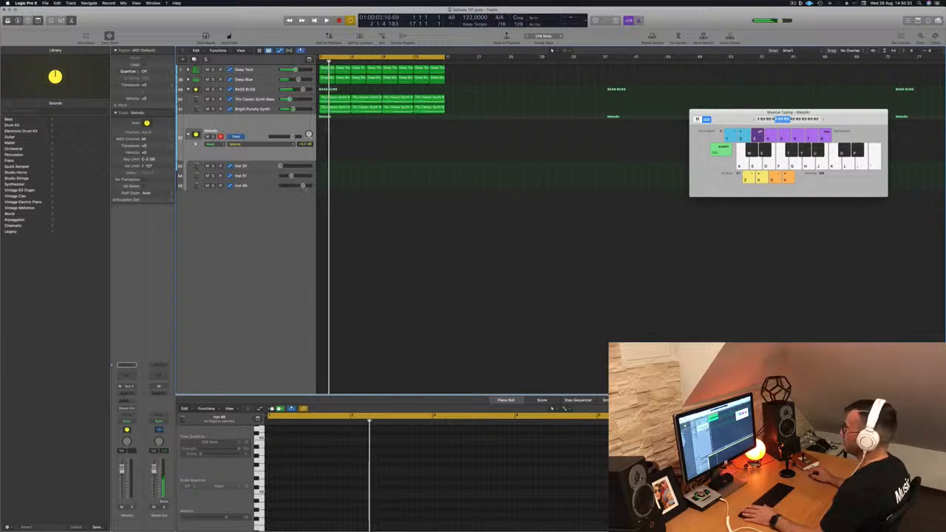
key(space)
key(space)
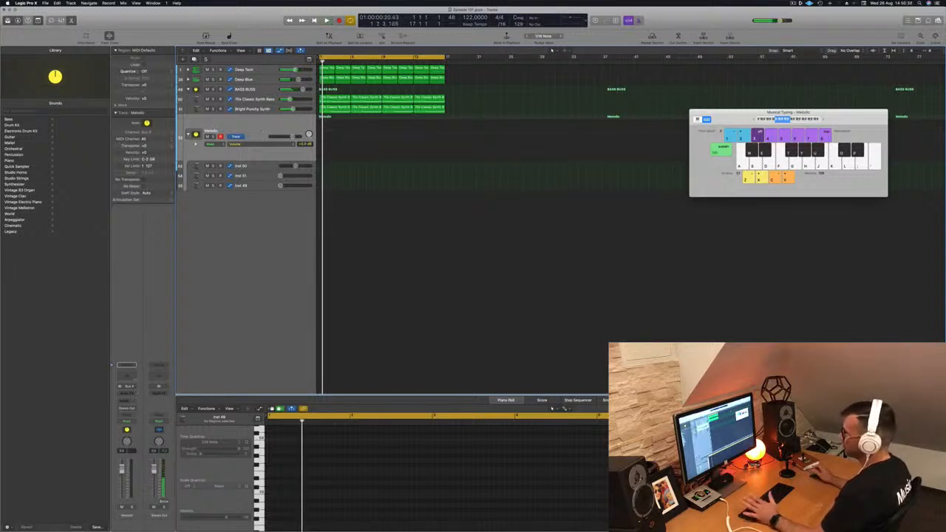
Step: Open Alchemy on the Inst 50 track and place its window clear of the track regions
click(260, 169)
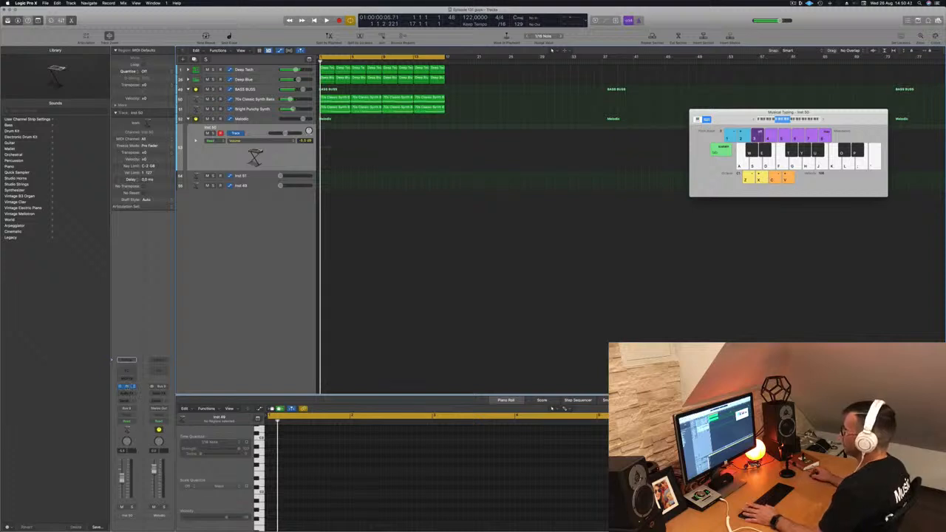
key(v)
drag(449, 86, 518, 133)
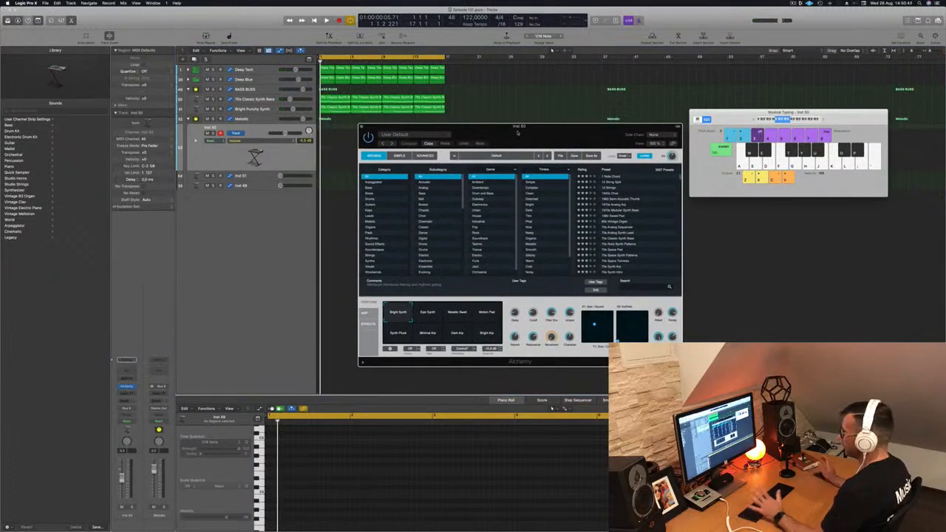
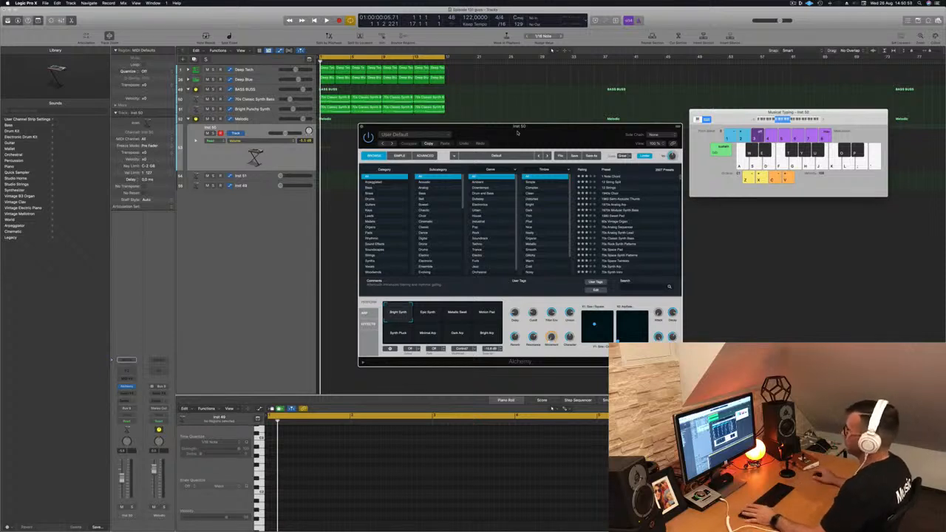
Step: Filter Alchemy's presets on the Inst 50 track to the Organs category and audition Celestial Organ and Cheesy Decays over the playing track
click(375, 226)
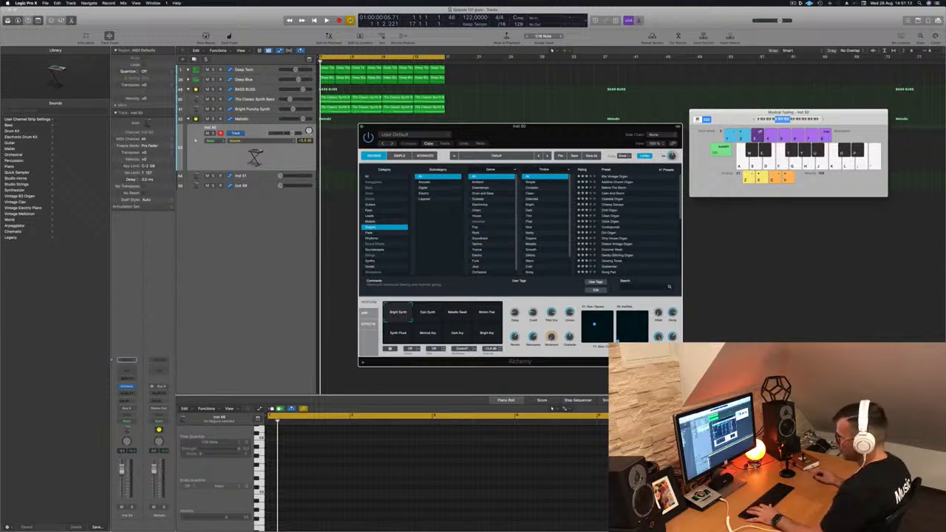
click(255, 157)
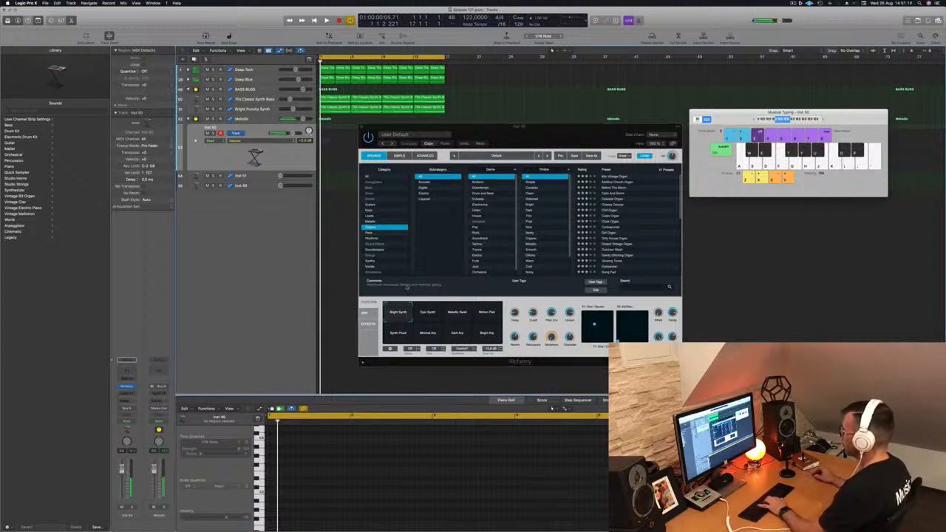
click(613, 207)
click(613, 200)
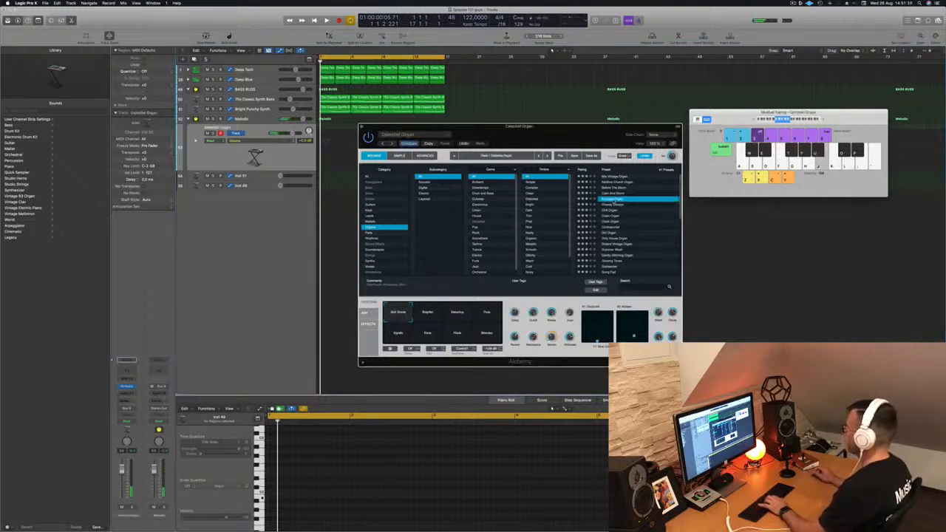
key(space)
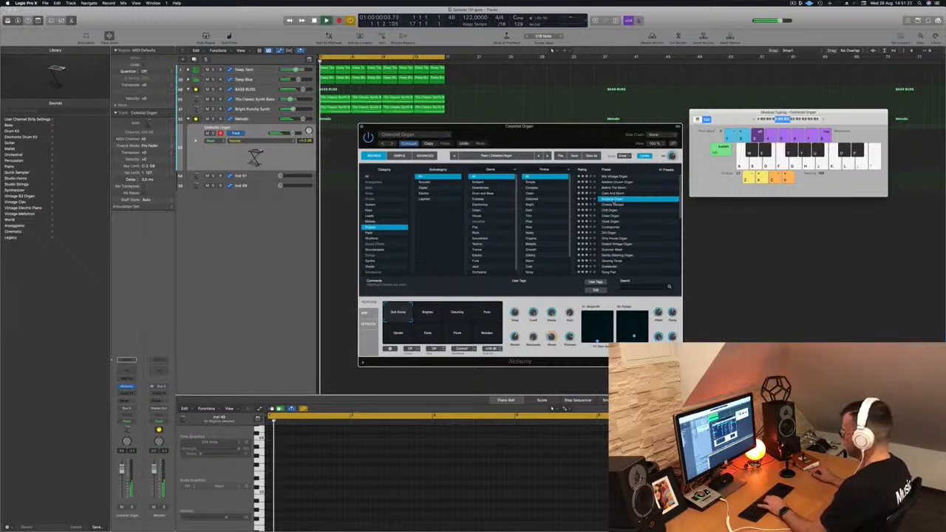
click(613, 205)
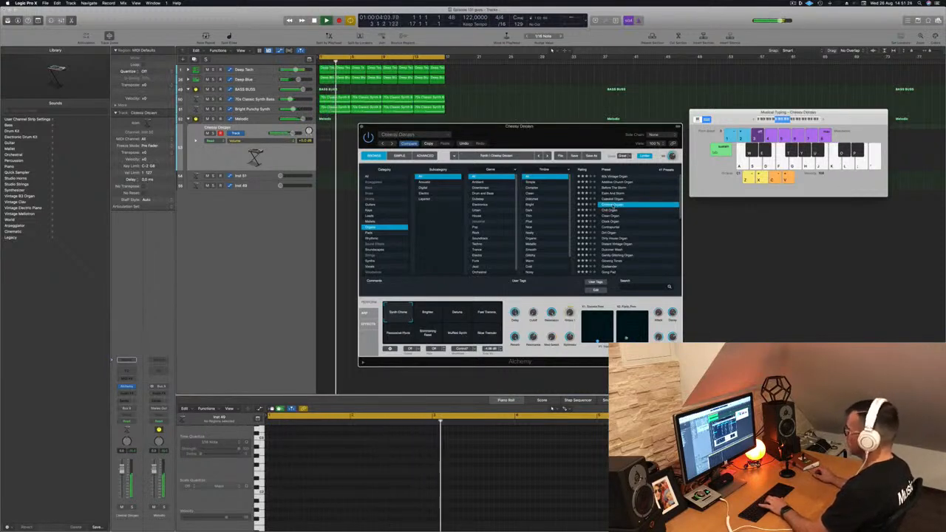
drag(587, 129, 705, 153)
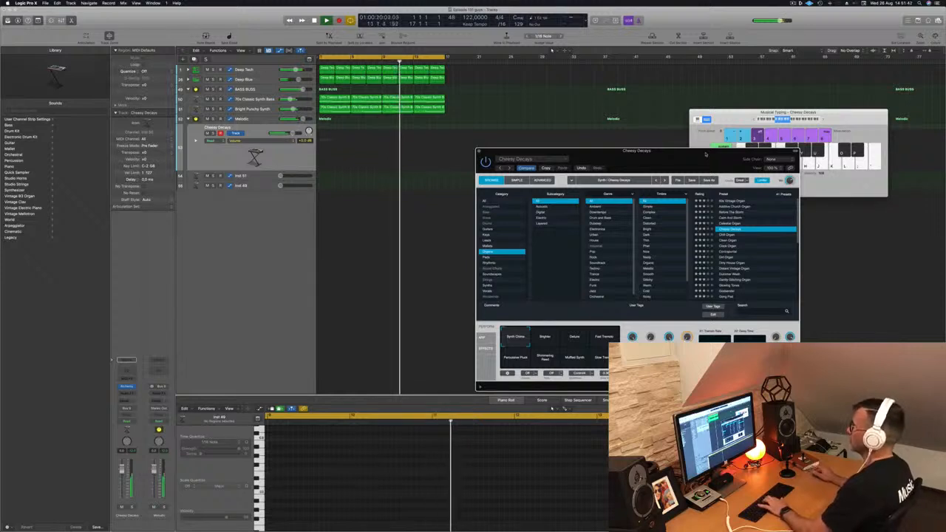
Step: Audition the Chill Organ, Gong Pad and Calm and Storm presets in Alchemy during playback, trying Gong Pad's second performance snapshot
key(Down)
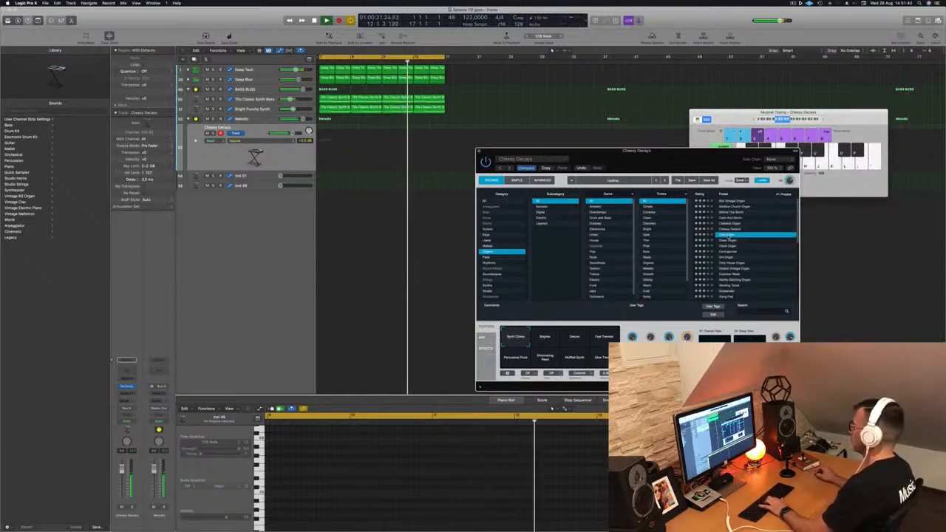
scroll(751, 244, down, 5)
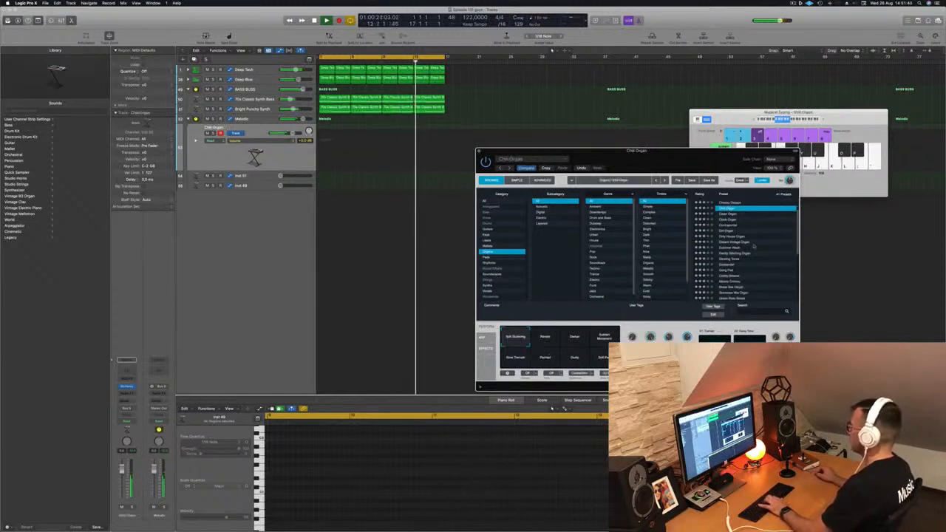
click(735, 235)
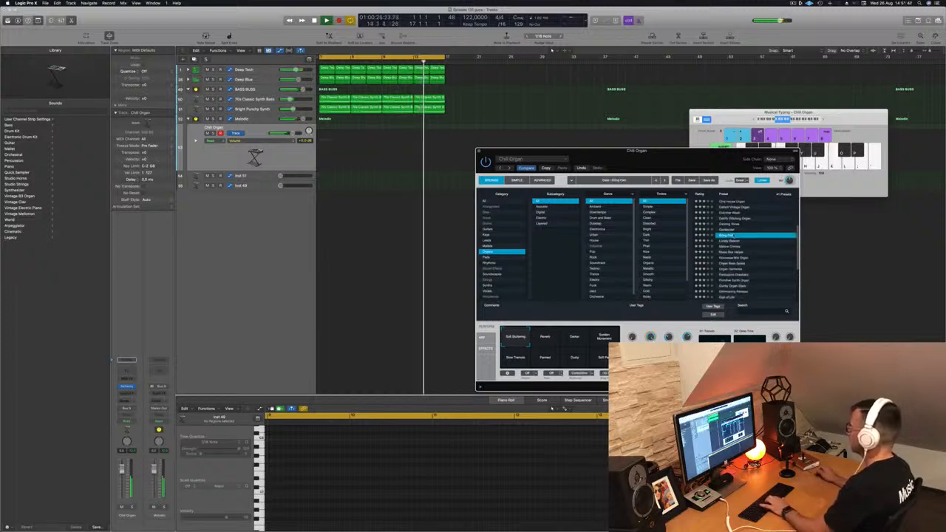
scroll(761, 247, down, 1)
scroll(761, 247, down, 4)
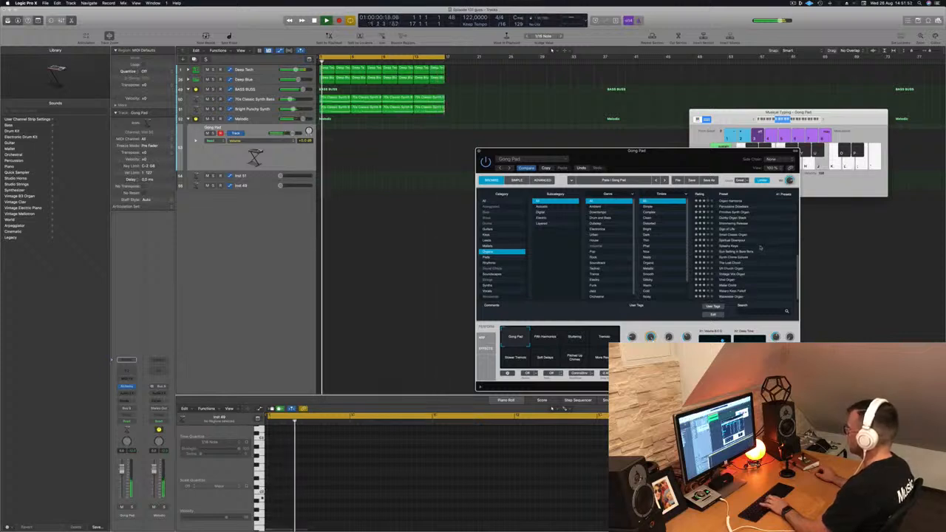
click(546, 338)
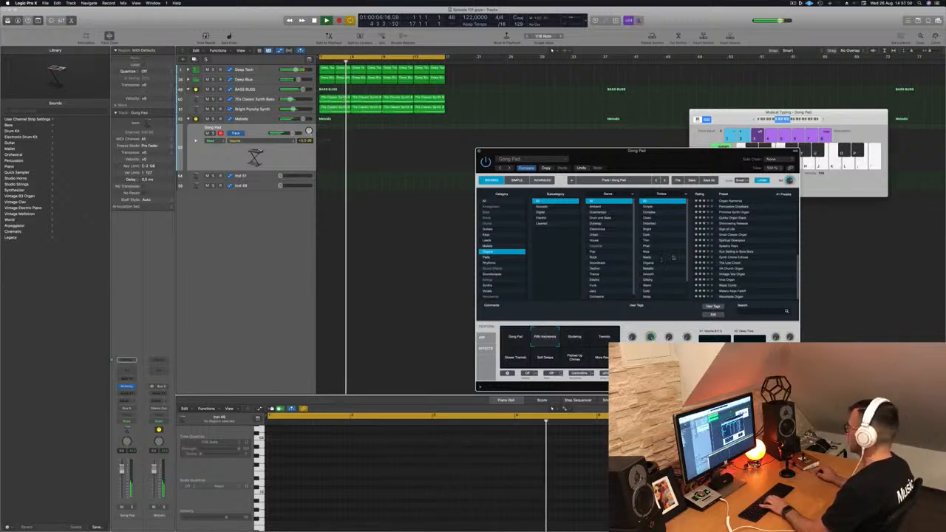
scroll(734, 222, up, 4)
scroll(734, 222, up, 5)
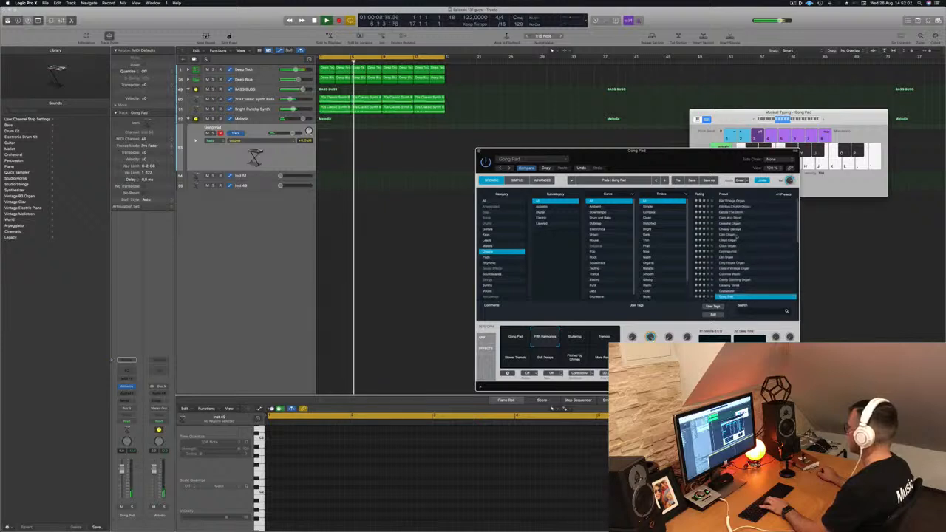
click(736, 219)
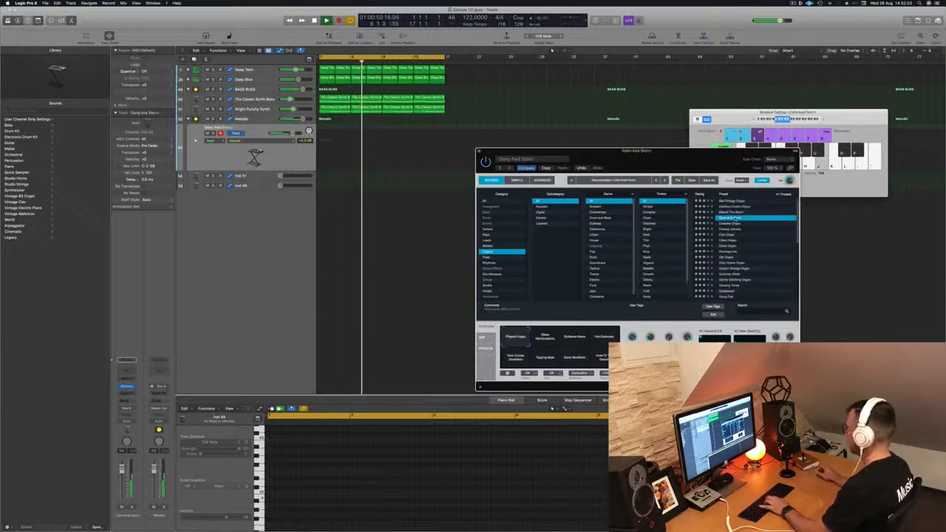
click(729, 234)
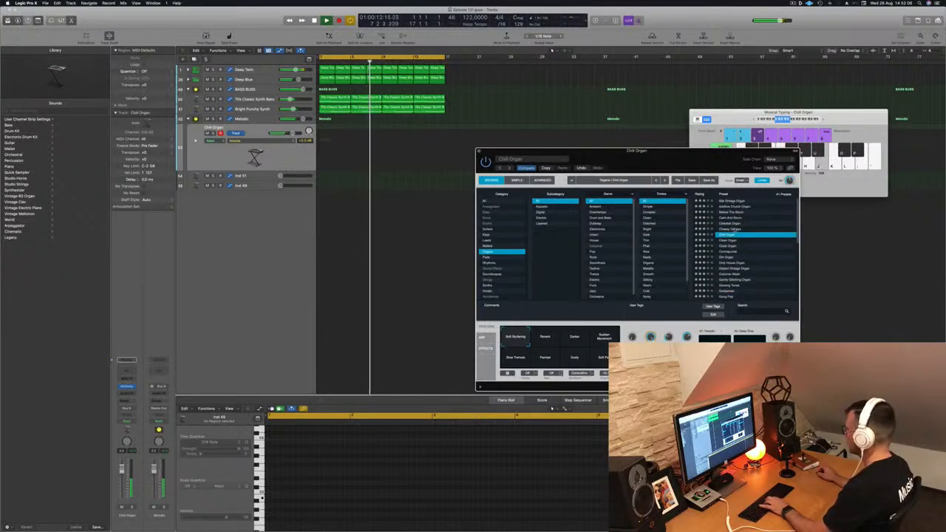
Step: Load the Cheesy Decays preset in Alchemy and compare its performance snapshots, ending on the first one
key(Up)
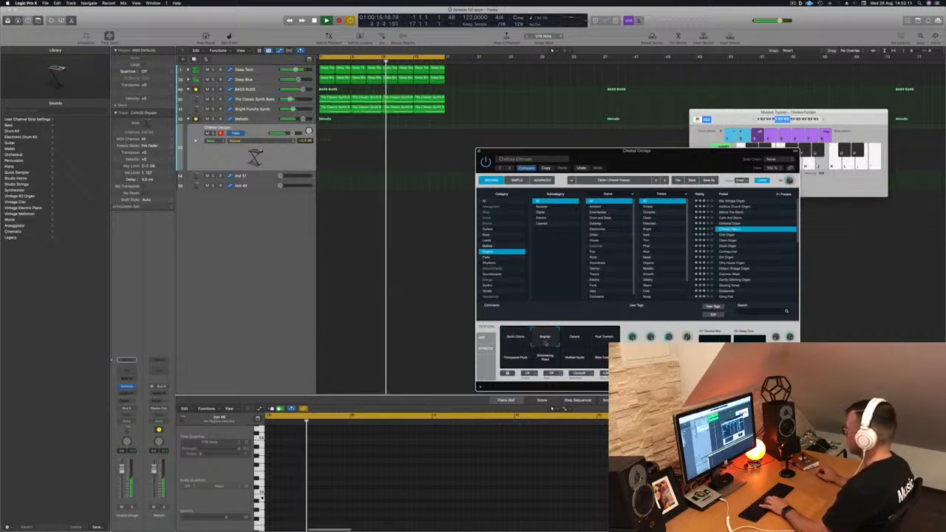
click(576, 338)
click(603, 337)
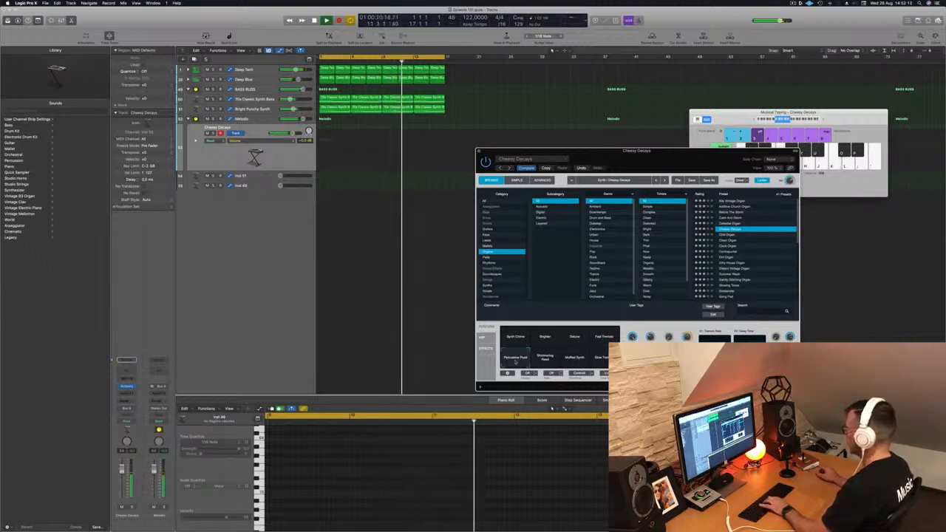
click(549, 358)
click(576, 359)
click(602, 359)
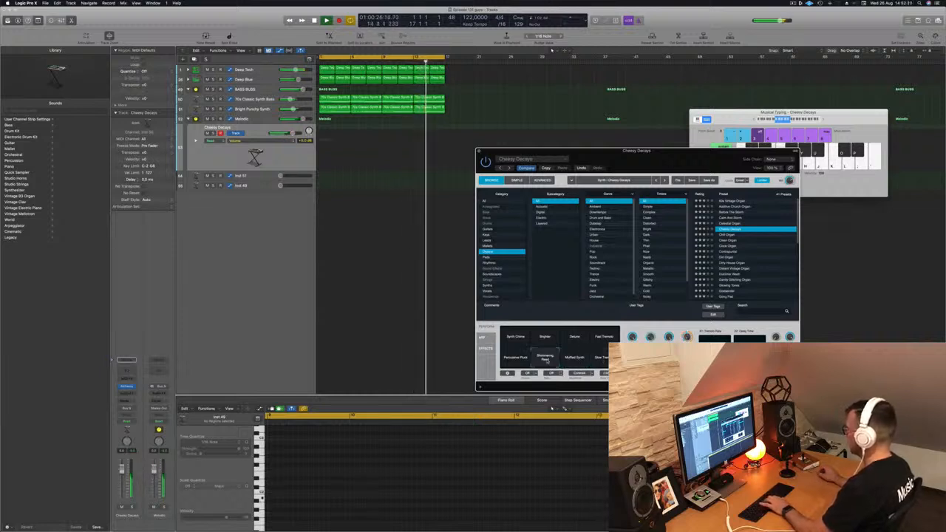
click(546, 340)
click(514, 340)
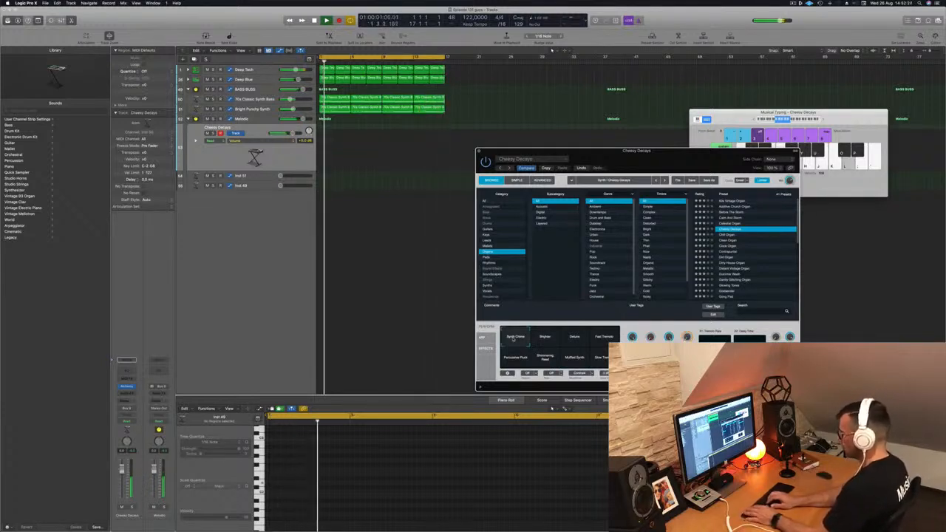
Step: Record a six-note melody D, C, B, B, C, D on the Cheesy Decays track and move its region to start at bar 3
key(l)
key(k)
key(j)
key(j)
key(k)
key(l)
key(space)
key(space)
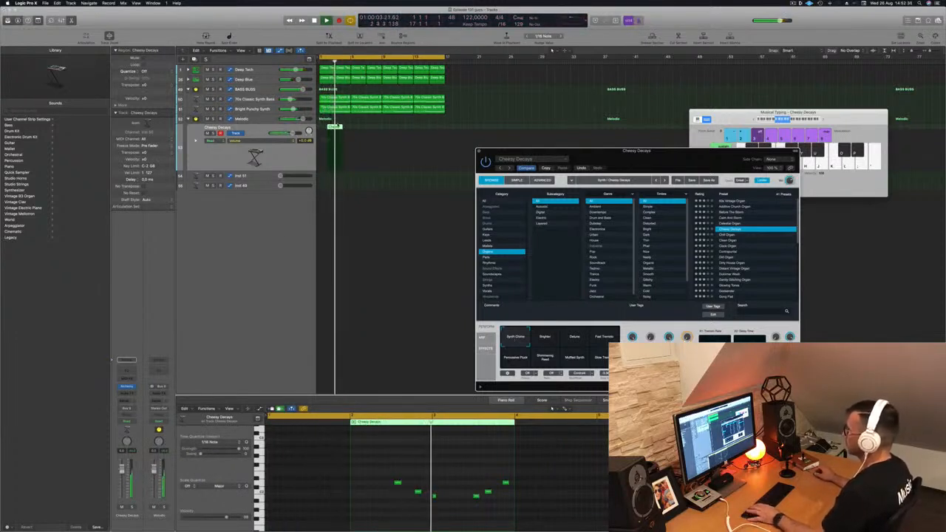
mouse_move(335, 127)
mouse_down()
mouse_move(338, 172)
mouse_move(341, 129)
mouse_up()
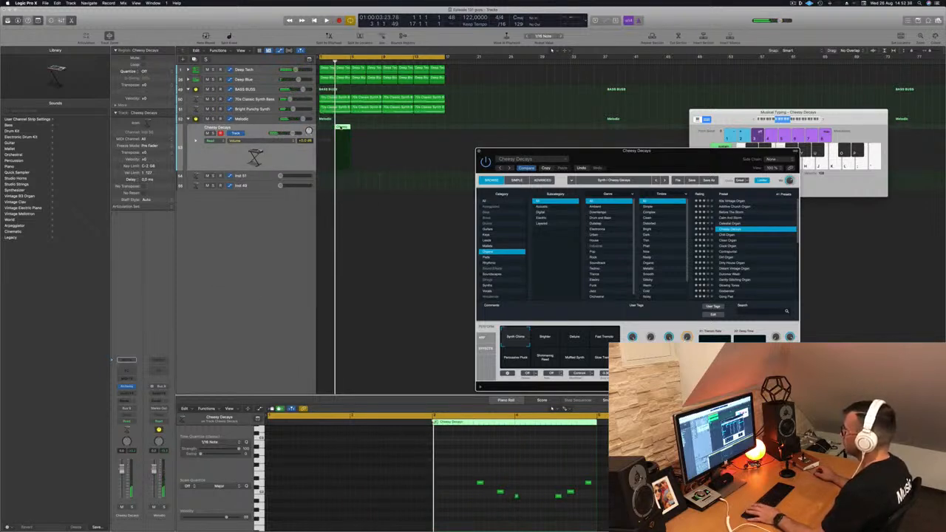
Step: Nudge the melody's first two notes slightly earlier and copy the region along the track so four evenly spaced regions fill the loop
key(super+Left)
drag(443, 472, 567, 522)
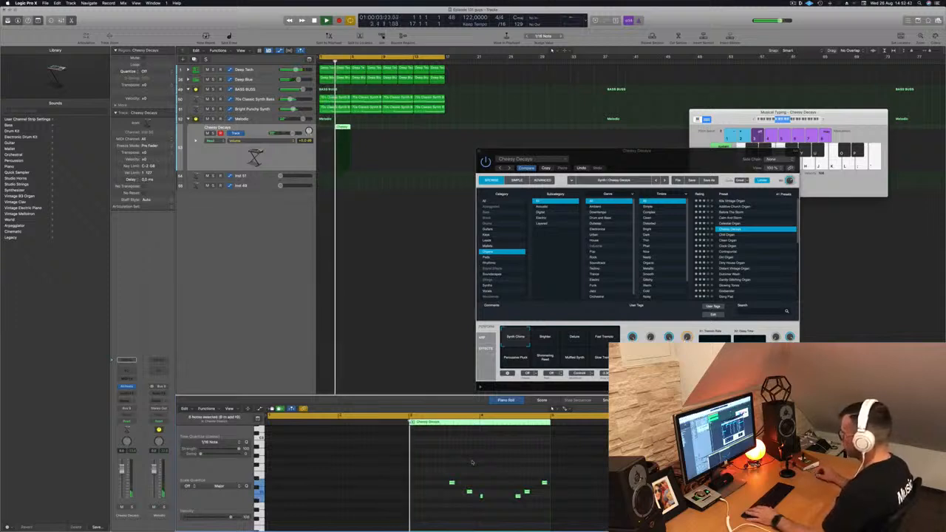
drag(444, 470, 547, 507)
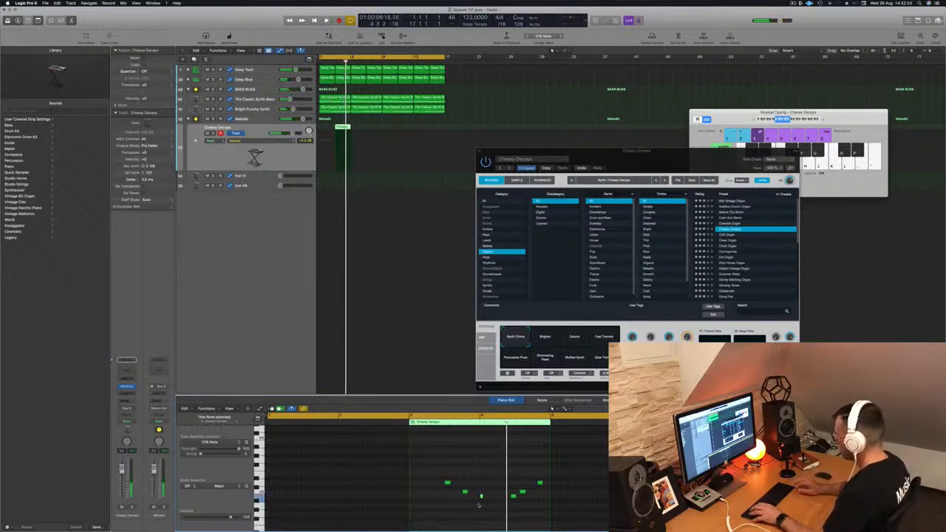
drag(507, 468, 552, 510)
key(alt+Right)
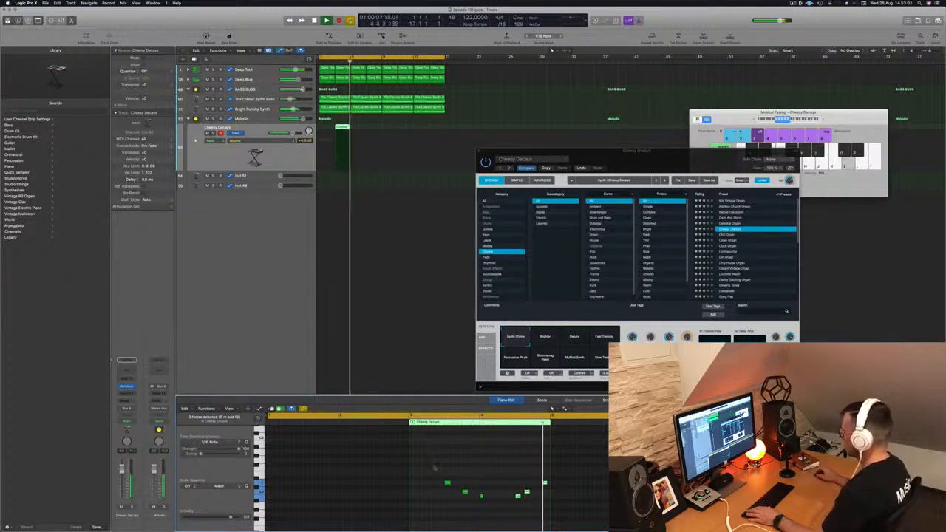
drag(342, 127, 406, 133)
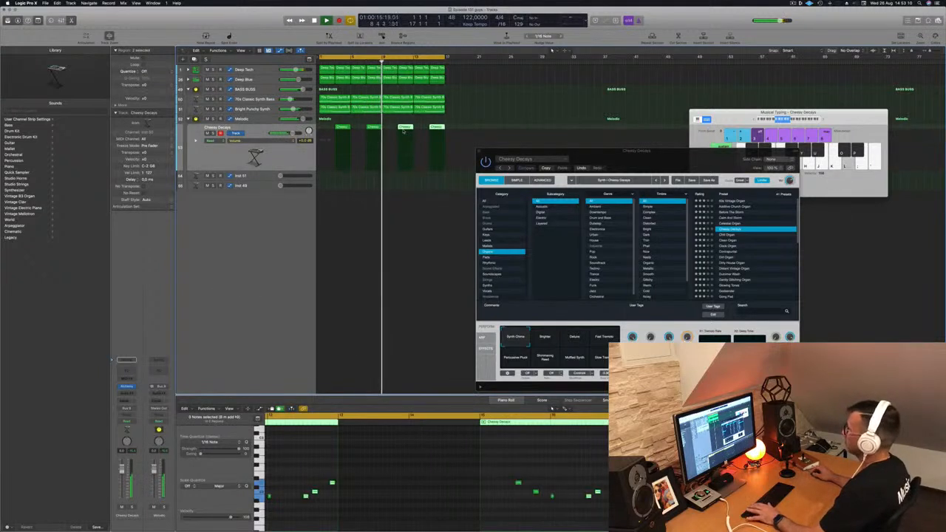
Step: Open Alchemy on the Inst 51 track, place its window clear of the regions and filter the presets to the Plucked subcategory
click(266, 179)
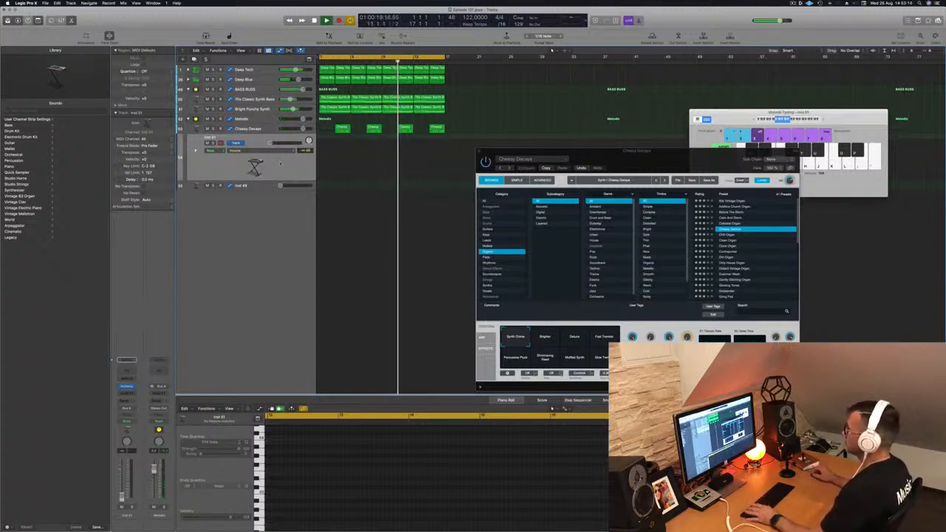
click(127, 387)
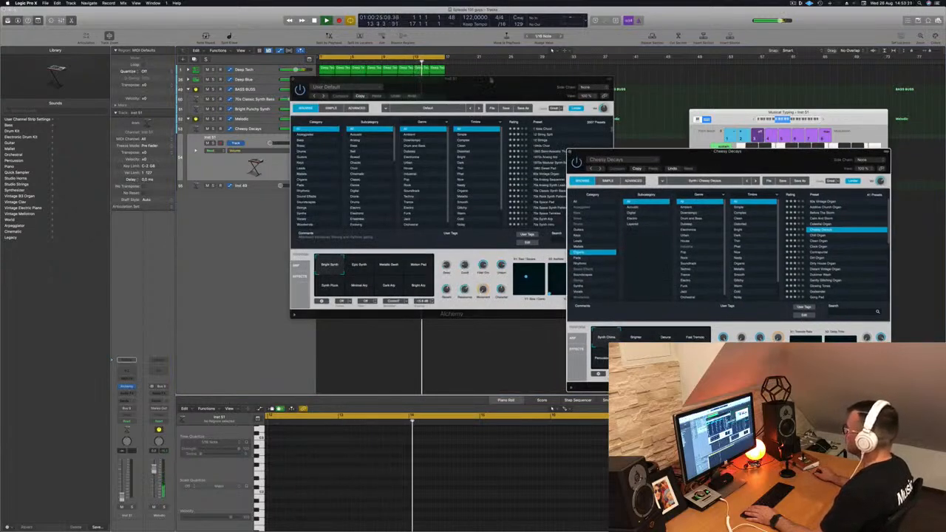
drag(492, 79, 616, 142)
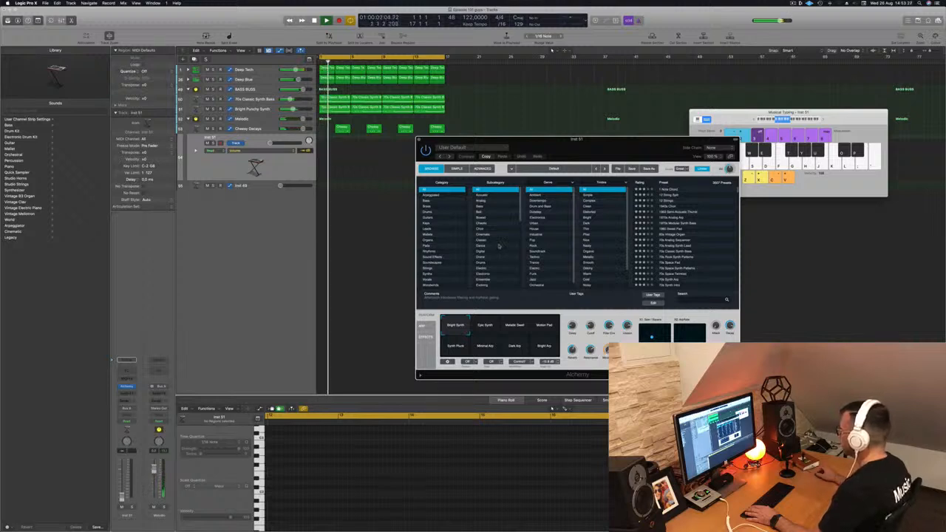
scroll(603, 237, down, 5)
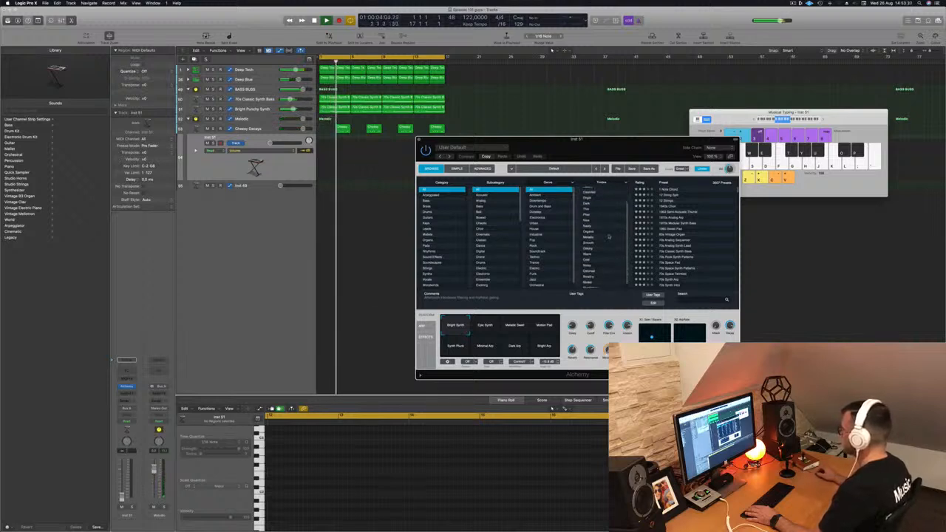
scroll(608, 237, up, 5)
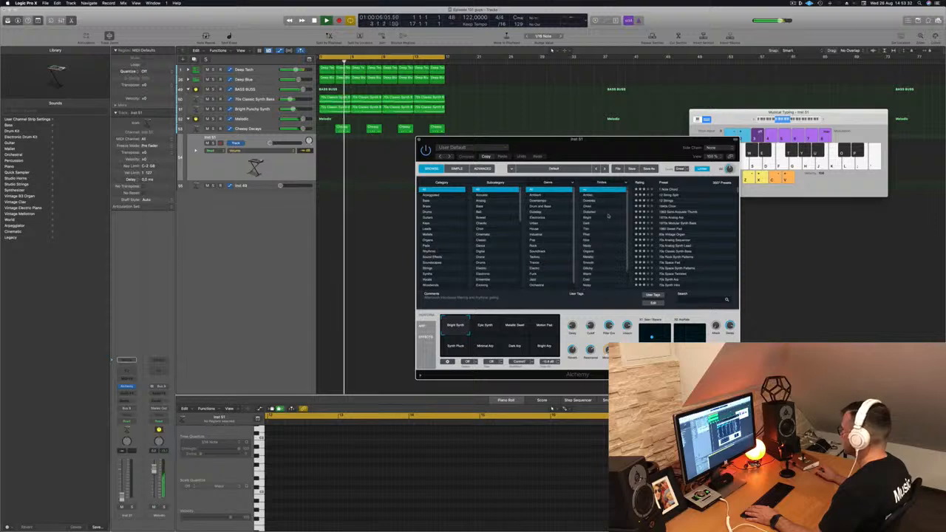
scroll(611, 229, down, 5)
scroll(505, 213, down, 8)
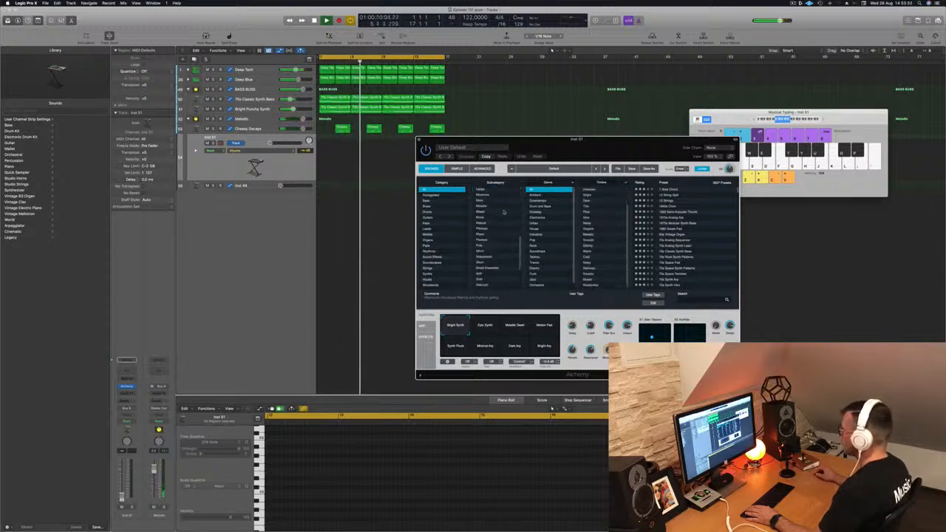
click(482, 241)
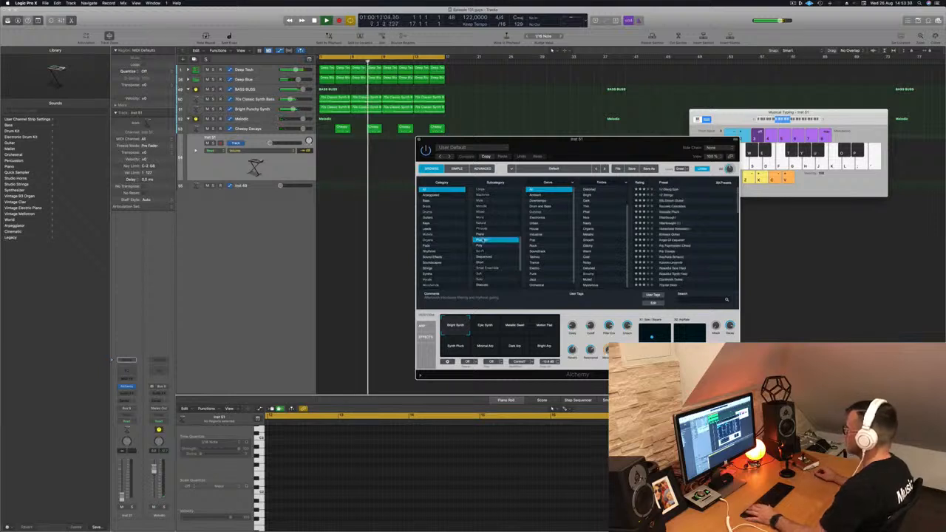
Step: Raise the Inst 51 track's volume, keep that track selected and play a few test notes on its default Alchemy sound
drag(271, 144, 286, 144)
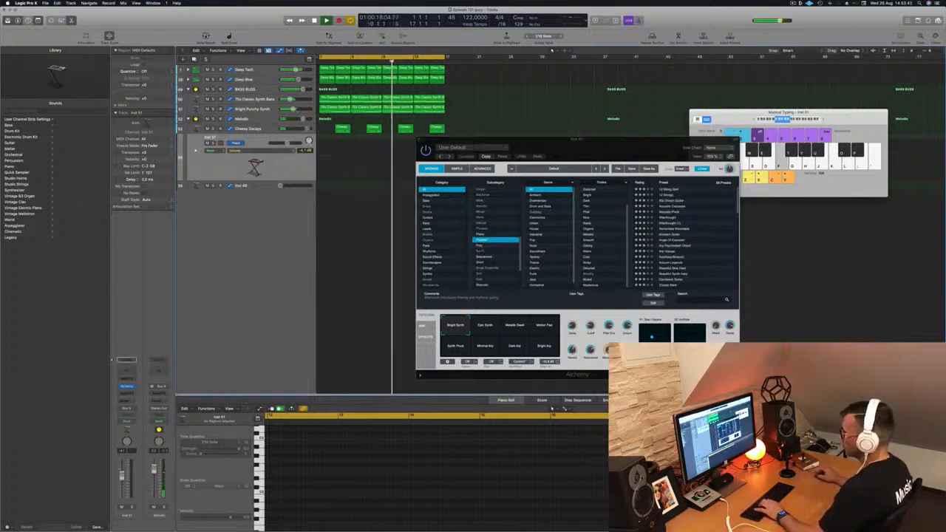
click(268, 128)
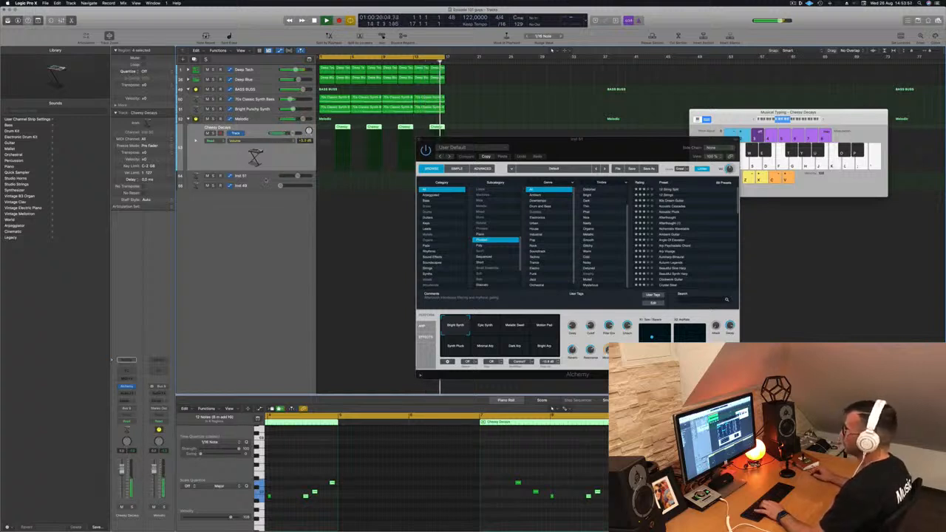
click(267, 177)
key(k)
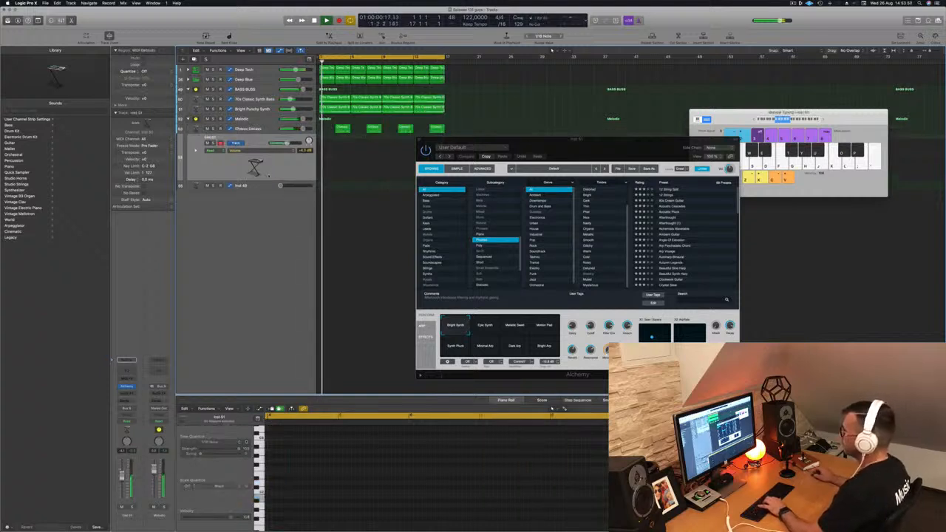
key(j)
key(h)
Step: Audition the Afterthought and Acoustic Pluck presets with test notes and raise the Musical Typing octave
click(671, 216)
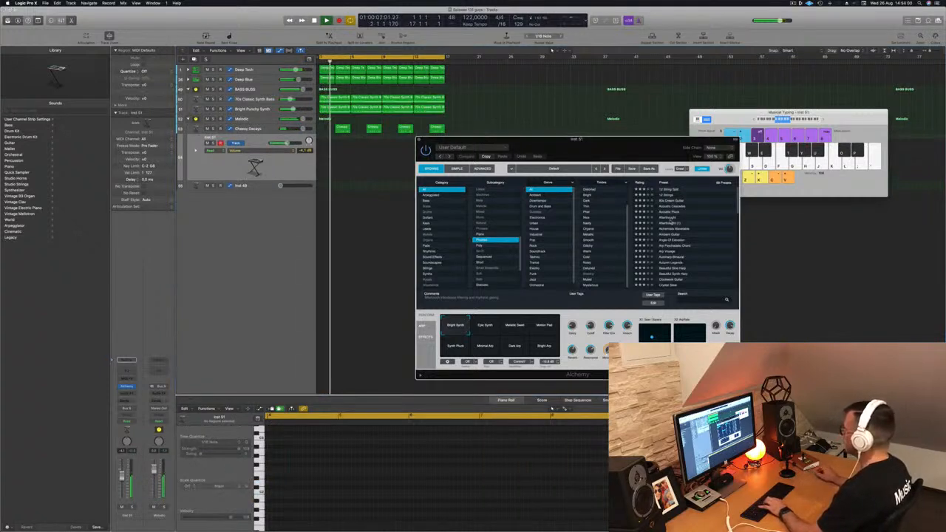
click(672, 216)
click(671, 212)
key(h)
key(h)
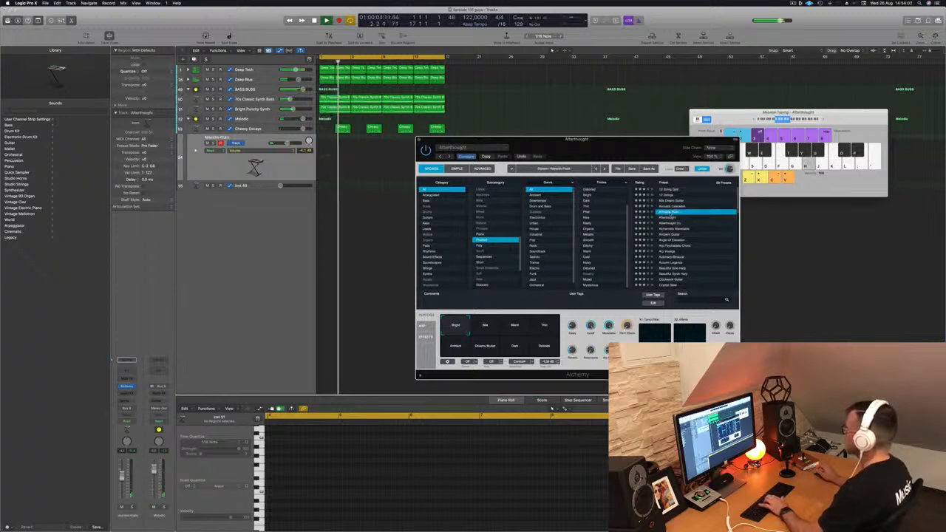
key(k)
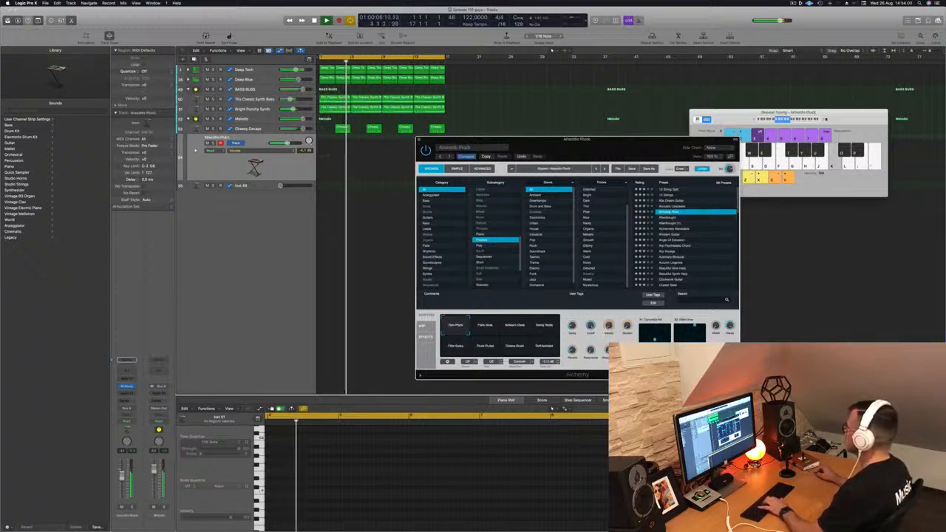
click(824, 120)
key(j)
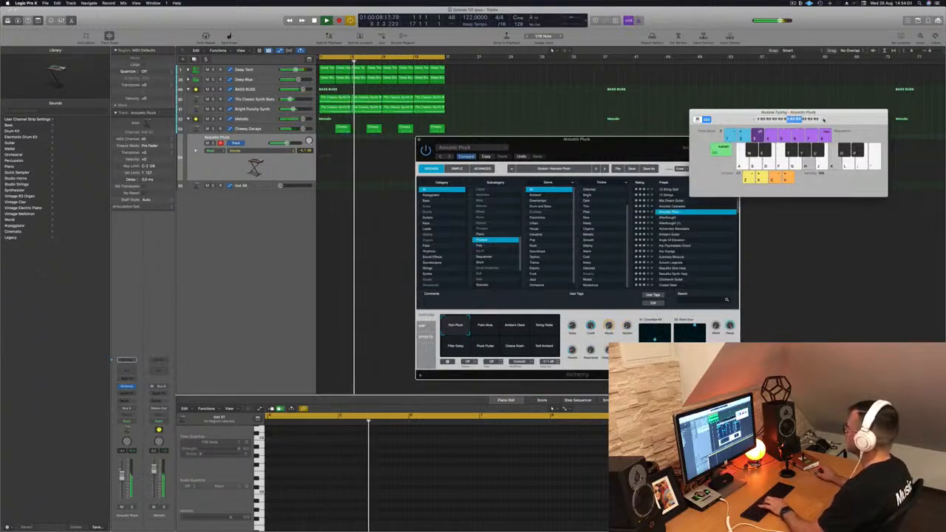
Step: Audition the presets from Alchemists Wavetable and Ambient Guitar down to Arp Psychedelic Chord, and lower the Musical Typing octave
click(687, 230)
key(k)
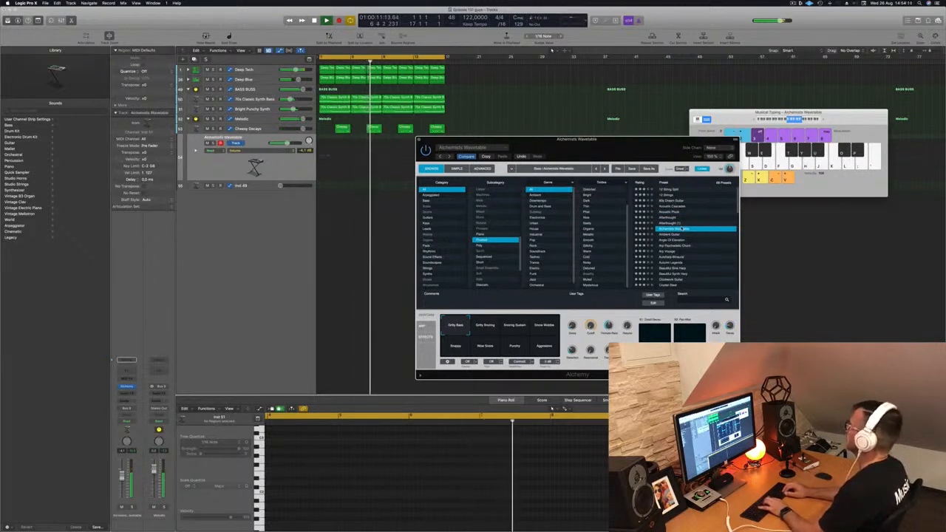
key(Down)
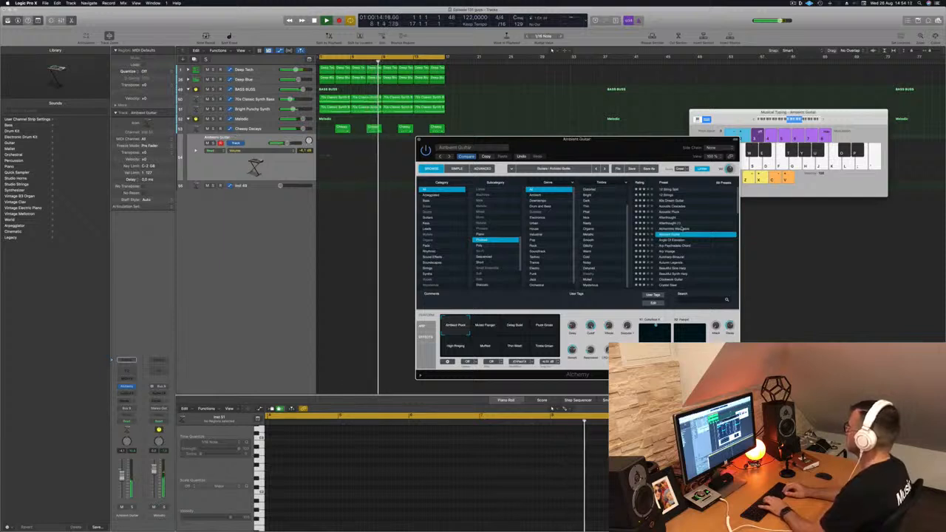
key(Down)
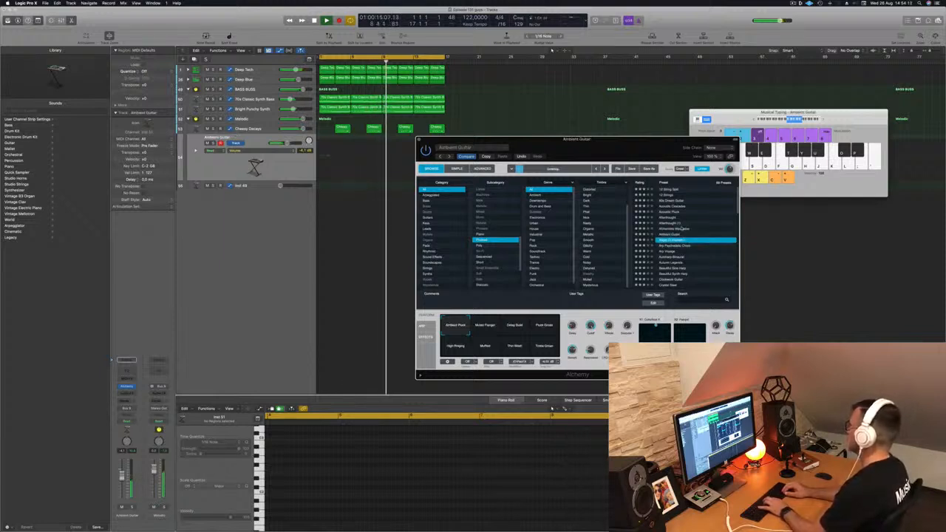
key(Down)
click(754, 119)
key(k)
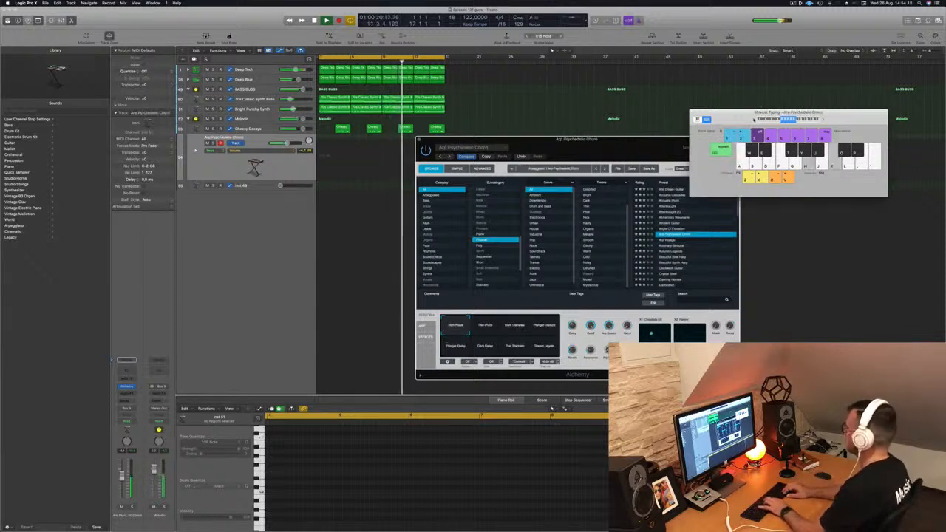
Step: Try the Autumn Legends preset, lower the track's volume, and settle on the Beautiful Synth Harp preset after trying Beautiful Sine Harp
key(Down)
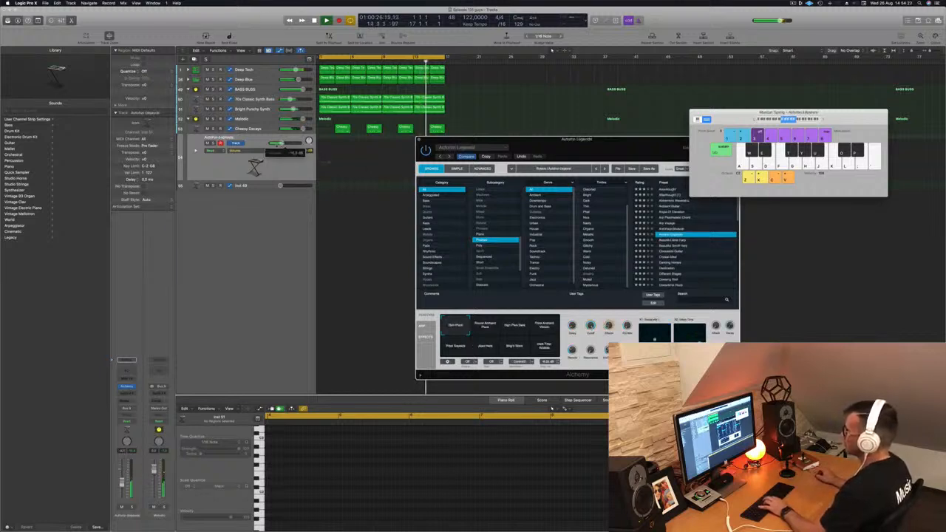
drag(282, 145, 282, 145)
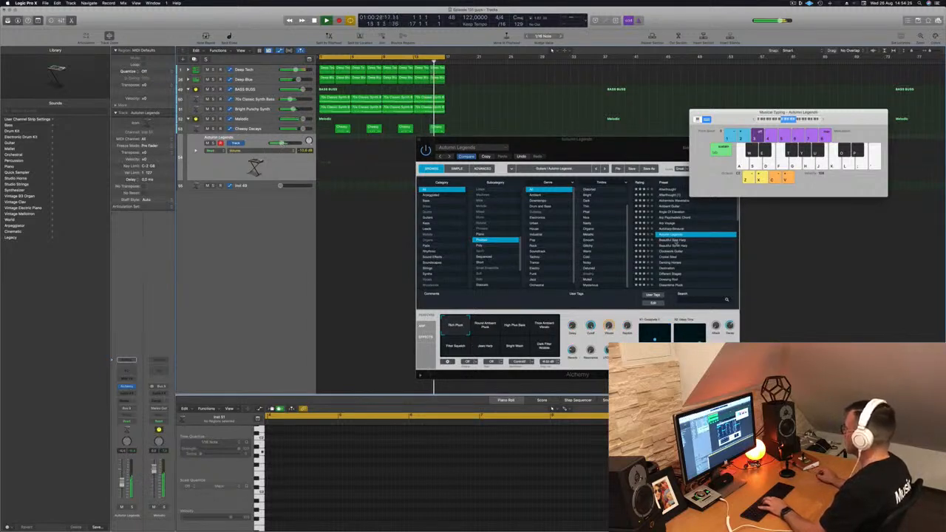
click(674, 241)
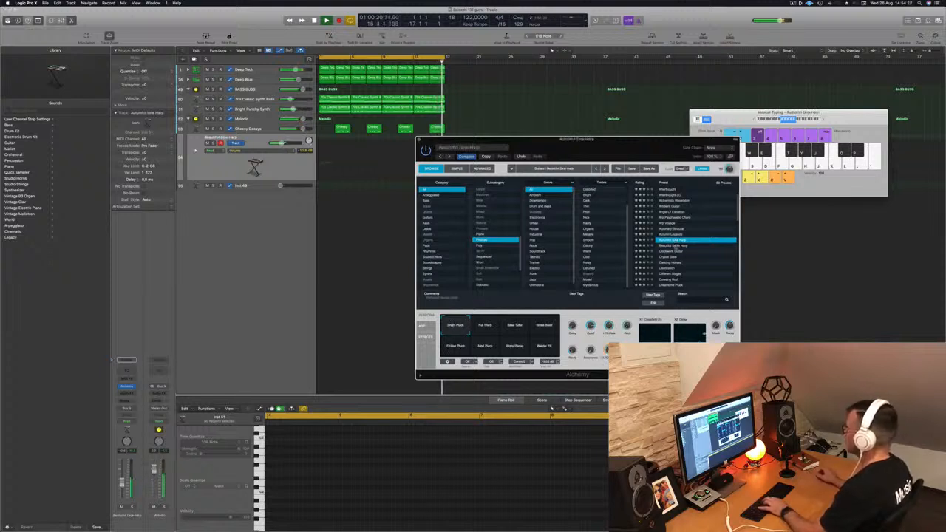
click(680, 247)
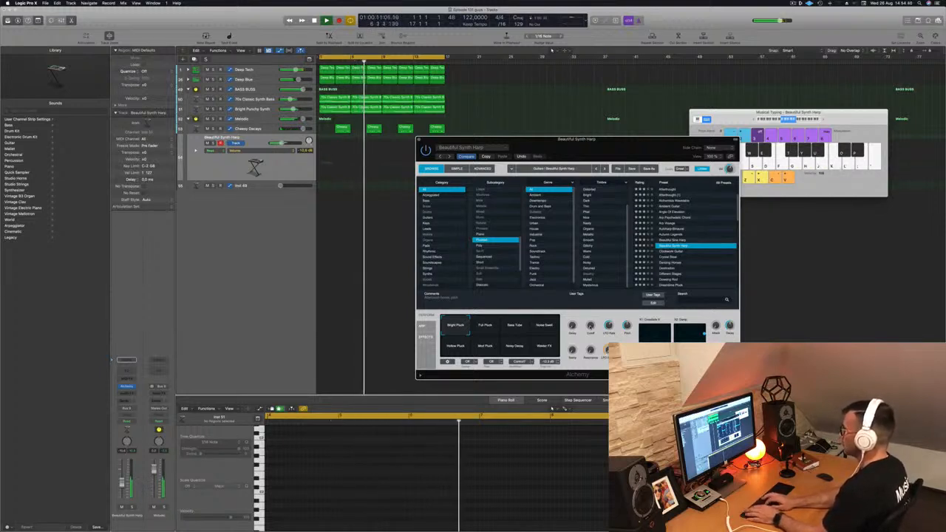
Step: Record a repeating pattern on two pitches on the Beautiful Synth Harp track and move its region to start at bar 1
key(r)
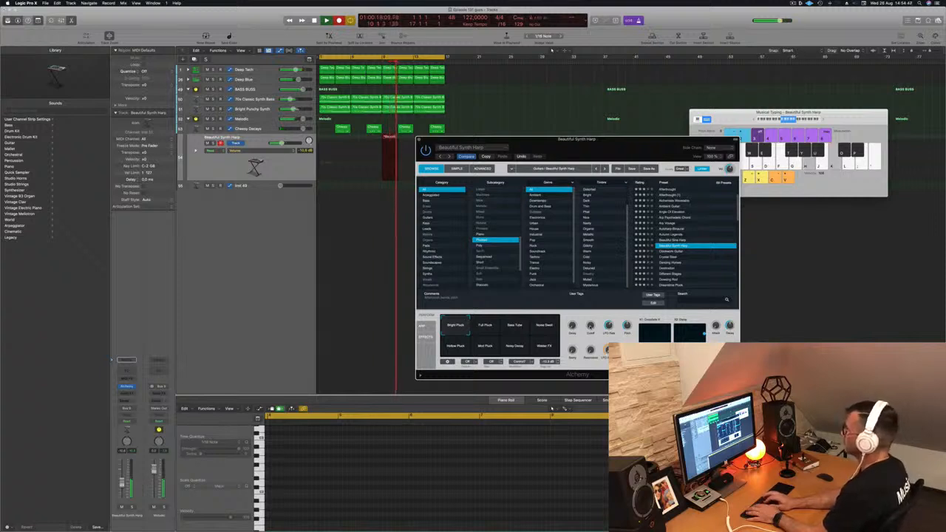
key(space)
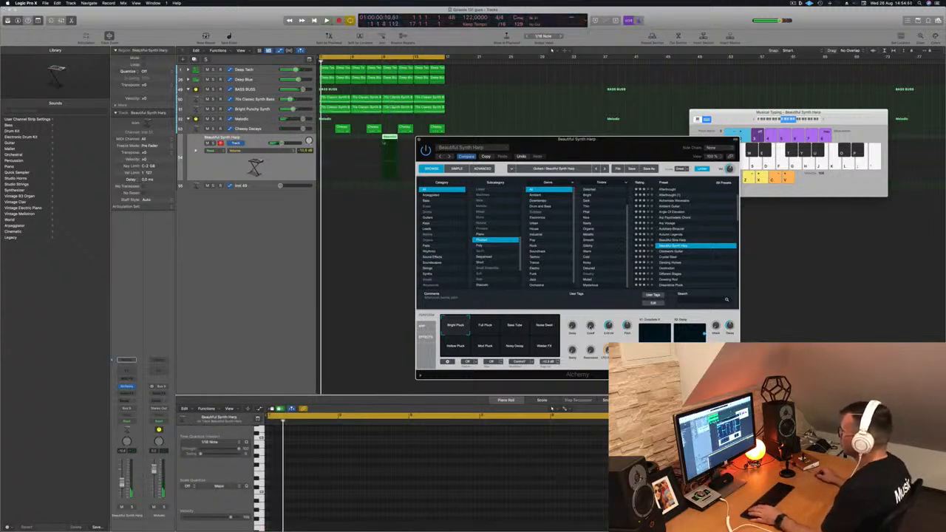
drag(382, 143, 322, 148)
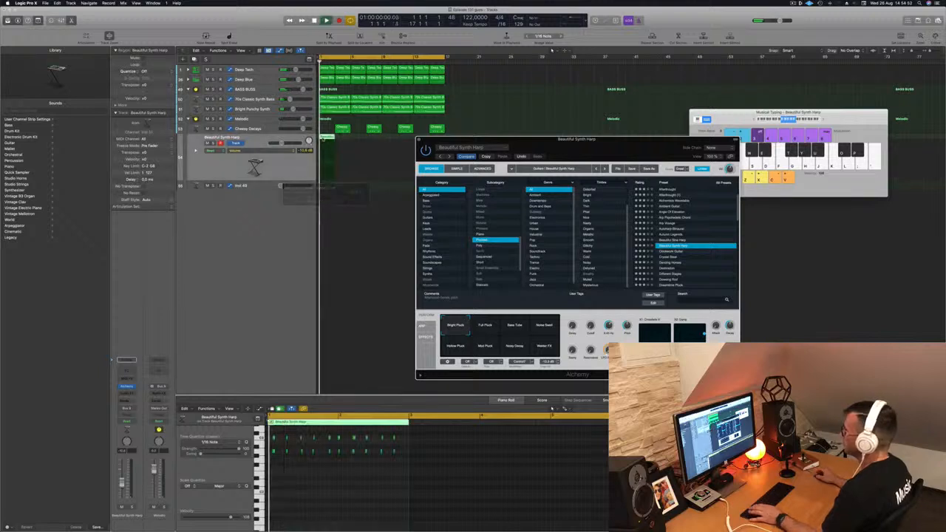
Step: Play back the harp pattern from the start and select its last upper note in the Piano Roll
key(space)
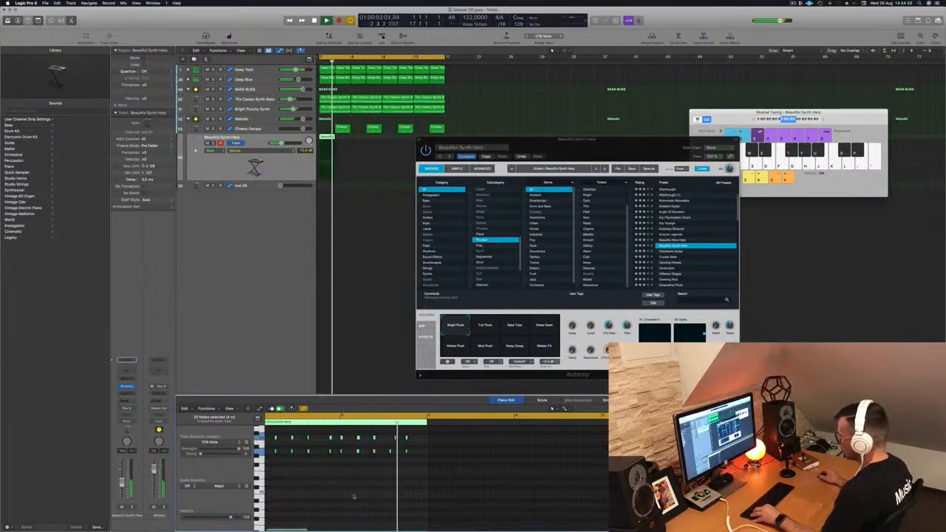
scroll(368, 493, up, 2)
click(413, 438)
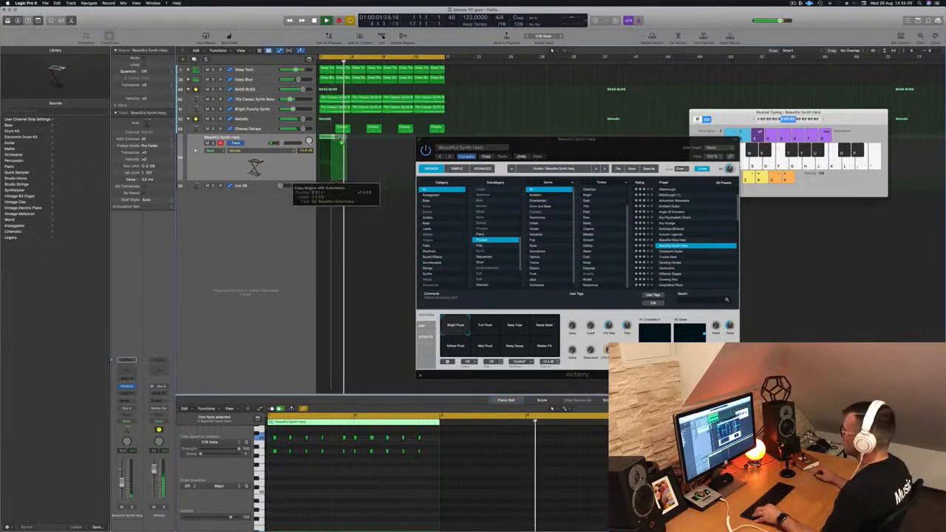
Step: Repeat the Beautiful Synth Harp region along its track so it fills the cycle range up to bar 17
key(super+r)
drag(323, 138, 390, 141)
click(386, 154)
Step: Audition several Alchemy performance snapshots on the harp, return to Bright Pluck, and close the instrument window
drag(561, 146, 584, 123)
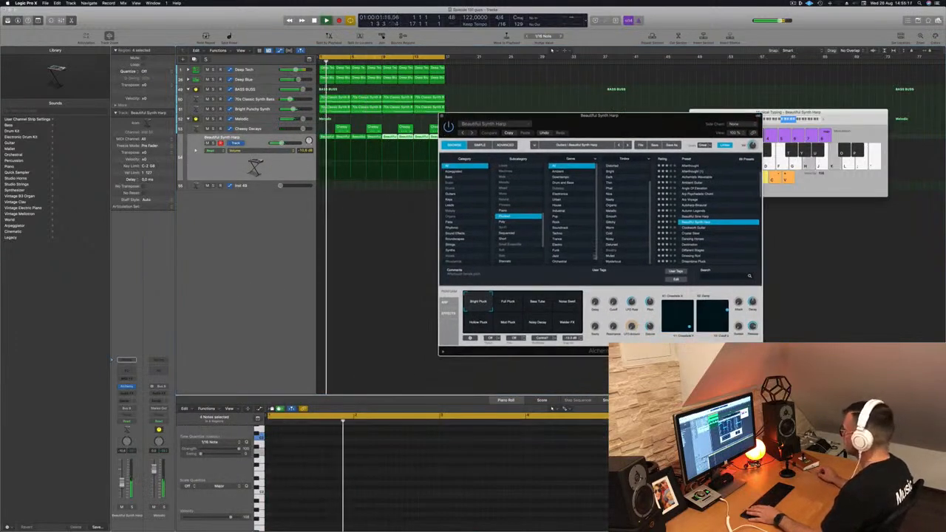
click(534, 303)
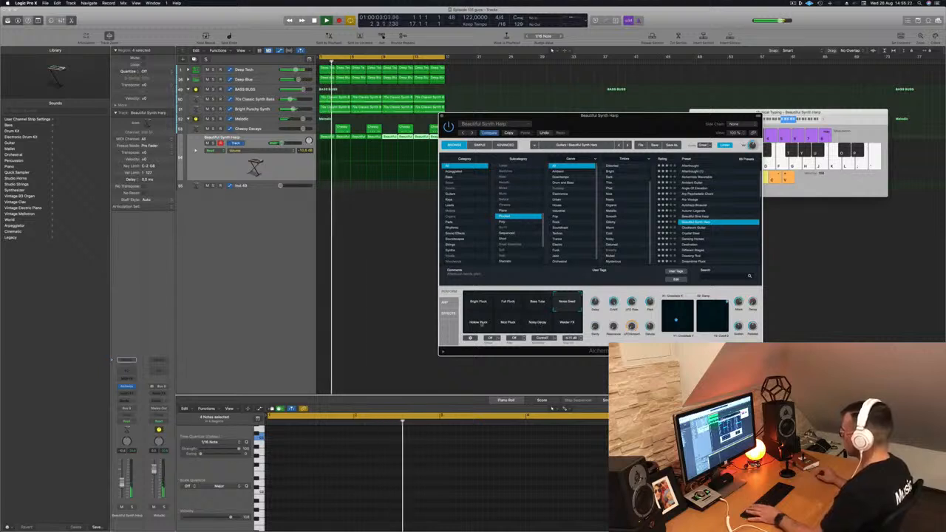
click(508, 323)
click(539, 326)
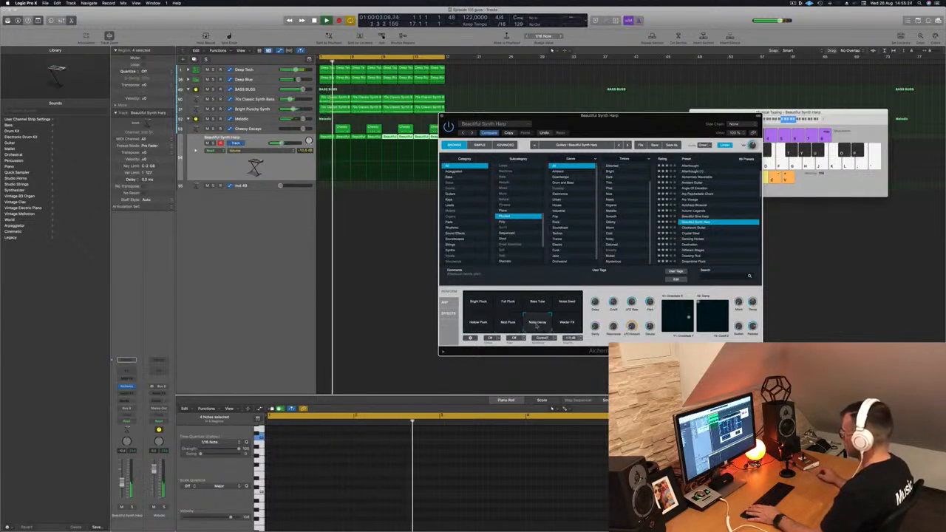
click(484, 306)
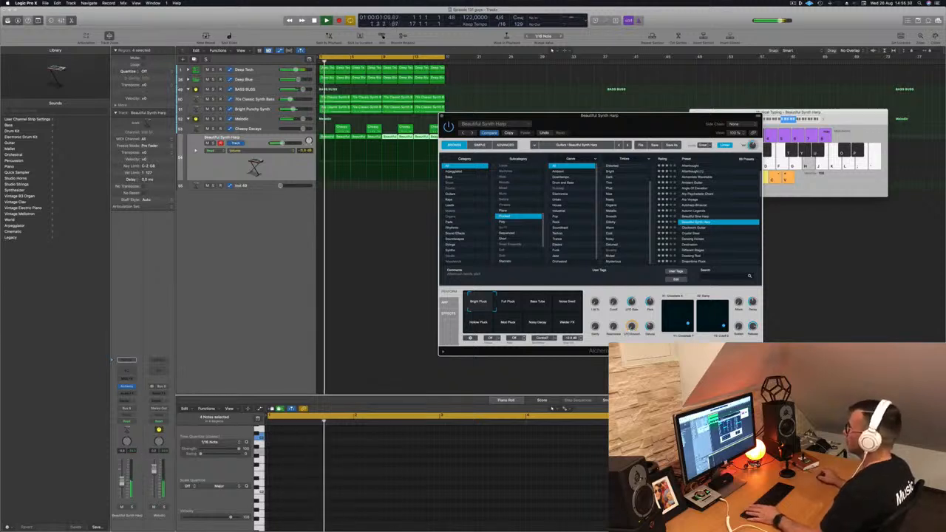
drag(615, 119, 582, 132)
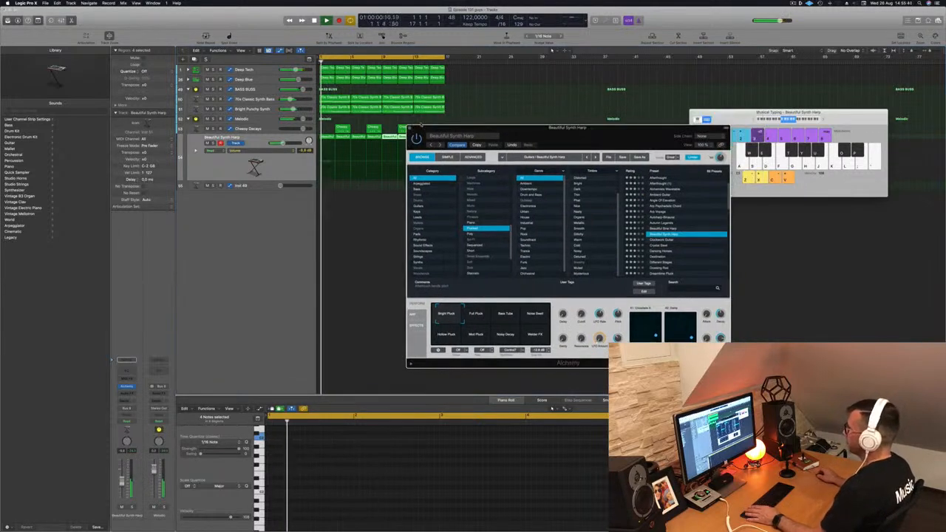
click(410, 129)
click(358, 223)
key(space)
key(space)
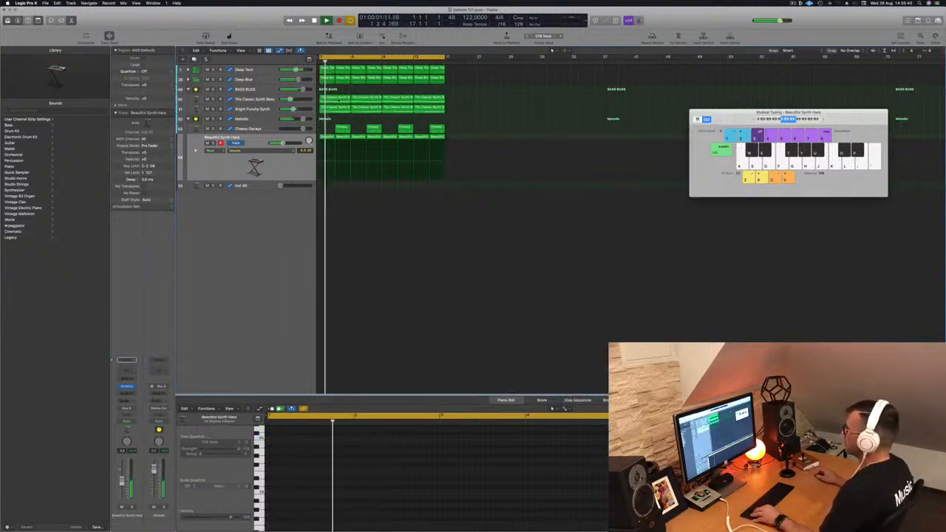
Step: Copy the first 70s Classic Synth Bass region to the empty instrument track and delete its two short notes
click(336, 99)
drag(335, 150, 335, 188)
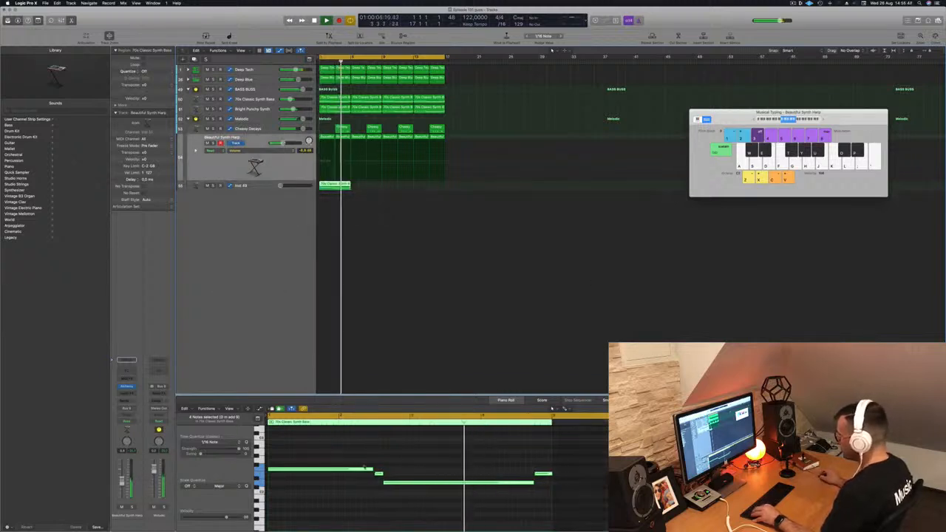
key(space)
scroll(382, 464, down, 1)
click(379, 474)
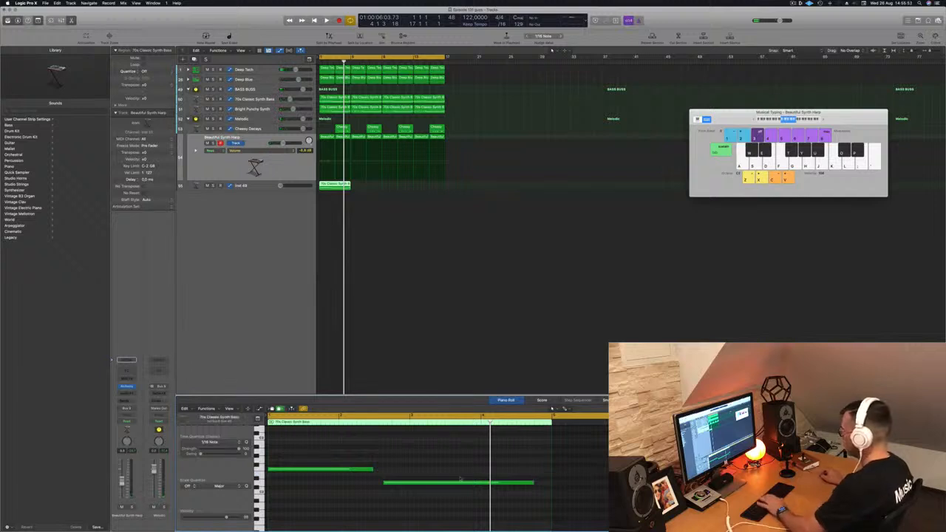
Step: Align both long notes at the start of the region and make each two bars long to form a chord
drag(435, 483, 319, 488)
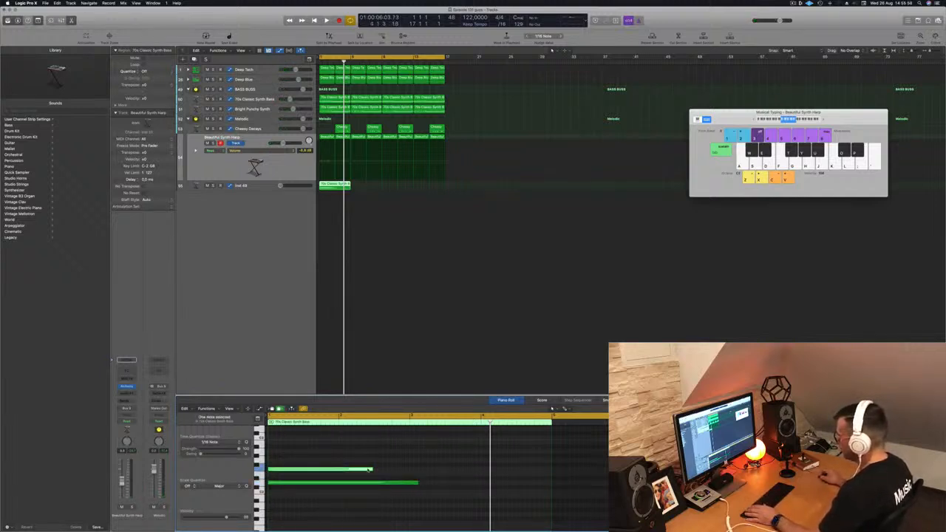
drag(372, 469, 408, 484)
drag(385, 450, 367, 490)
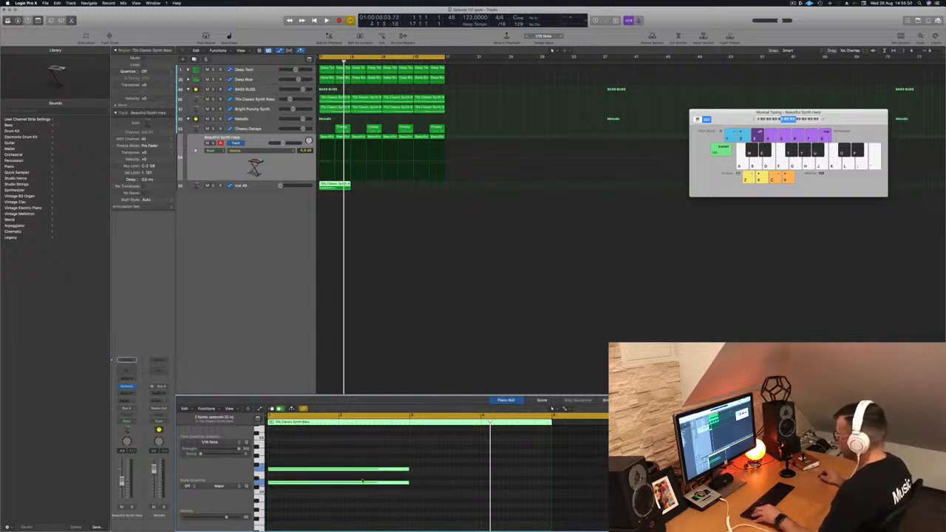
Step: Duplicate the two-note chord into the region's second half and repeat the region along the track up to bar 17
drag(407, 476, 482, 471)
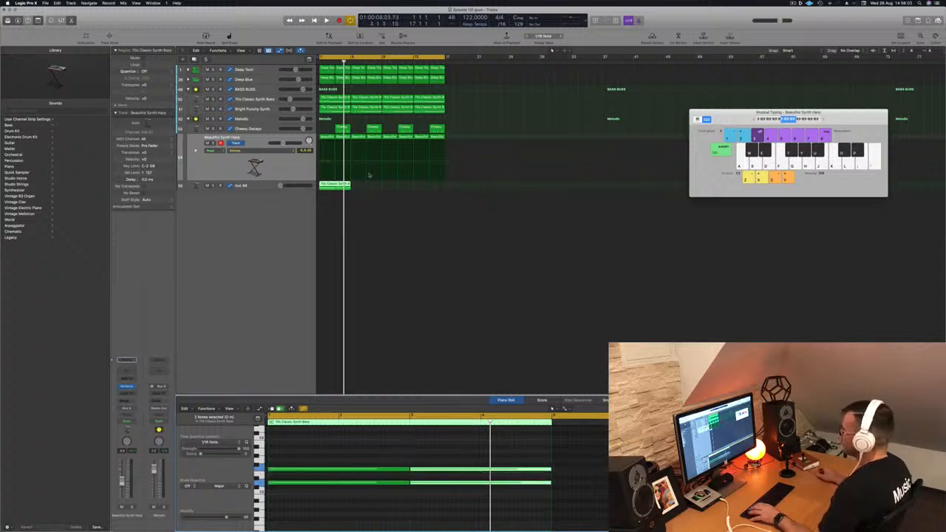
drag(342, 185, 402, 192)
shift+click(340, 188)
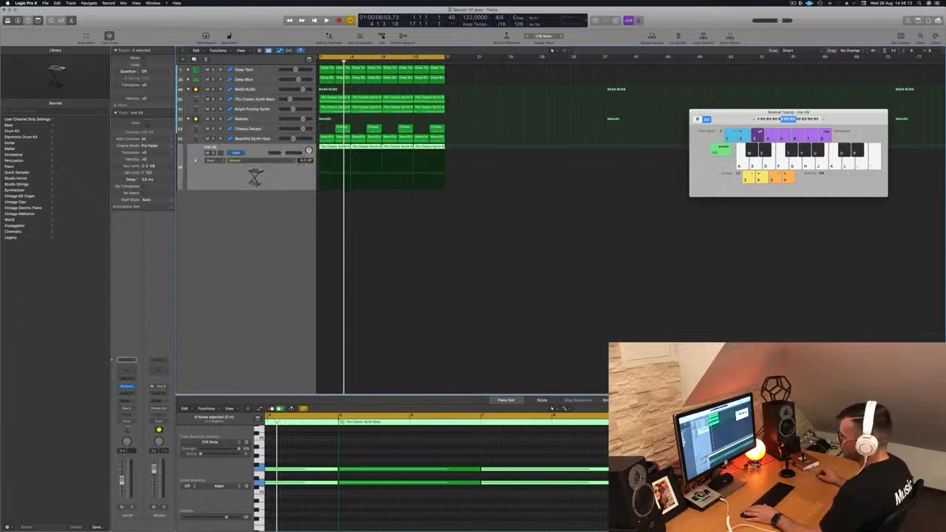
Step: Load the 1970s Analog Arp preset from Alchemy's Arpeggiated category on the new instrument track and play it back
click(126, 387)
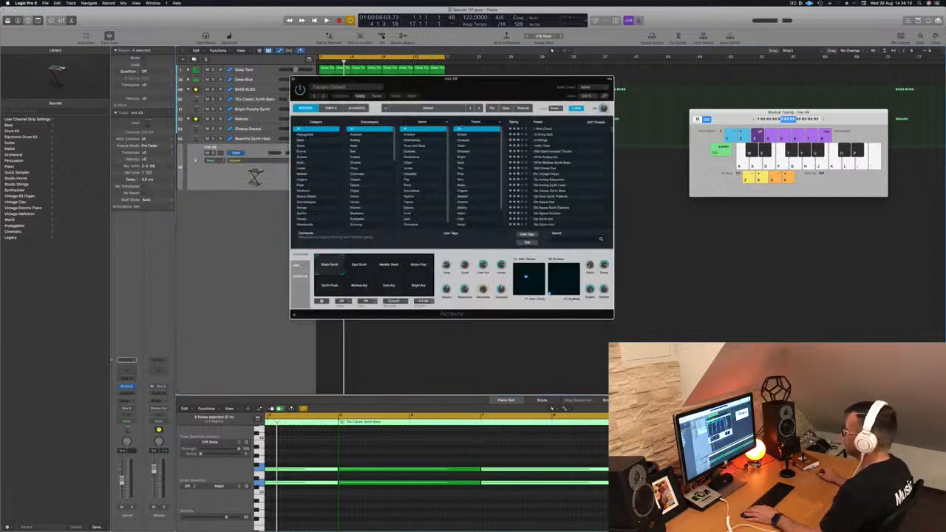
drag(355, 81, 414, 90)
click(372, 146)
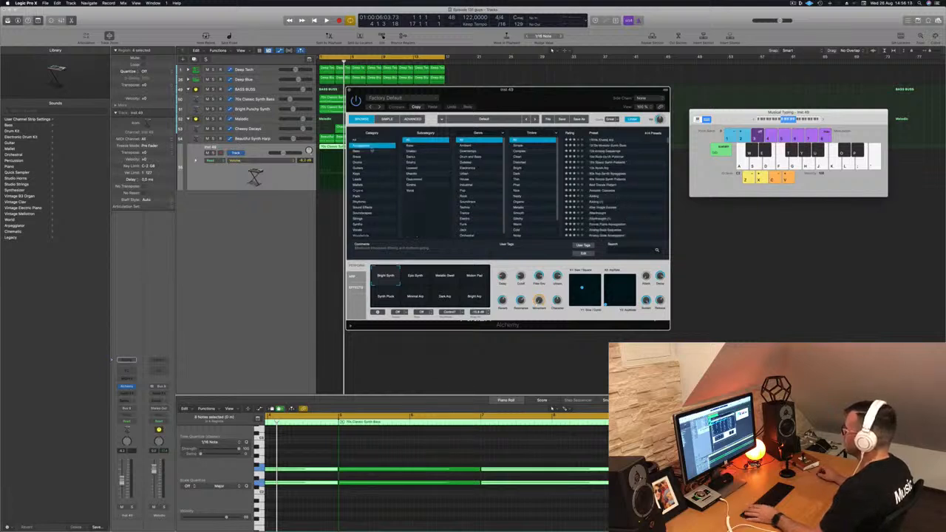
key(Down)
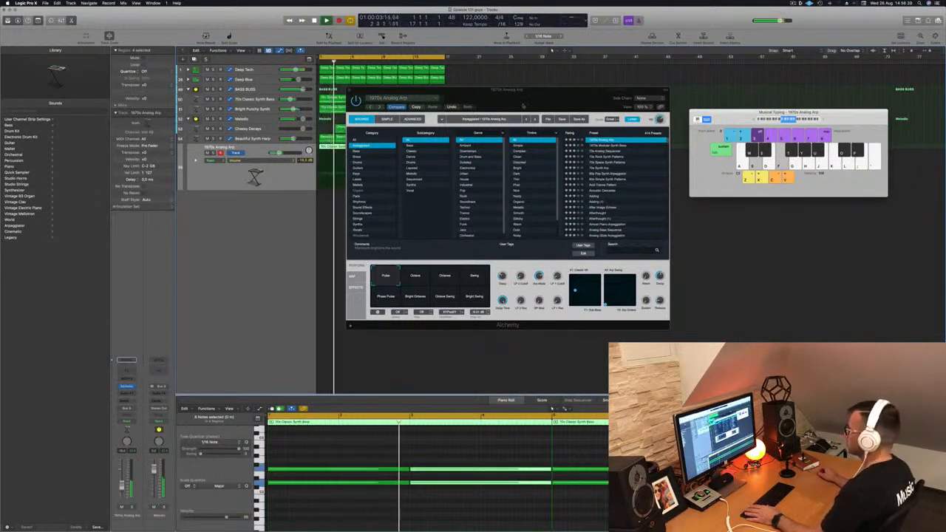
drag(507, 90, 582, 105)
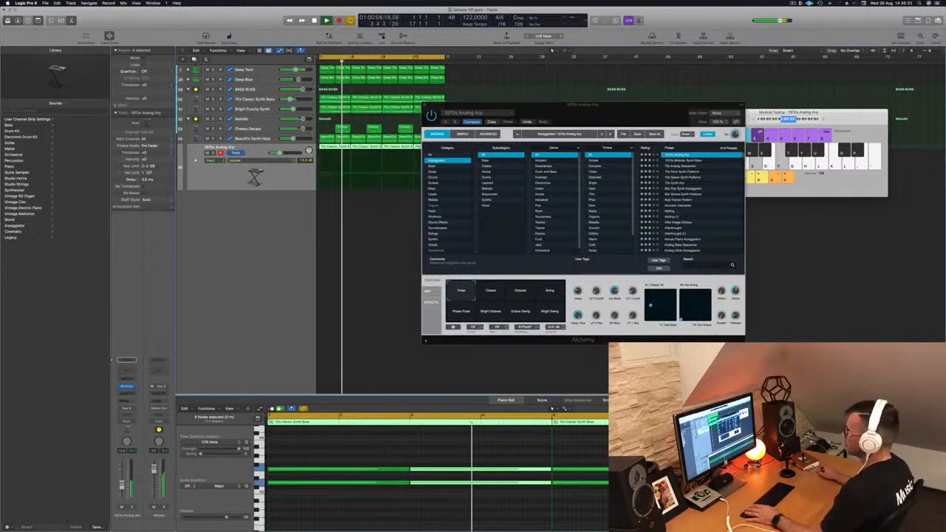
drag(606, 113, 685, 116)
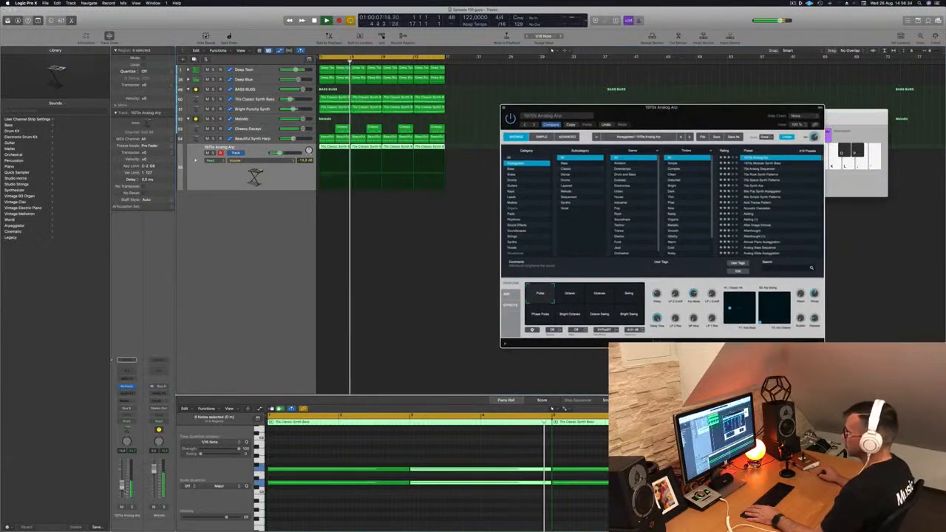
key(Return)
Step: Insert a Channel EQ on the Melodic track stack and enable its low-cut band
click(263, 119)
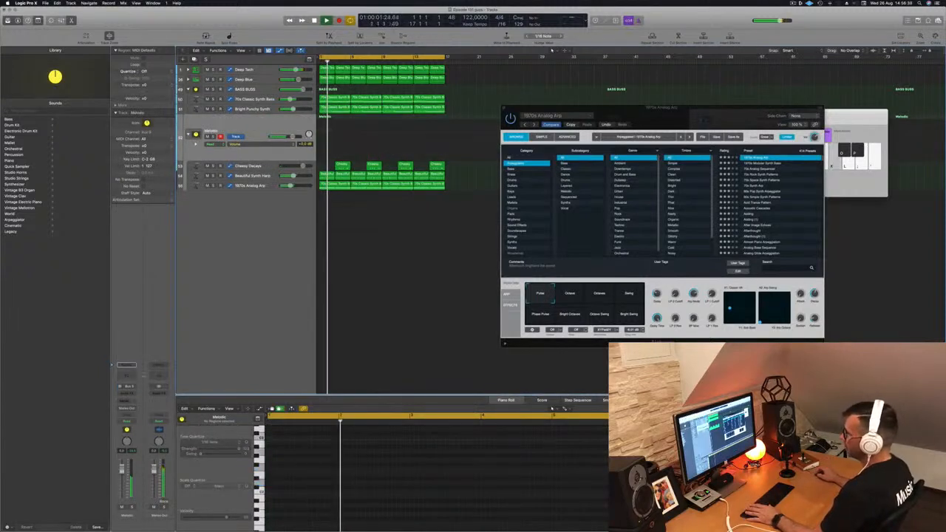
click(127, 376)
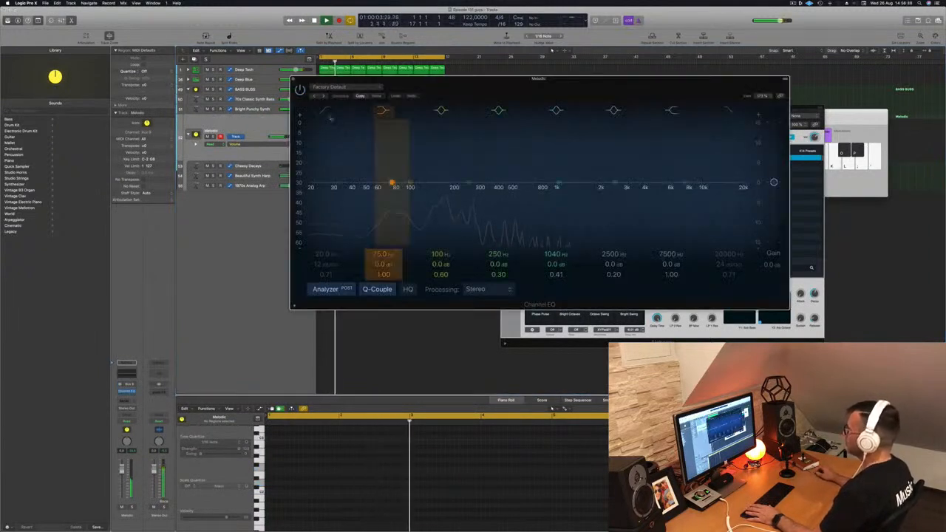
click(325, 110)
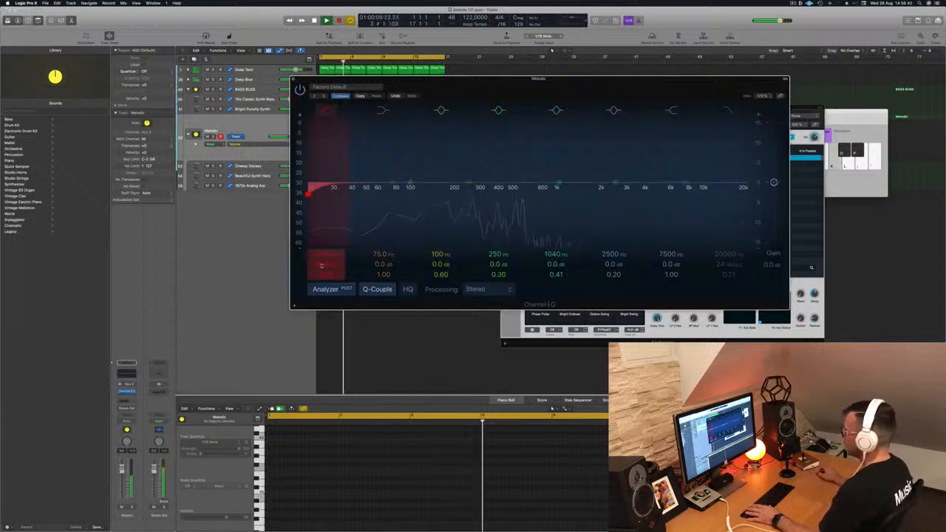
Step: Sweep the low-cut filter on the Melodic stack and set it to 232 Hz with an 18 dB/Oct slope
drag(309, 193, 521, 194)
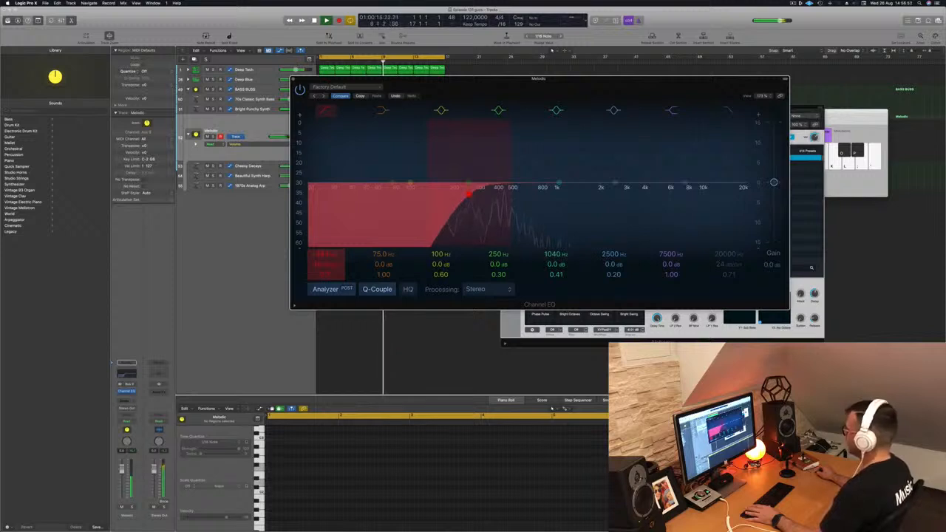
drag(467, 194, 553, 193)
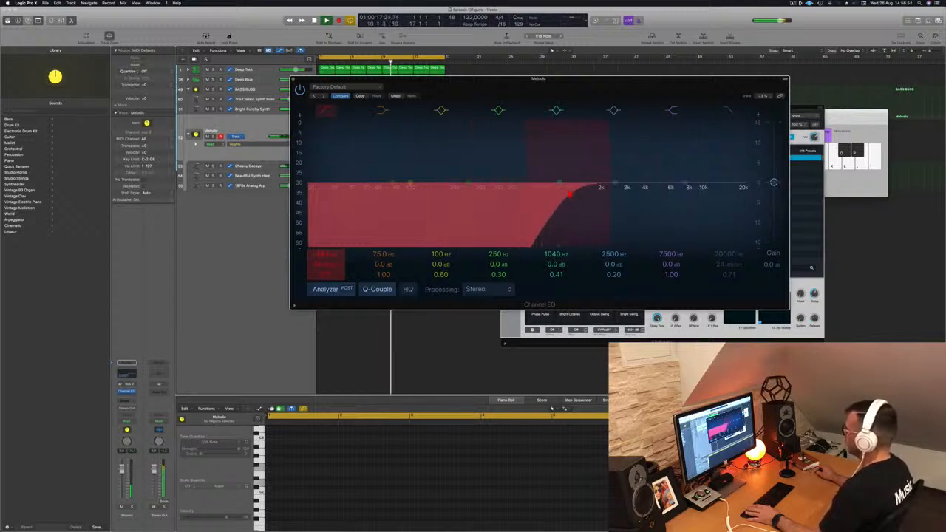
click(322, 253)
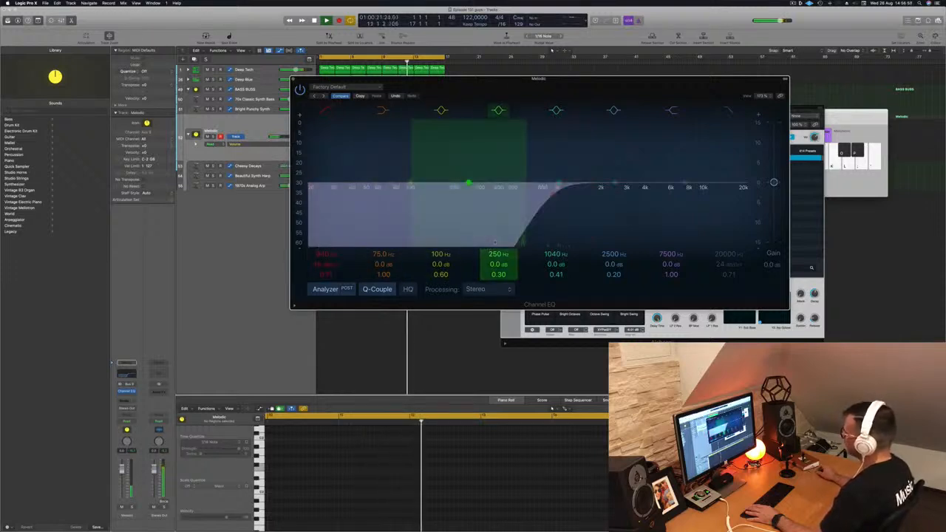
drag(532, 194, 467, 192)
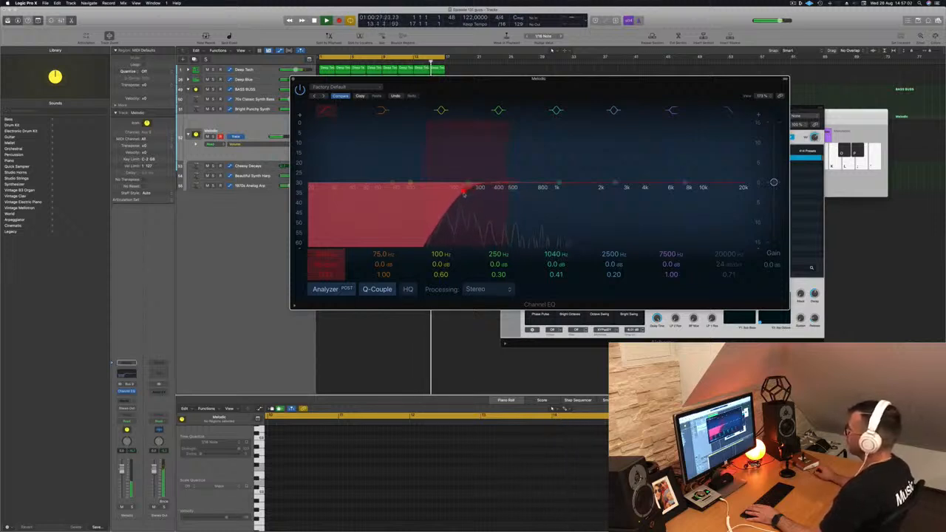
click(242, 130)
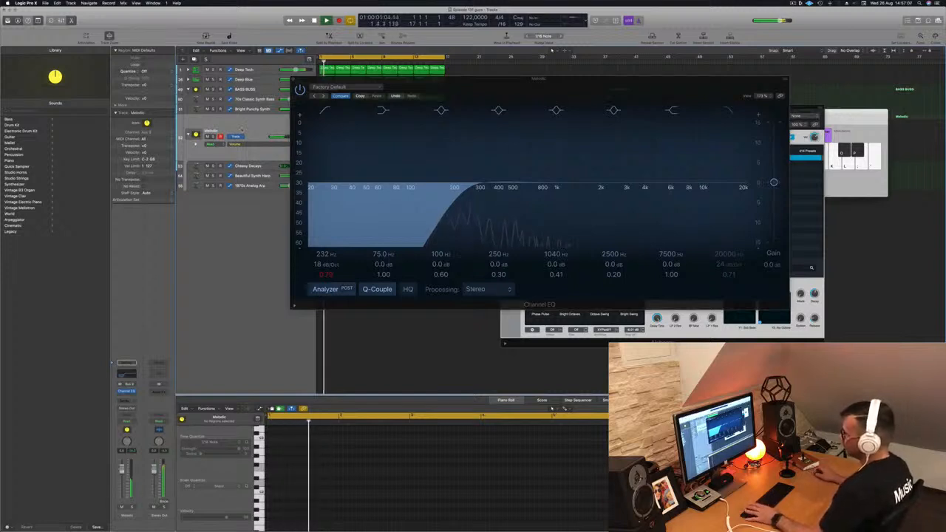
Step: Add a send to Bus 10 on the Melodic stack's channel
click(126, 402)
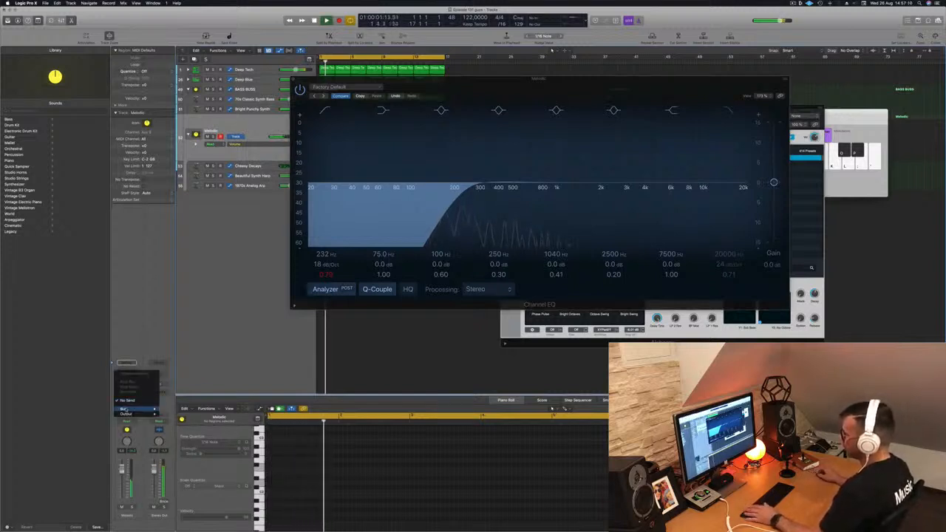
mouse_move(128, 411)
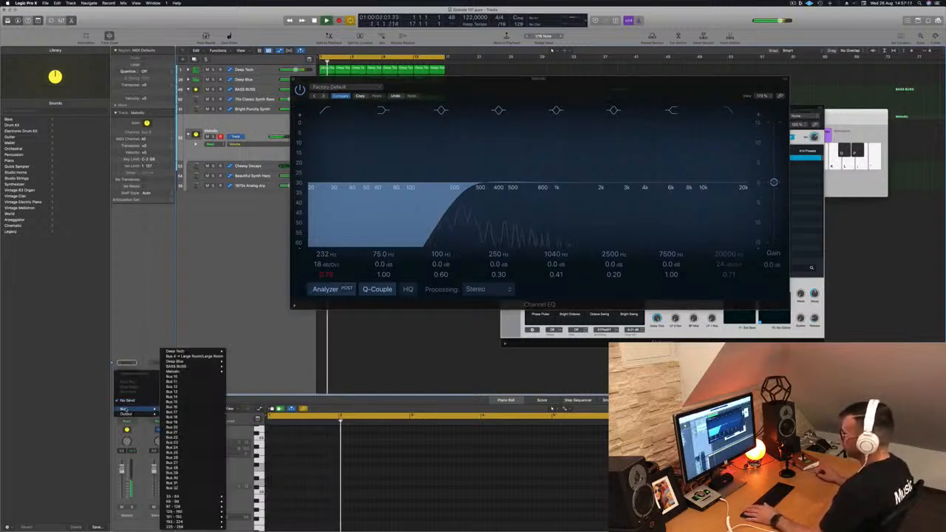
click(183, 377)
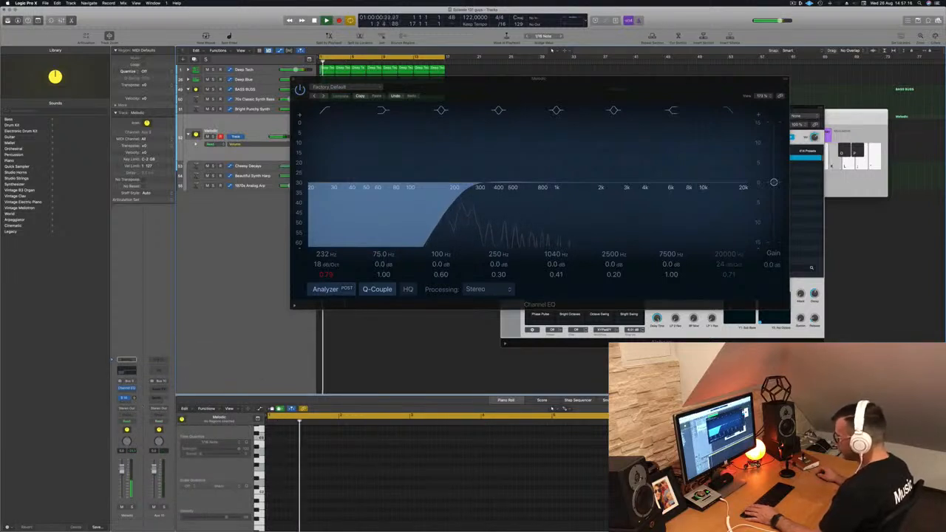
Step: Insert a SilverVerb reverb on the Aux 10 channel and arrange the EQ and reverb windows clear of the tracks
click(159, 389)
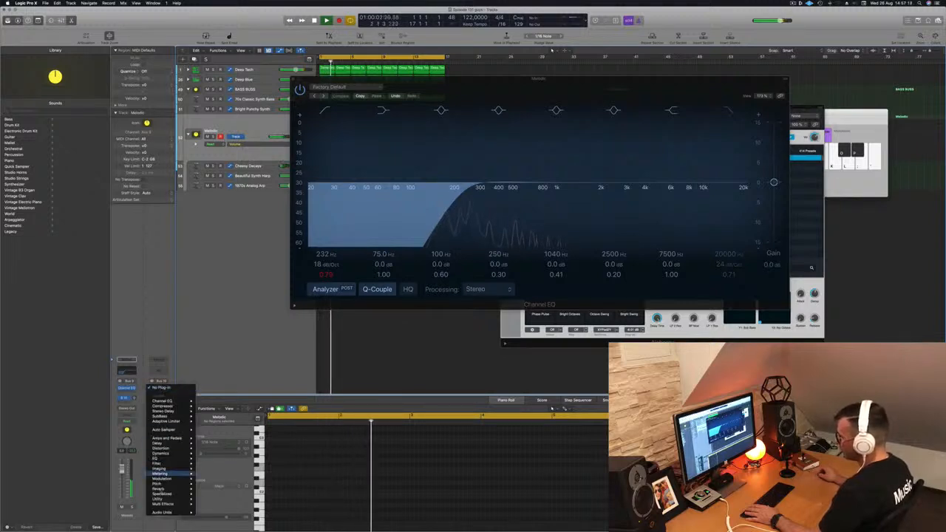
mouse_move(169, 488)
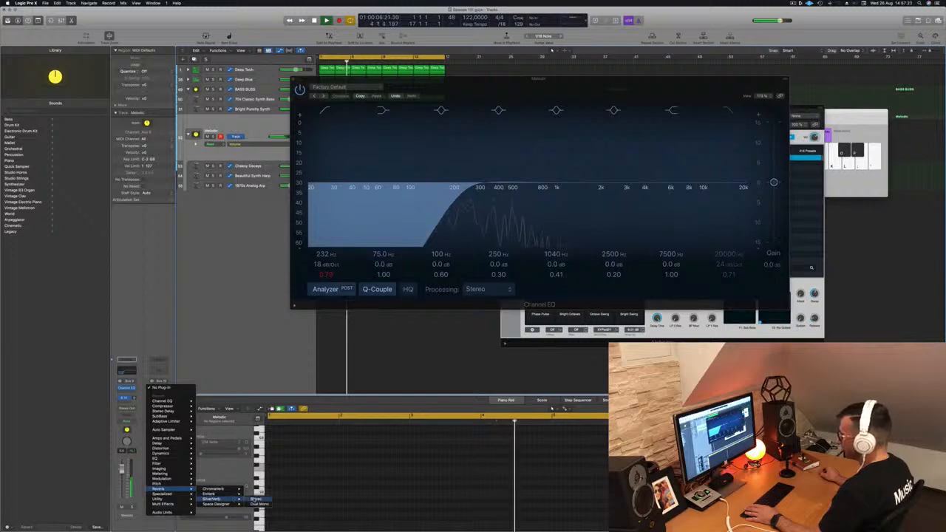
click(213, 498)
drag(540, 87, 408, 155)
drag(575, 89, 883, 86)
drag(427, 159, 552, 198)
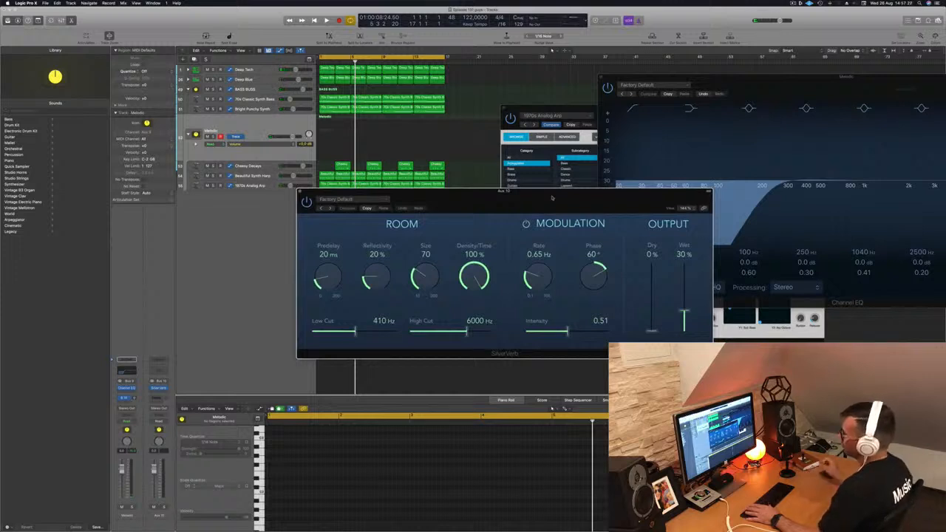
Step: Set the SilverVerb wet level to 100% and load its grandiose preset while playing back from the start
key(Return)
key(space)
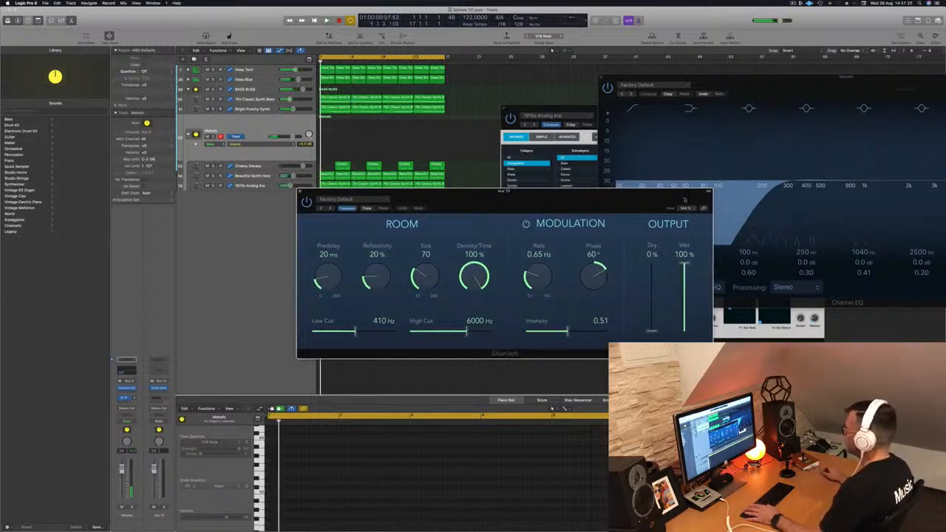
click(357, 200)
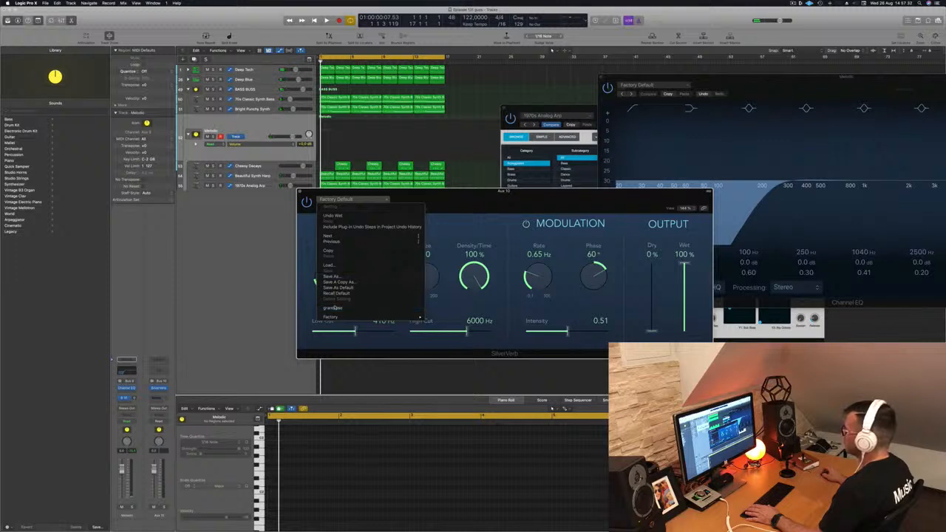
click(334, 307)
drag(562, 209, 679, 208)
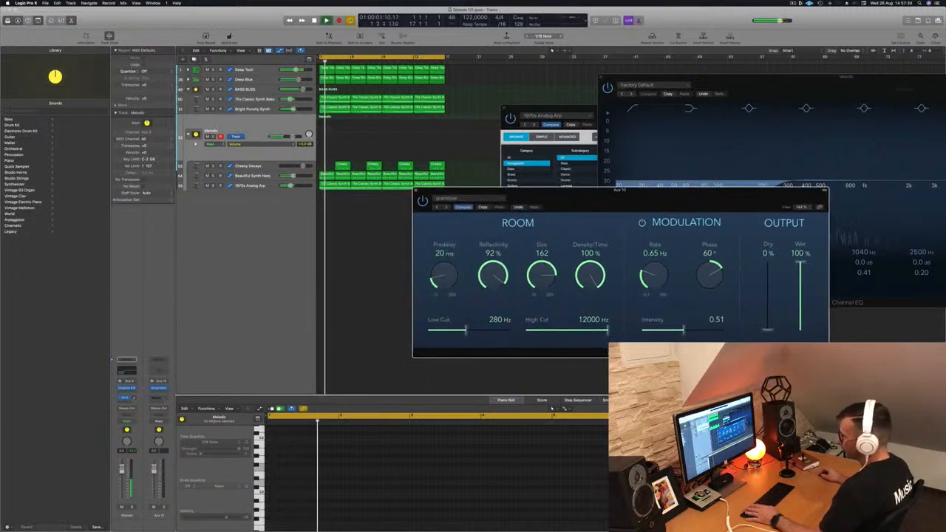
click(564, 408)
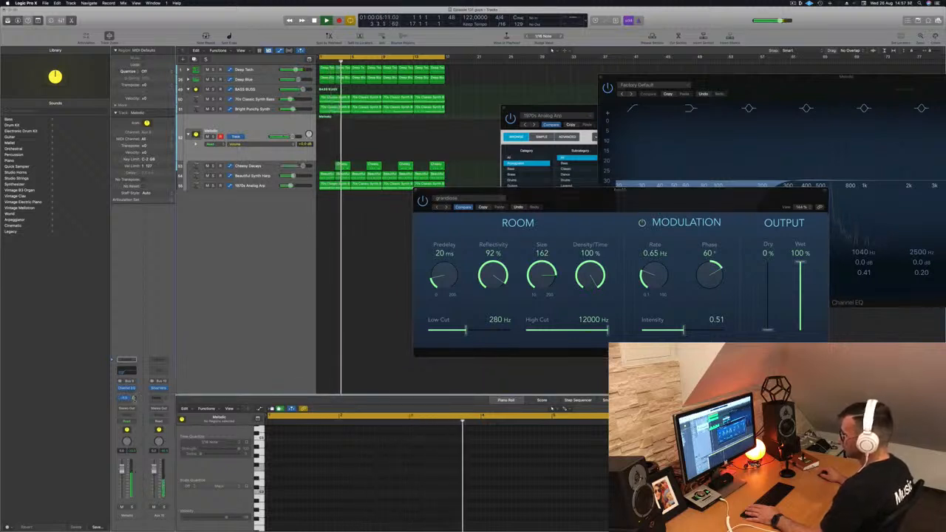
Step: Insert a Channel EQ on Aux 10 with a 488 Hz, 12 dB/Oct low cut, and move its window off the tracks
key(Return)
click(158, 373)
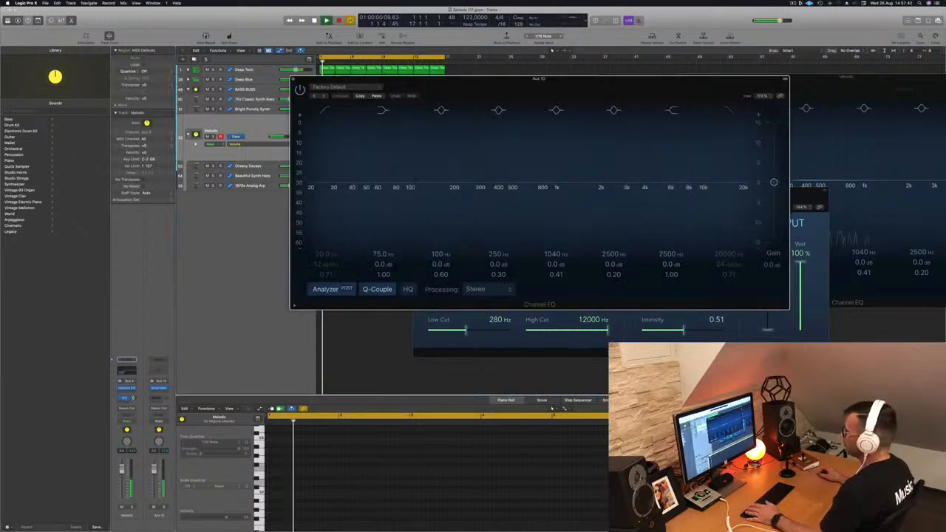
click(328, 114)
drag(359, 166, 504, 153)
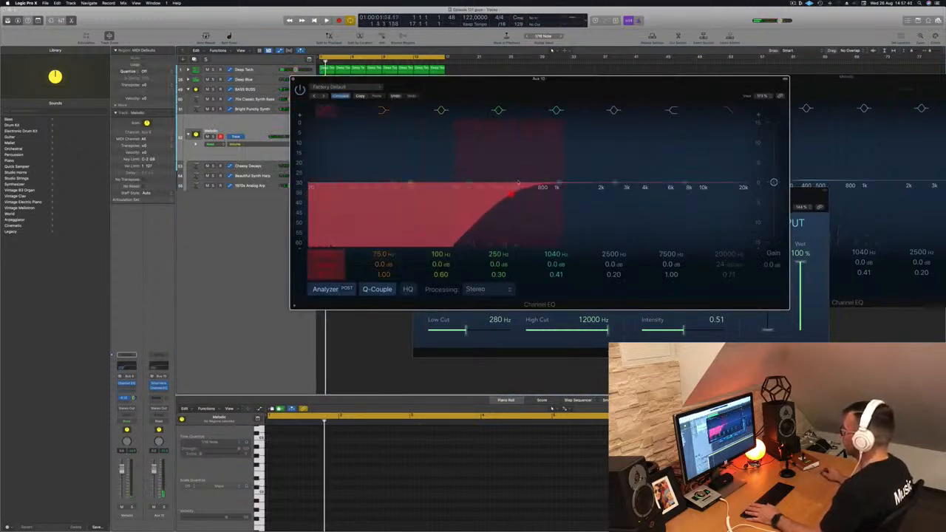
key(space)
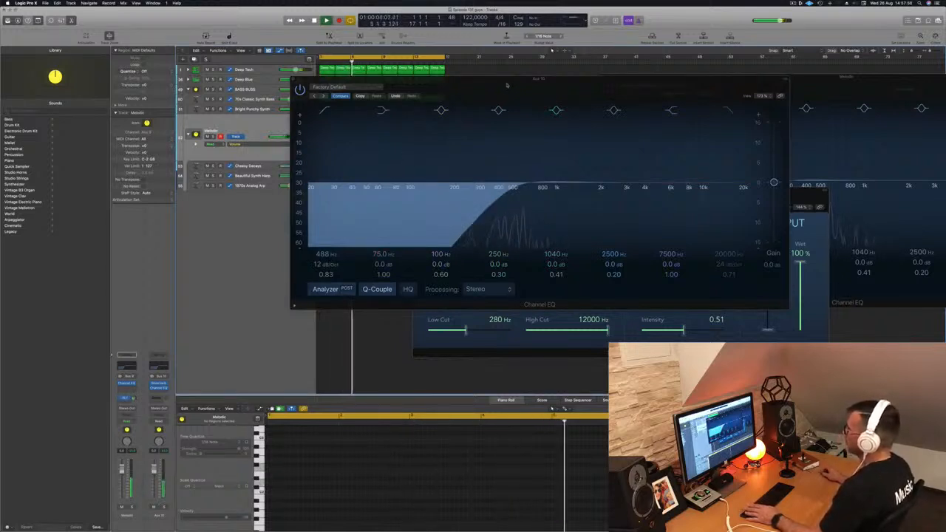
drag(414, 79, 704, 90)
key(space)
key(space)
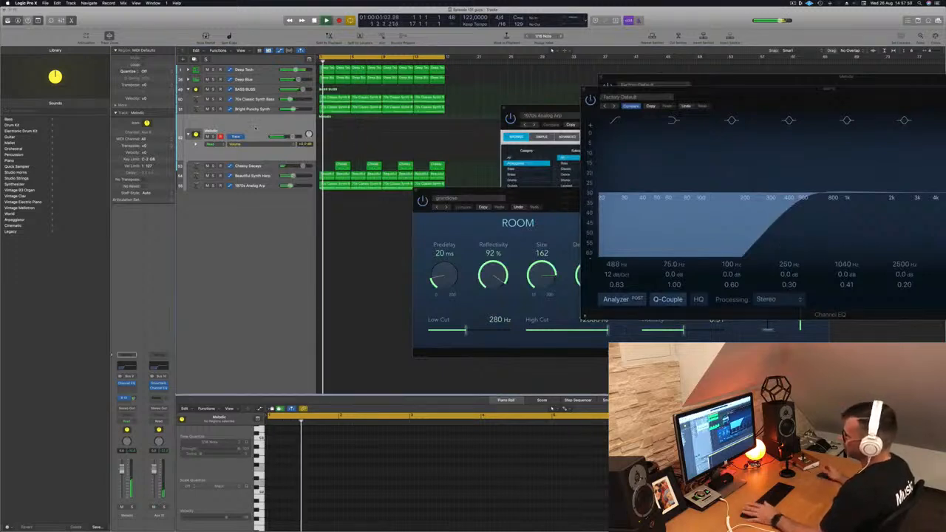
Step: Record a send-level move on the Melodic stack in Touch automation mode, and return the channel to Read
click(126, 429)
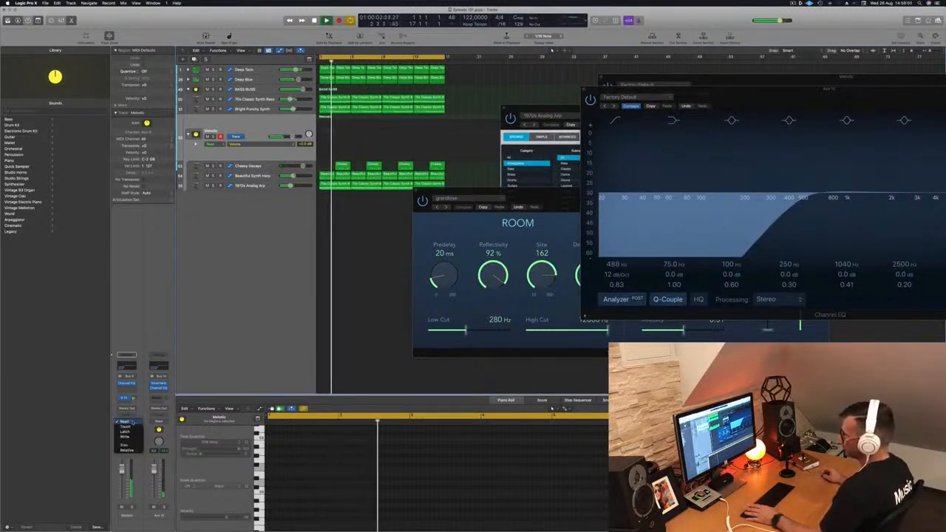
click(126, 427)
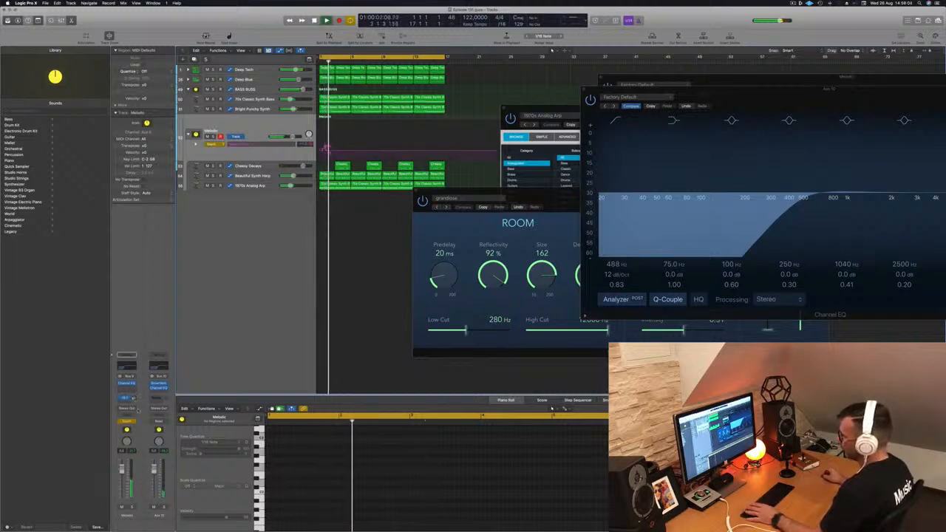
click(125, 417)
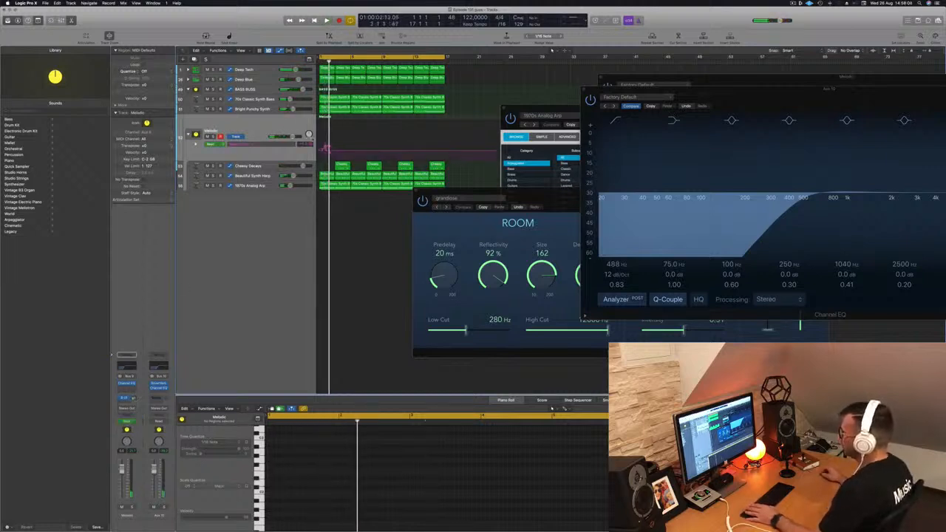
Step: Clear the wiggly points from the Melodic send automation, draw a ramp rising up to bar 17, and play it back
drag(329, 150, 321, 150)
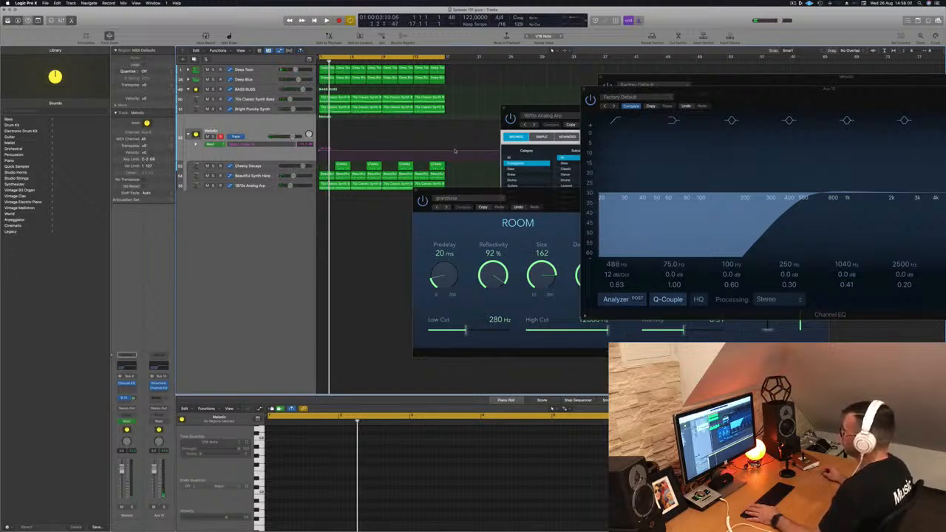
mouse_move(445, 153)
mouse_down()
mouse_move(445, 139)
mouse_move(453, 152)
mouse_move(445, 152)
mouse_up()
key(space)
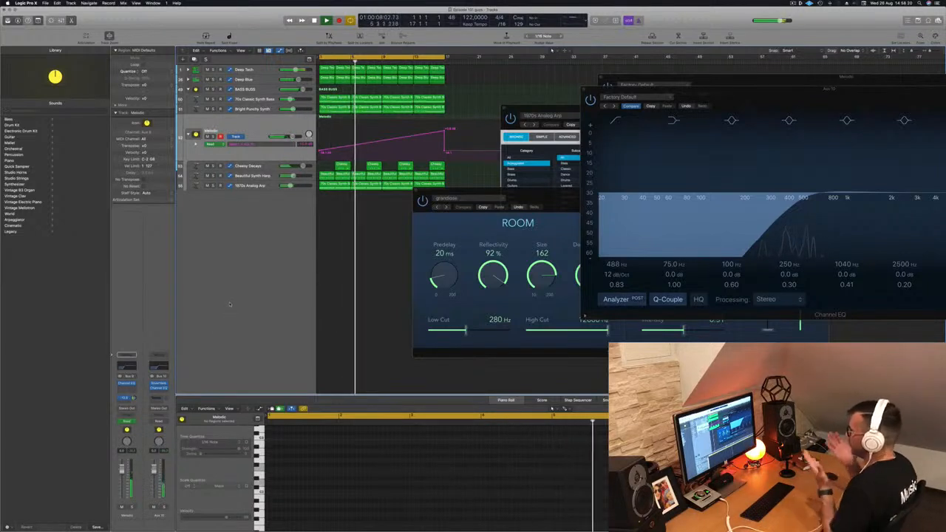
Step: Move the SilverVerb window below the track regions and close it
drag(553, 197, 545, 250)
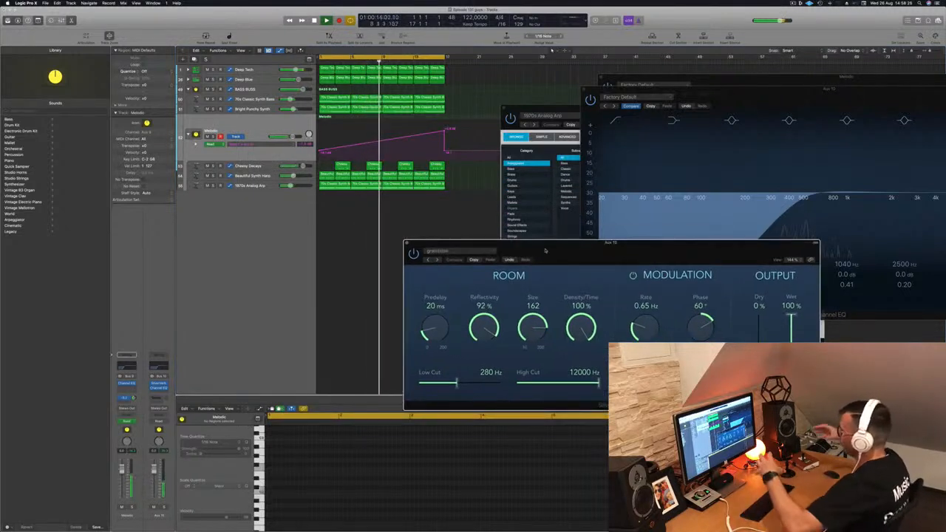
drag(610, 252, 511, 259)
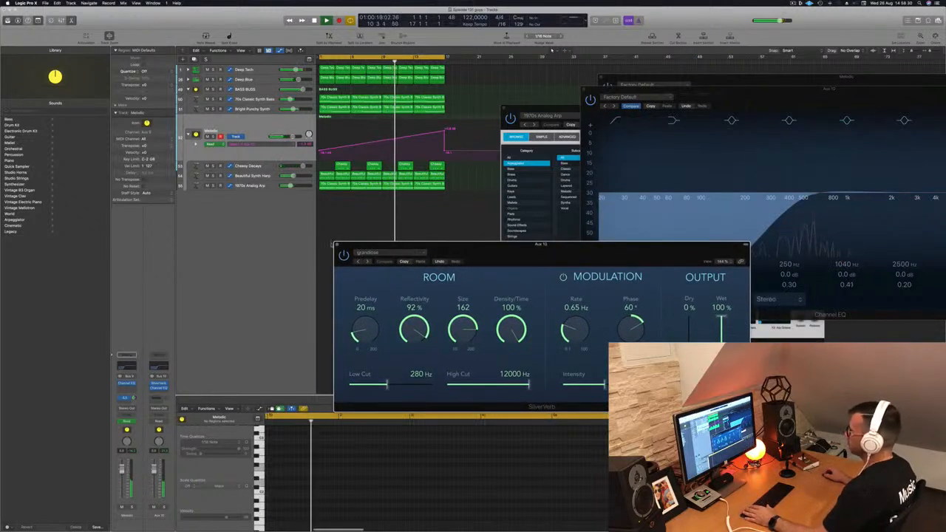
key(super+w)
Step: Lower the Aux 10 EQ's low-cut frequency to 418 Hz and close the EQ window
drag(735, 93, 625, 183)
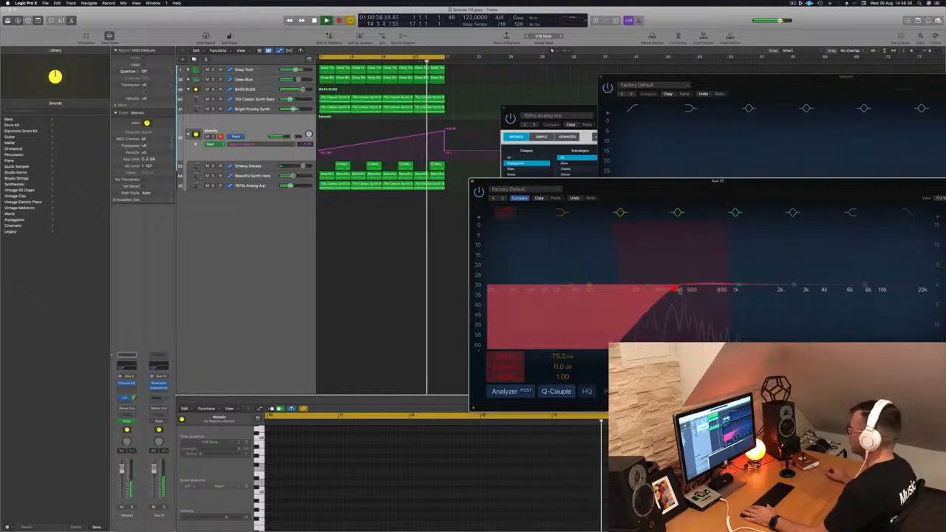
click(680, 289)
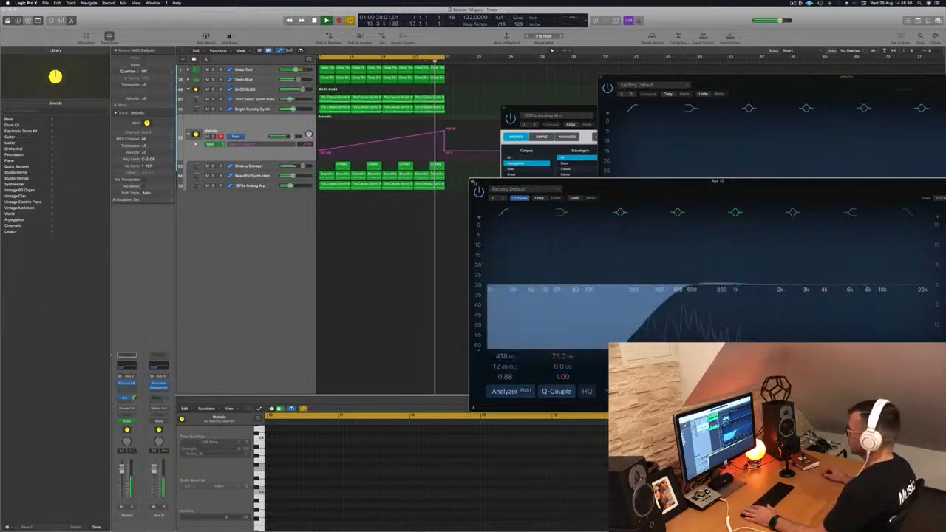
click(473, 181)
Step: Zoom the arrangement out horizontally and move the 1970s Analog Arp Alchemy window clear of the tracks
key(super+Left)
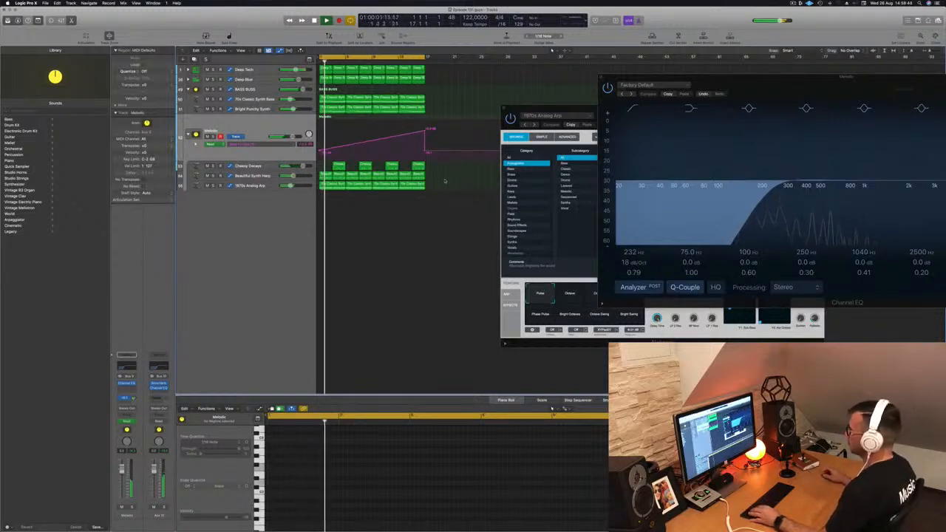
drag(563, 112, 710, 176)
click(459, 249)
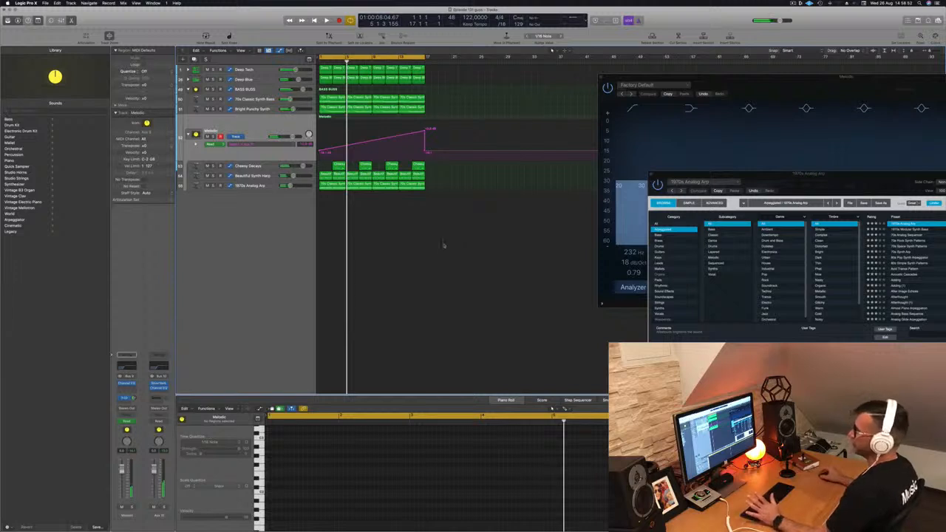
Step: Lower the peak of the Melodic send automation ramp at the end of the regions and play it from the start
key(space)
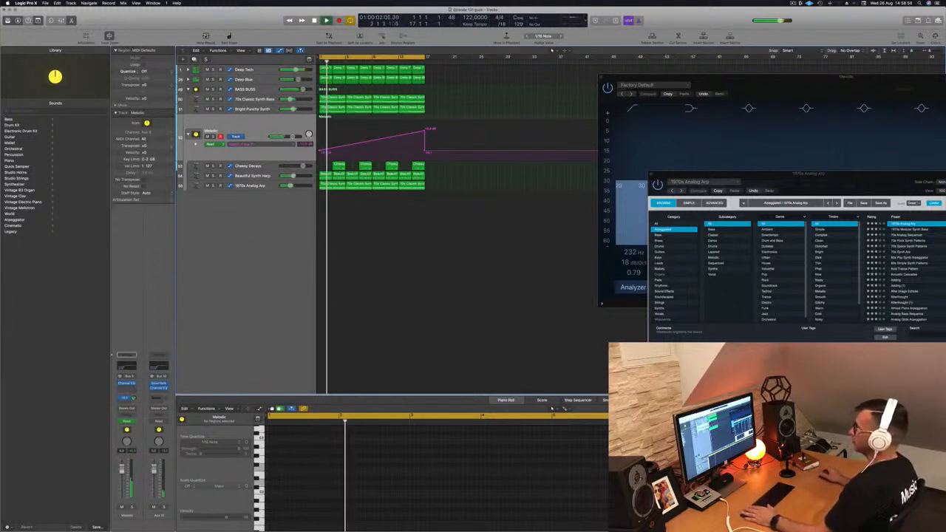
drag(425, 130, 425, 136)
key(space)
key(space)
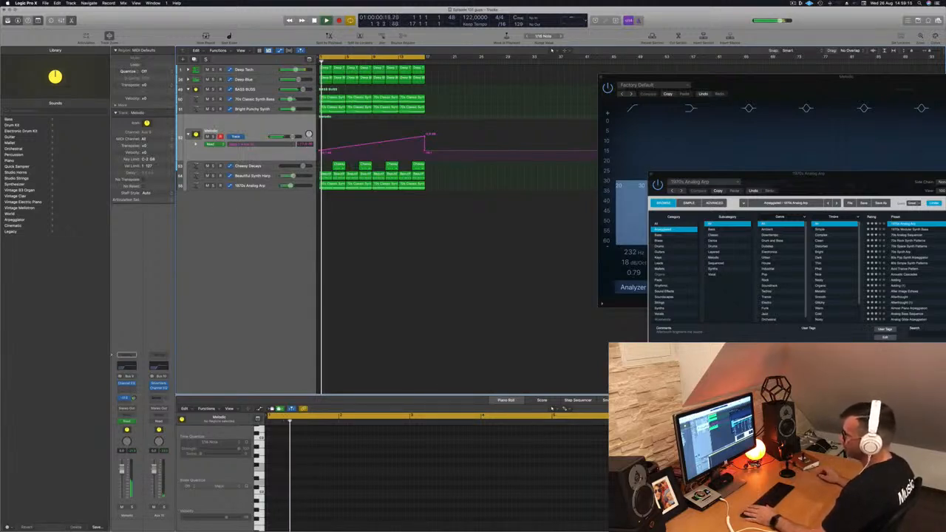
Step: Add a second send on the Melodic stack's channel to Bus 11
click(124, 403)
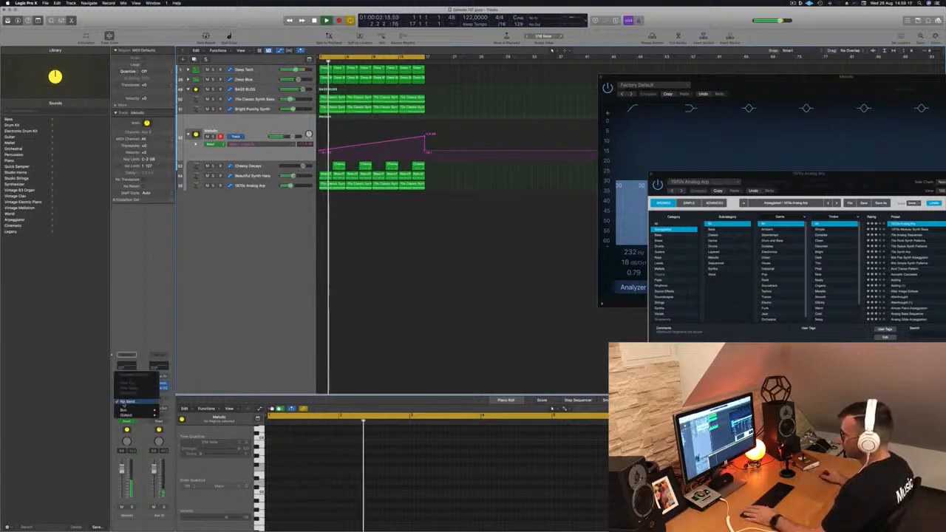
mouse_move(123, 410)
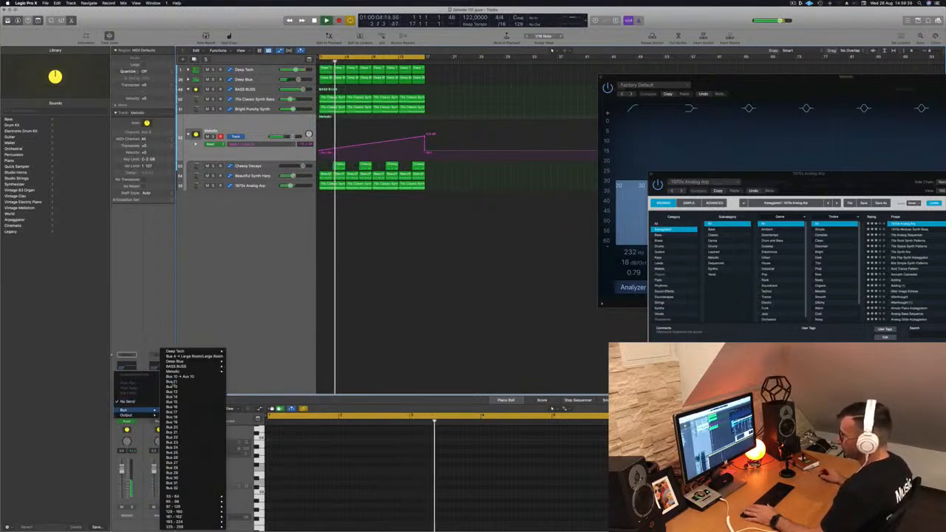
click(173, 381)
key(space)
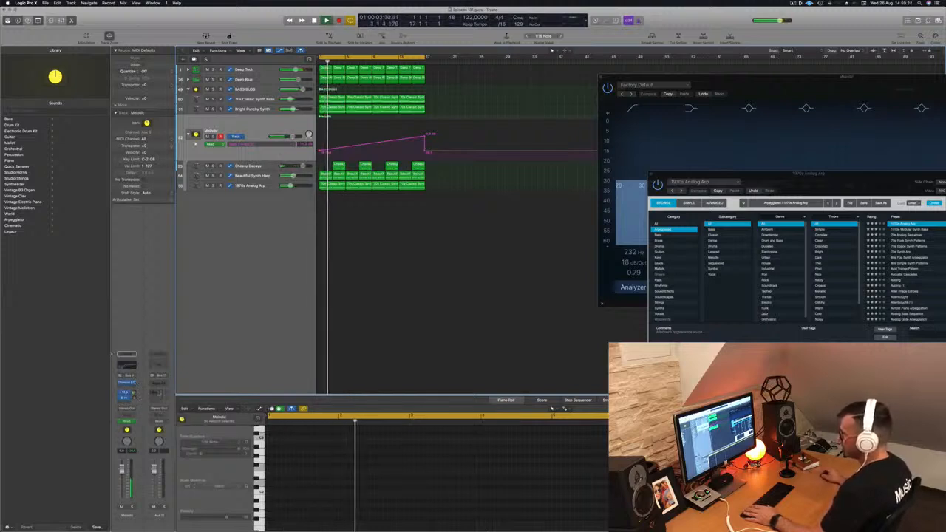
Step: Insert a stereo Delay Designer on the Aux 11 channel and move its window away from the tracks
click(159, 383)
mouse_move(193, 411)
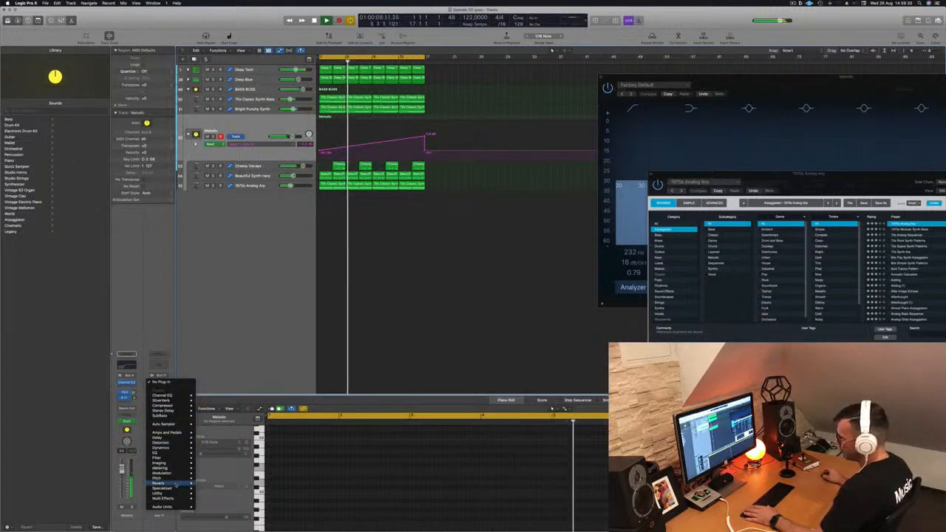
mouse_move(176, 437)
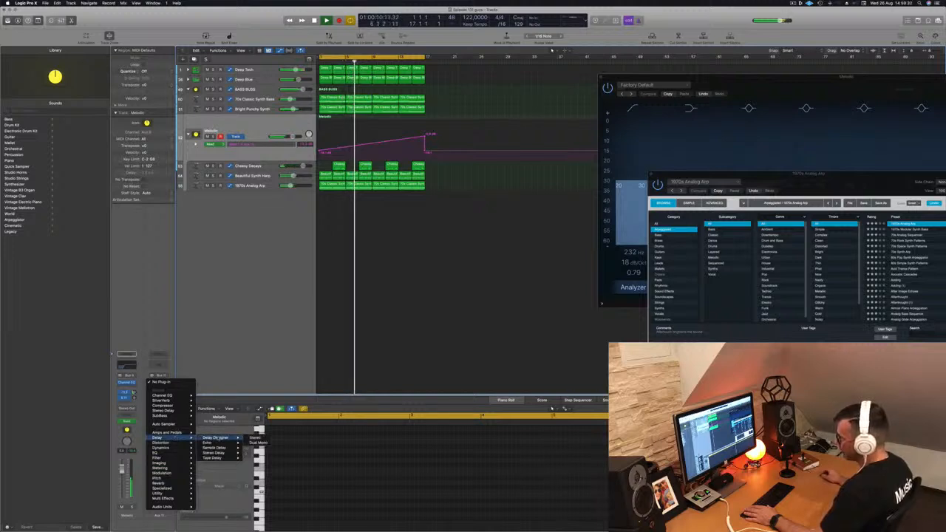
click(255, 438)
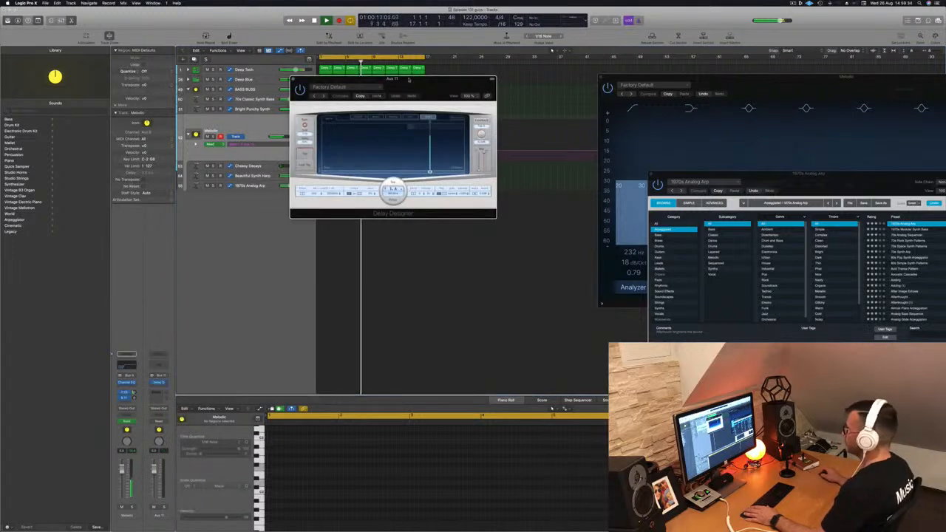
drag(430, 82, 721, 97)
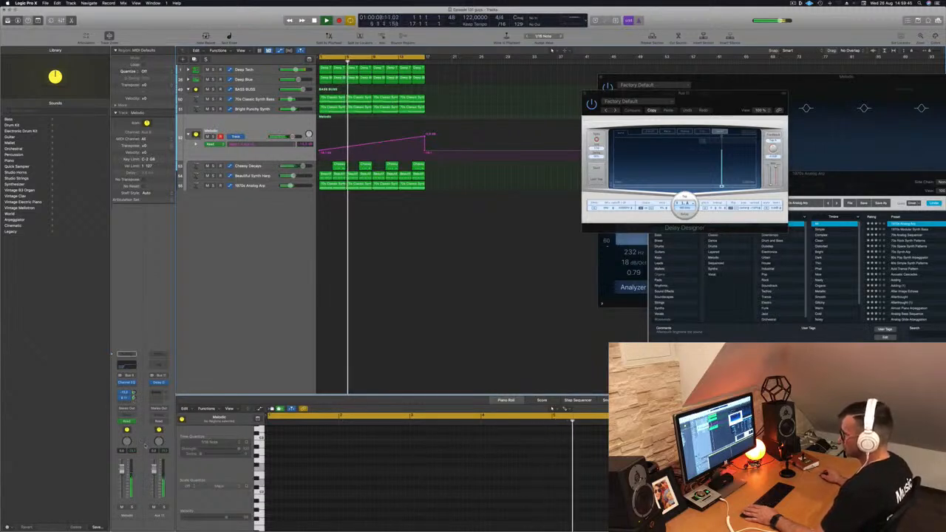
Step: Solo Aux 11, step through the Delay Designer presets to 1/8 Slew Pan during playback, and close its window
key(Return)
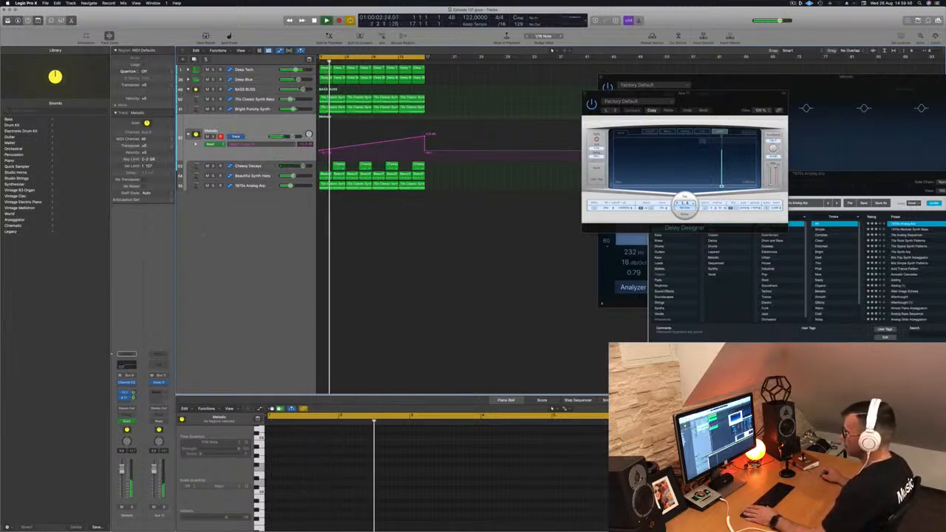
key(s)
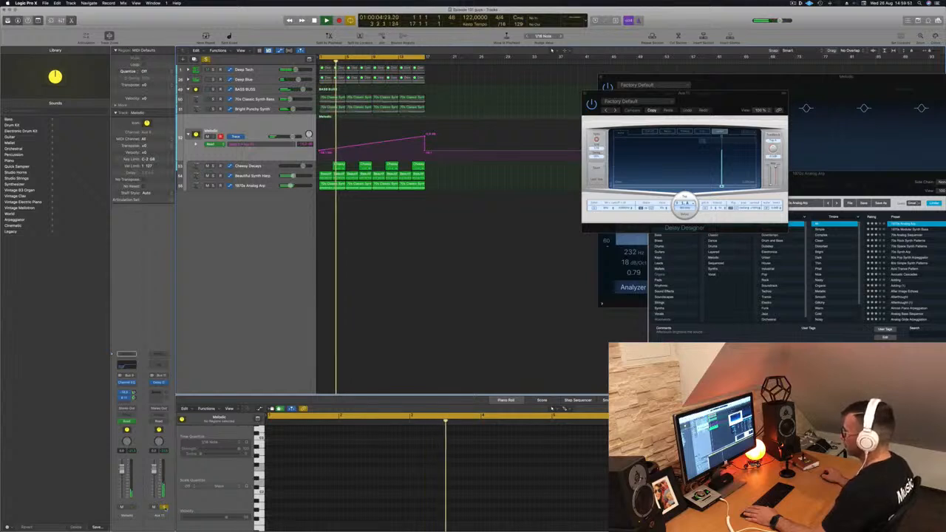
click(616, 110)
click(616, 110)
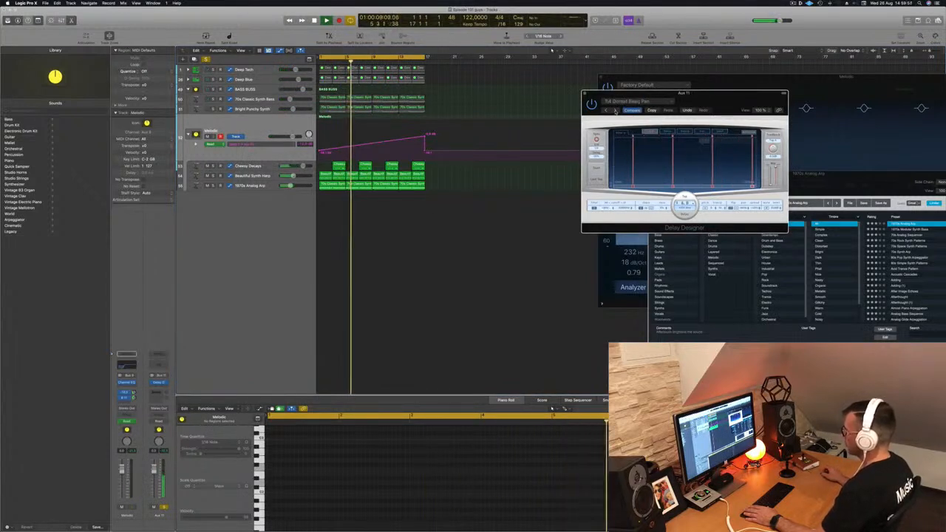
click(615, 110)
click(616, 110)
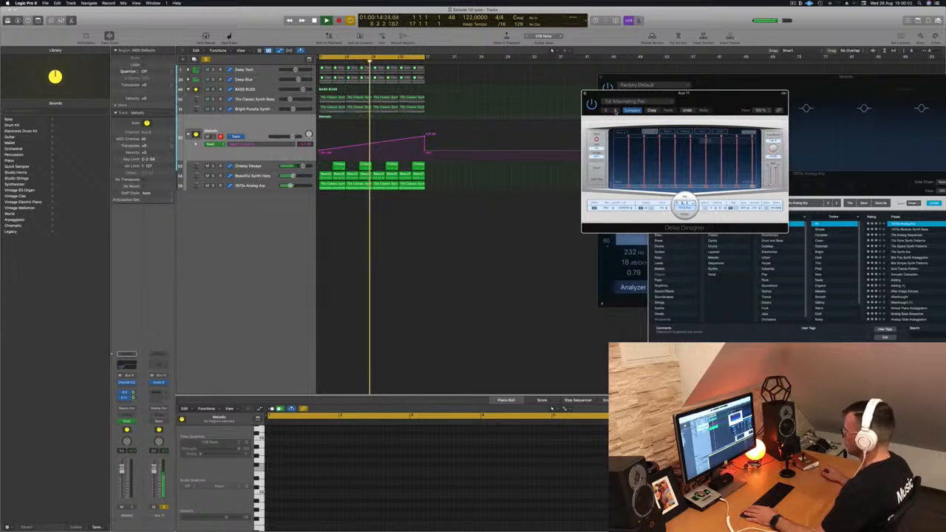
click(616, 111)
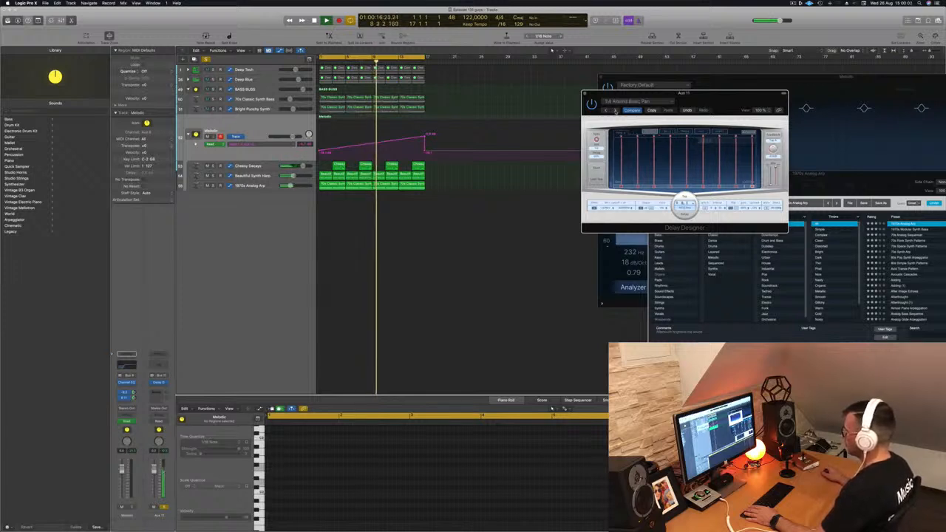
click(615, 110)
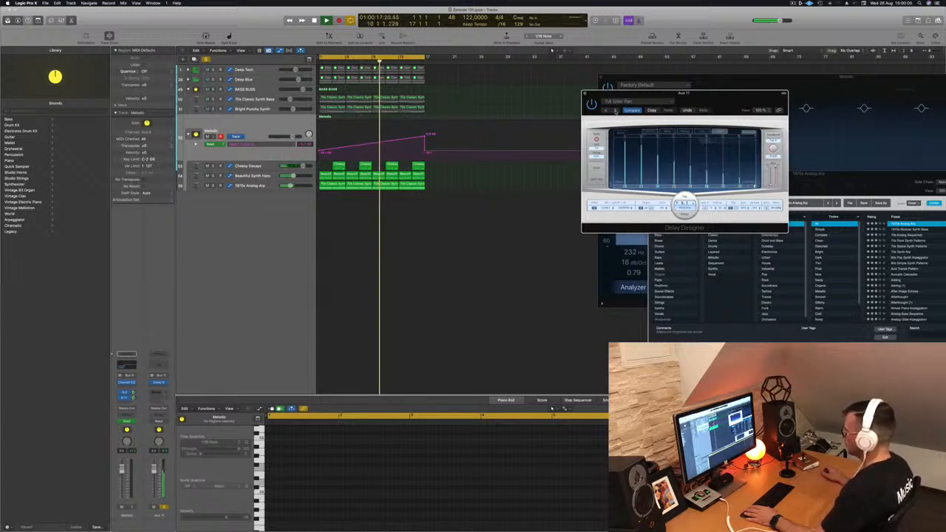
click(616, 110)
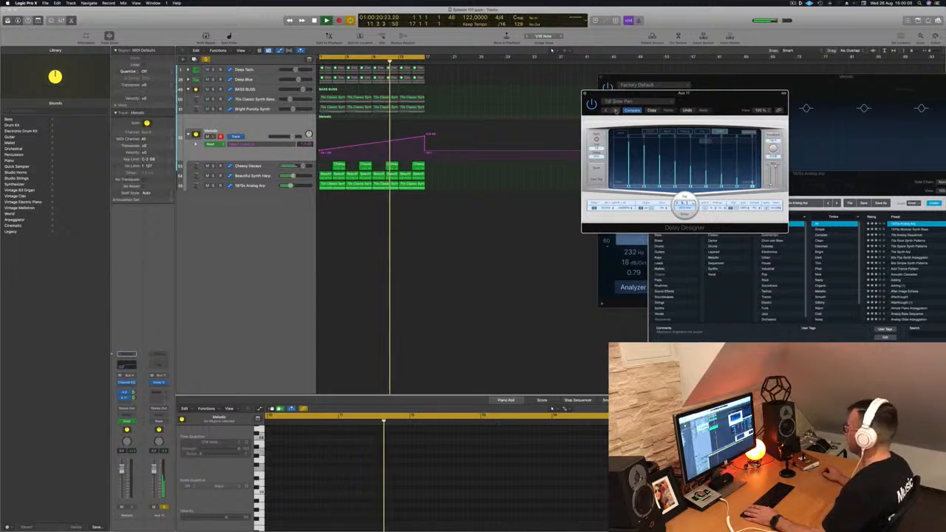
drag(701, 104, 672, 107)
click(556, 96)
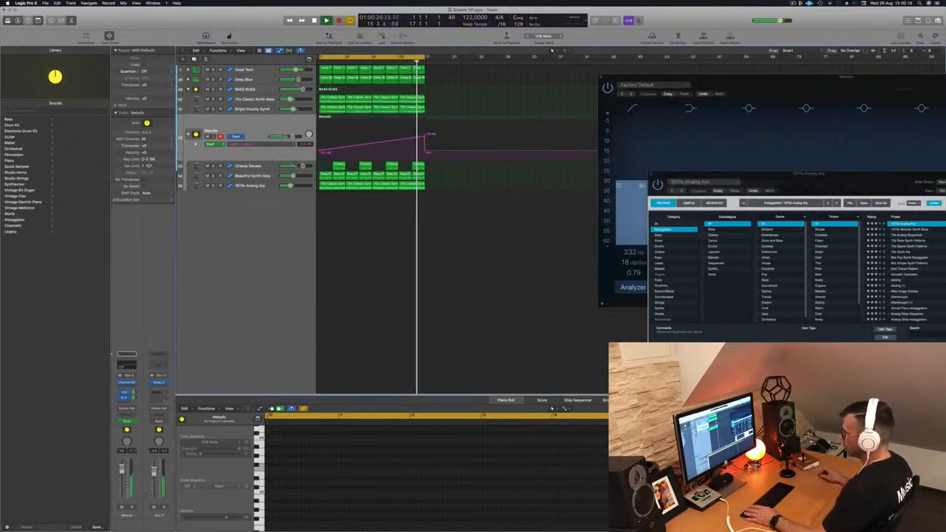
Step: Insert a Channel EQ after the delay on Aux 11, enable and raise its low cut, and close the window
click(159, 364)
click(325, 110)
drag(324, 156, 479, 158)
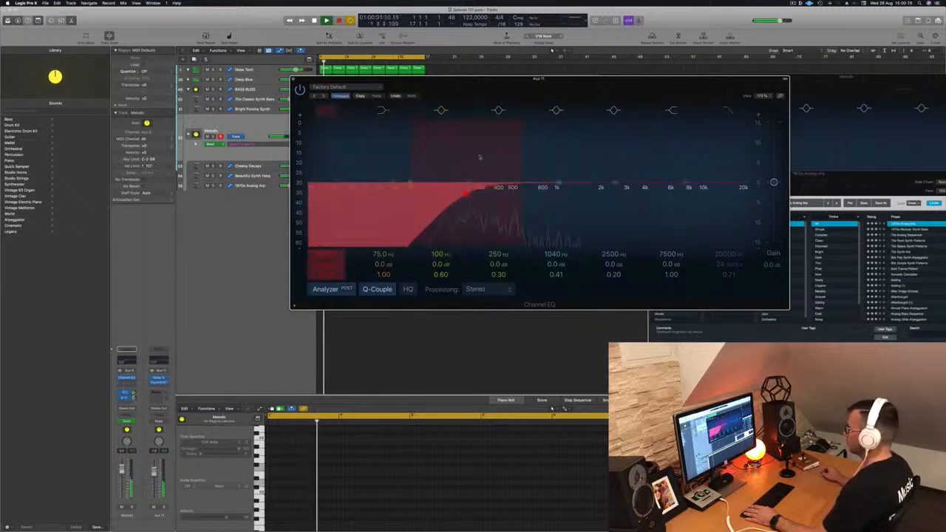
mouse_move(465, 193)
mouse_down()
mouse_move(452, 188)
mouse_move(465, 190)
mouse_up()
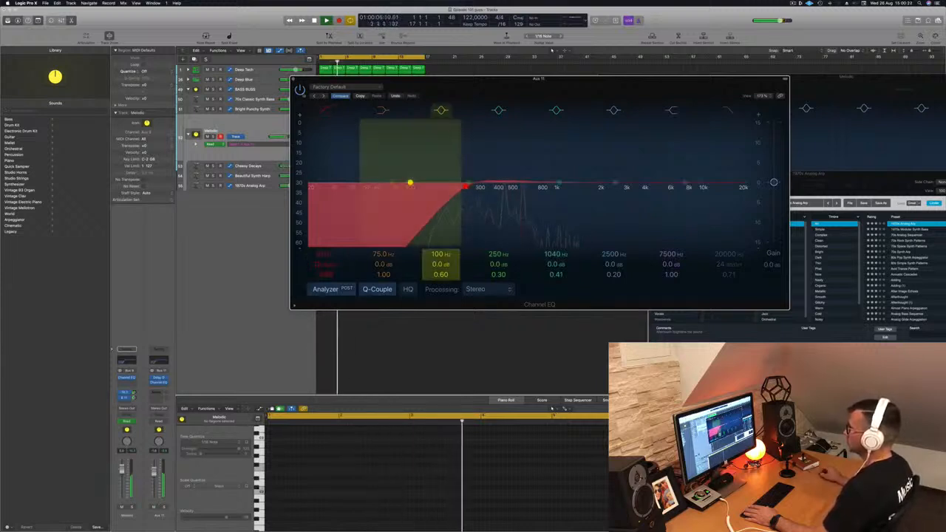
click(293, 79)
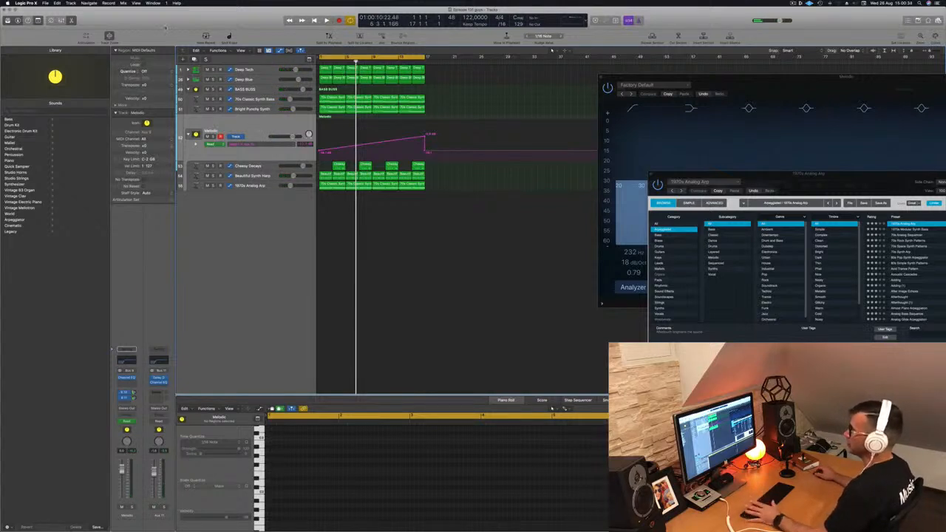
Step: Create a software instrument track with the Alchemy plug-in and make two duplicate tracks with the same setup
key(alt+super+n)
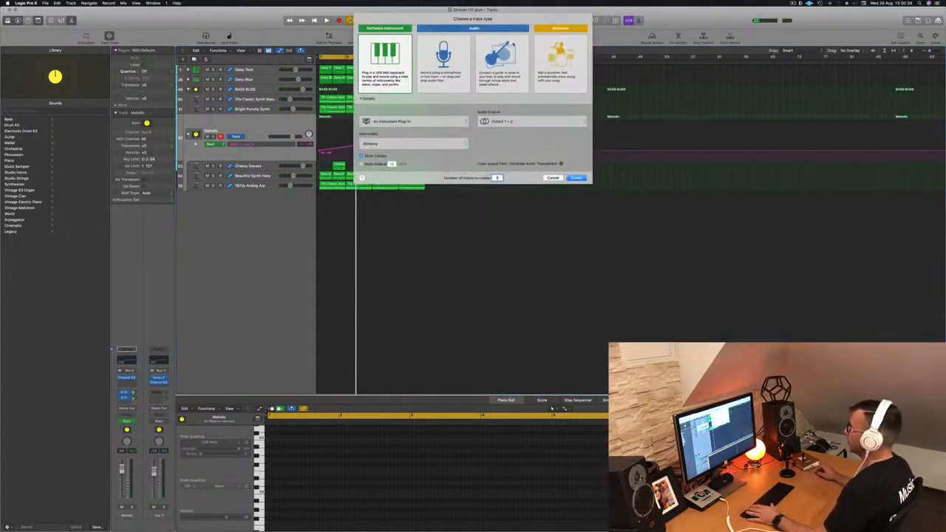
key(Return)
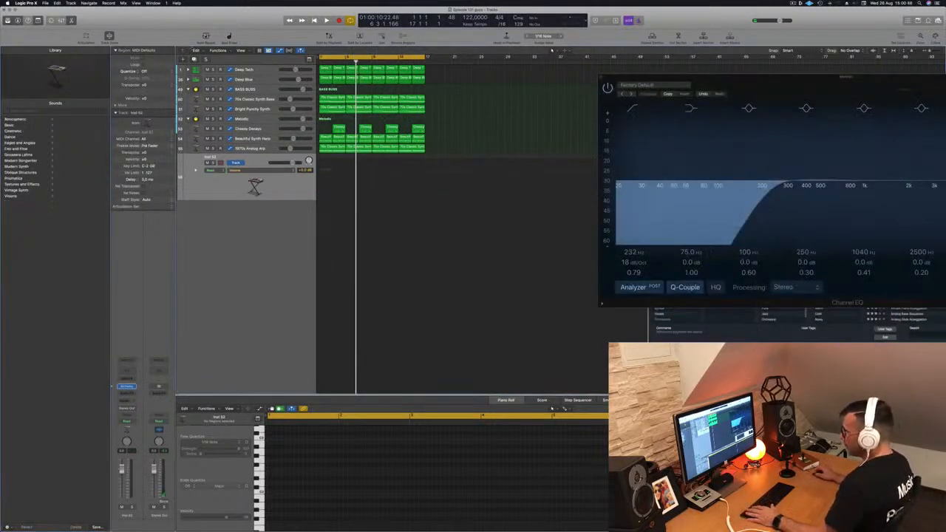
click(194, 60)
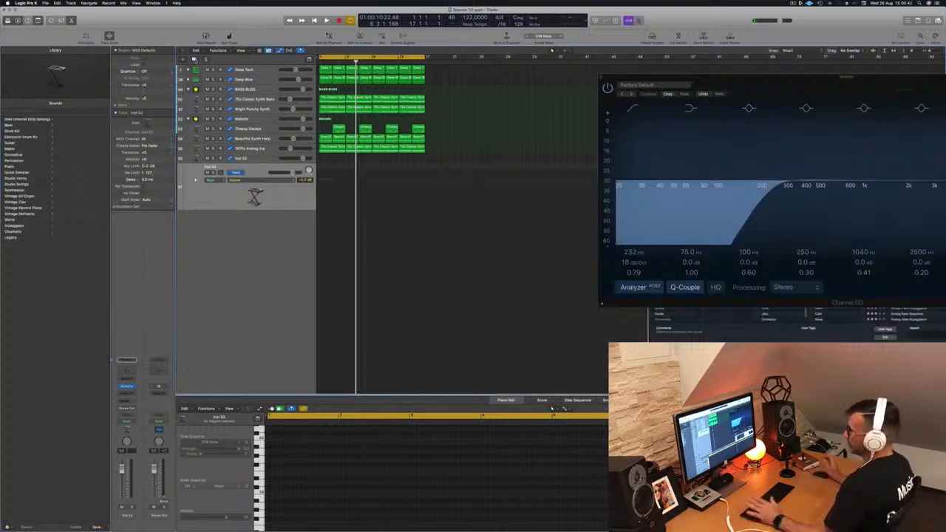
click(195, 60)
Step: Create a summing stack from the first new instrument track, move the other two tracks into it and name the stack LEADS
click(258, 158)
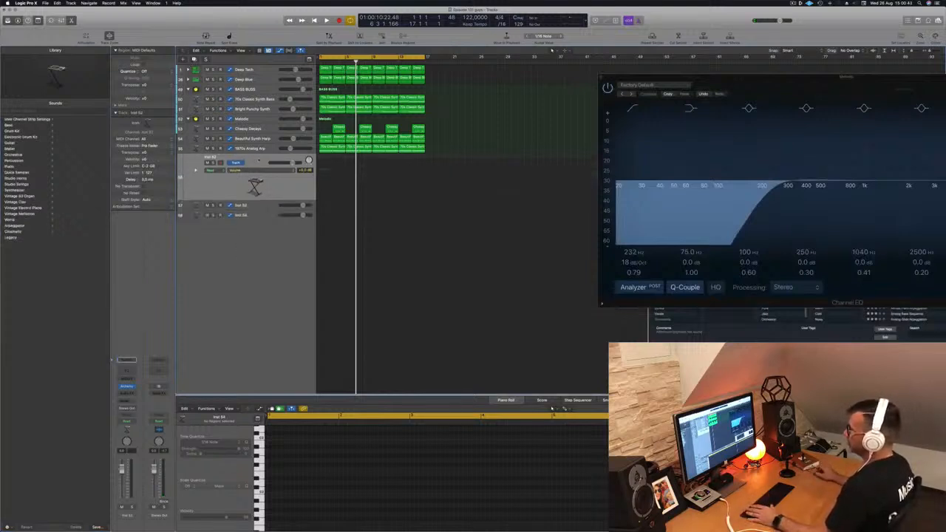
right_click(258, 158)
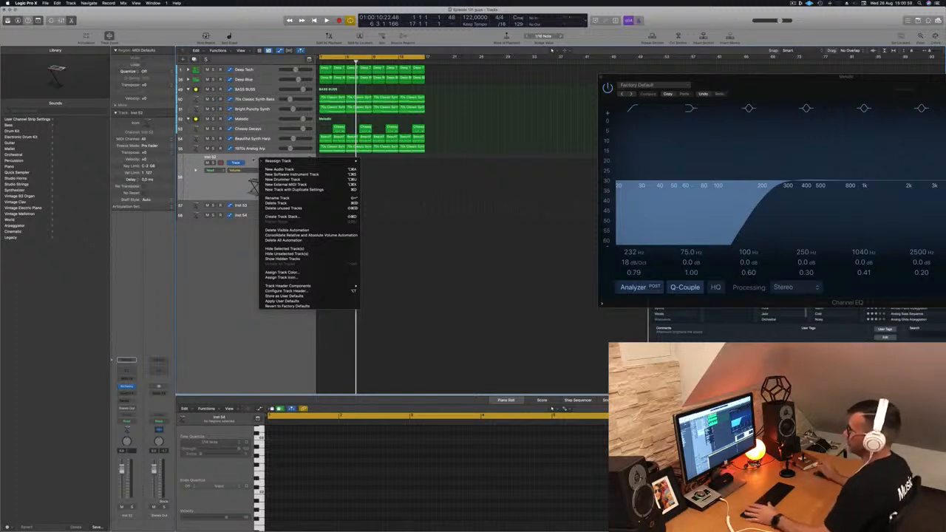
key(Escape)
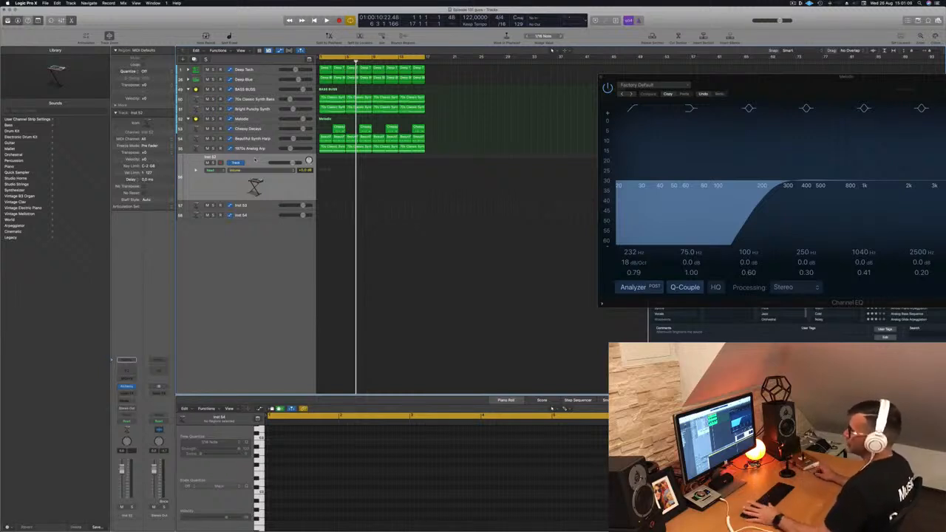
right_click(254, 159)
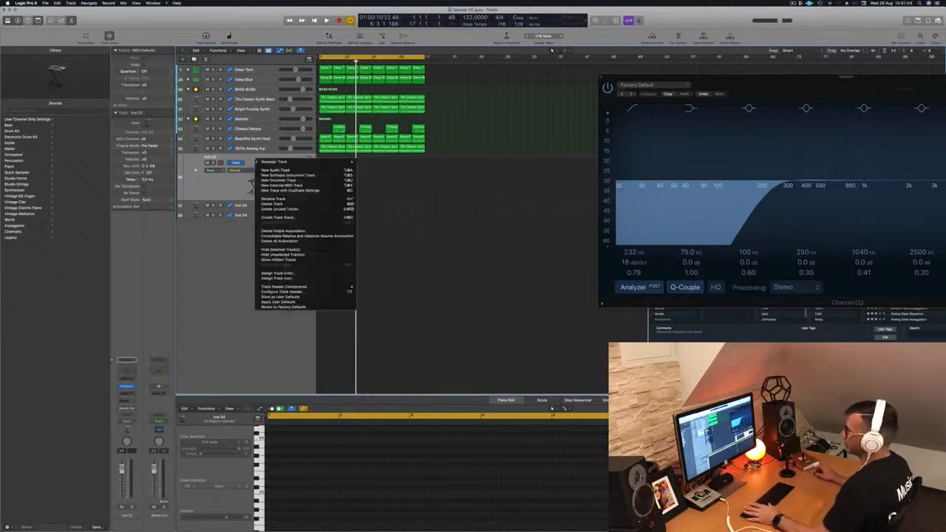
click(281, 217)
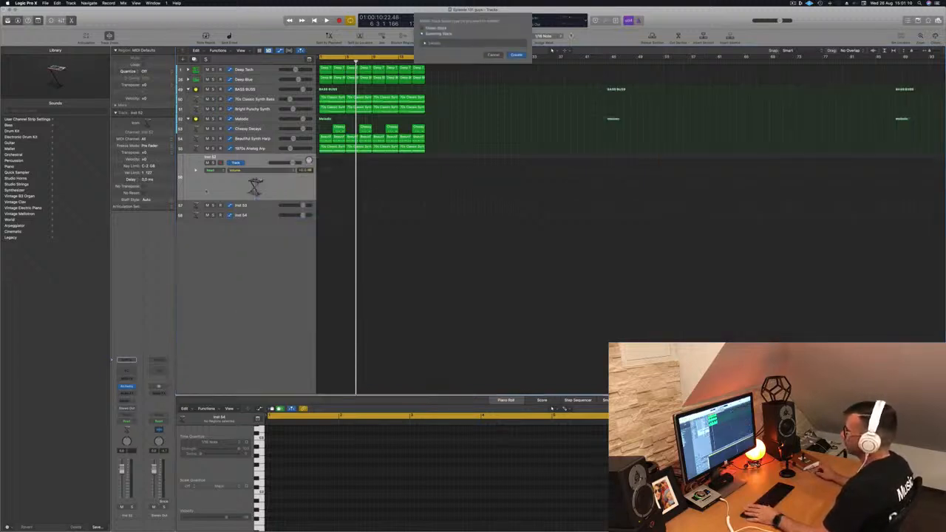
key(Return)
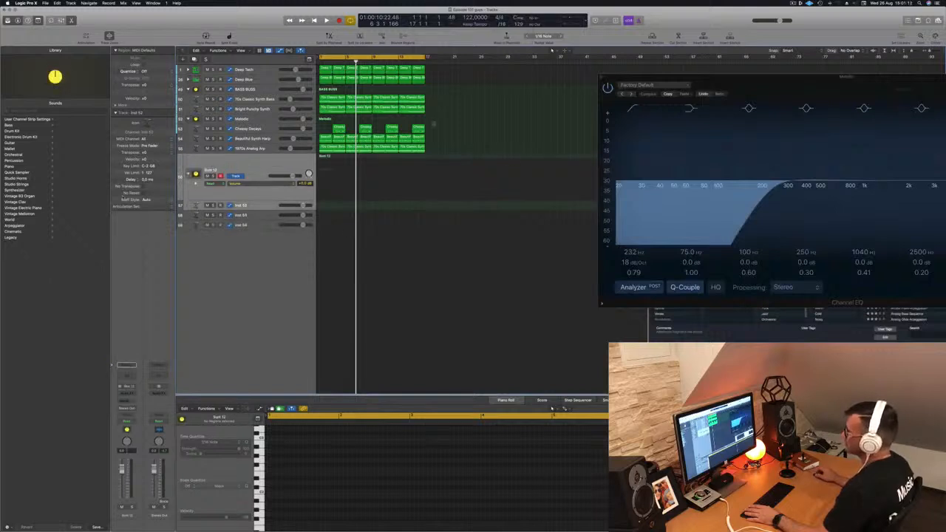
drag(260, 217, 265, 167)
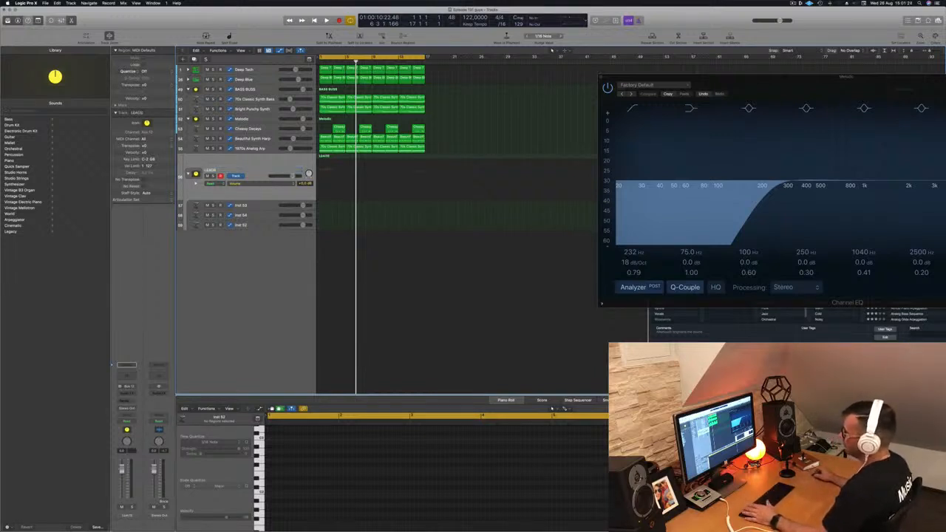
Step: Add a send to Bus 10 on the first instrument track in the LEADS stack
click(265, 204)
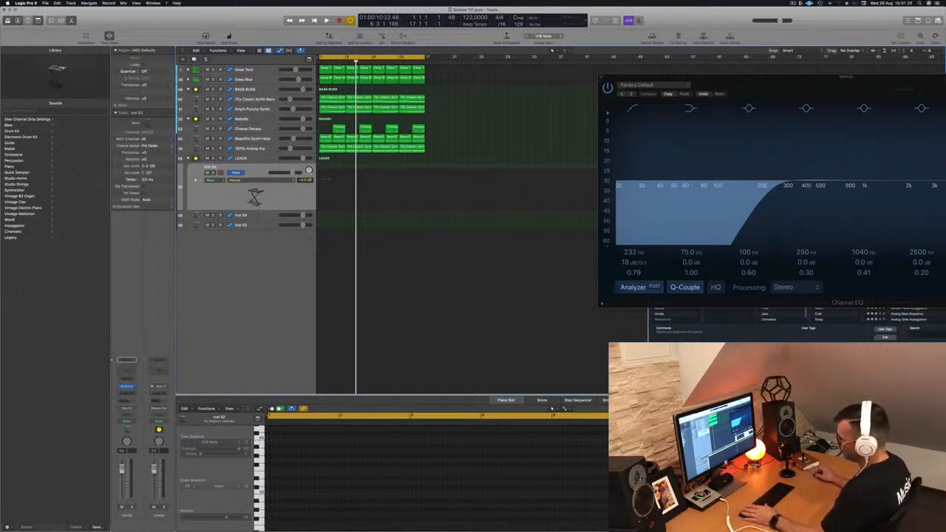
click(126, 400)
mouse_move(134, 409)
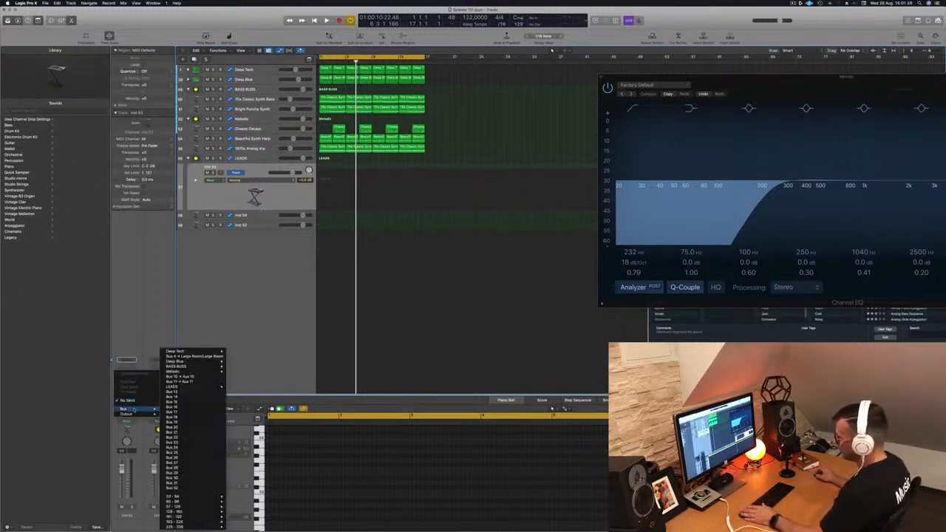
click(201, 378)
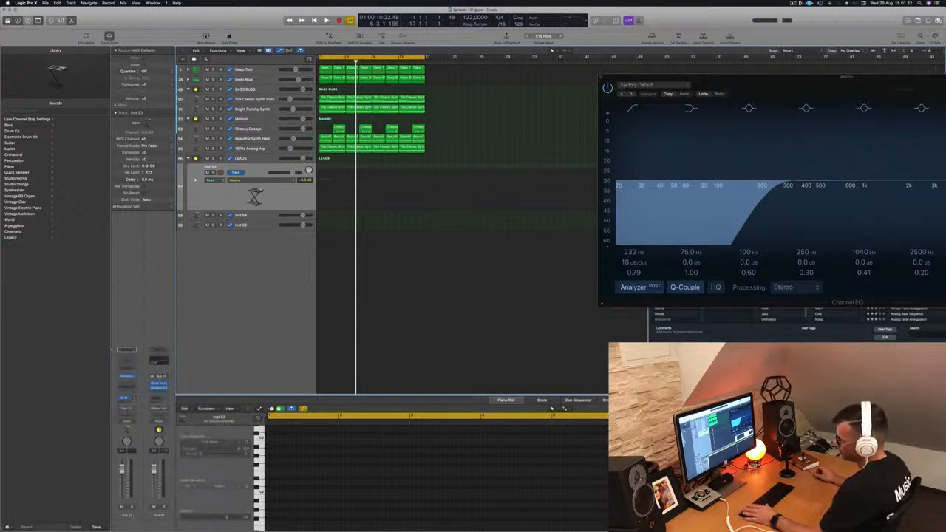
Step: Start playback, open Alchemy on the first LEADS track and load the Ana Lead Toolbox preset from the Leads category
key(space)
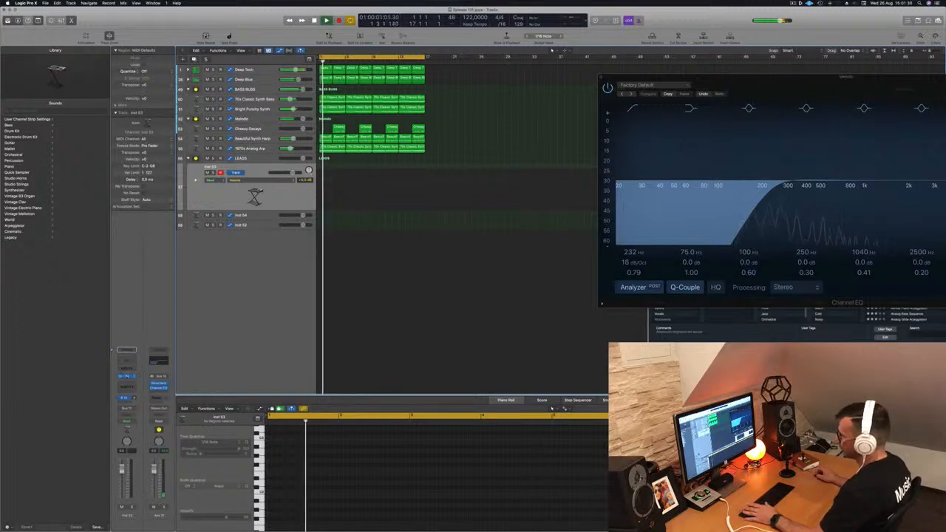
click(127, 376)
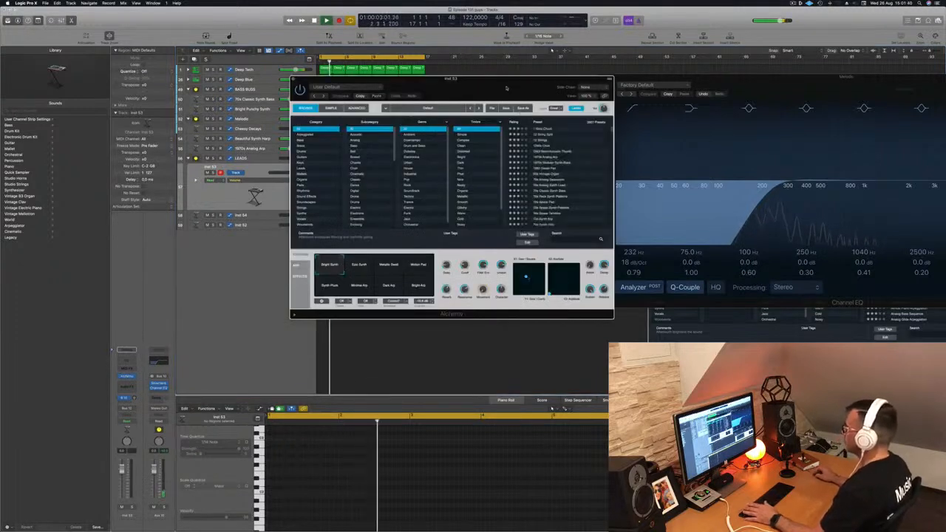
drag(433, 79, 501, 91)
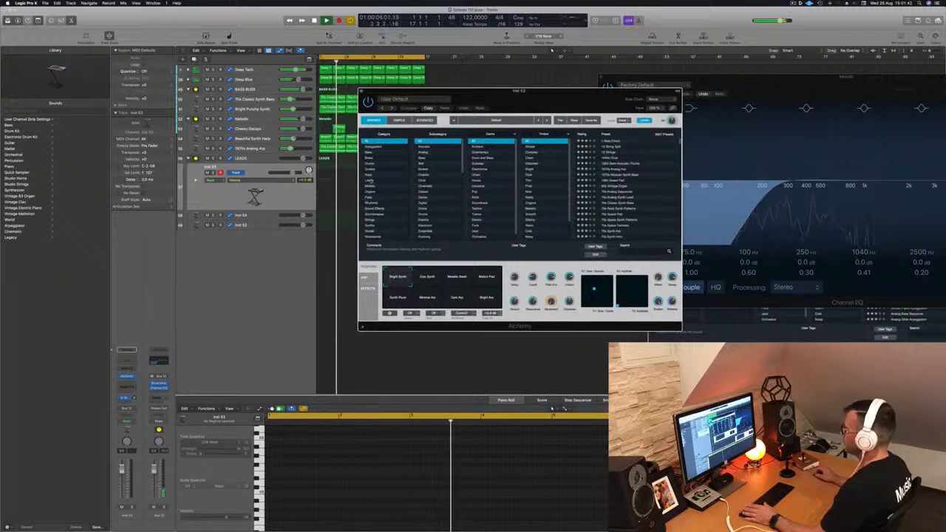
click(369, 181)
drag(538, 123, 598, 142)
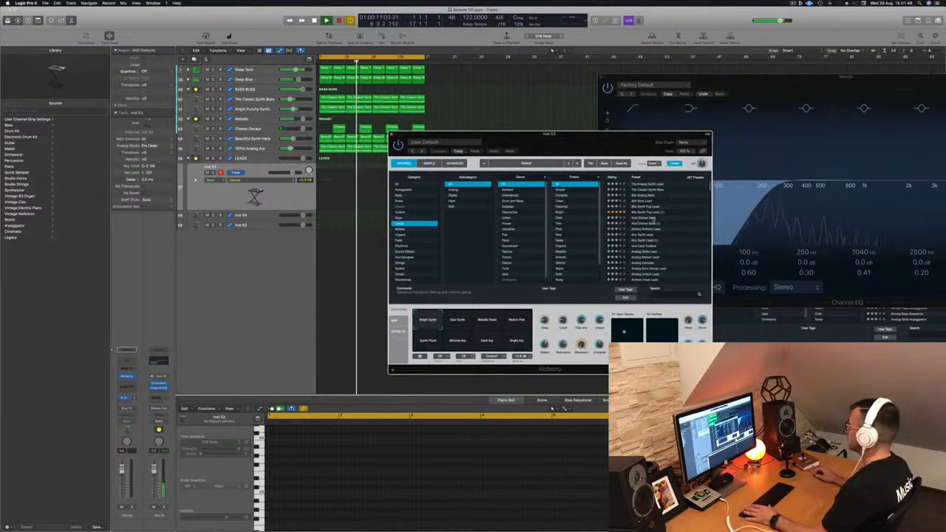
scroll(650, 214, down, 1)
click(650, 241)
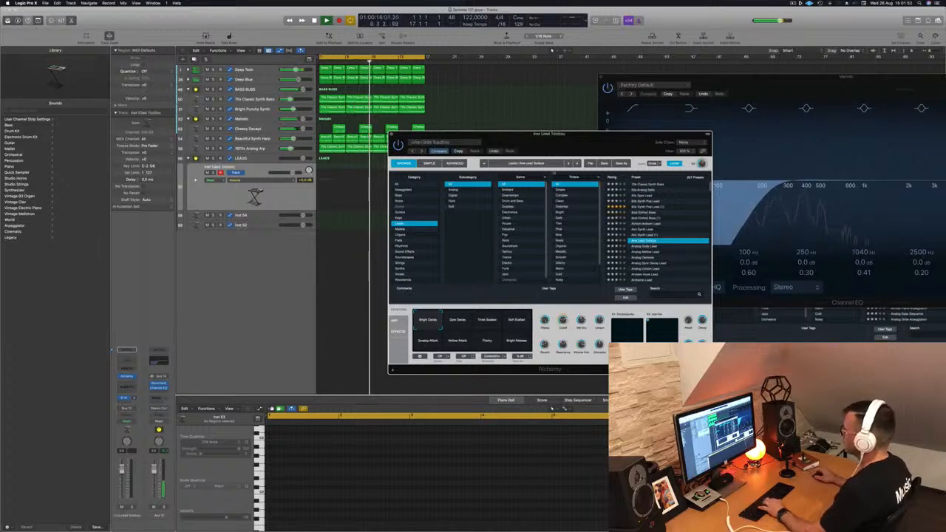
Step: Rearrange the EQ, Musical Typing and Alchemy windows, raise the keyboard octave, play test notes and lower the lead track's volume
drag(807, 77, 686, 215)
drag(826, 119, 783, 113)
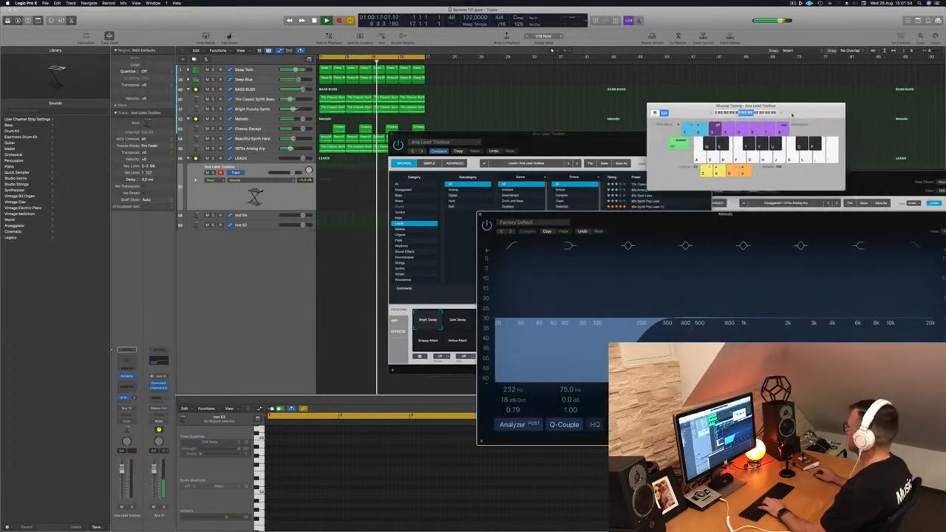
key(x)
drag(571, 140, 503, 133)
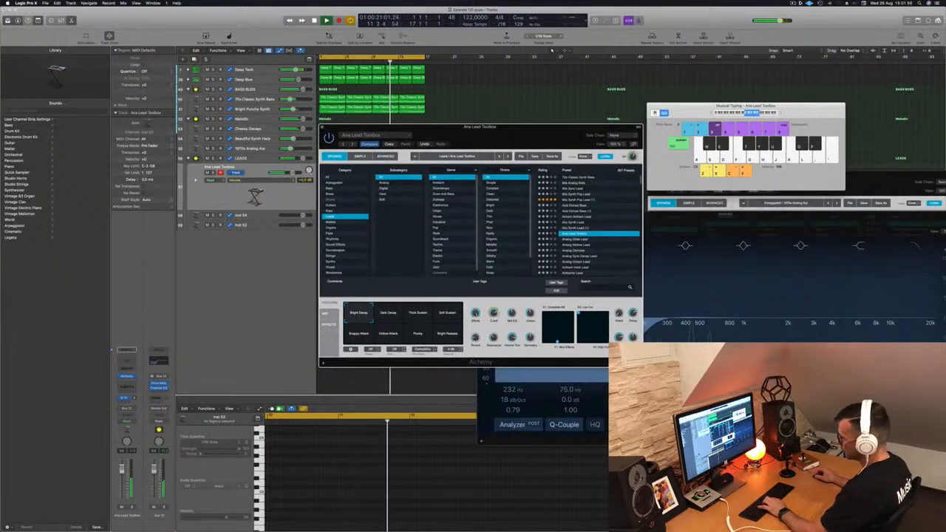
key(k)
drag(122, 489, 122, 491)
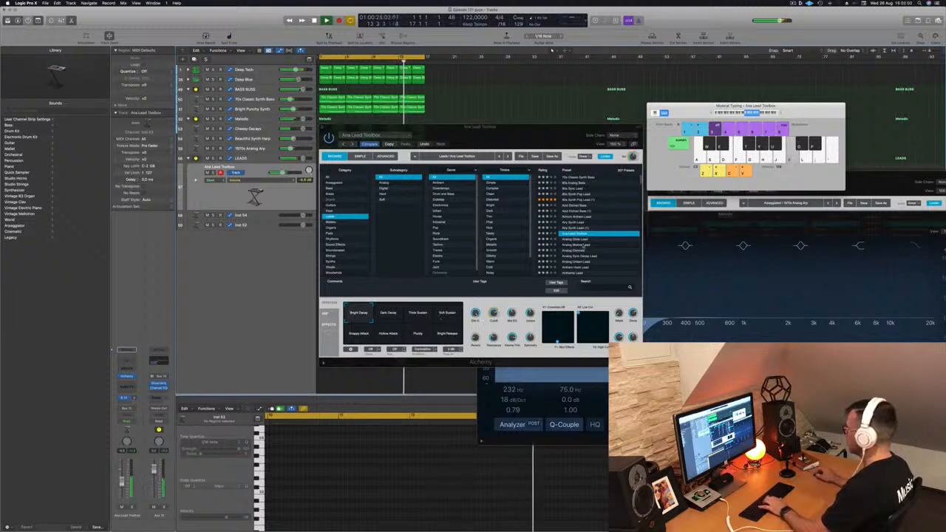
Step: Audition the Analog Glide Lead, Analog Mellow Lead, Analog Osmosis, Analog Sync Decay Lead and Analog Unison Lead presets during playback
key(Down)
key(k)
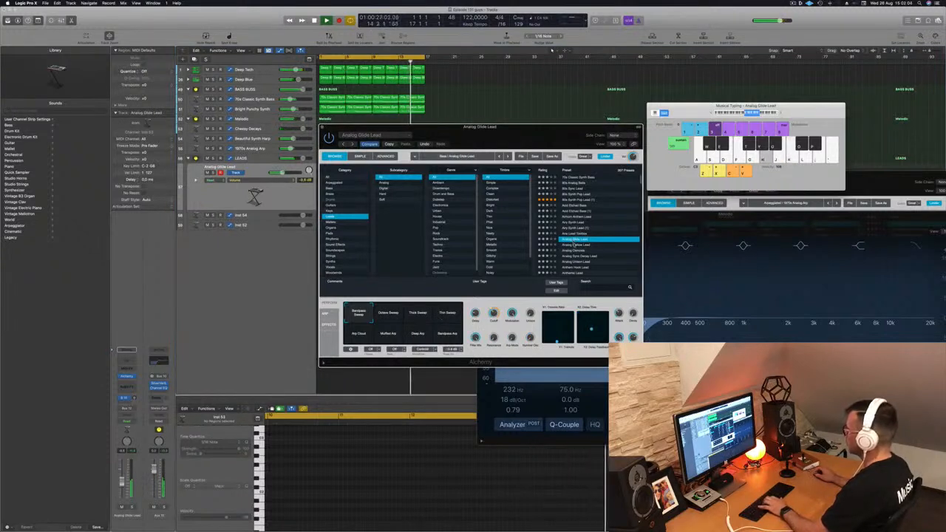
key(Down)
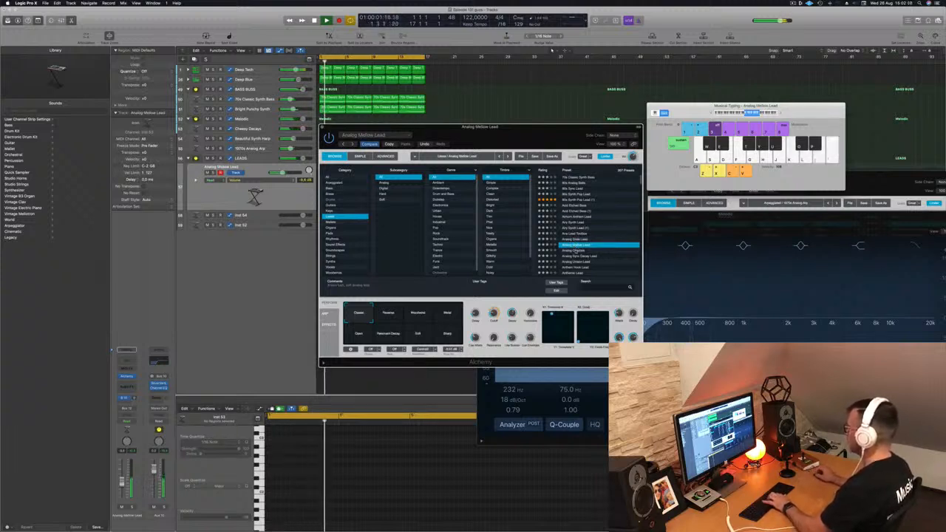
drag(563, 138, 625, 120)
key(Down)
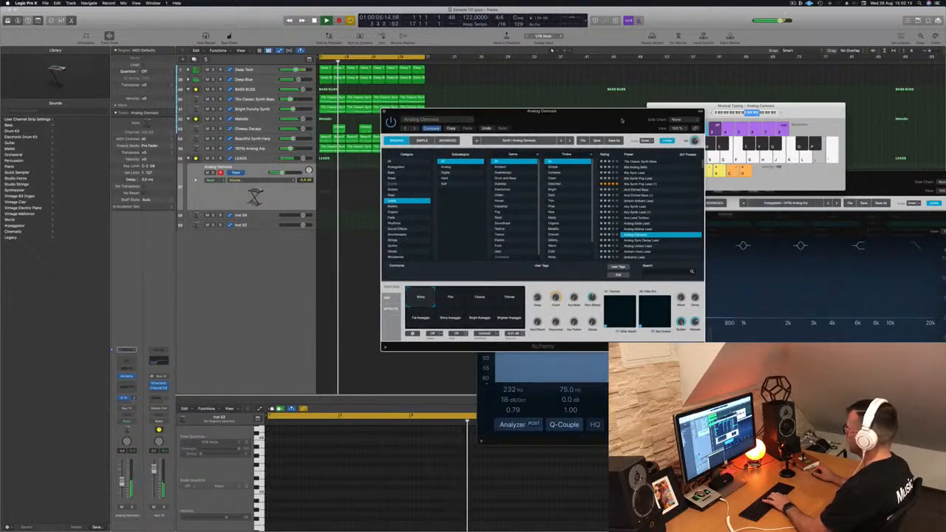
click(644, 242)
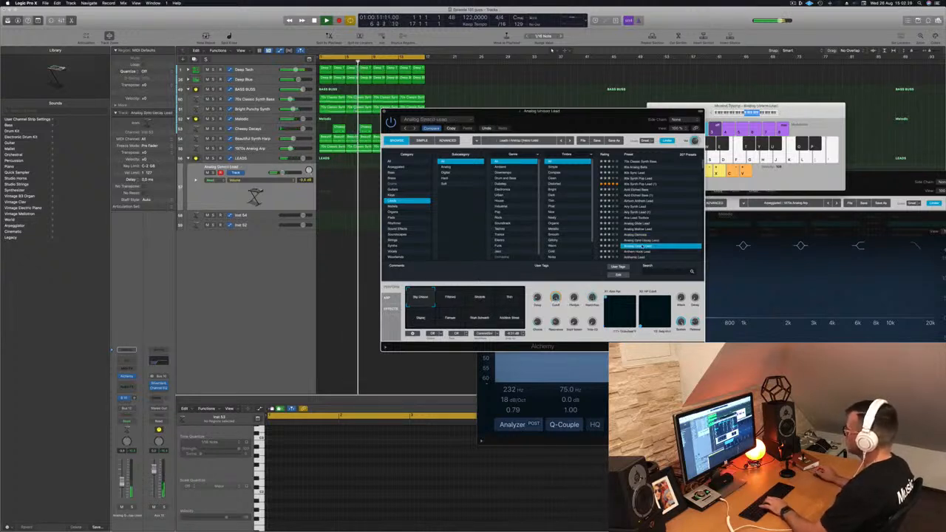
Step: Audition the Anthem Hook Lead, Anthemic Lead, Anthemic Sync Lead and Arctic Noise Lead presets on the lead track
key(Down)
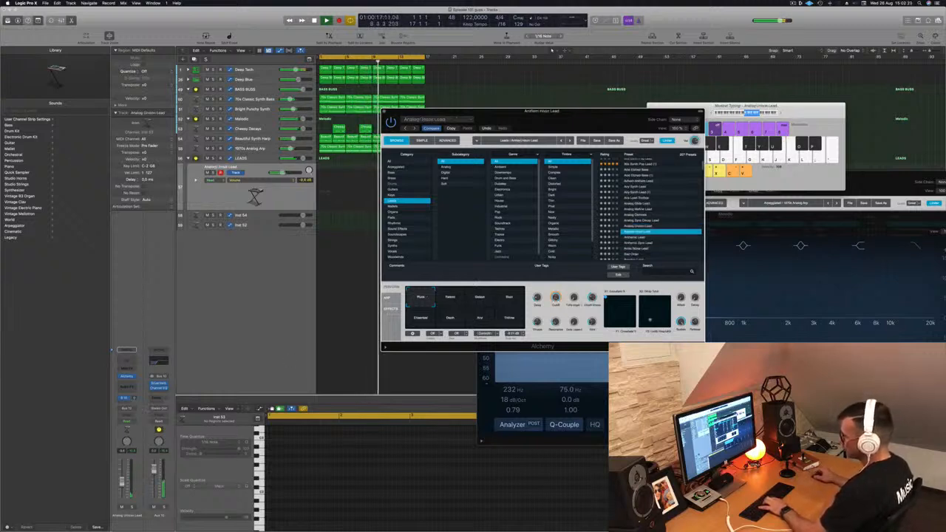
key(Down)
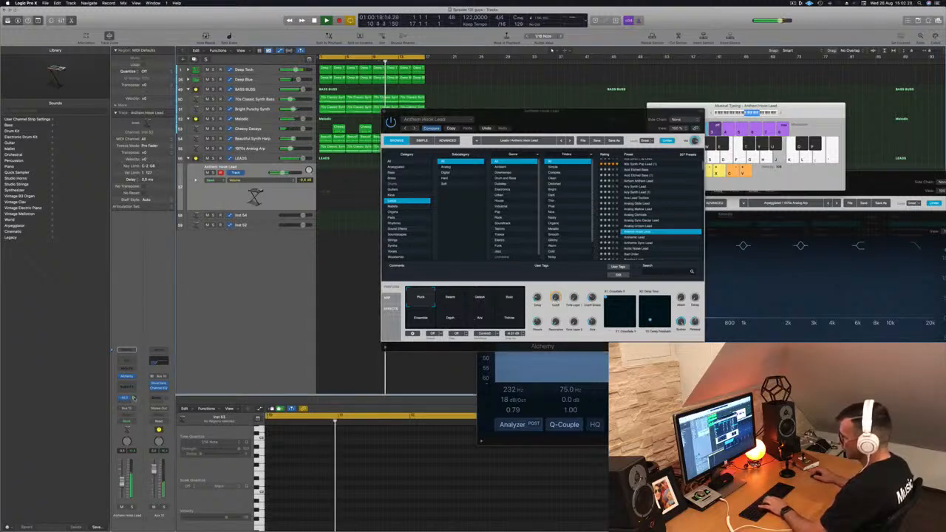
key(Down)
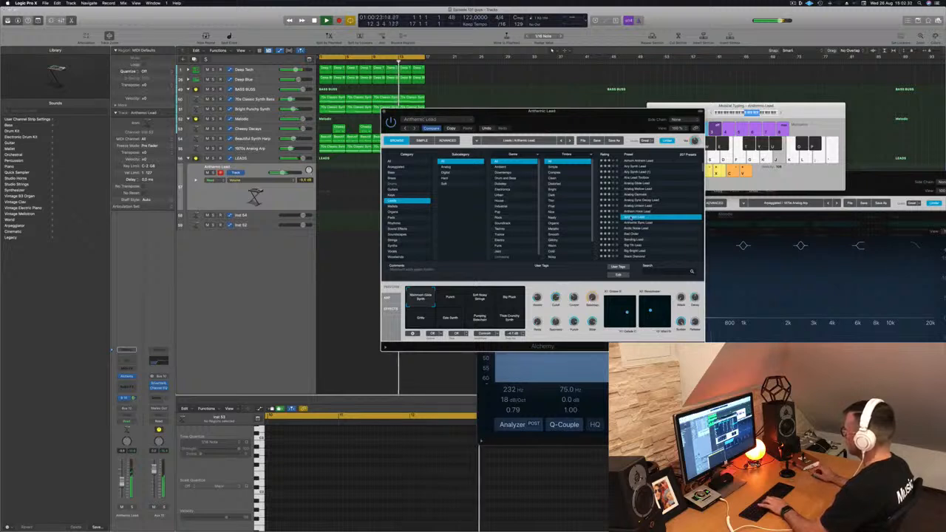
key(Down)
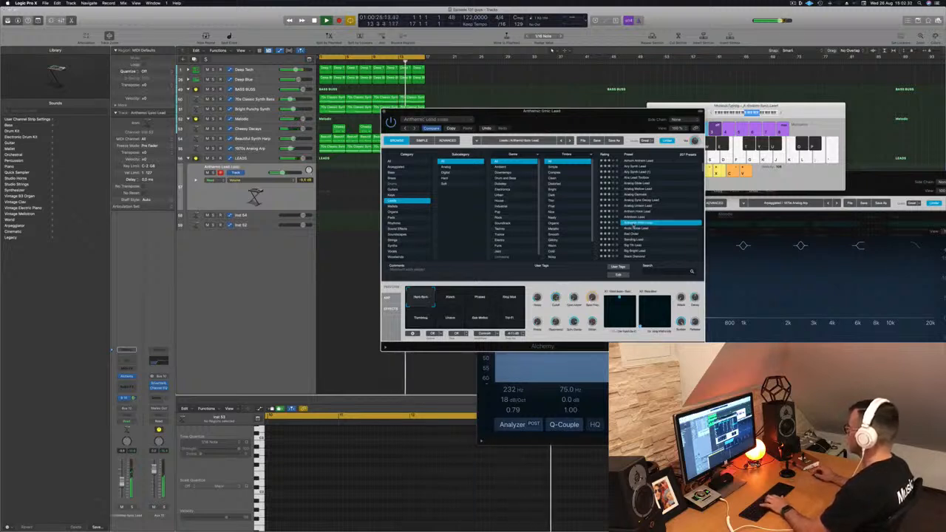
key(Down)
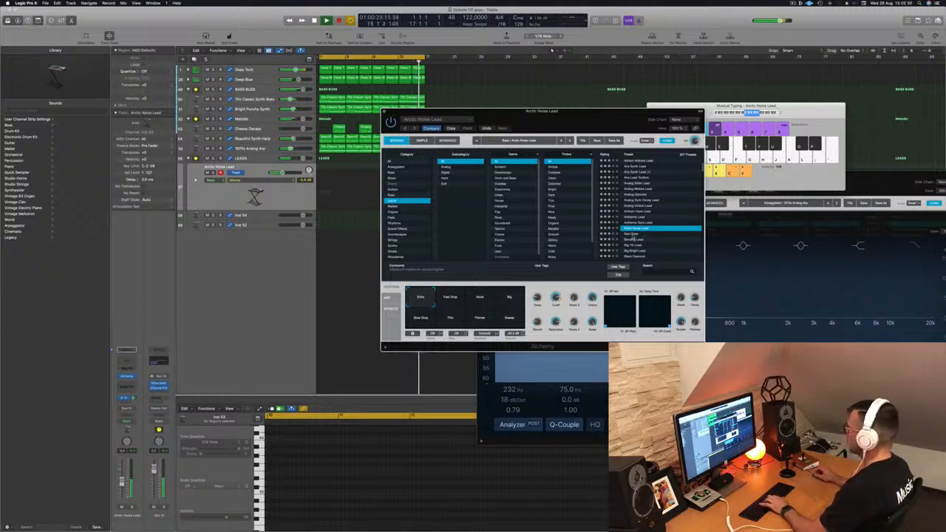
Step: Load the Bad Order preset and try its Dirty Delay, Filthy and Dark Metal performance variations
key(Down)
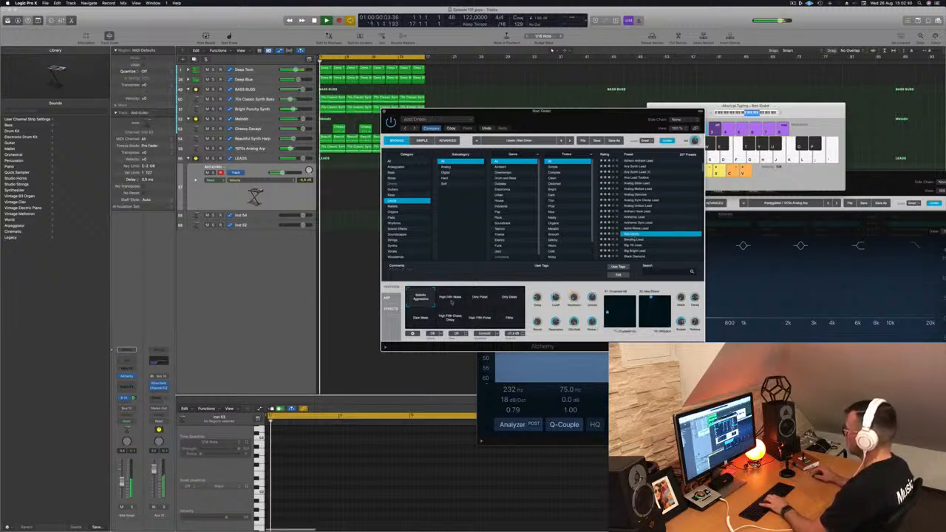
click(507, 298)
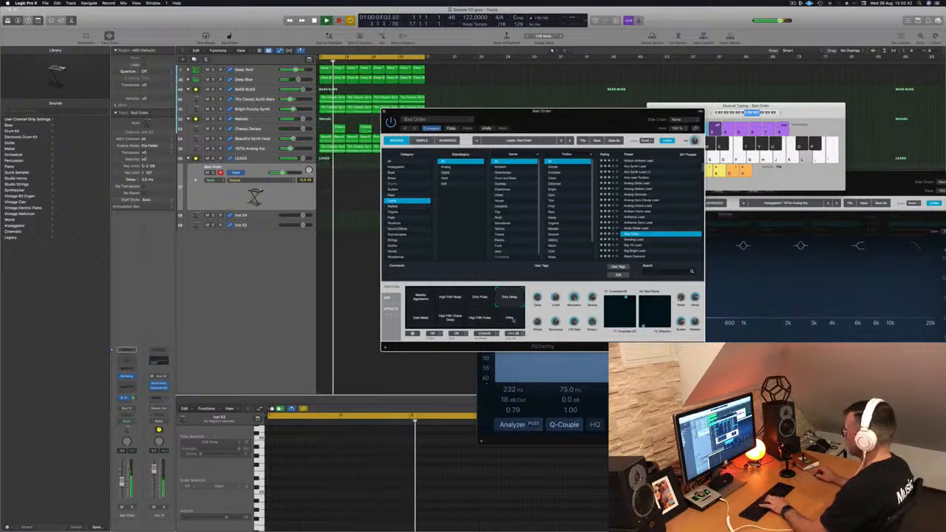
click(512, 318)
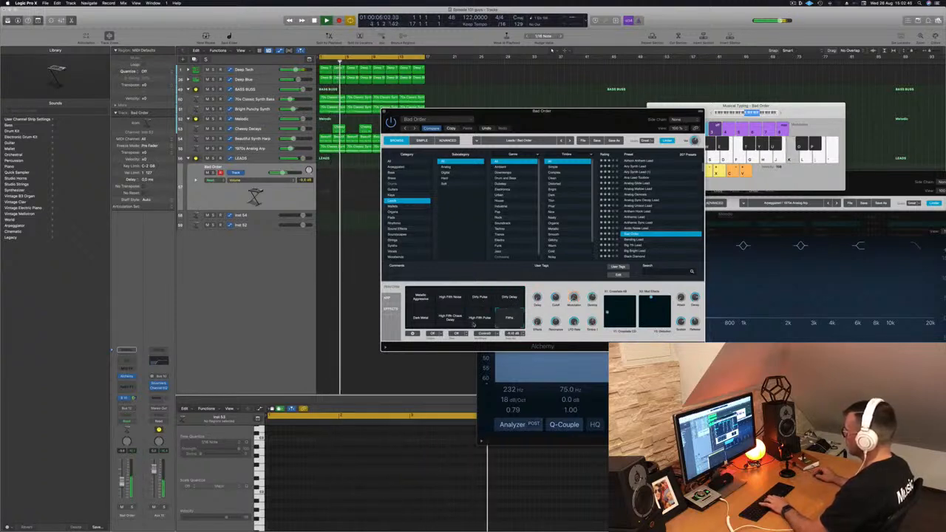
Step: Audition the Big 7th Lead, Big Bright Lead and Black Diamond presets, raising the lead track's volume slightly
scroll(655, 221, down, 2)
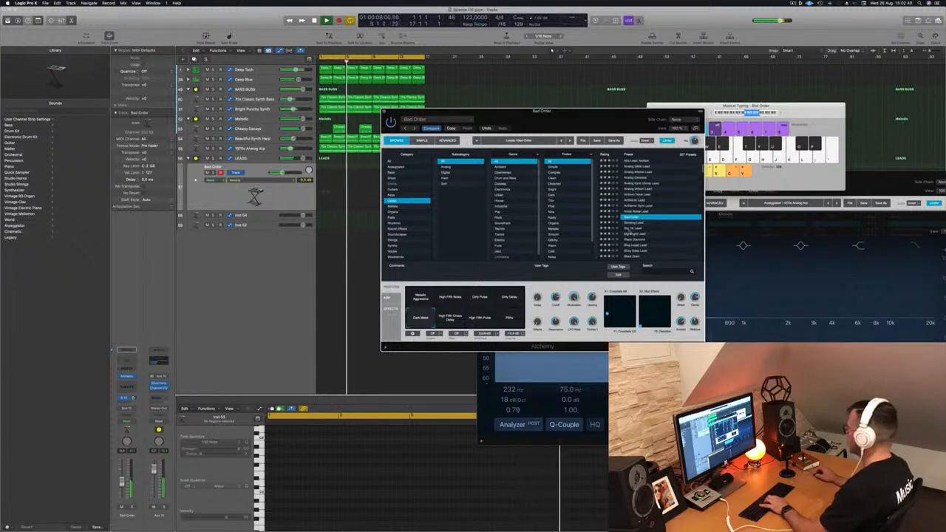
click(636, 228)
click(634, 234)
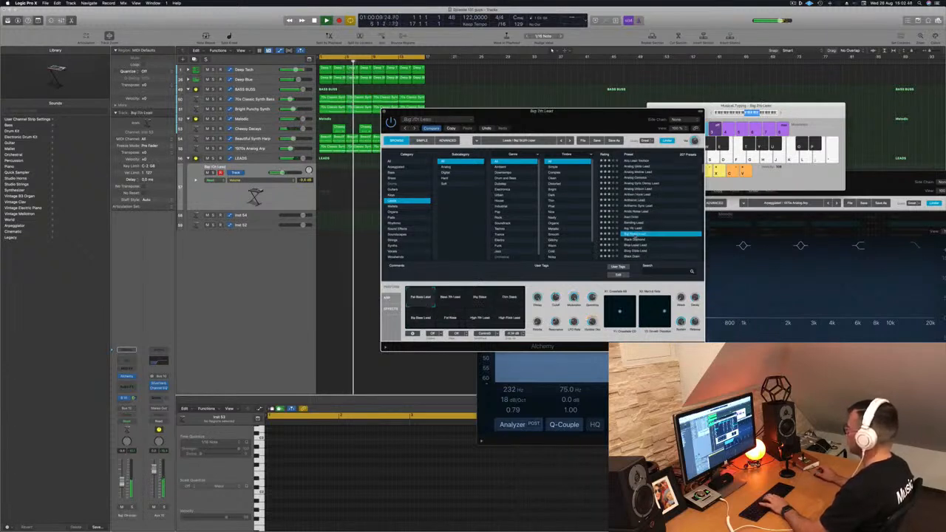
click(635, 240)
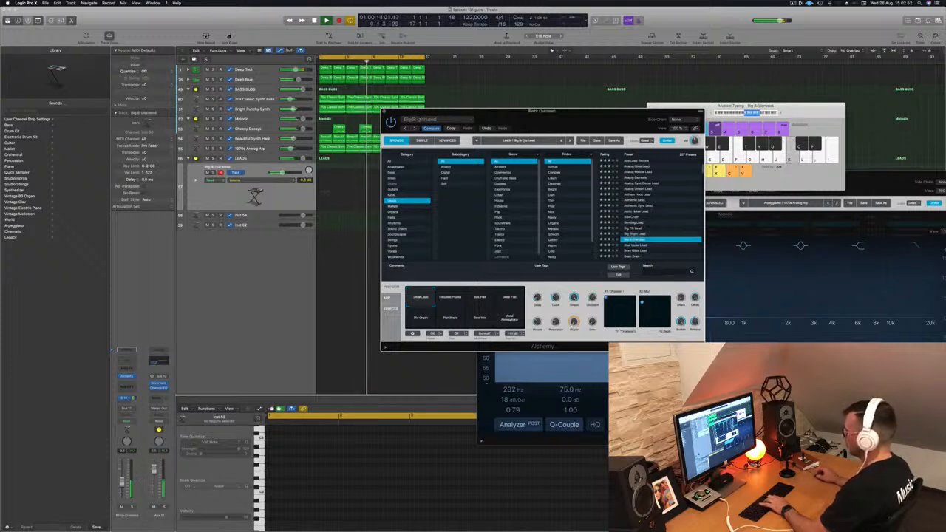
drag(122, 482, 122, 479)
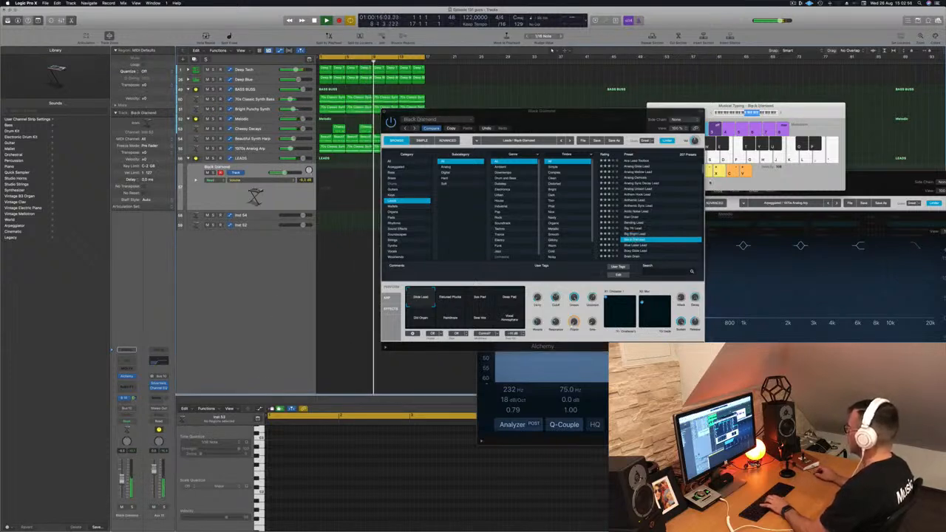
Step: Play test notes through the presets following Black Diamond, load Brain Drain and lower the lead track's volume to -14.2 dB
scroll(663, 201, down, 2)
key(j)
click(644, 232)
key(j)
key(k)
key(l)
click(633, 240)
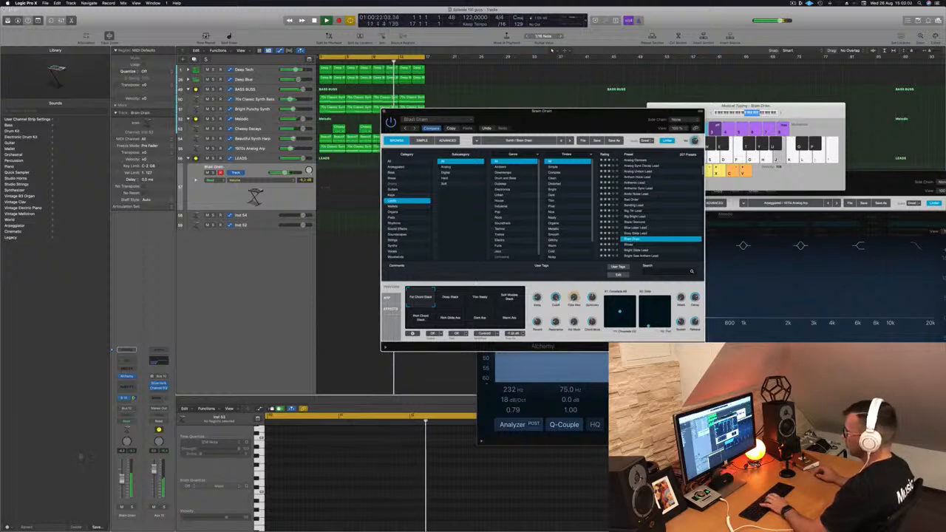
drag(285, 173, 280, 173)
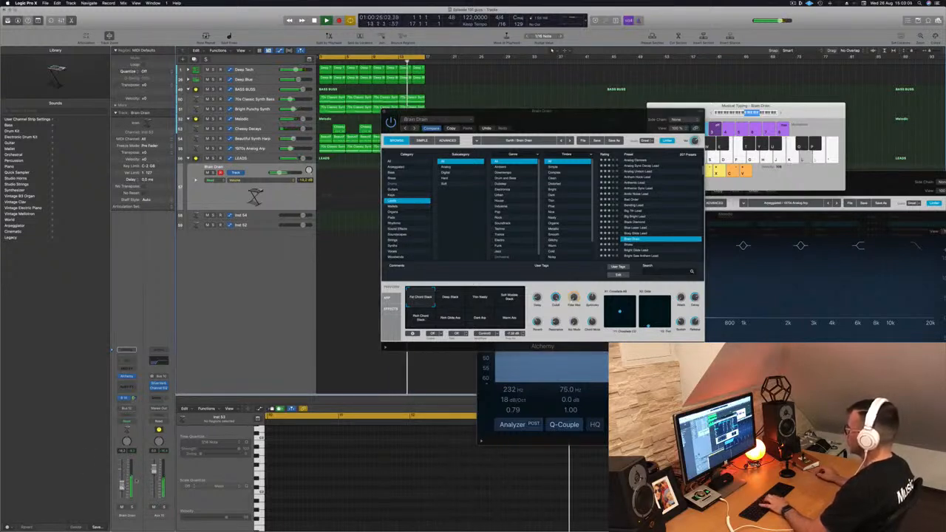
Step: Audition the preset below Brain Drain, then Bright Glide Lead, Bright Saw Anthem Lead, Burst Of Light and Butter Cut Saw
click(627, 244)
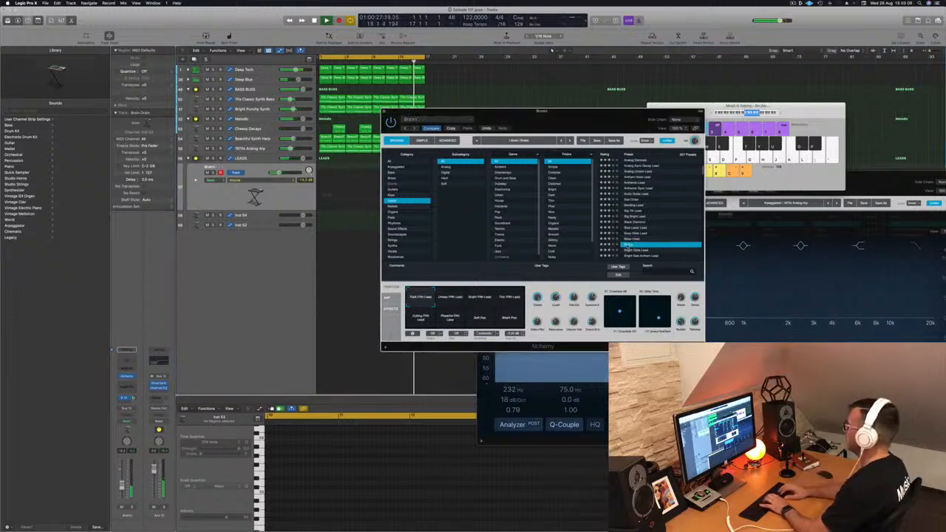
key(Down)
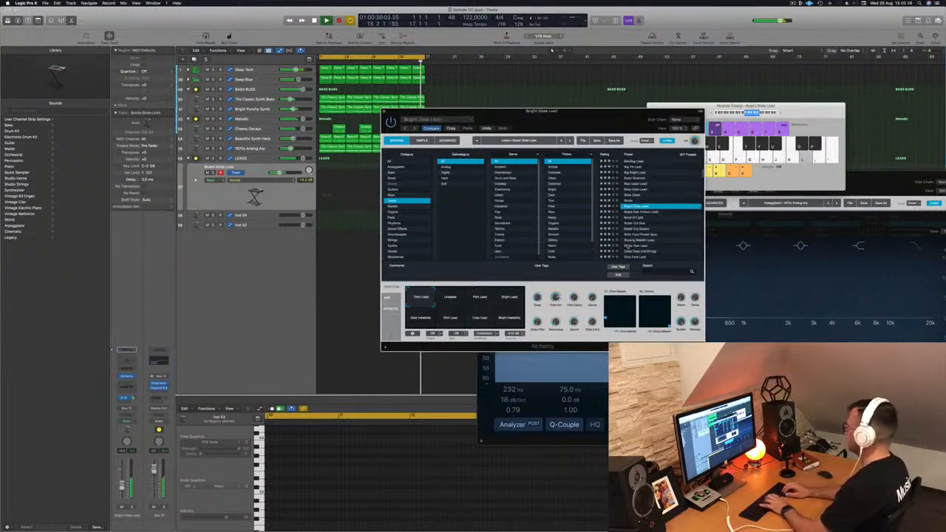
key(Down)
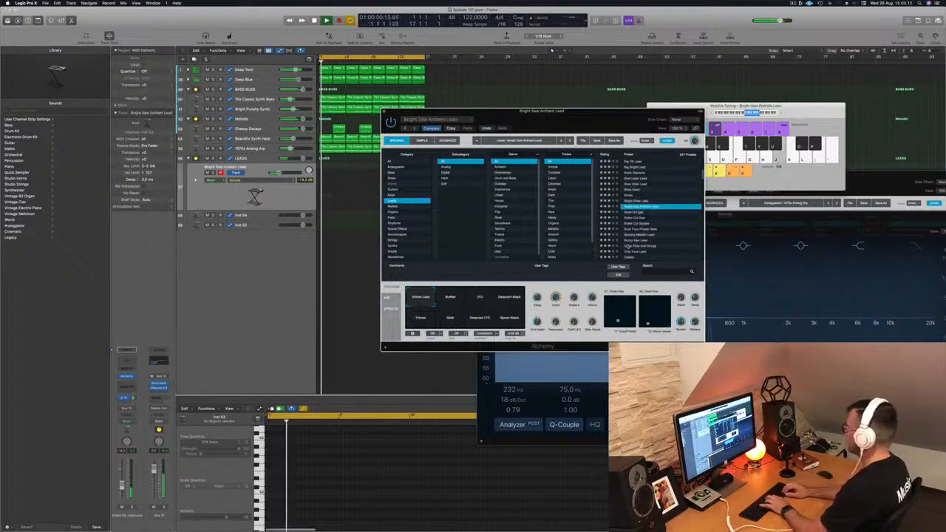
key(Down)
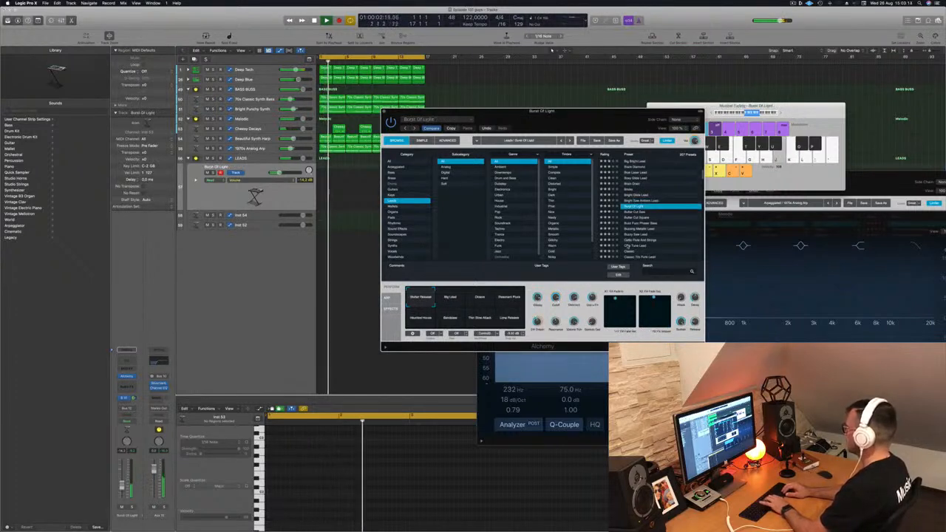
key(Down)
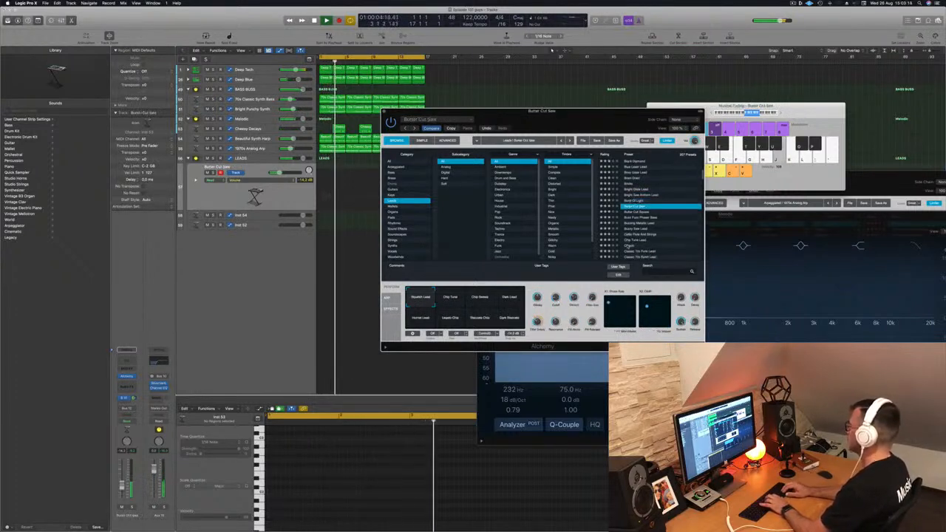
Step: Audition the presets from Butter Cut Square to Chip Tune Lead and load the Classic preset on the lead track
key(Down)
key(Down)
key(Down)
key(Down)
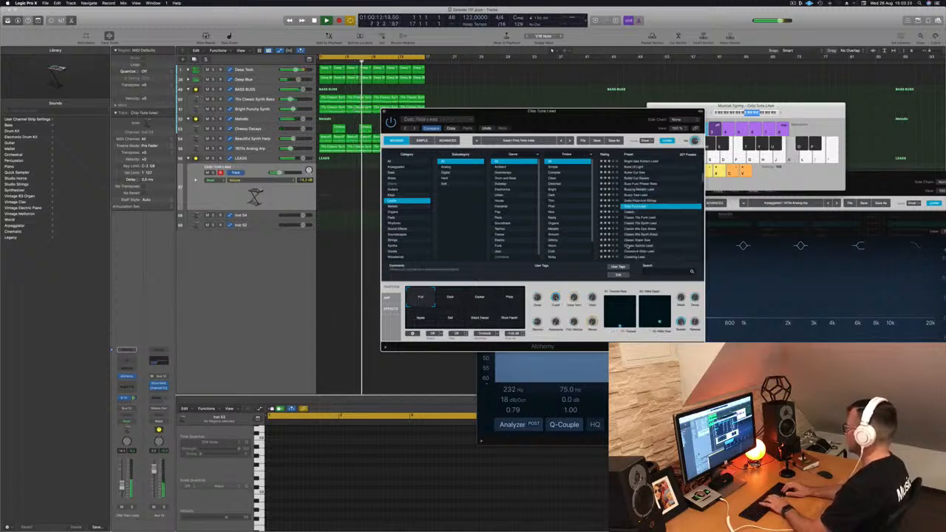
key(Down)
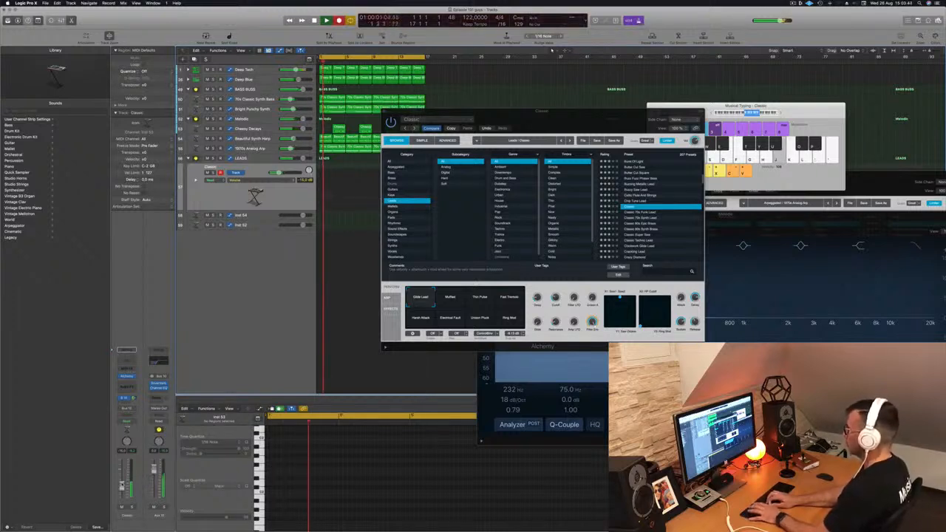
Step: Record a repeating, descending three-note lead melody with the Classic preset during cycle playback, and stop recording
key(l)
key(k)
key(j)
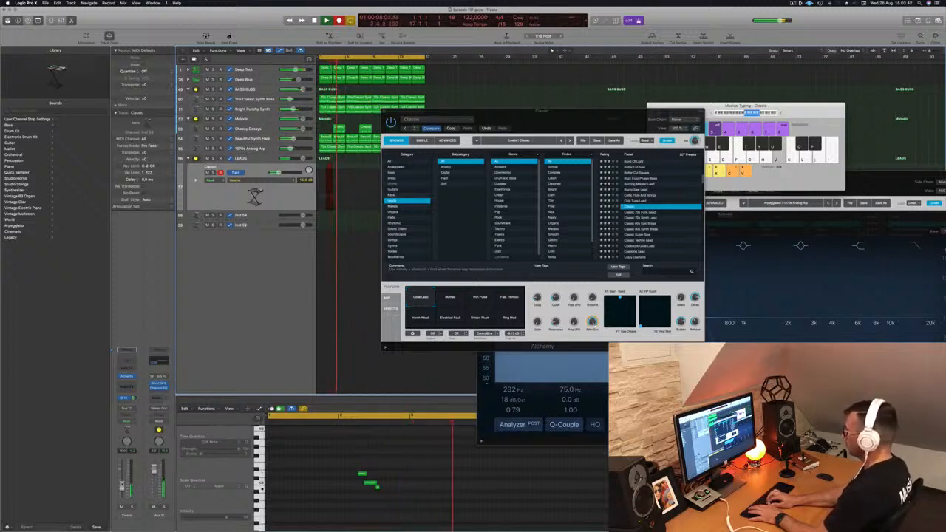
key(l)
key(k)
key(j)
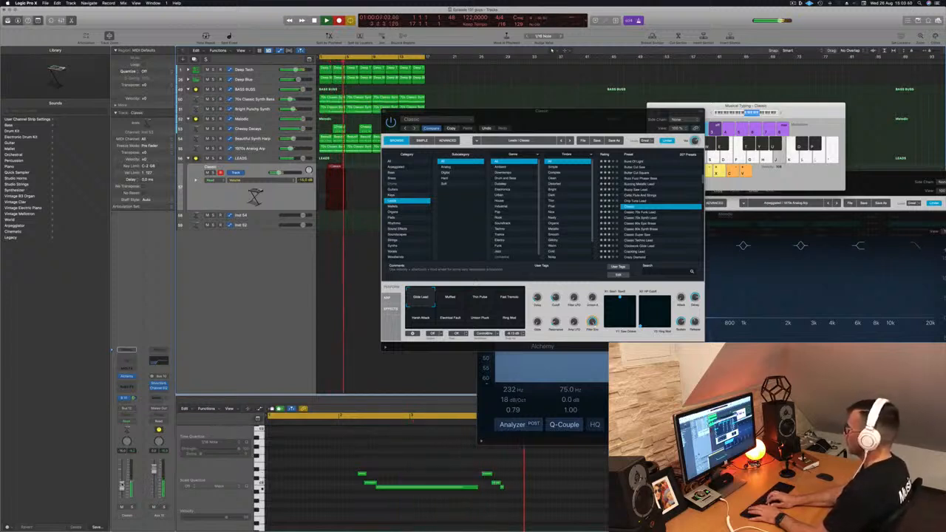
key(l)
key(k)
key(j)
key(l)
key(k)
key(j)
key(k)
key(j)
key(l)
key(k)
key(j)
key(l)
key(k)
key(j)
key(l)
key(space)
Step: Move the Alchemy window clear of the tracks and shift the first three recorded notes to the region's start
key(space)
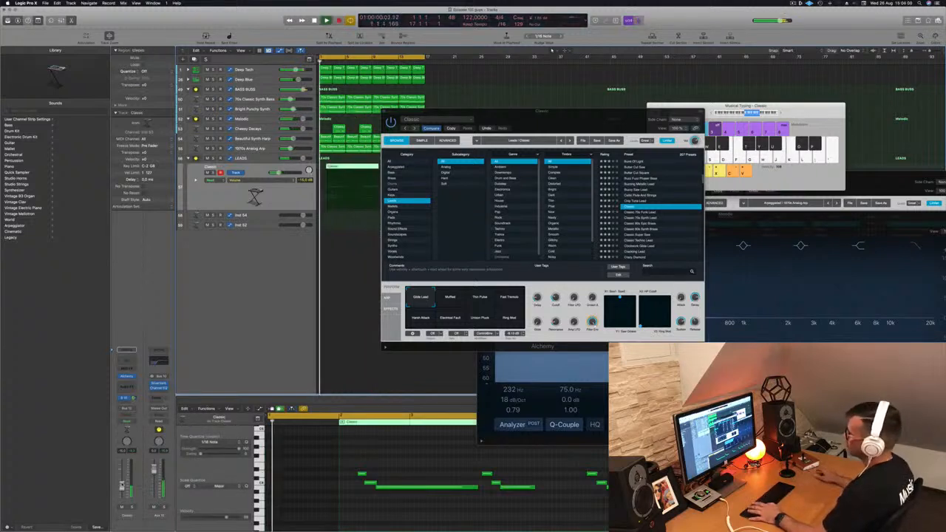
drag(560, 119, 625, 63)
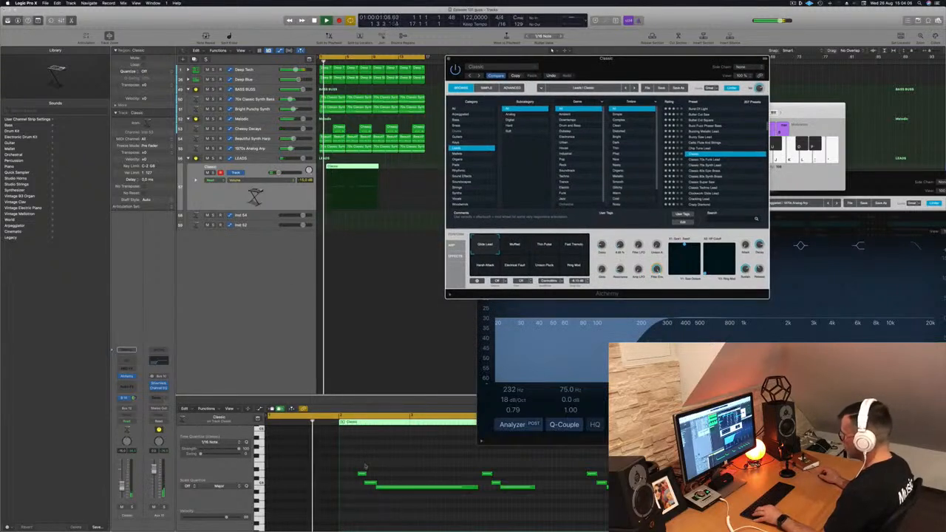
drag(359, 467, 397, 491)
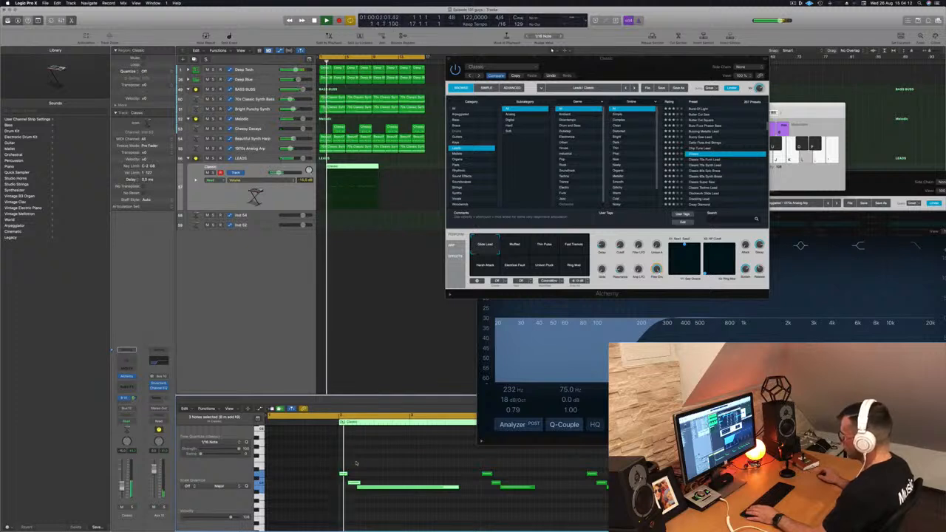
scroll(423, 479, left, 2)
scroll(435, 475, left, 1)
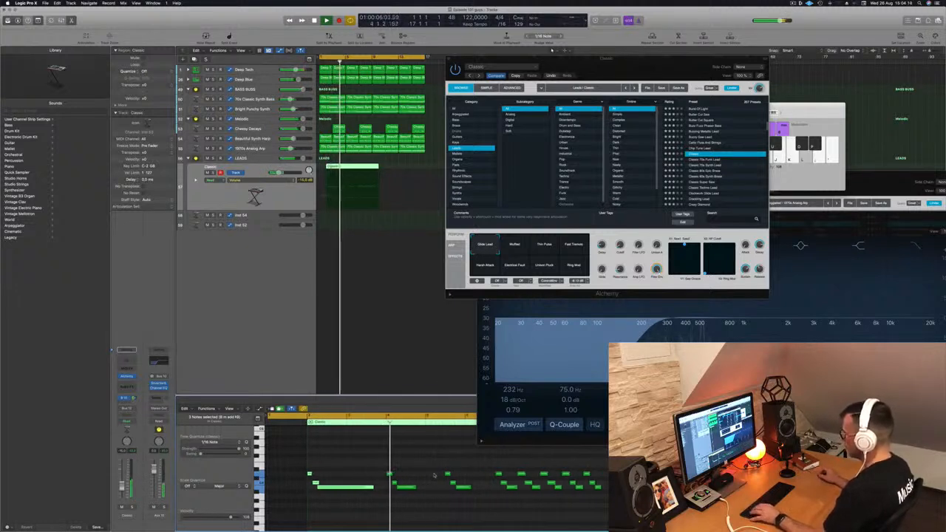
Step: Move the recorded Classic region to bar 1 and play it from the beginning
key(Return)
drag(337, 167, 330, 167)
key(Return)
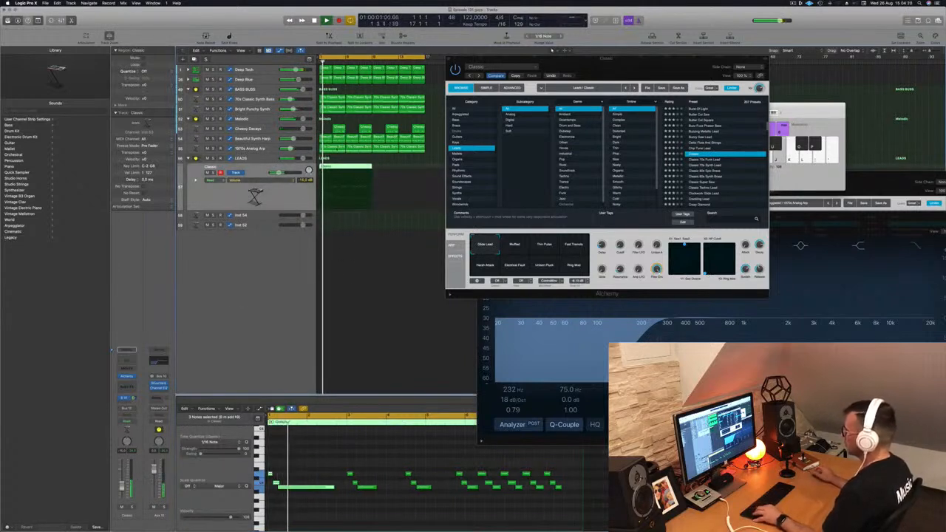
Step: Split the Classic region after its first two bars and delete the remaining part
super+double_click(332, 193)
click(352, 180)
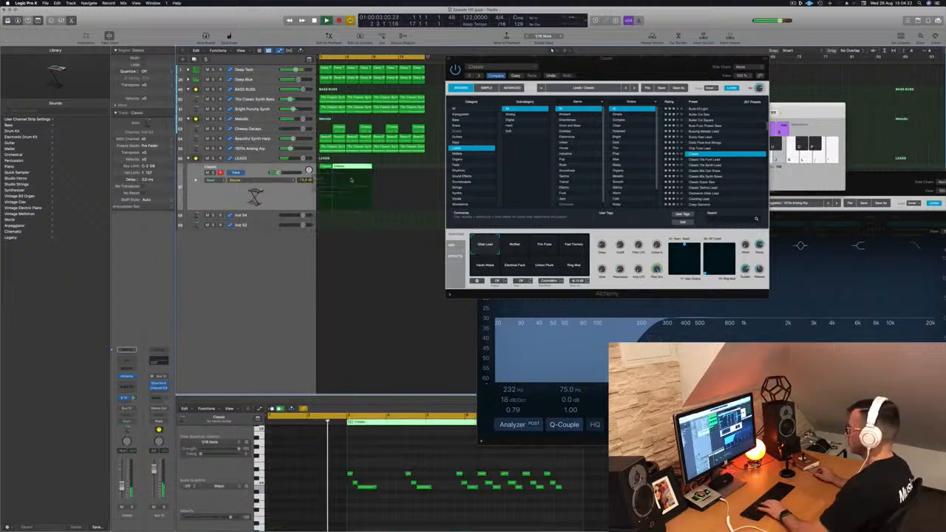
key(Delete)
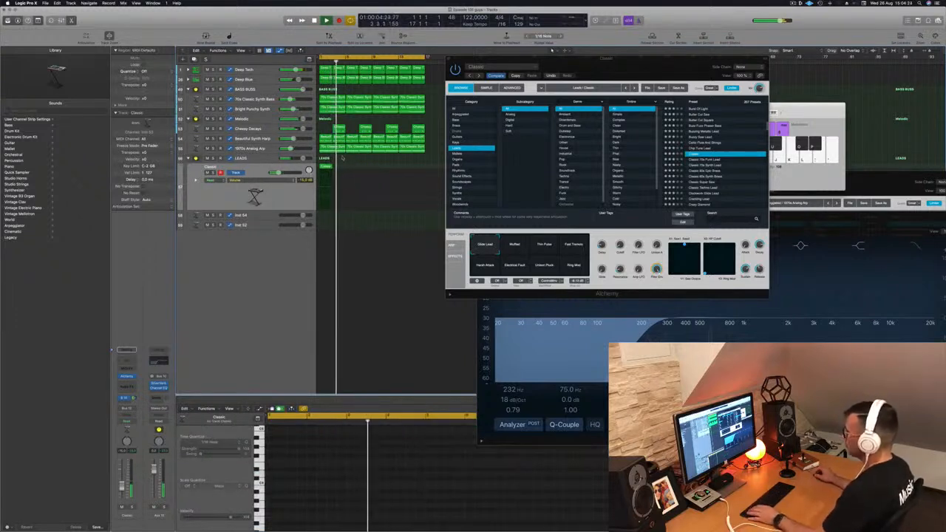
Step: Copy the two-bar Classic region to bar 5 on the same track
key(space)
click(326, 170)
drag(325, 171, 353, 173)
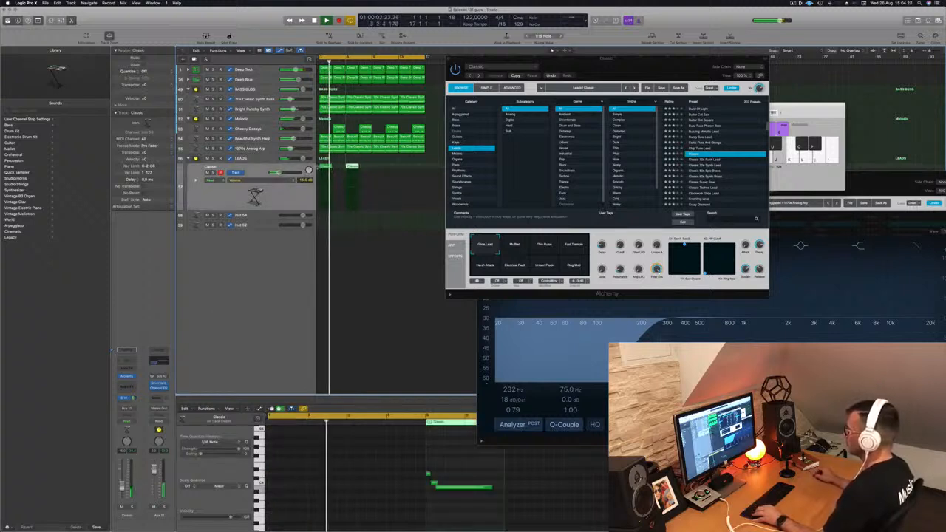
Step: Shorten the sustained note slightly and copy the two short opening notes to the end of the phrase
drag(334, 487, 329, 488)
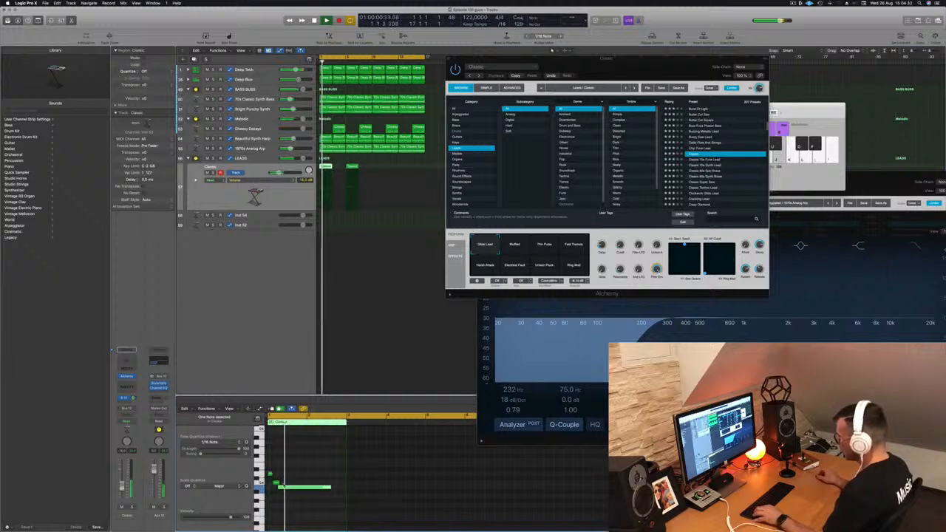
drag(270, 474, 340, 475)
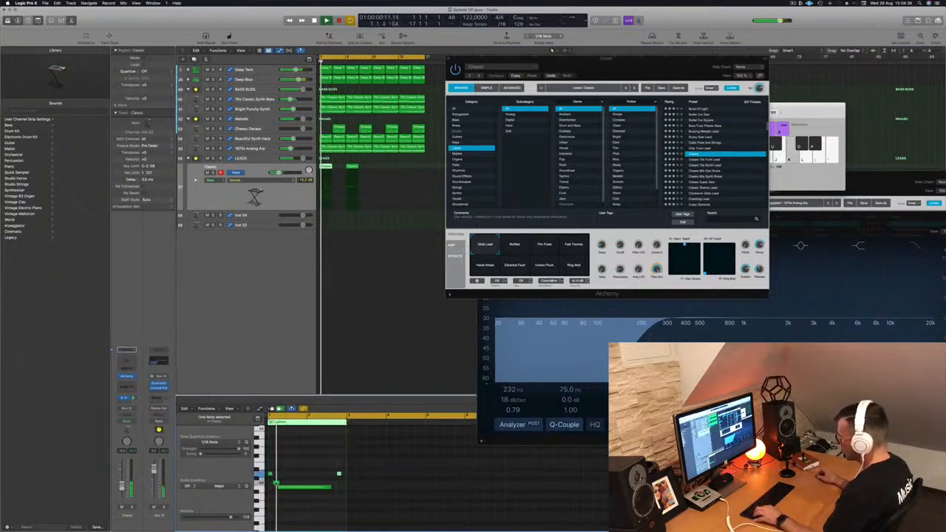
drag(275, 483, 338, 486)
Step: Lengthen the sustained note slightly so it reaches the copied short note at the phrase's end
key(super+Right)
key(super+Right)
key(super+Right)
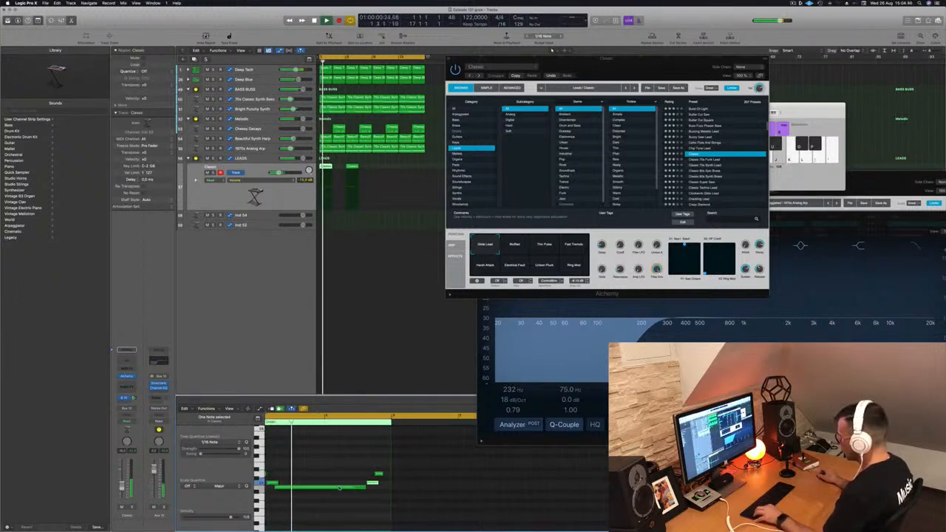
scroll(339, 488, left, 2)
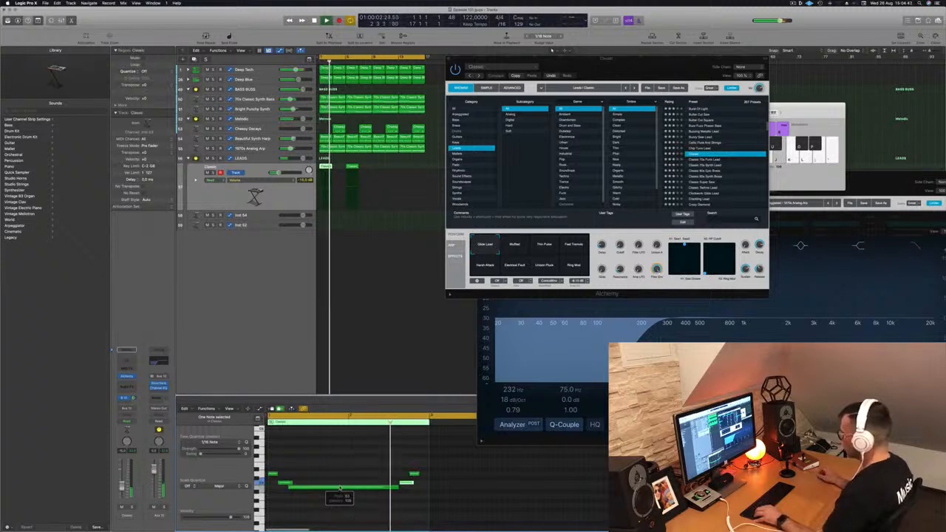
key(super+Left)
key(Return)
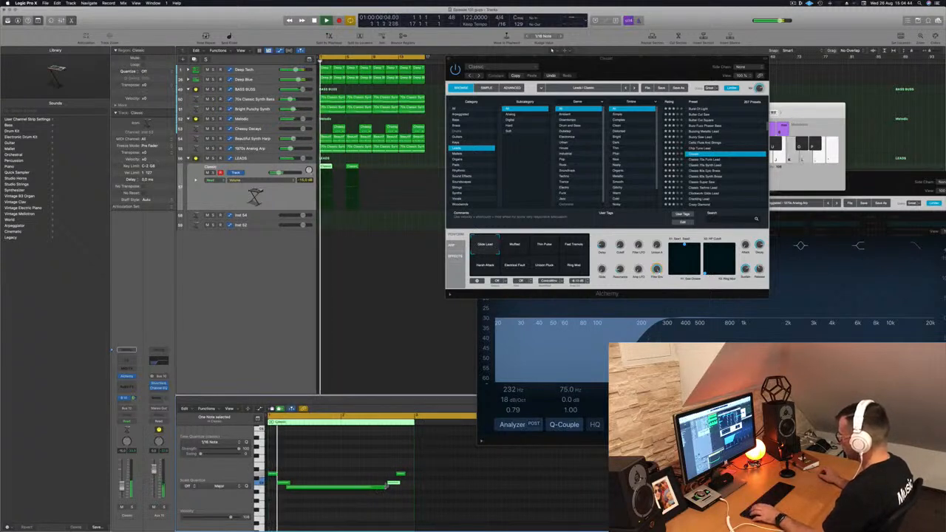
drag(386, 488, 389, 488)
Step: Delete the copied Classic region at bar 5
key(super+Left)
key(super+Left)
key(super+Left)
key(space)
click(355, 167)
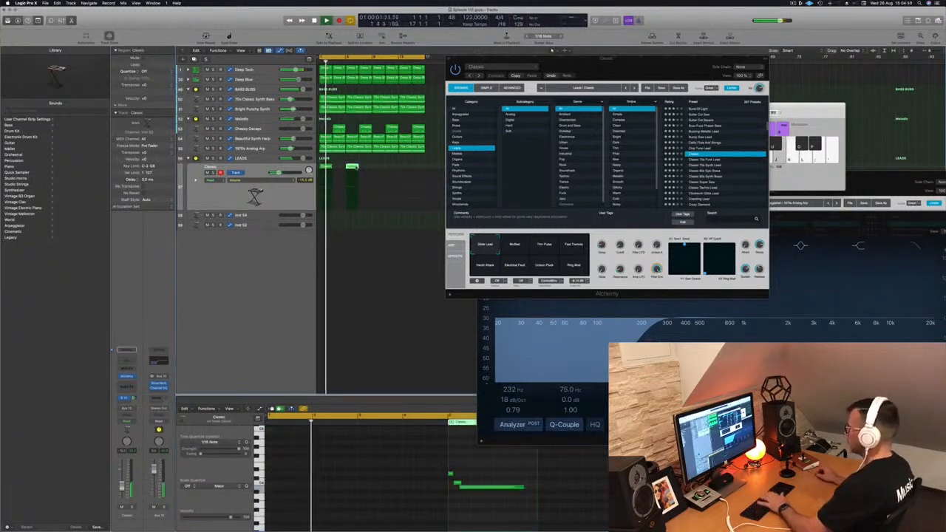
key(Delete)
Step: Remove the copied high note at the end of the phrase in the bar 1 Classic region
click(326, 168)
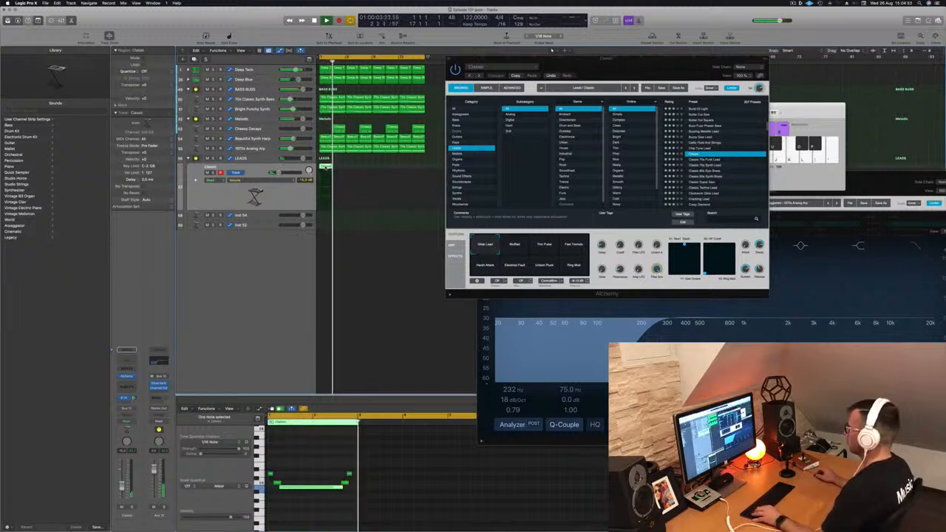
key(Return)
click(349, 474)
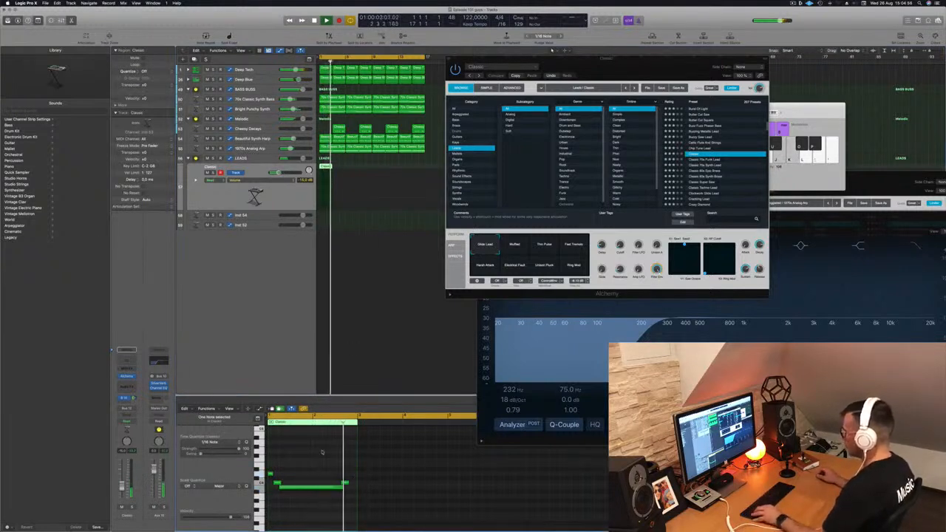
Step: Copy the edited Classic region to bar 5, and copy both regions on to bars 9 and 13
key(Return)
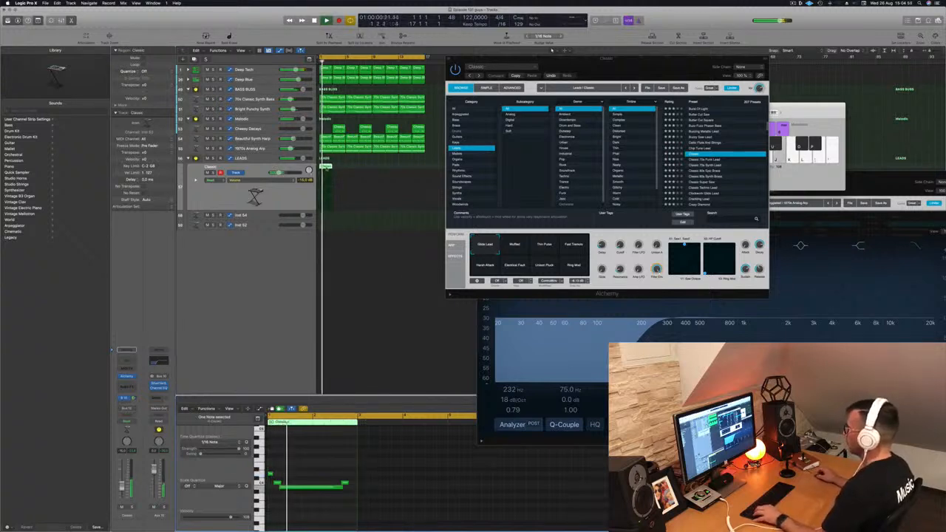
drag(326, 167, 355, 170)
drag(370, 192, 369, 173)
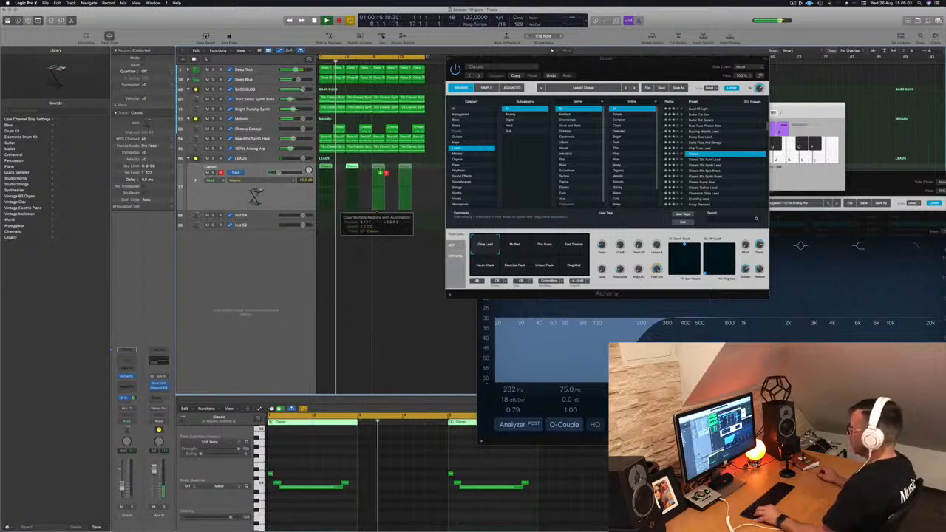
Step: Copy the four Classic regions onto the Inst 54 track below
key(super+Left)
key(super+Left)
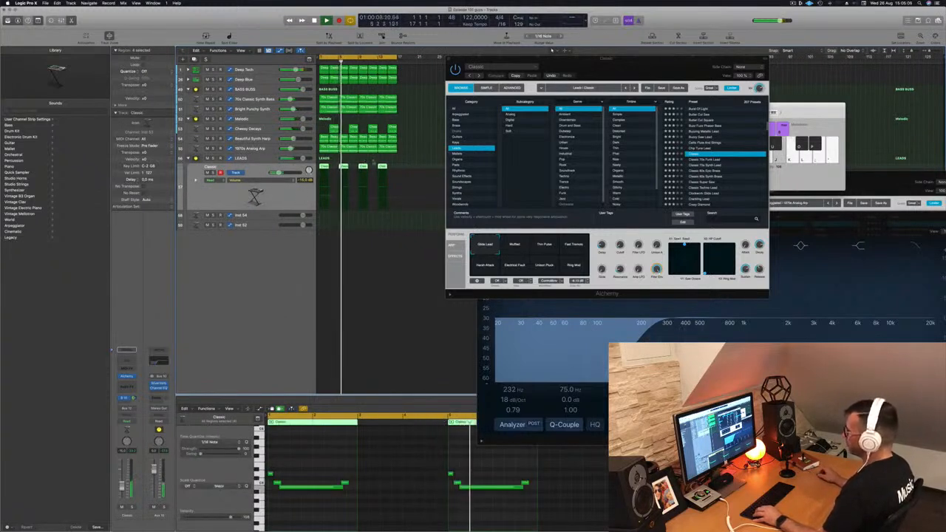
drag(323, 166, 325, 218)
scroll(328, 455, down, 2)
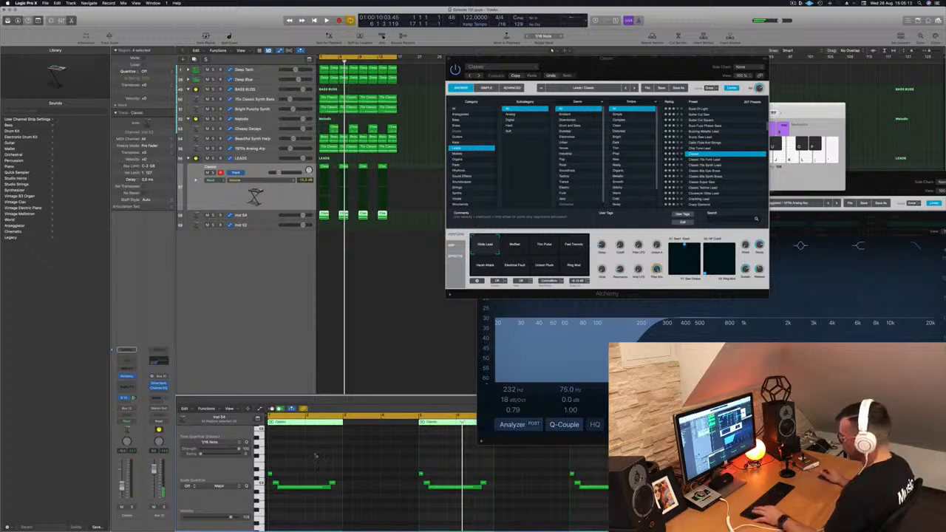
Step: Transpose all notes in the copied regions on the Inst 54 track down one octave and play them back
key(super+a)
key(alt+shift+Down)
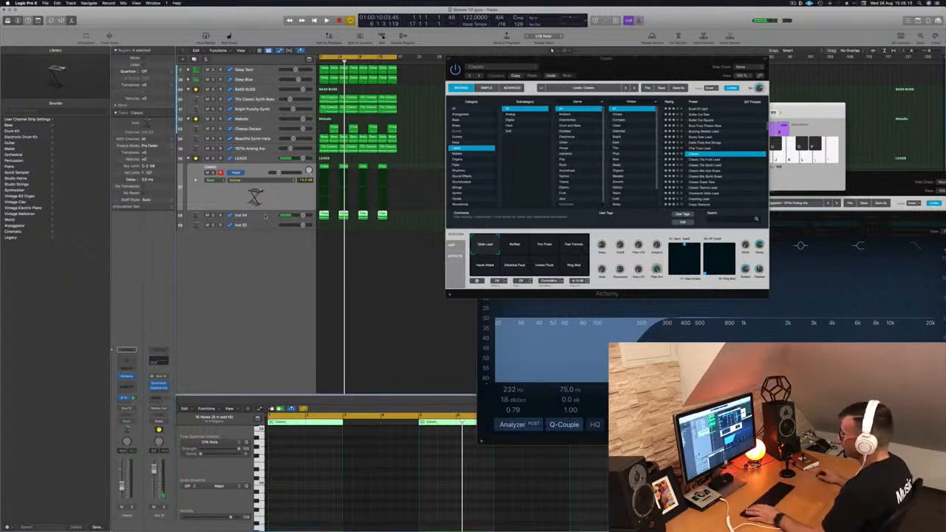
key(Down)
key(space)
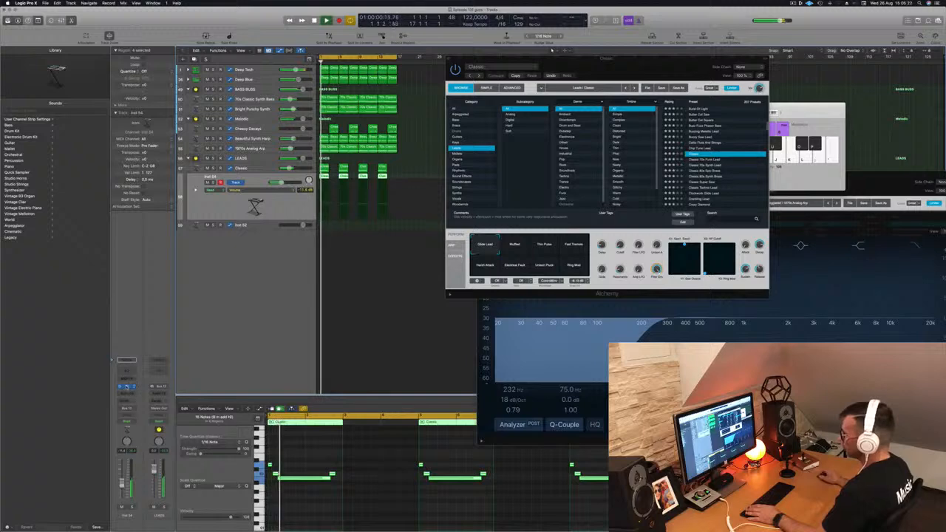
Step: Open Alchemy on the Inst 54 track, load the Chill Organ preset from the Organs category, and raise the track's volume
click(126, 387)
drag(344, 79, 486, 96)
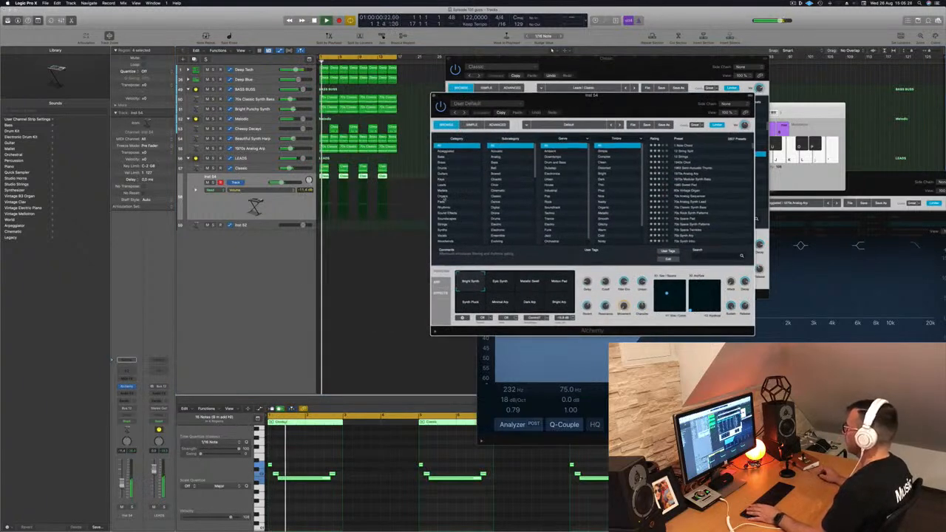
click(443, 196)
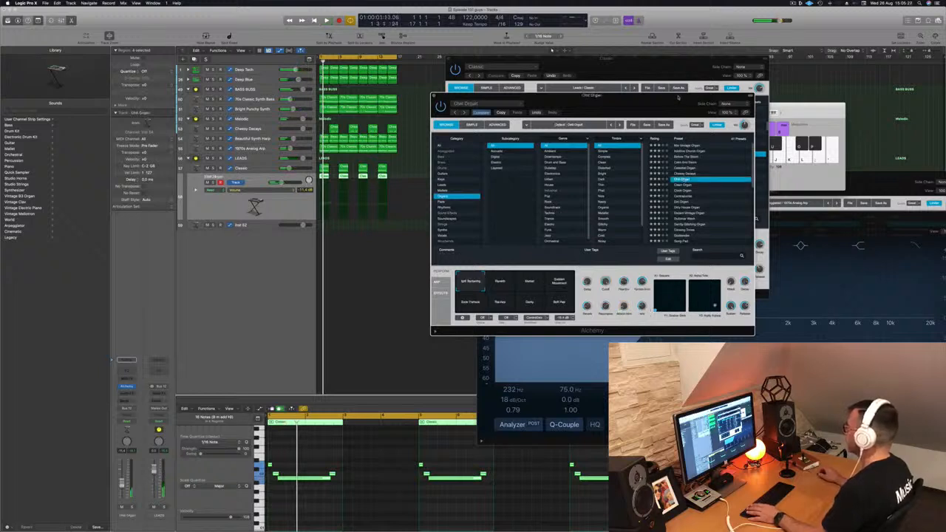
drag(651, 100, 740, 76)
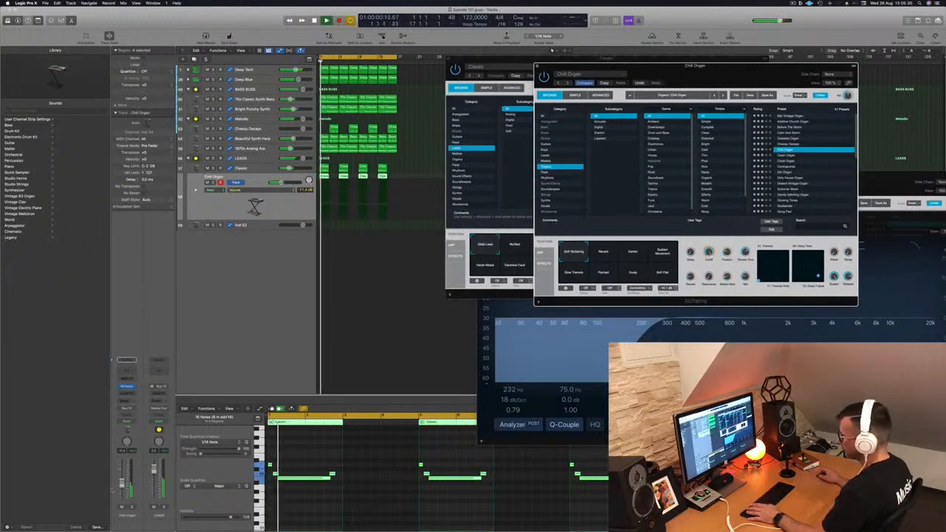
drag(121, 479, 122, 477)
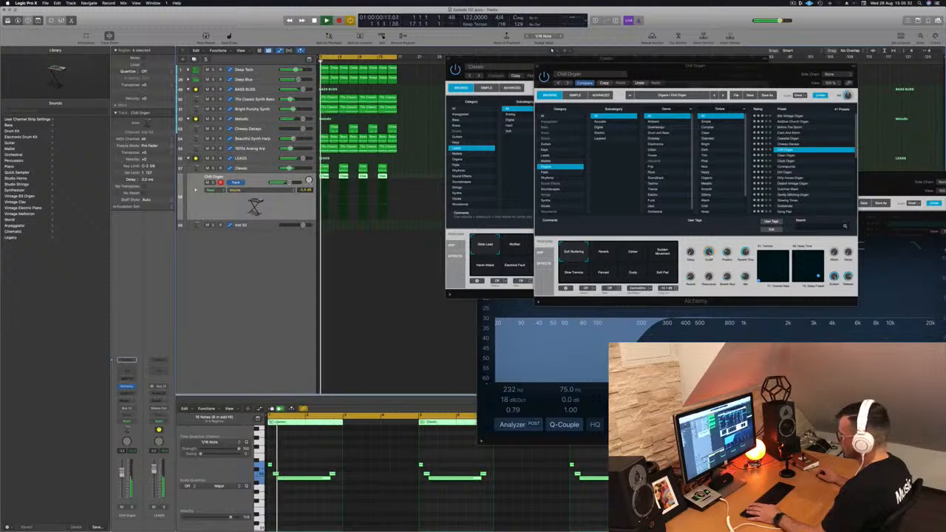
click(299, 516)
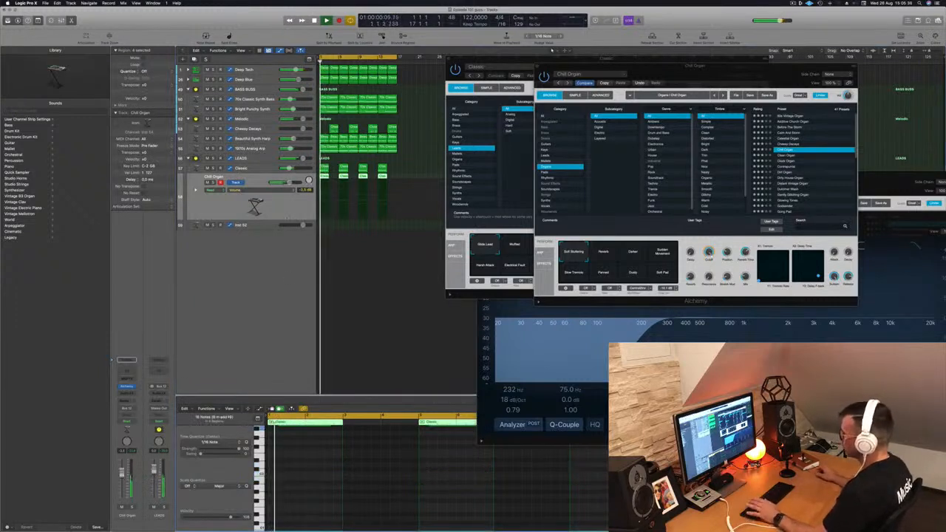
Step: Try the Dirty House Organ preset and replace it with Dusty Record Synth from the Keys category
click(791, 179)
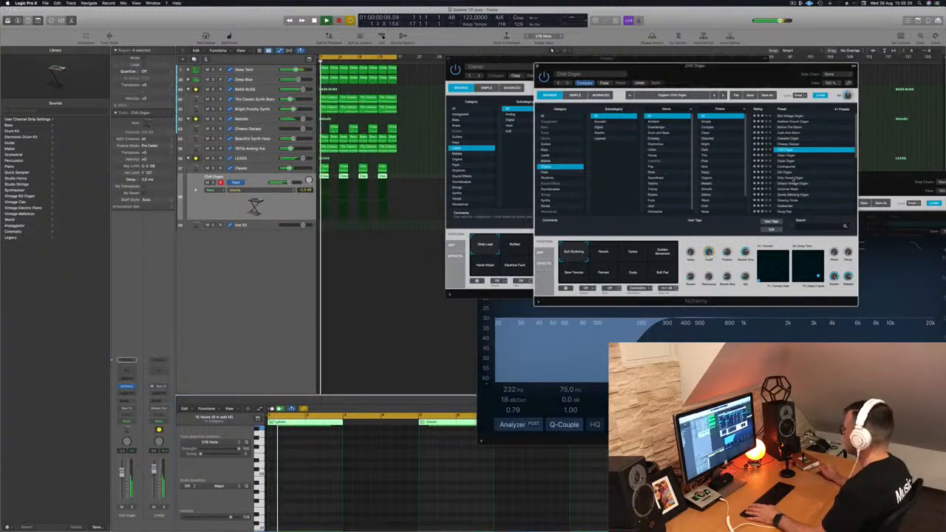
click(793, 179)
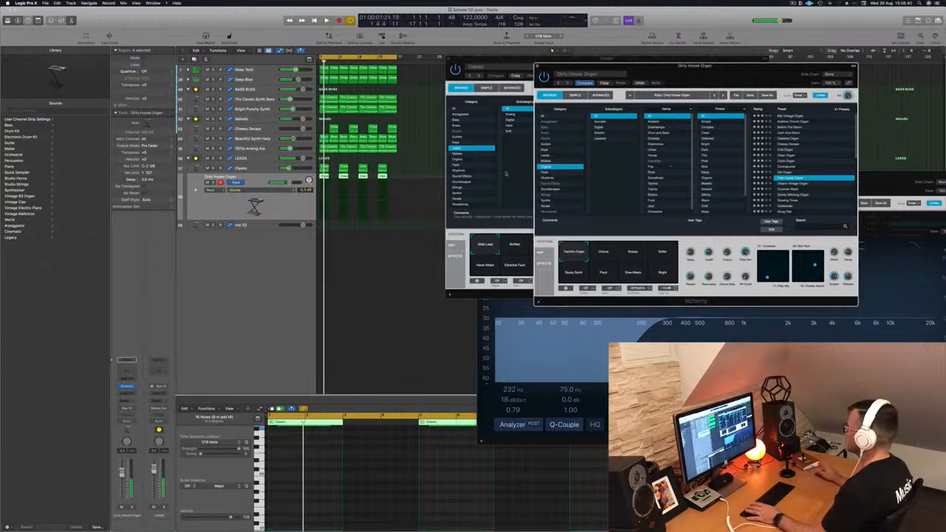
click(547, 151)
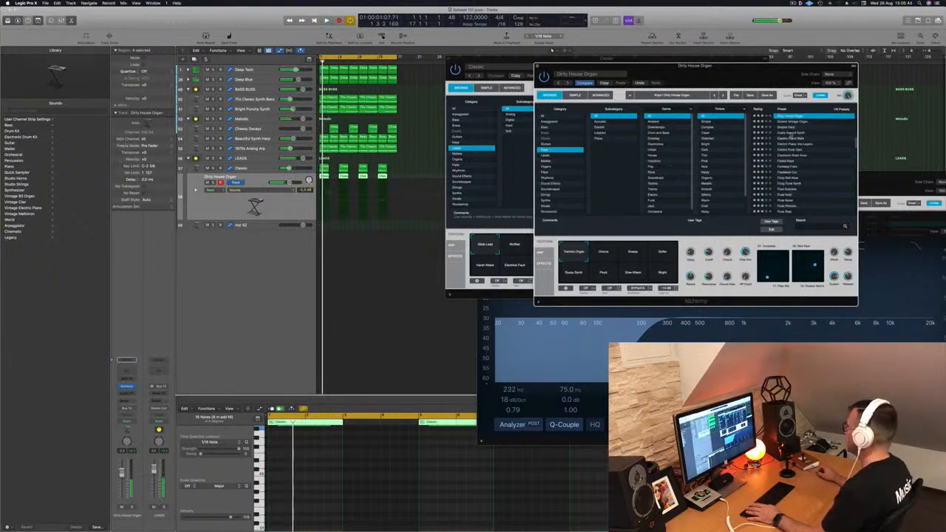
click(791, 133)
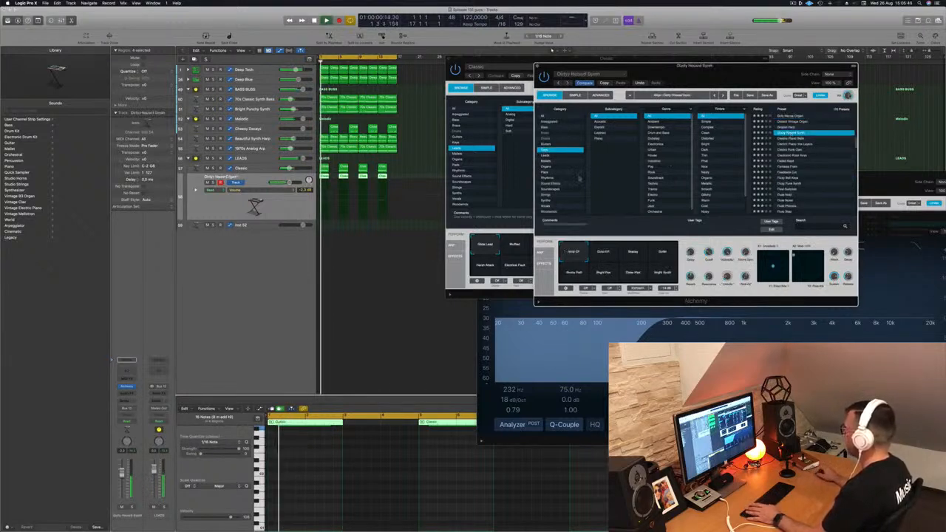
Step: Close the Dusty Record Synth instrument window and toggle the track's solo on and off to check its sound
drag(709, 76, 726, 99)
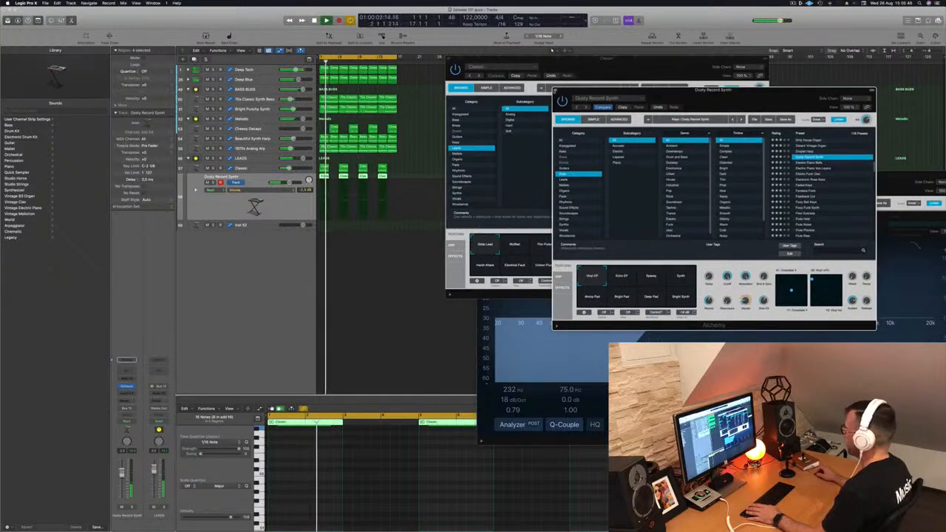
click(556, 90)
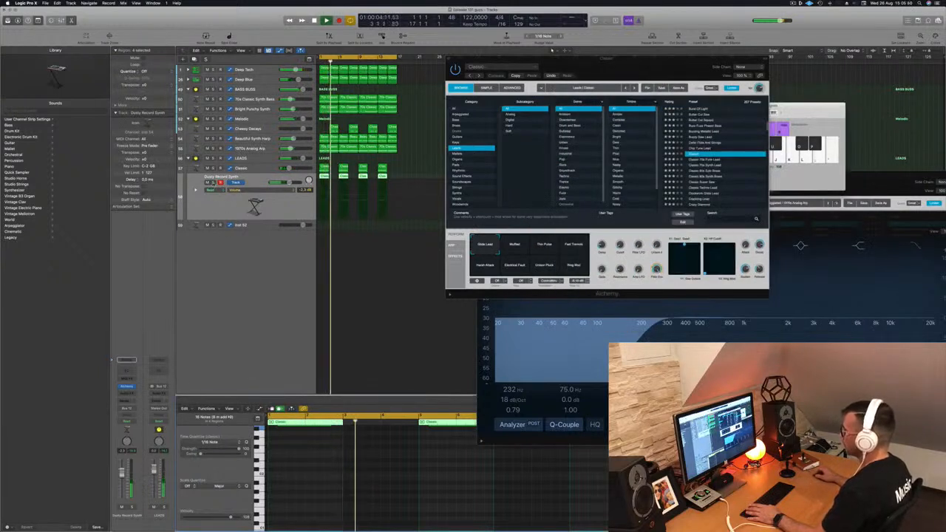
click(212, 183)
click(214, 183)
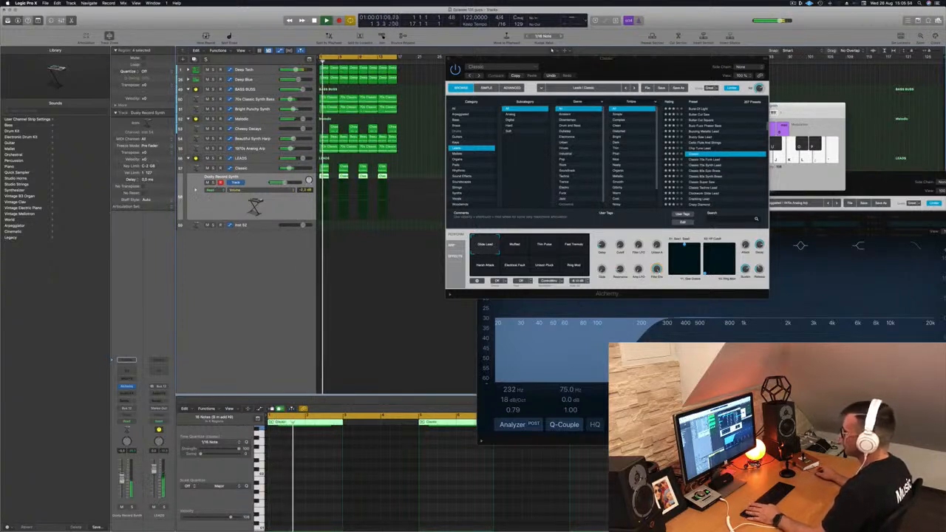
Step: Insert a Compressor on the LEADS stack with Kick 1 - Deep Tech (Inst 1) as its side chain source, and play it back
click(263, 158)
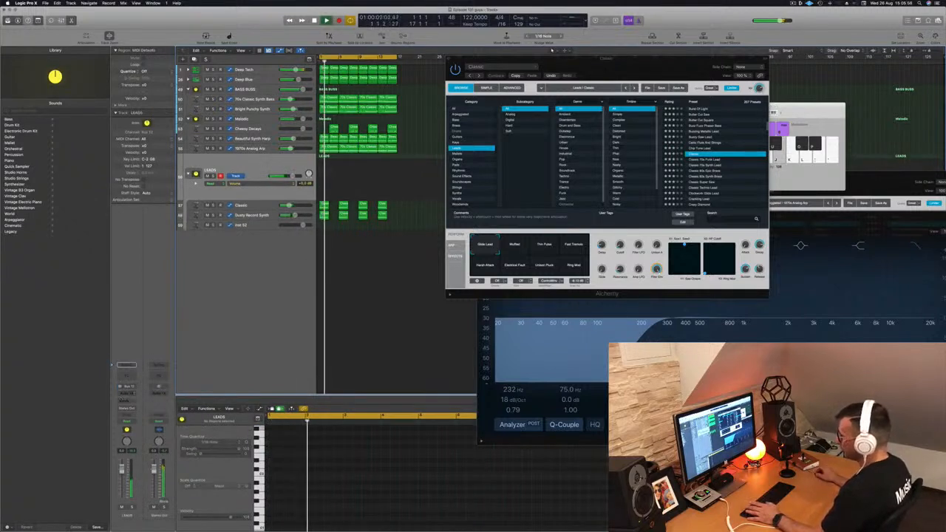
click(127, 392)
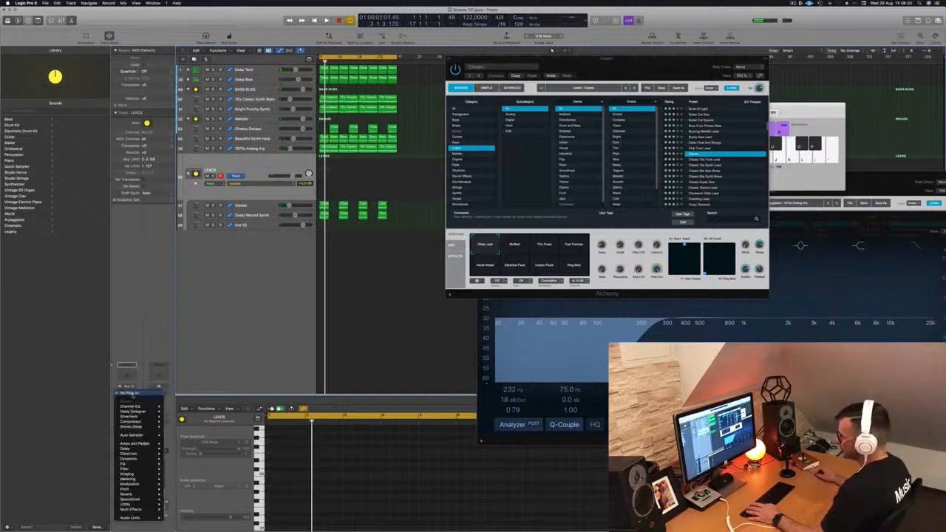
click(176, 423)
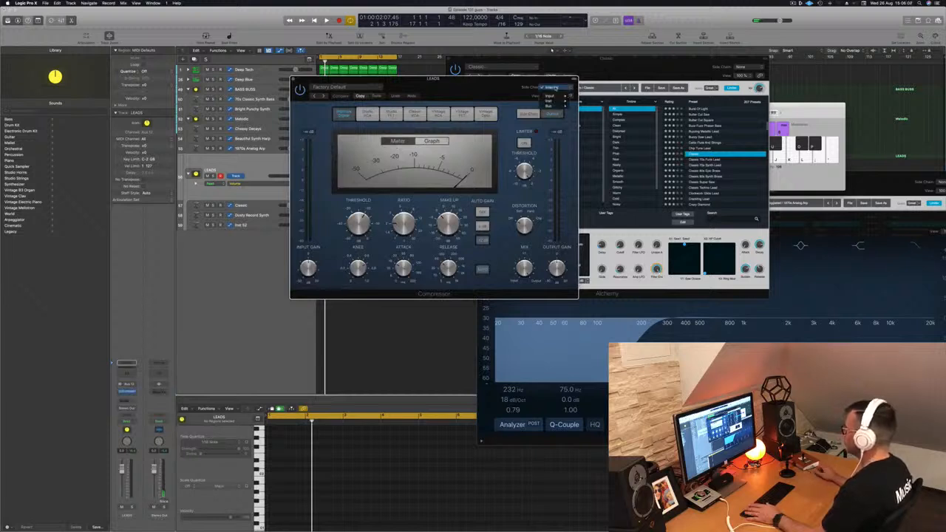
mouse_move(558, 105)
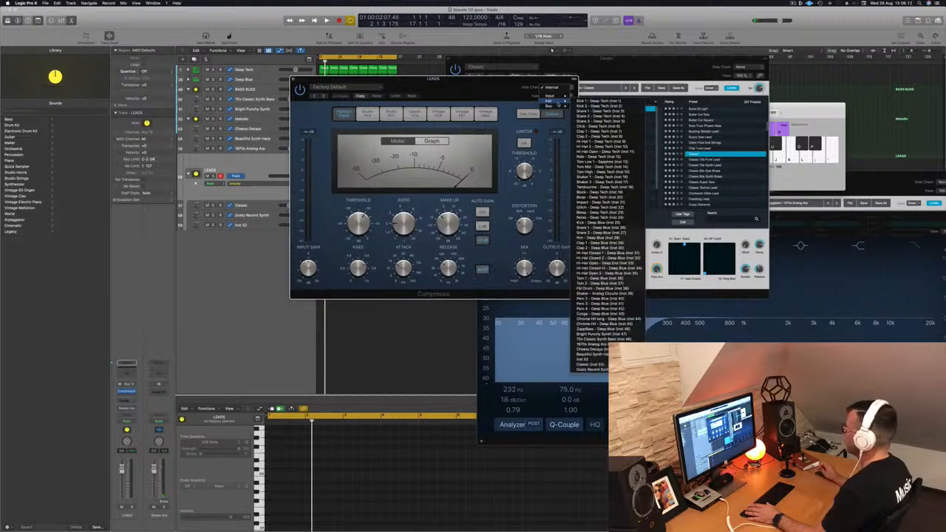
click(600, 100)
drag(448, 95, 633, 128)
key(space)
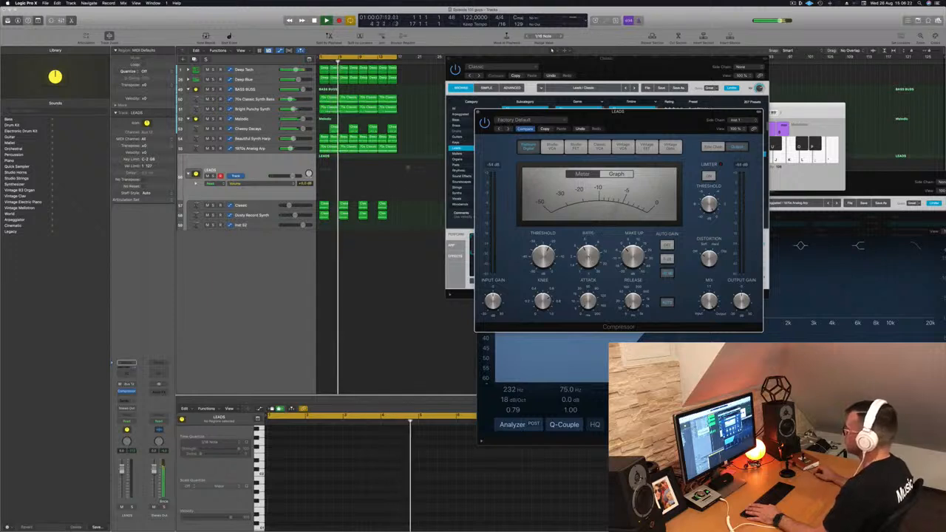
Step: Move the Classic and Dusty Record Synth regions past the cycle range to hear the loop without them, and undo the move
mouse_move(411, 204)
mouse_down()
mouse_move(324, 221)
mouse_move(341, 207)
mouse_move(418, 207)
mouse_up()
key(space)
key(space)
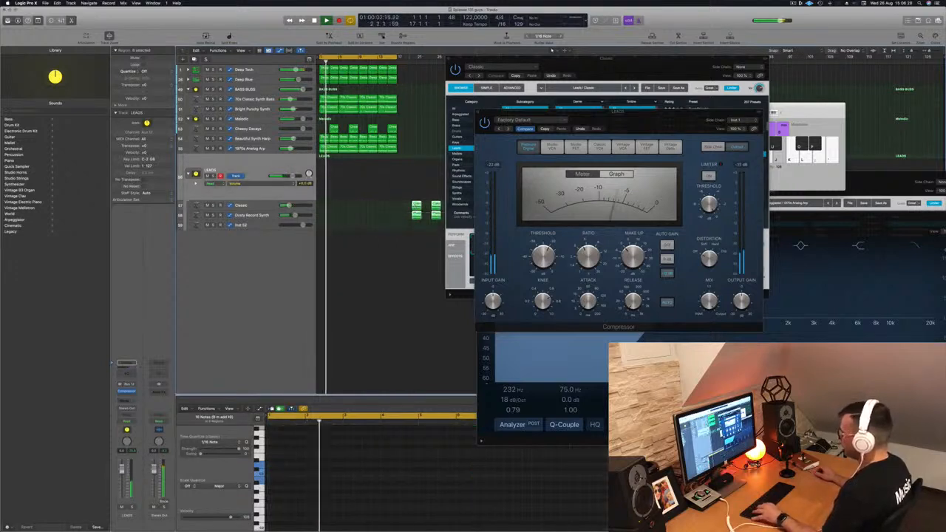
key(super+z)
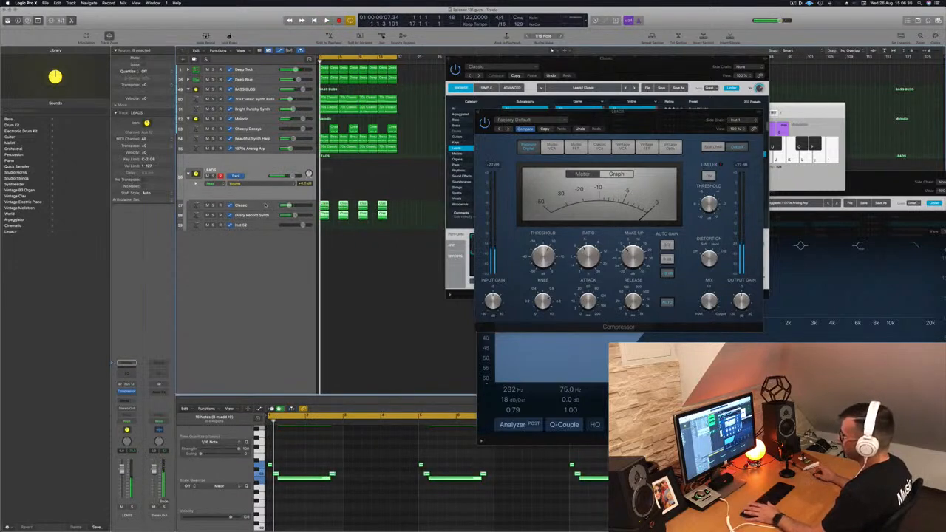
Step: Add a second Compressor to the LEADS stack and switch it to the Vintage Opto circuit type
click(131, 399)
mouse_move(132, 410)
click(178, 408)
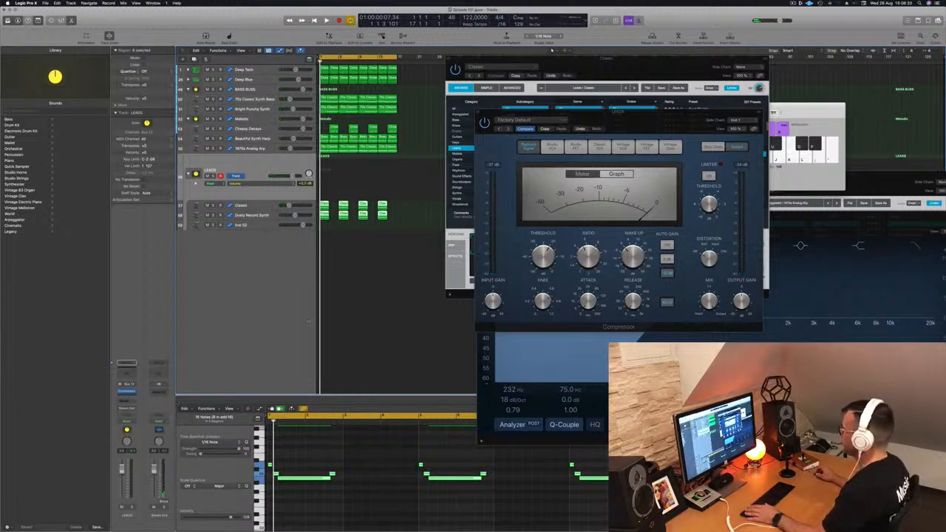
drag(469, 97, 487, 159)
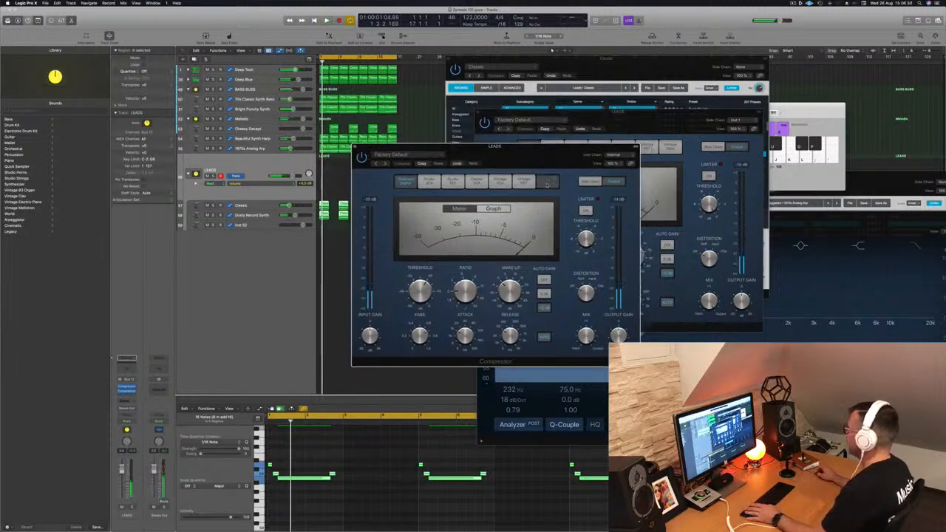
click(547, 183)
Step: Lower the Vintage Opto compressor's threshold during playback, close its window, and deselect the lead regions
key(space)
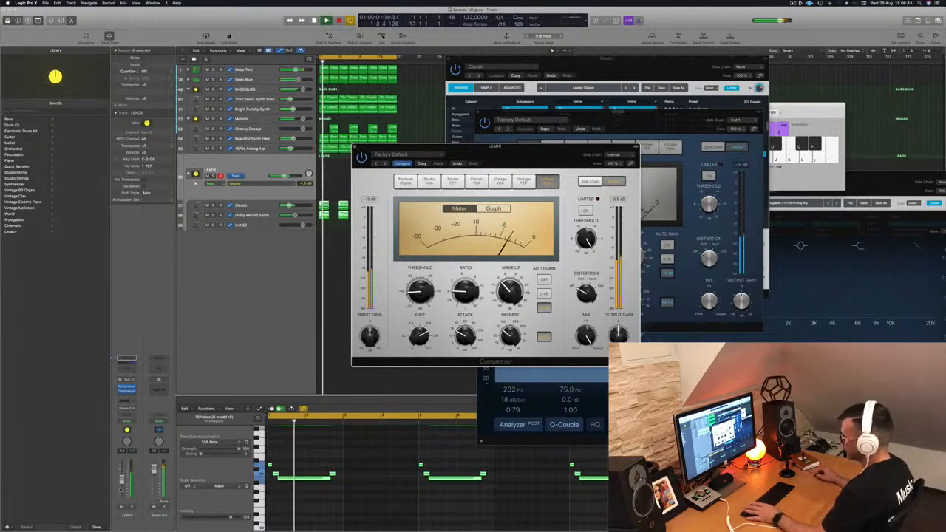
drag(420, 292, 423, 299)
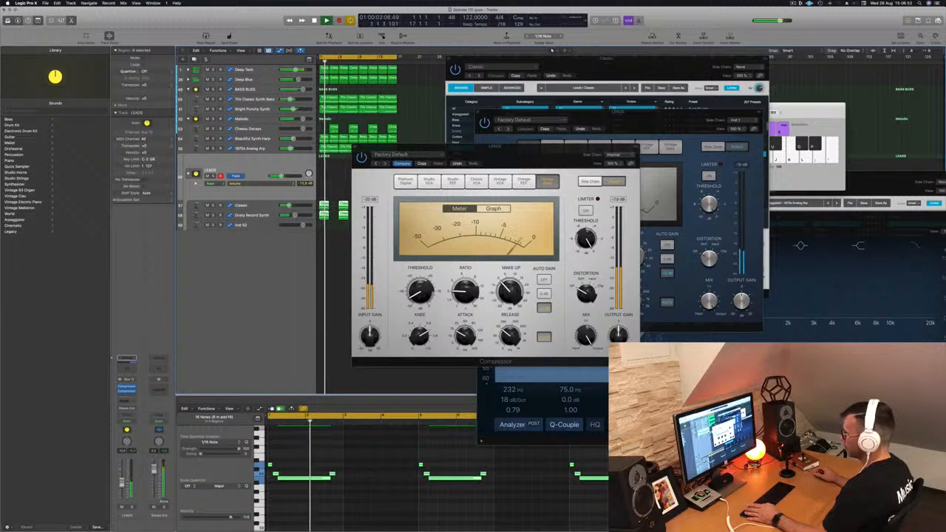
drag(506, 160, 561, 173)
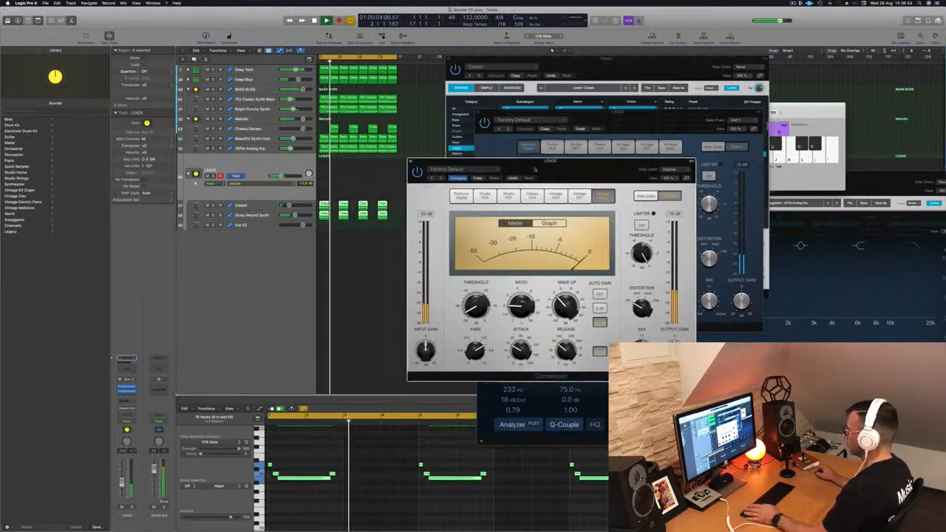
click(411, 162)
click(353, 282)
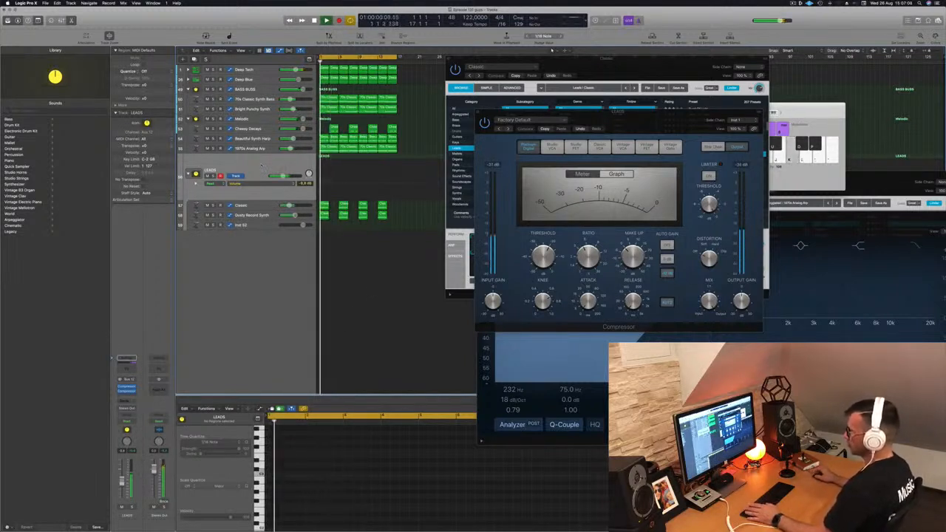
Step: Add a Channel EQ to the LEADS stack with a low cut at 386 Hz and a 24 dB/Oct slope
click(126, 368)
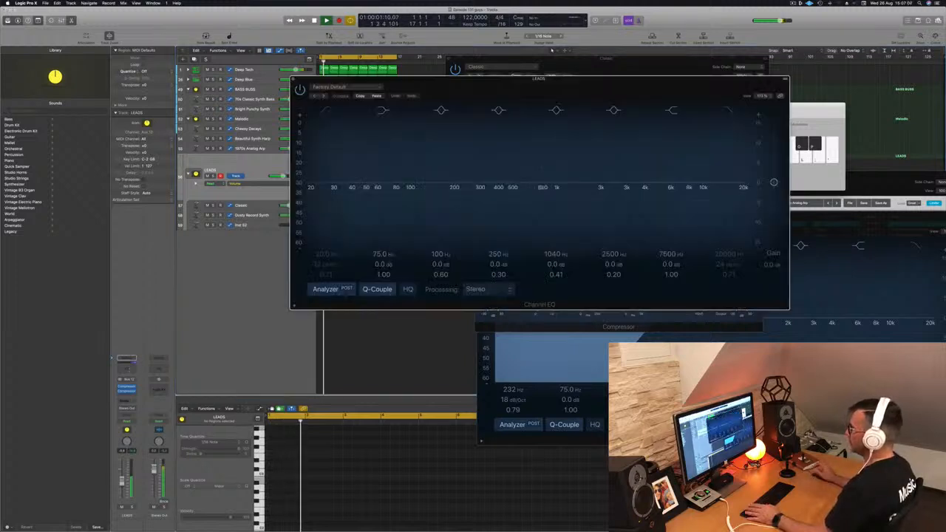
click(326, 110)
drag(311, 196, 351, 233)
drag(356, 189, 499, 192)
key(space)
key(space)
key(space)
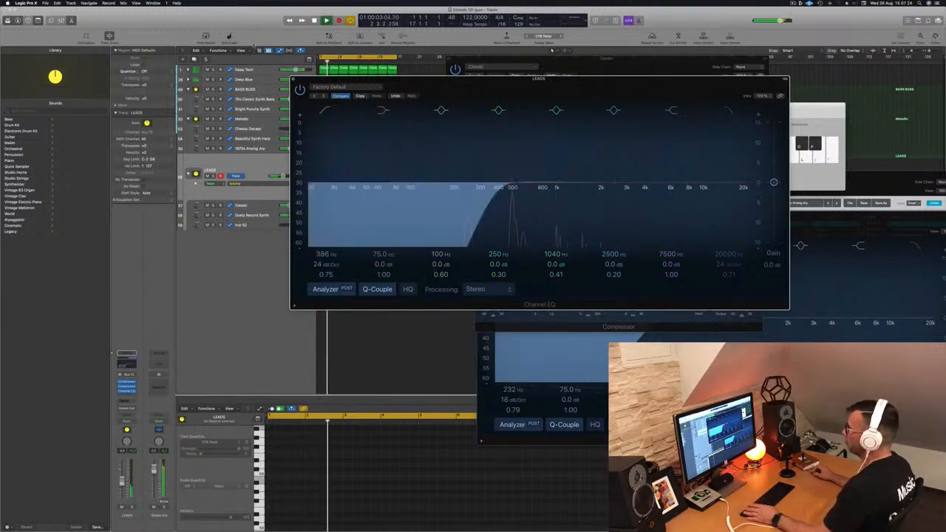
click(293, 80)
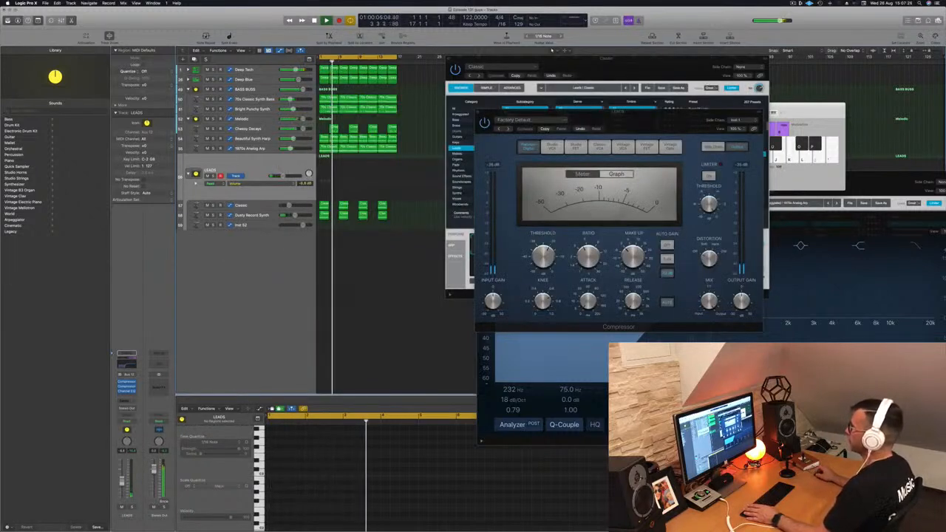
Step: Close the open Compressor, Classic Alchemy and Channel EQ windows, and move the Musical Typing window aside
drag(637, 116, 736, 107)
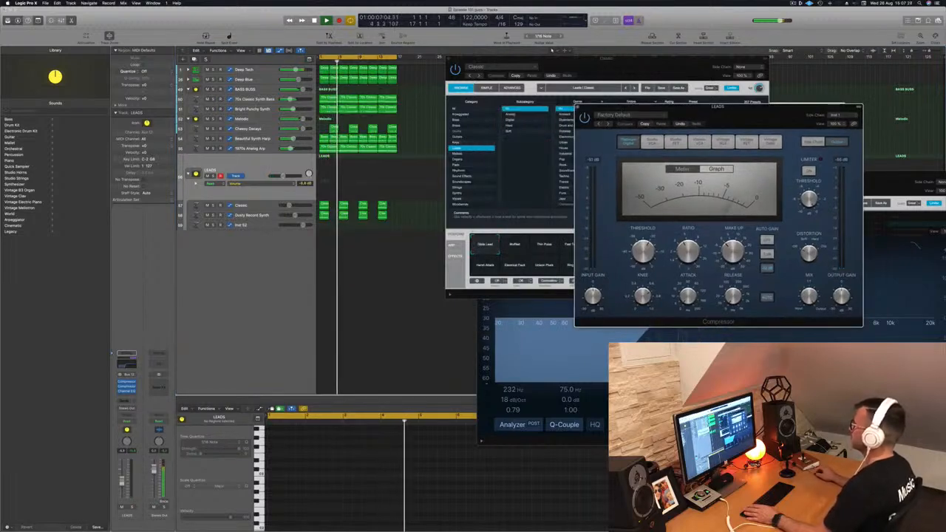
click(578, 104)
drag(593, 65, 675, 123)
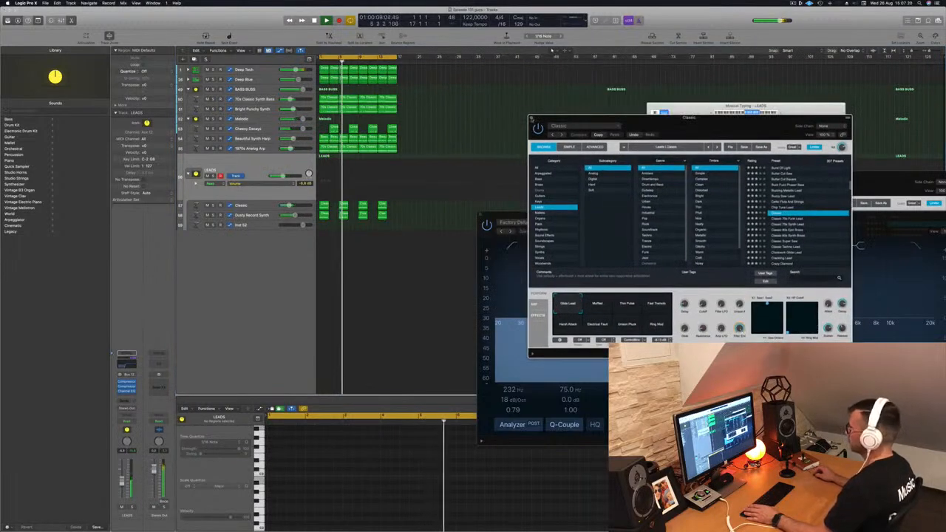
click(531, 117)
drag(746, 106, 787, 99)
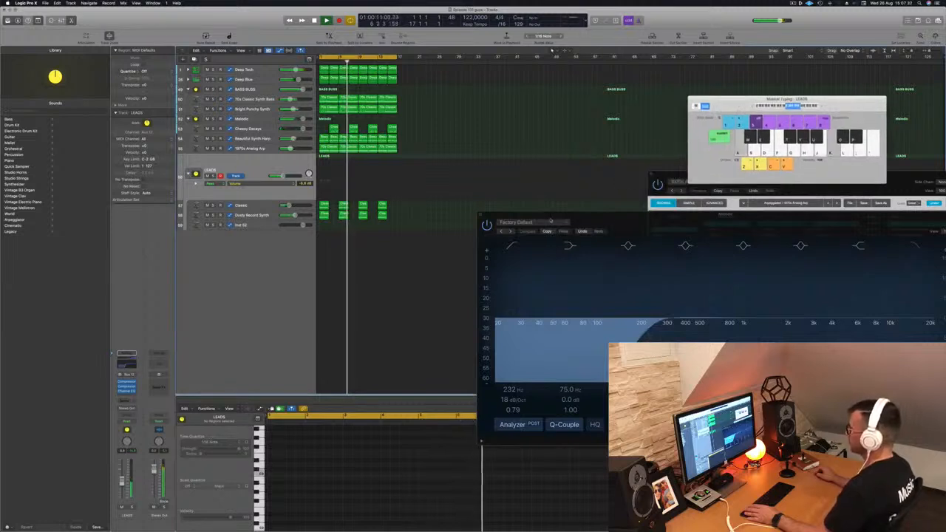
drag(591, 221, 559, 216)
click(450, 211)
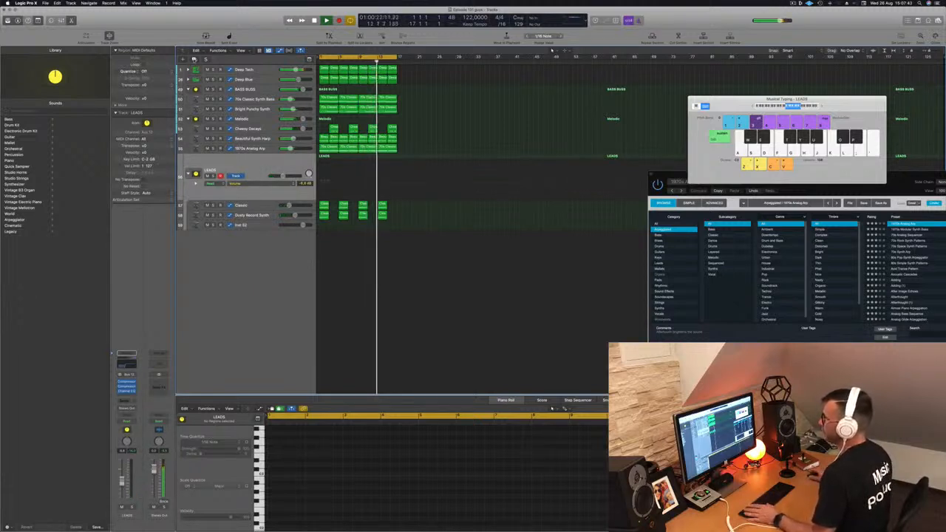
Step: Duplicate the LEADS stack together with its instrument tracks
click(195, 60)
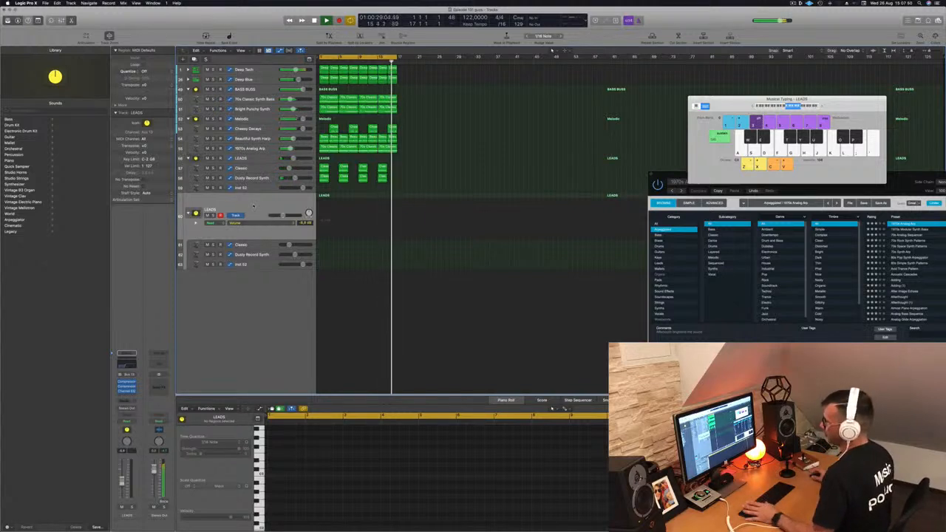
Step: Open Alchemy on the duplicated LEADS stack's Classic track and load the Air Vent Impact preset from the Sound Effects category
click(256, 245)
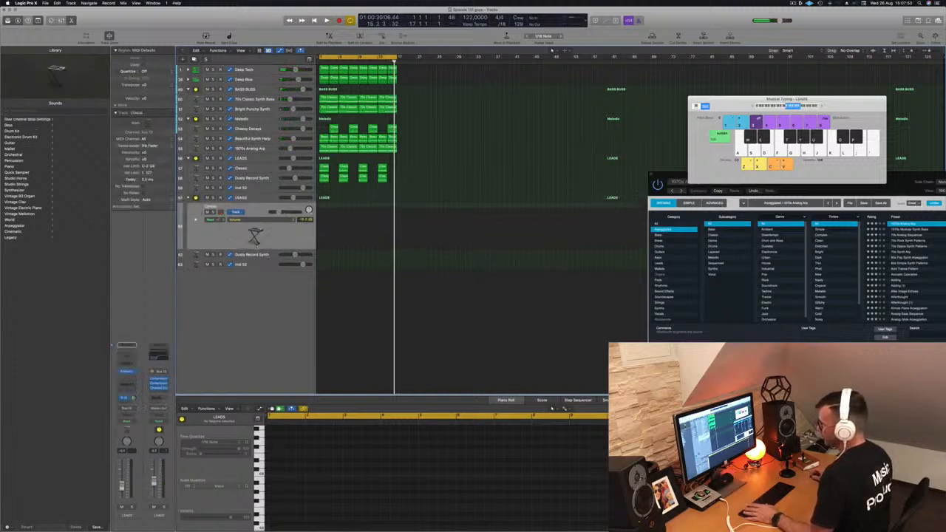
click(127, 372)
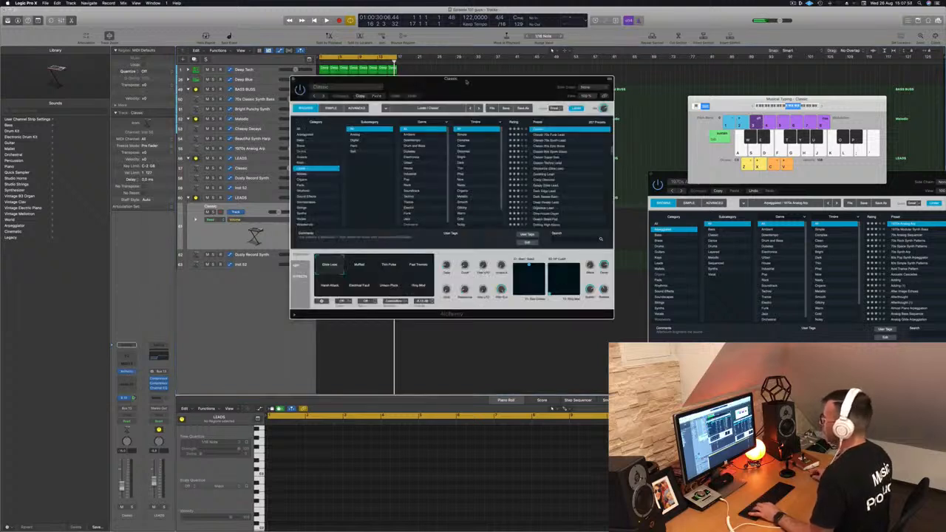
drag(481, 82, 537, 77)
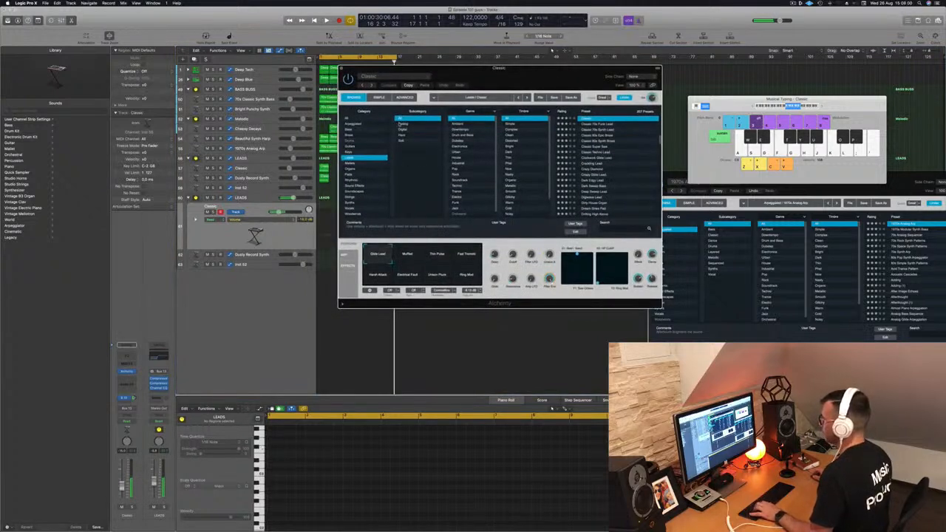
click(346, 119)
scroll(418, 174, down, 10)
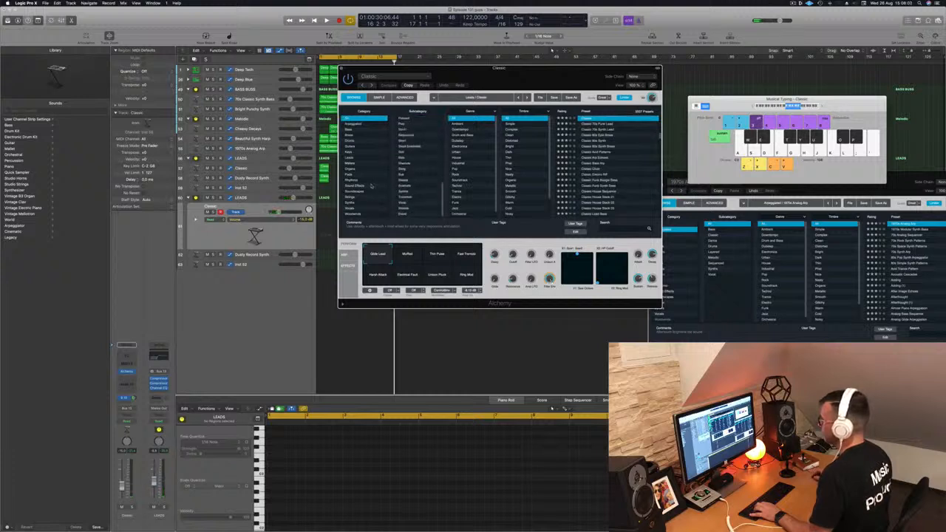
click(355, 186)
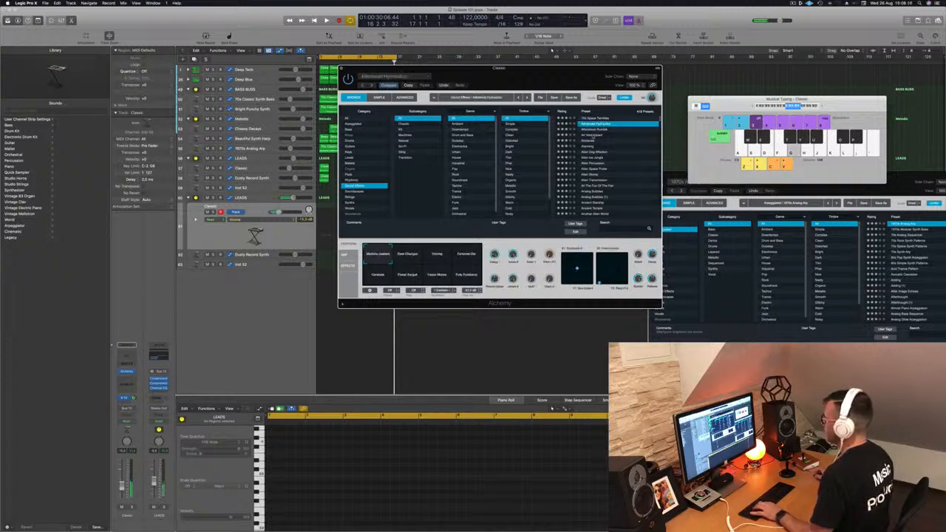
click(593, 135)
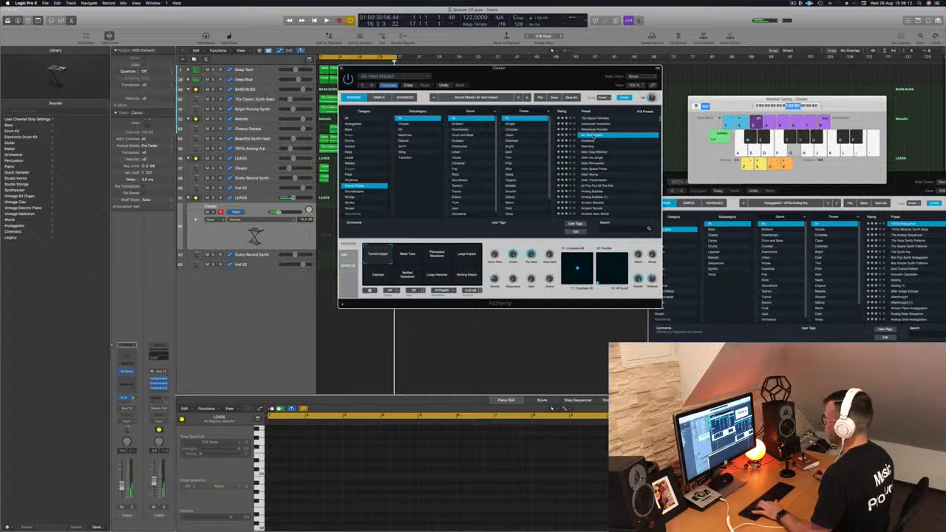
Step: Audition the preset's performance snapshots, including Metal Tube, Explode and Large Hammer, and settle on Large Impact
click(412, 256)
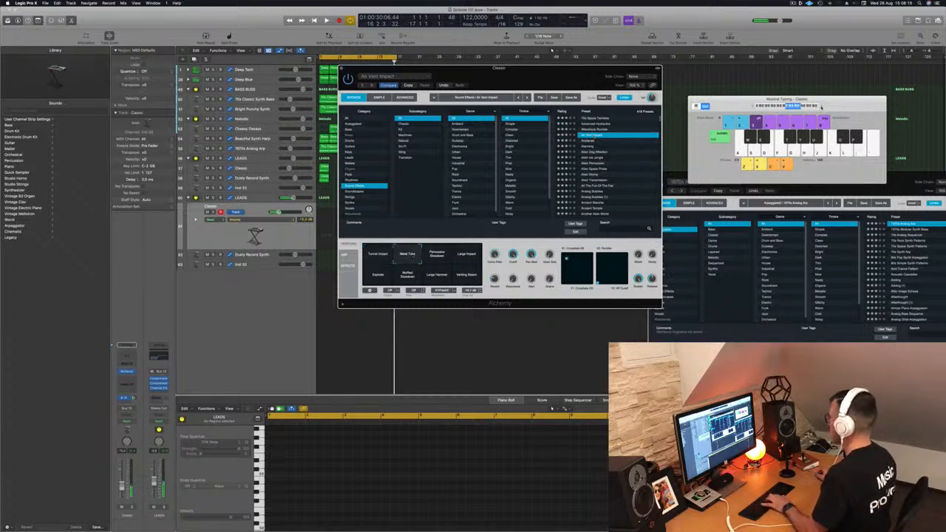
click(469, 255)
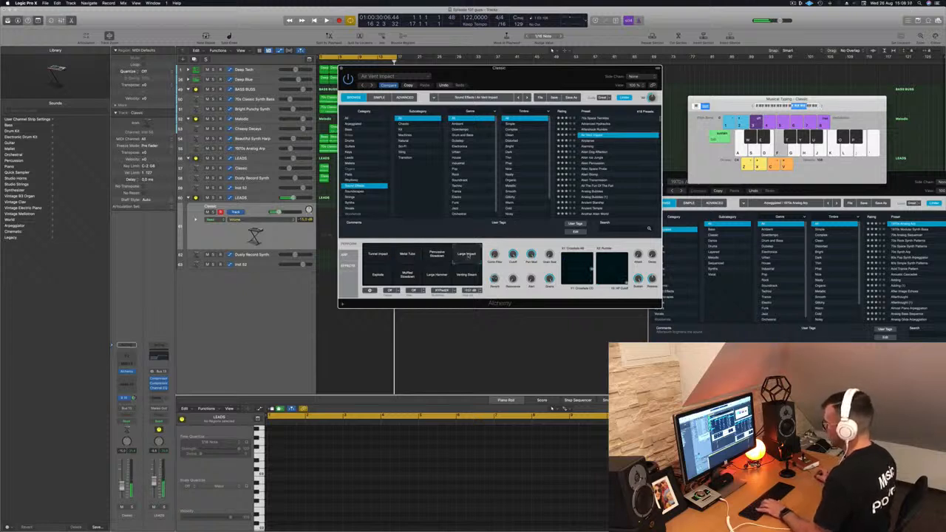
click(380, 276)
click(408, 275)
click(437, 274)
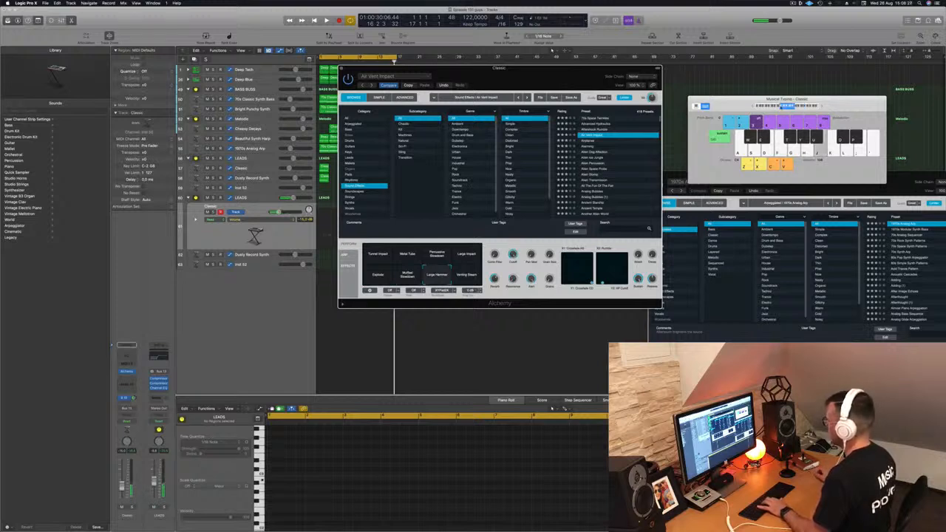
click(461, 256)
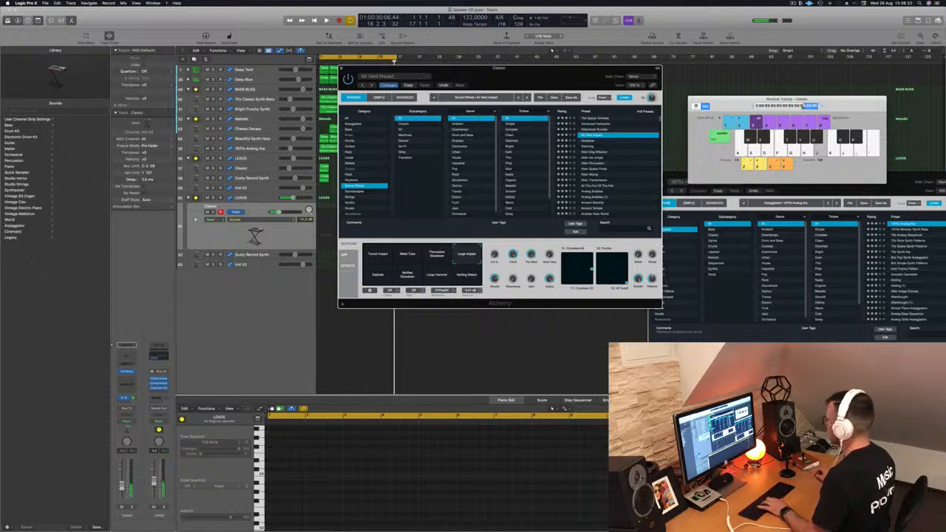
Step: Move the Alchemy window clear of the arrangement and record a held note on the duplicated Classic track from bar 1
drag(559, 75, 777, 71)
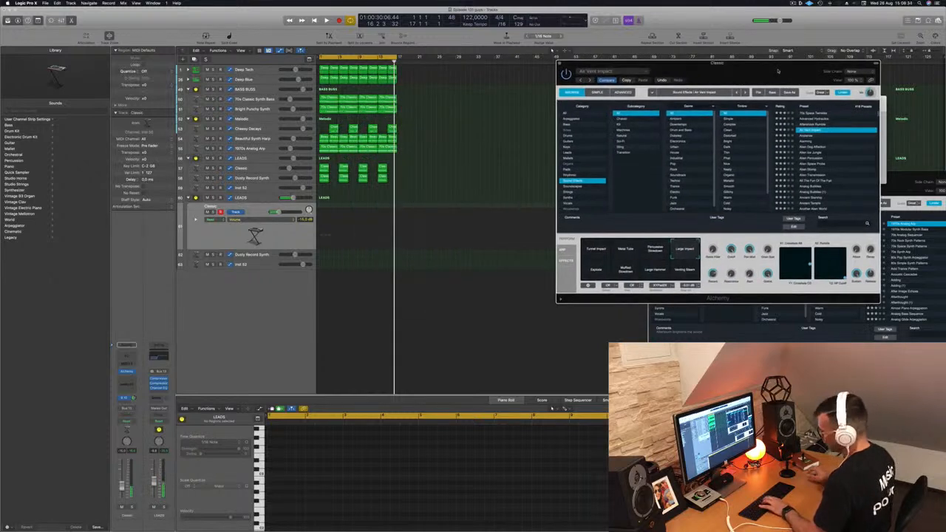
key(r)
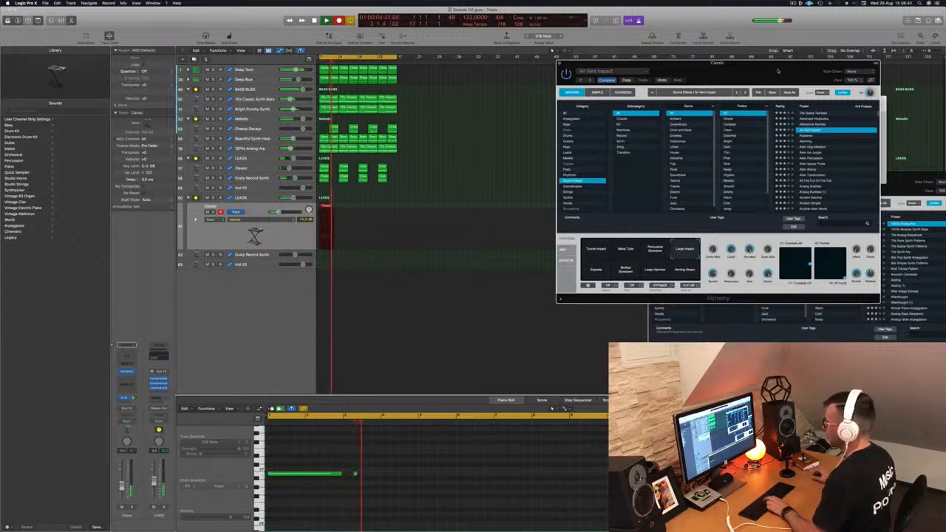
key(space)
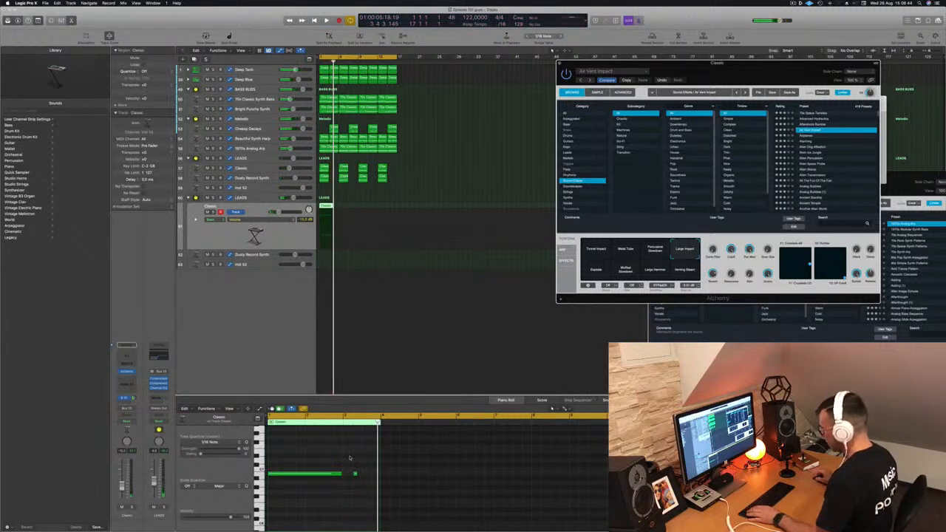
Step: Delete the short extra note from the new recording and move the long note to bar 3 during playback
click(355, 474)
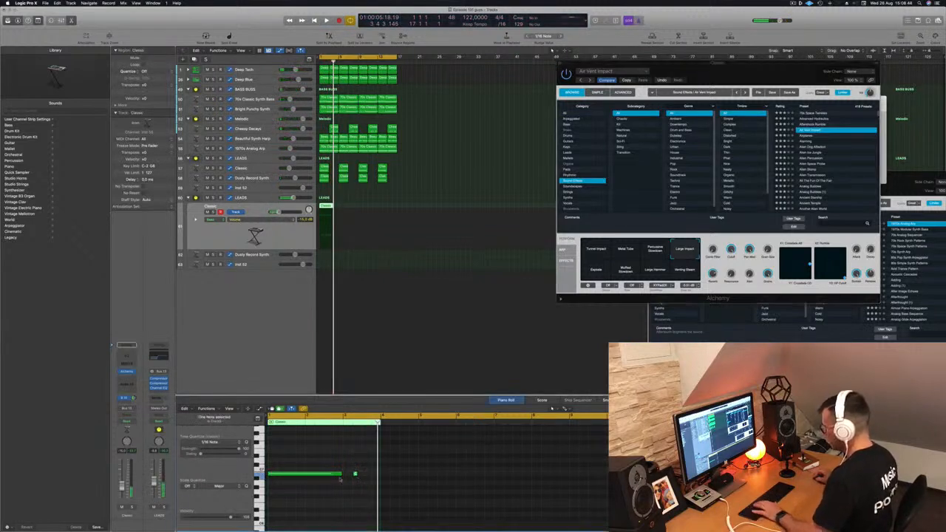
drag(317, 474, 391, 477)
key(space)
scroll(369, 463, up, 2)
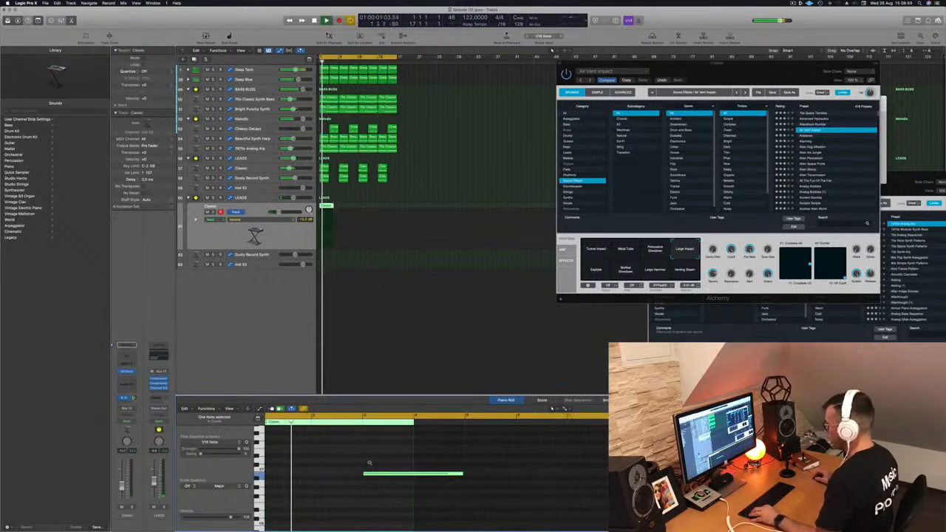
scroll(369, 463, down, 3)
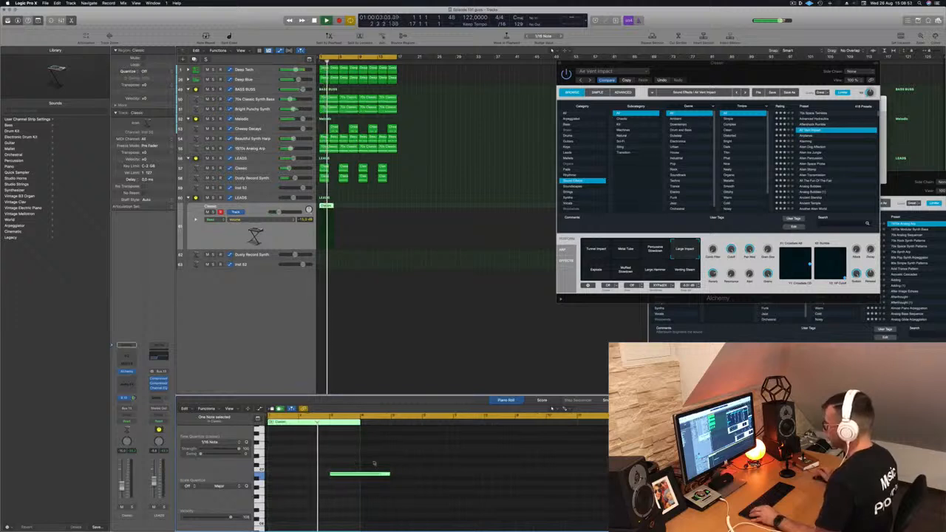
scroll(374, 463, down, 2)
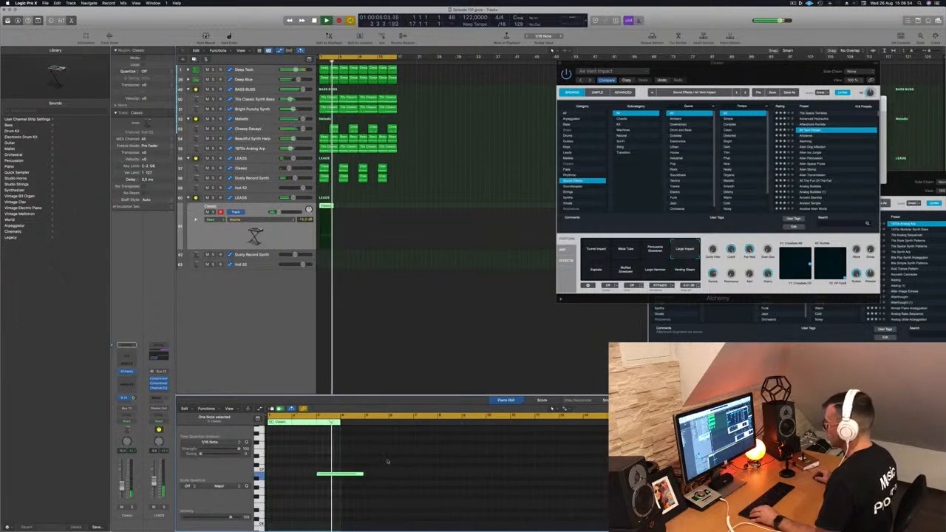
Step: Lengthen the recorded Classic region to eight bars and copy its long note to bar 7
drag(335, 205, 358, 205)
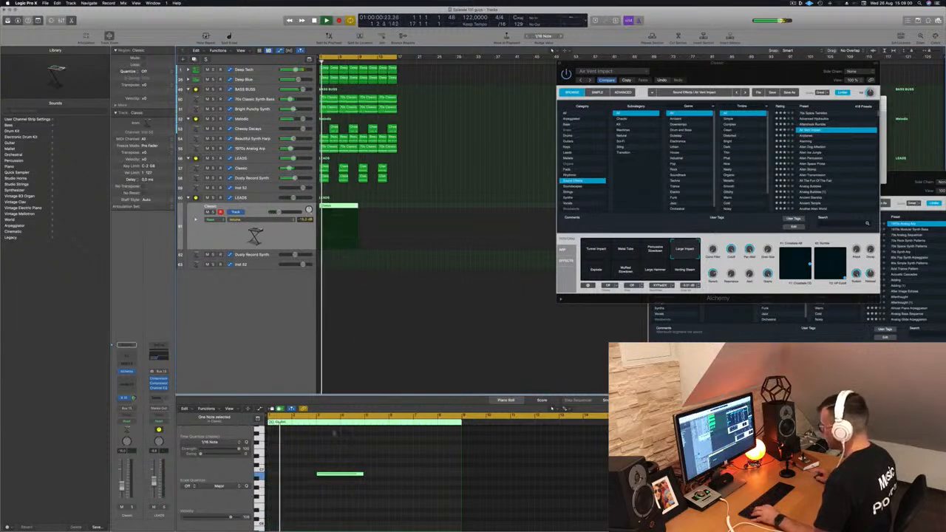
click(342, 494)
drag(343, 475, 441, 476)
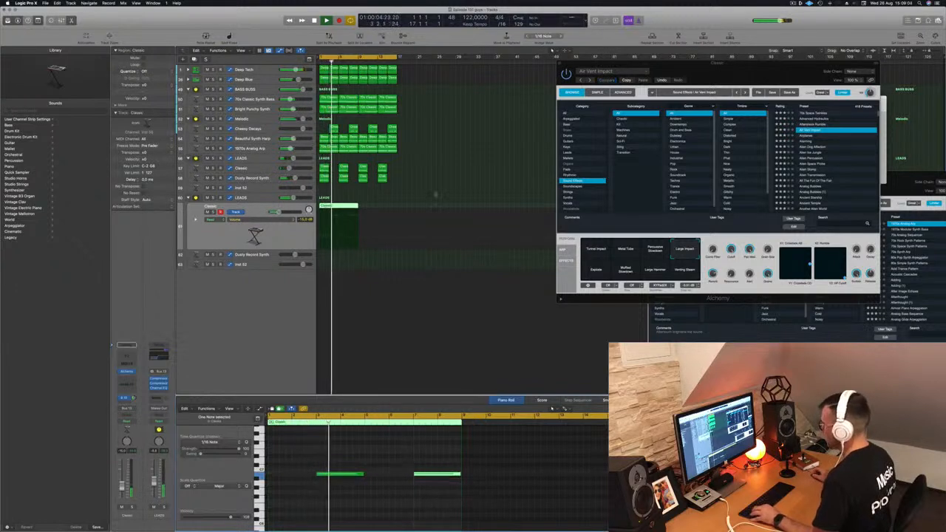
Step: Duplicate the eight-bar Classic region to bar 9 and select both regions on the track
drag(350, 210, 389, 211)
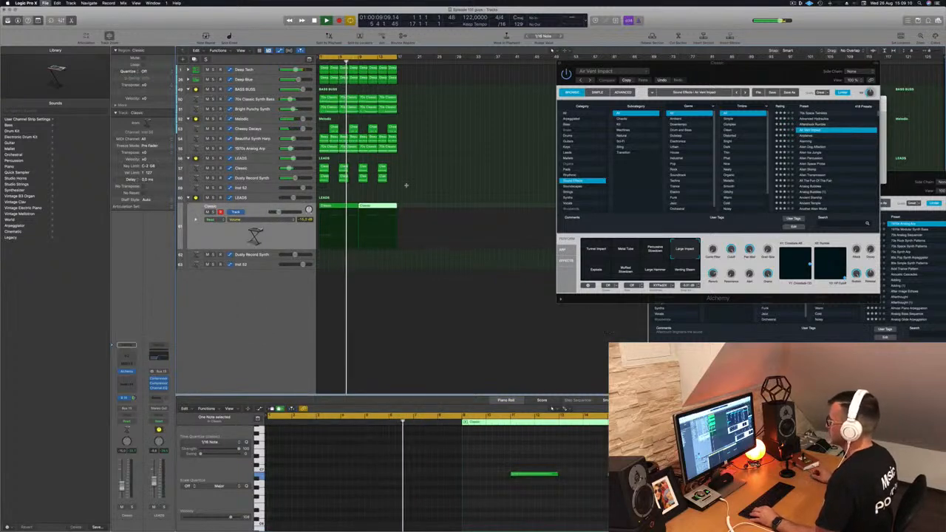
click(280, 242)
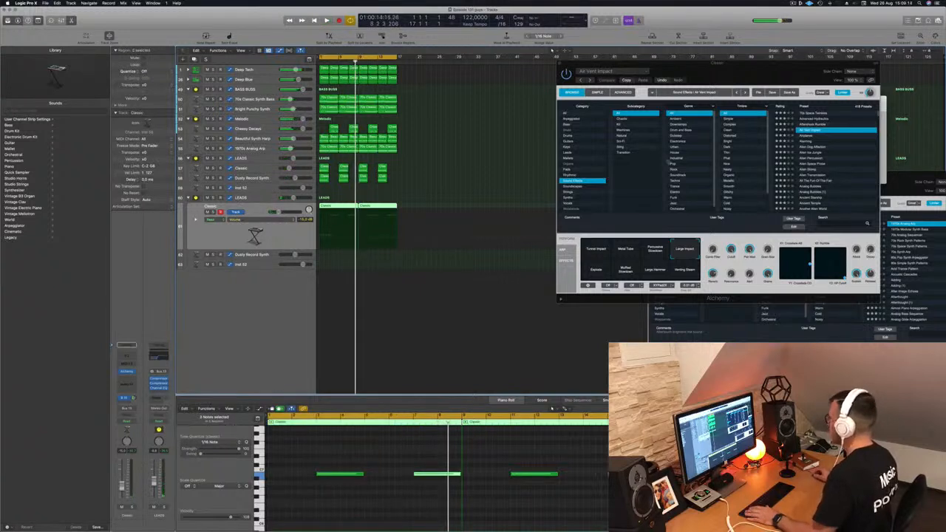
Step: Browse and audition further Sound Effects presets in Alchemy for the Classic track, and load Rise Above
drag(785, 72, 596, 94)
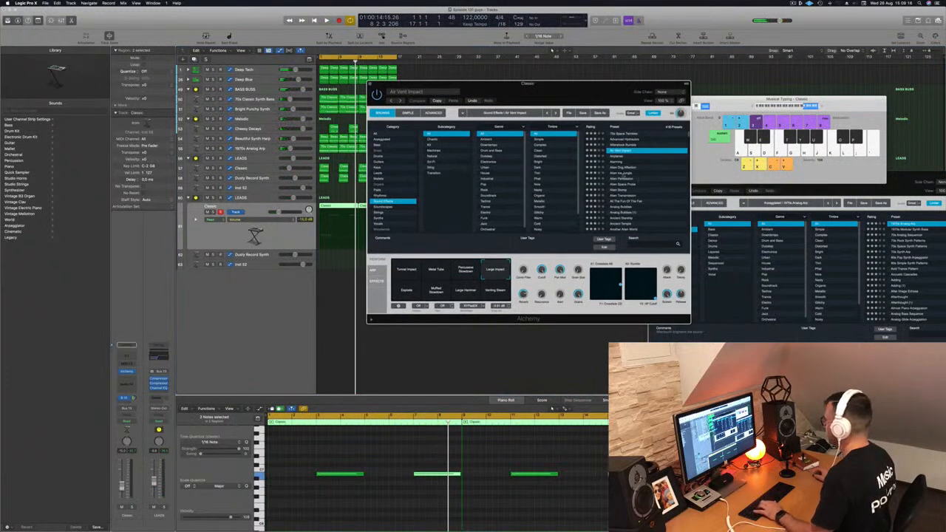
scroll(636, 177, down, 10)
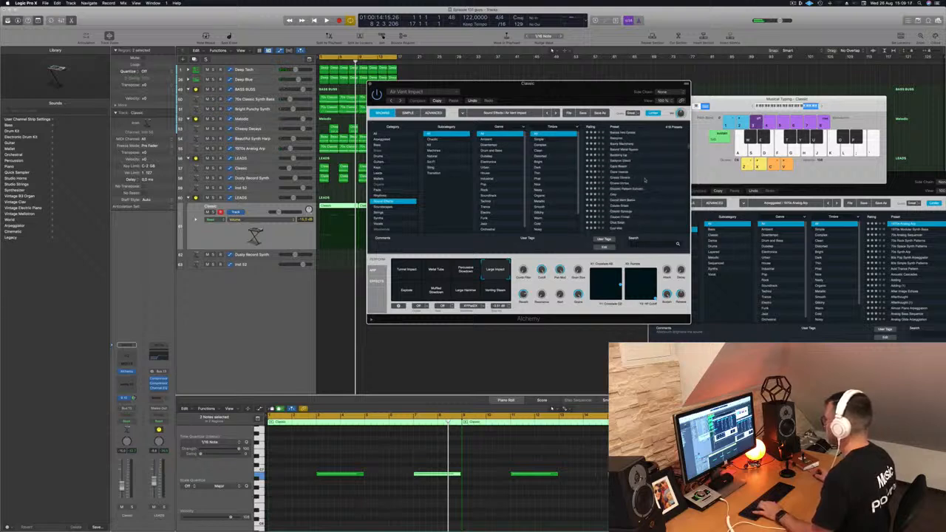
scroll(636, 177, down, 8)
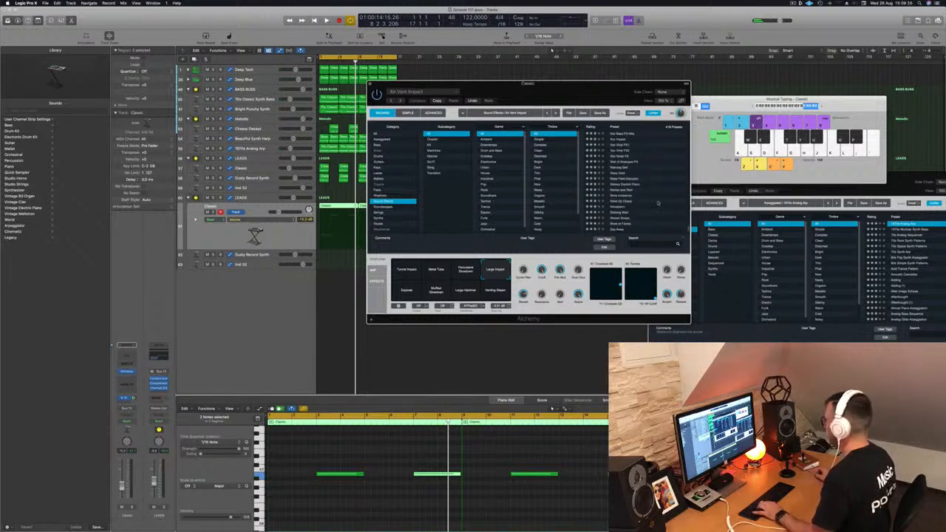
scroll(658, 202, down, 8)
scroll(658, 203, up, 8)
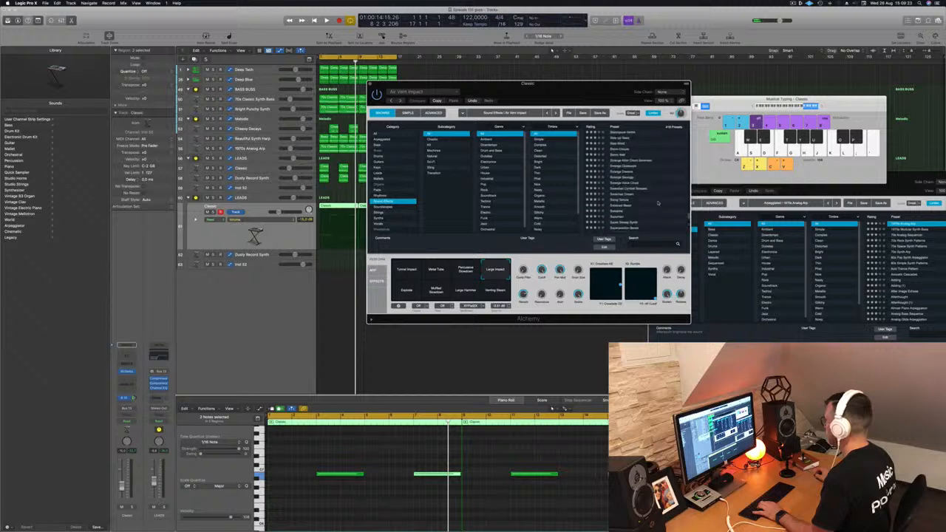
scroll(658, 203, up, 5)
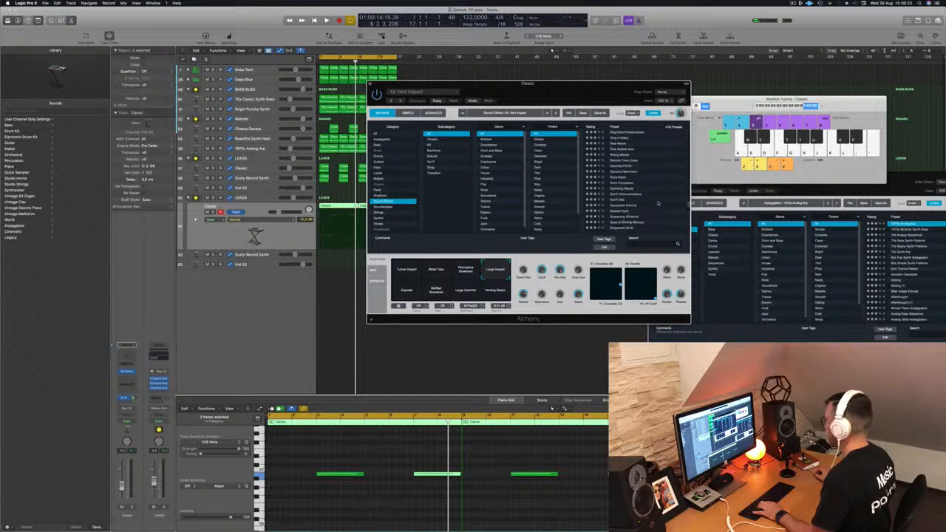
scroll(658, 203, down, 1)
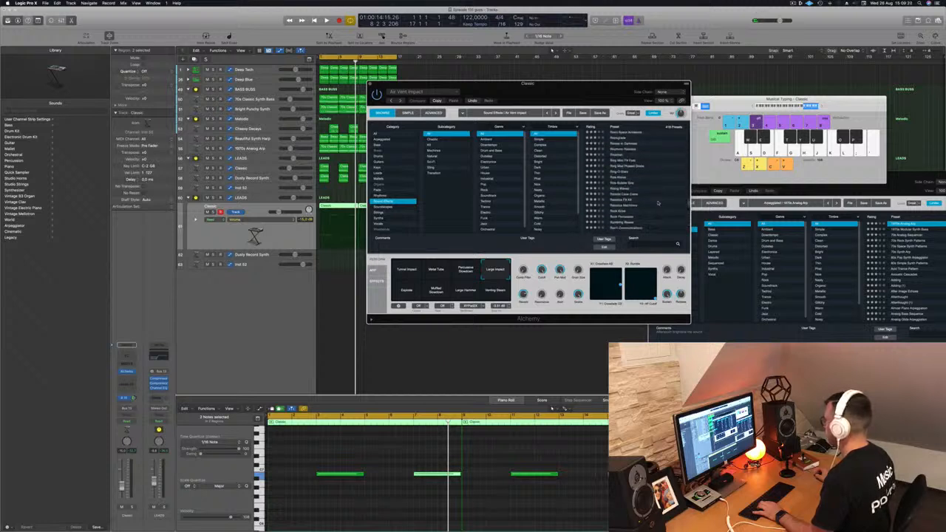
click(622, 151)
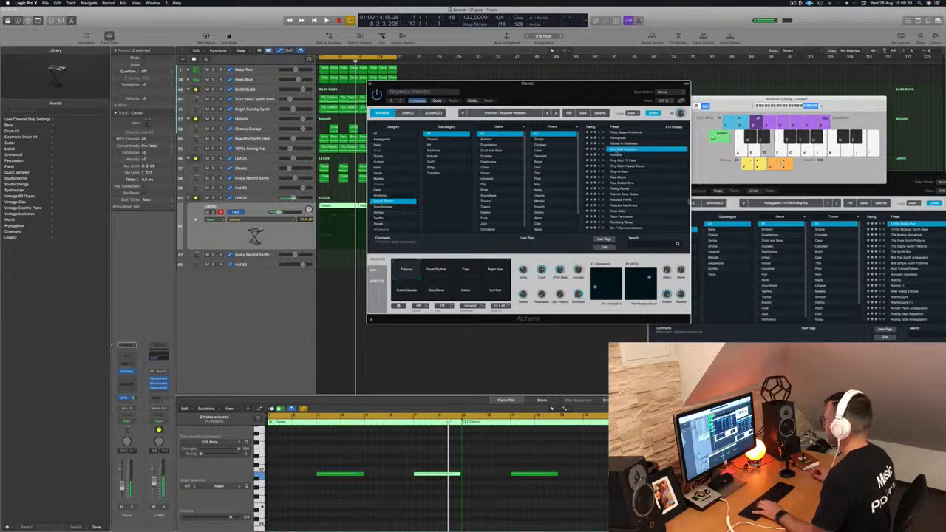
click(616, 155)
key(d)
click(620, 160)
key(d)
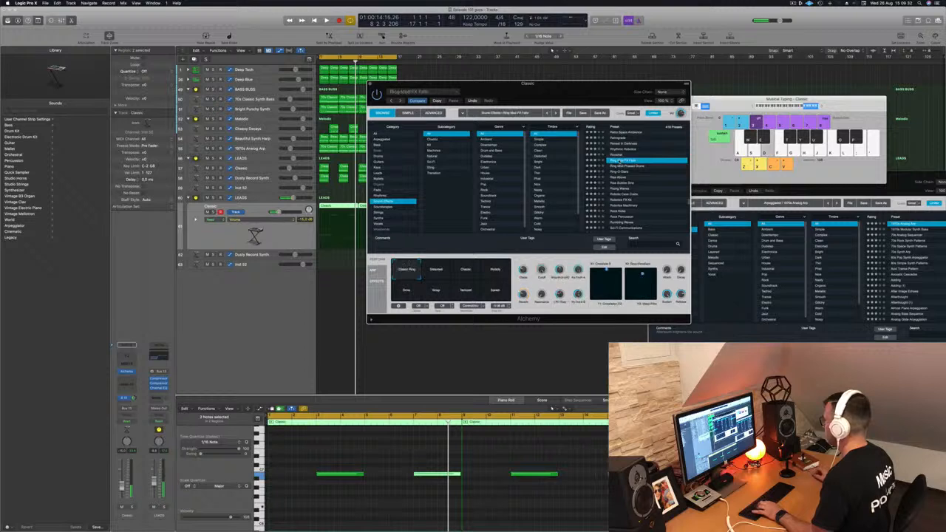
click(619, 172)
click(619, 178)
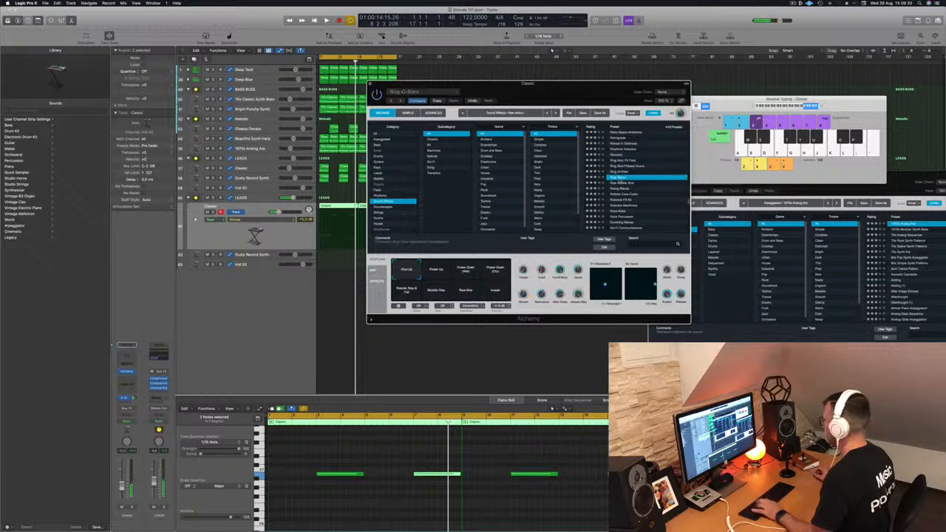
Step: Audition the Rise Above snapshots, including Power Up, Impact, Raw Rise and Robotic Rise & Fall, and choose Metallic Rise
click(447, 271)
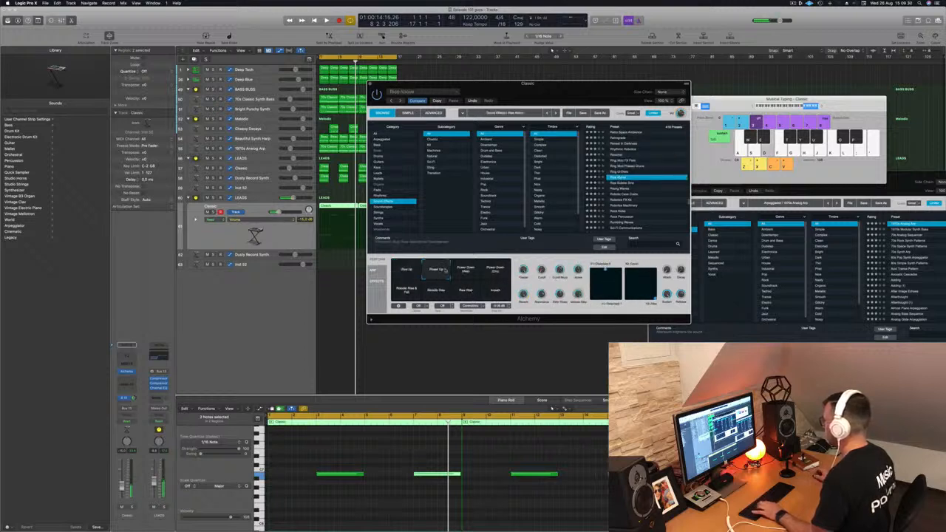
click(495, 273)
click(495, 290)
click(467, 292)
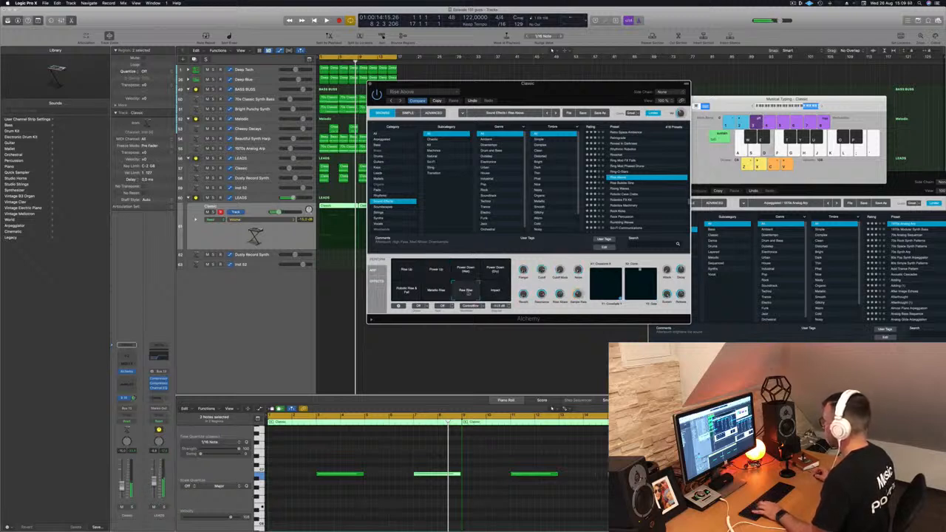
click(432, 293)
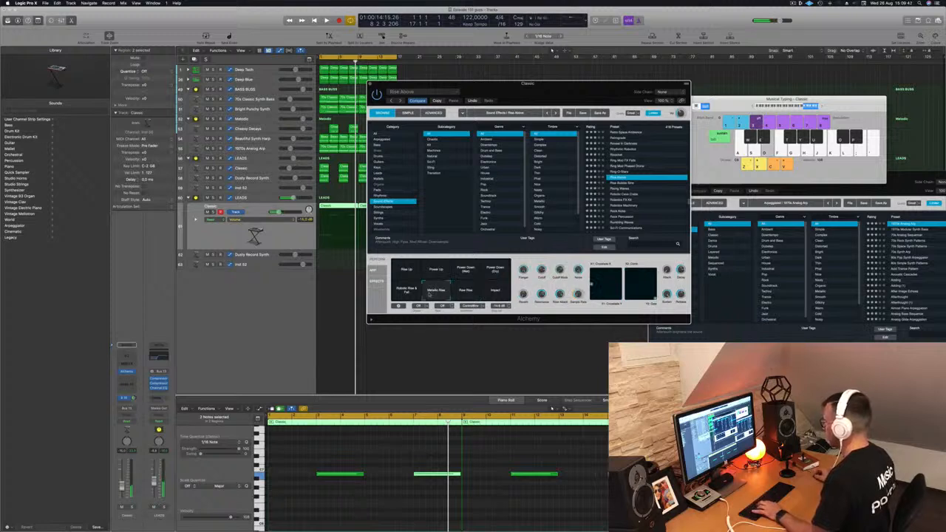
click(400, 293)
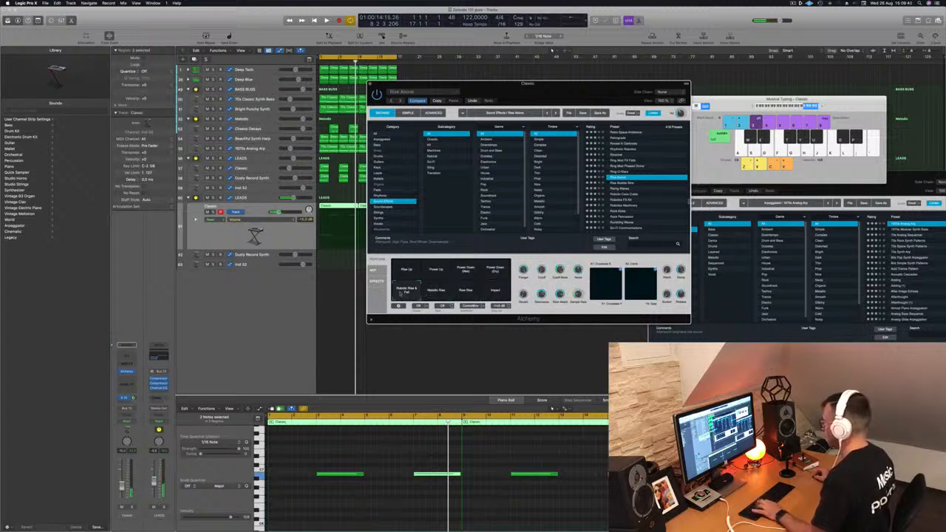
click(435, 295)
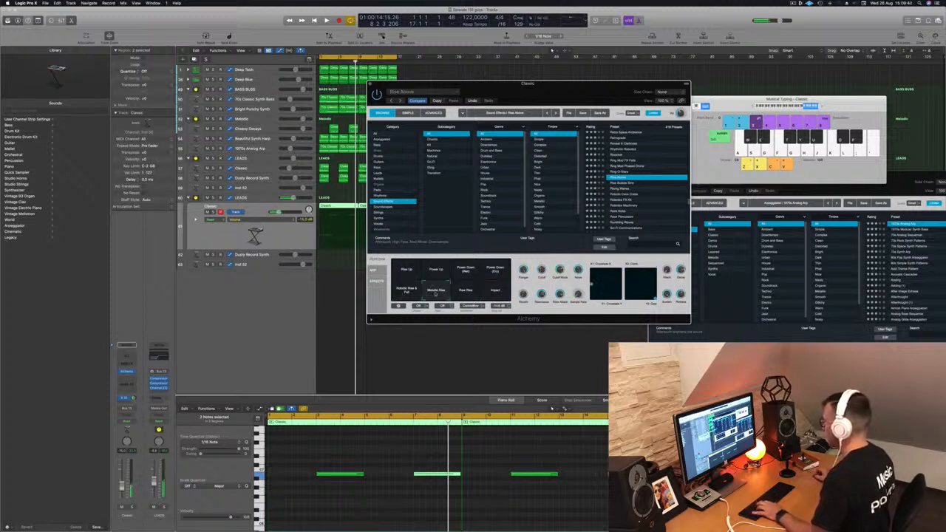
Step: Copy the first Classic region onto the Dusty Record Synth track and move its two notes to bars 1 and 5
click(340, 208)
drag(340, 207, 337, 257)
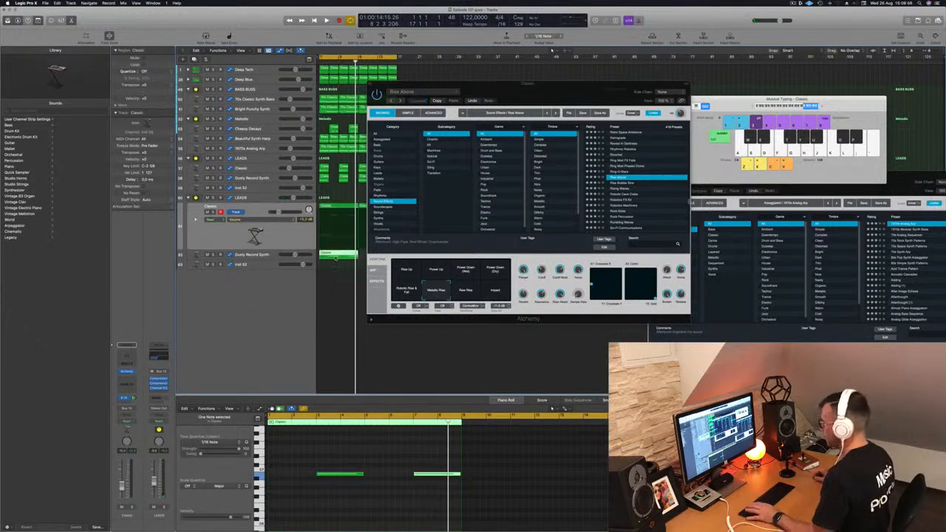
click(468, 512)
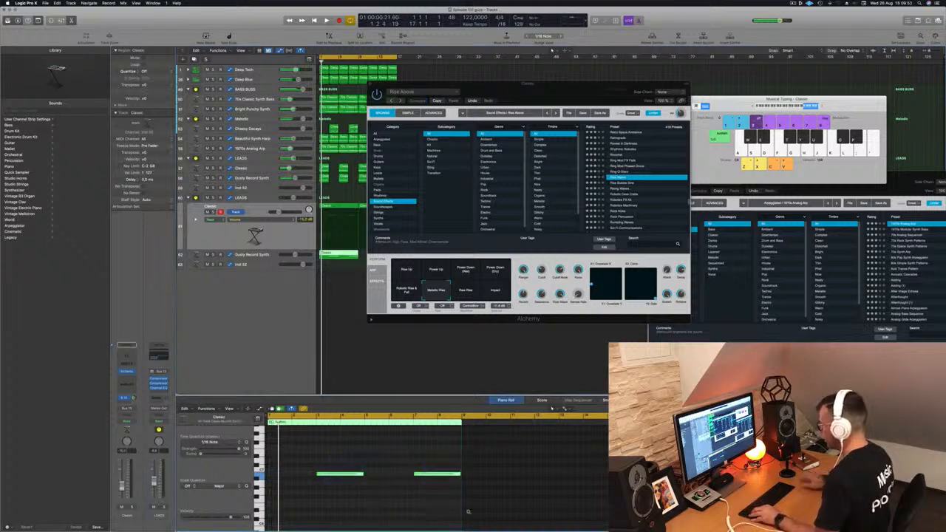
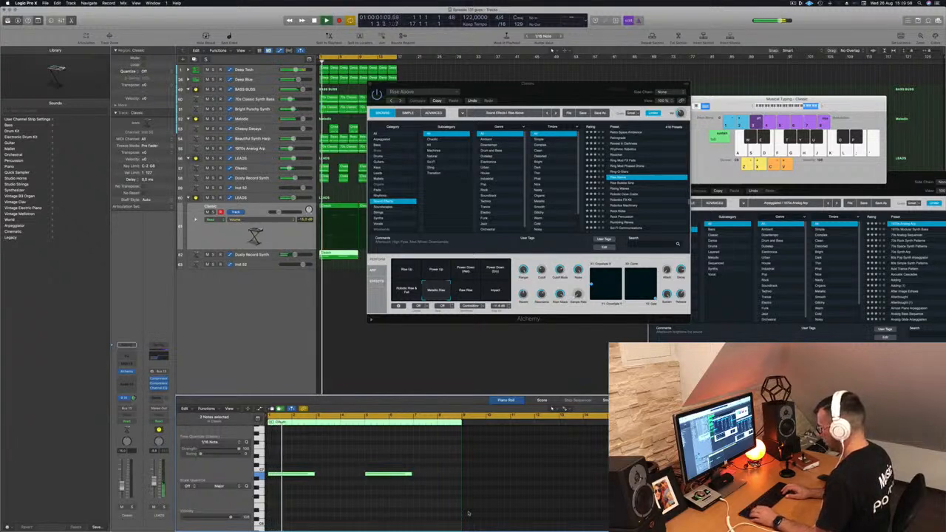
Step: Transpose both notes in the copied region down two octaves and play back the arrangement
click(340, 492)
key(super+a)
key(alt+shift+Down)
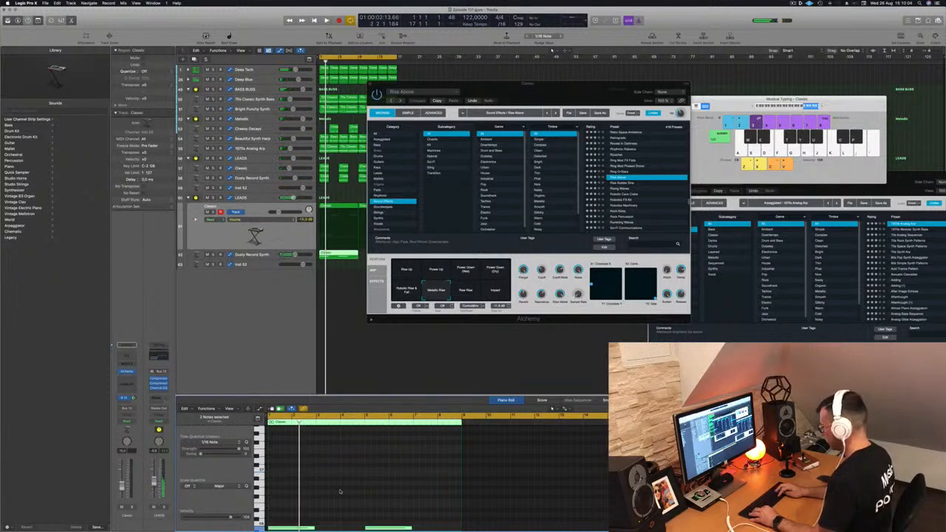
key(alt+shift+Down)
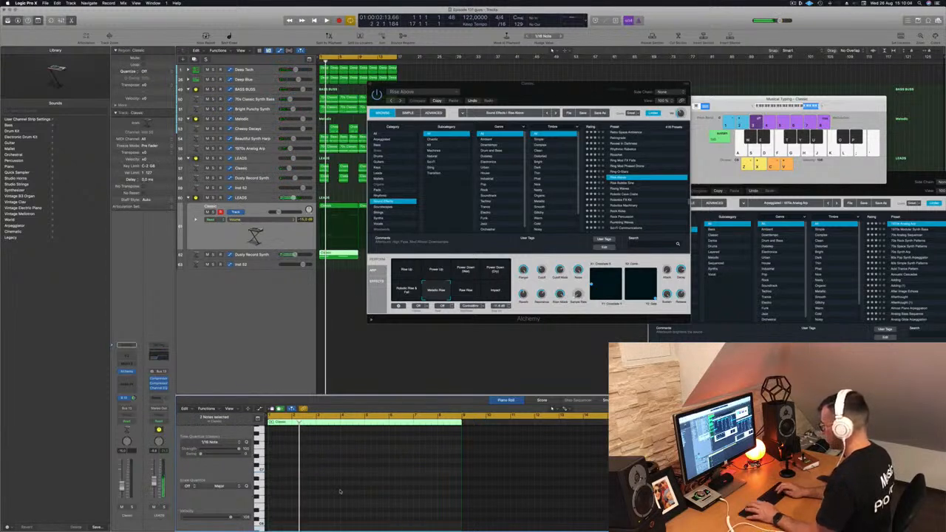
key(space)
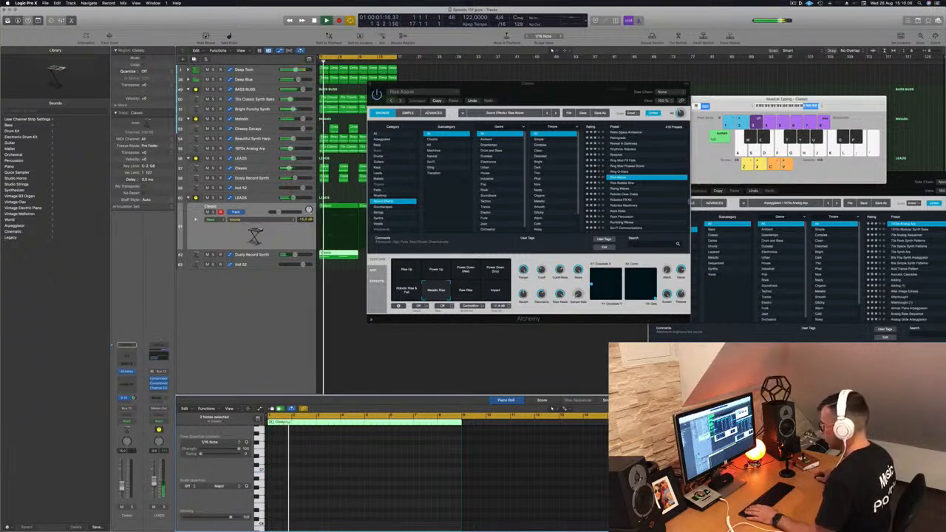
Step: Select the Dusty Record Synth track, play the region in the mix, and solo the track to hear it alone
key(Down)
key(space)
key(space)
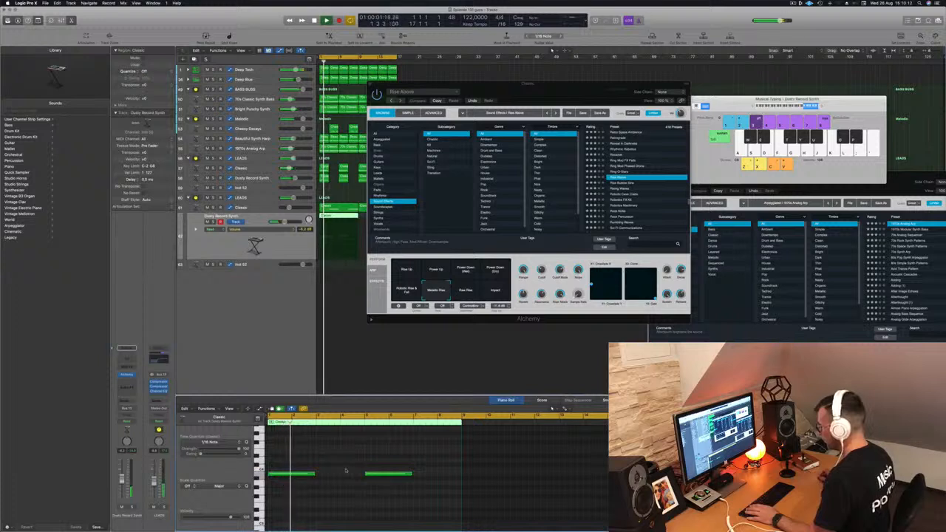
key(space)
key(space)
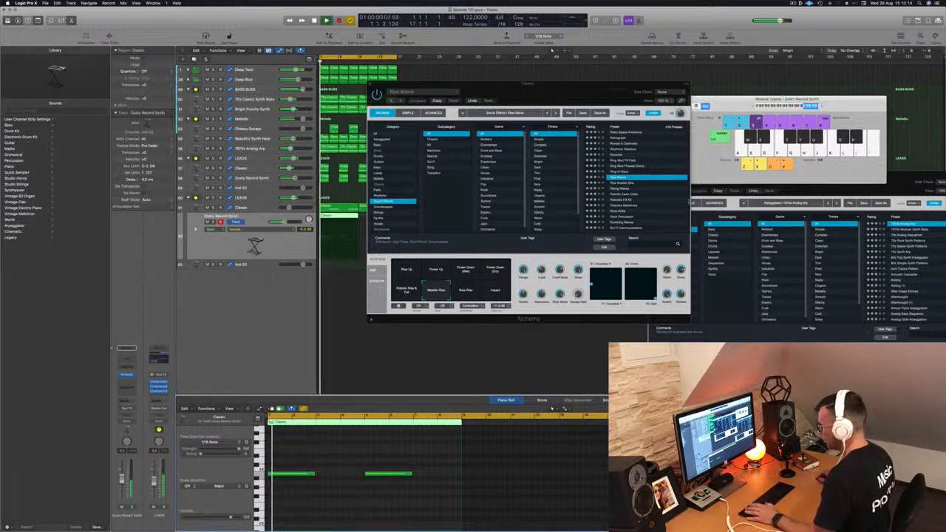
key(space)
click(130, 507)
key(space)
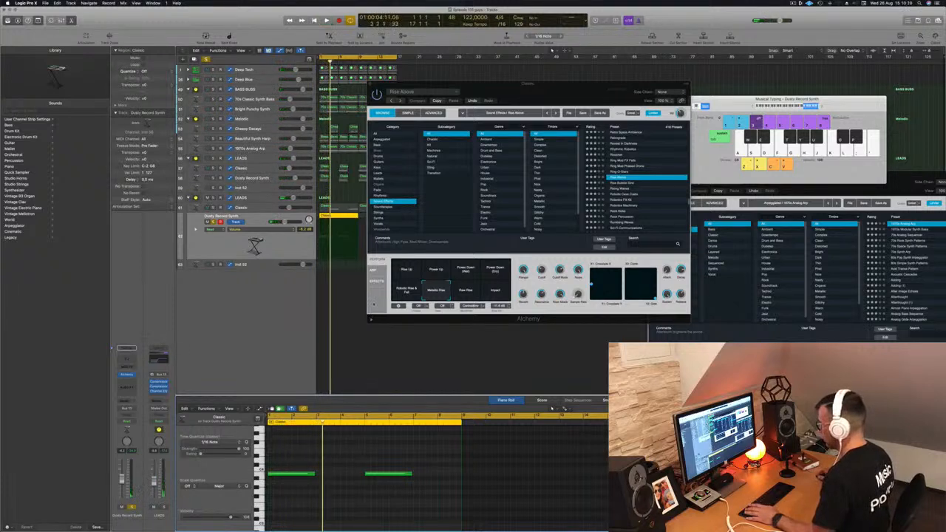
Step: Recheck the Robotic Rise & Fall and Metallic Rise snapshots, and open the Dusty Record Synth's Alchemy beside that window for playback
click(407, 293)
click(436, 291)
click(551, 50)
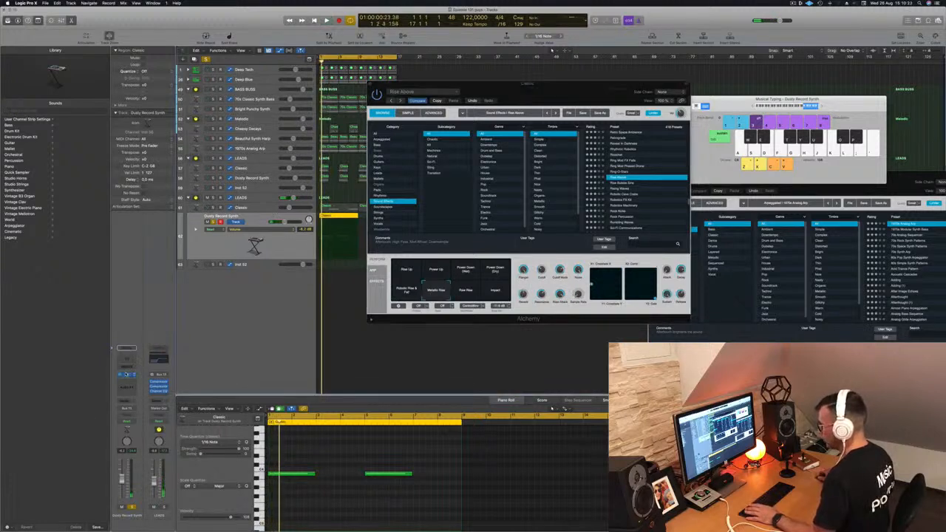
click(127, 376)
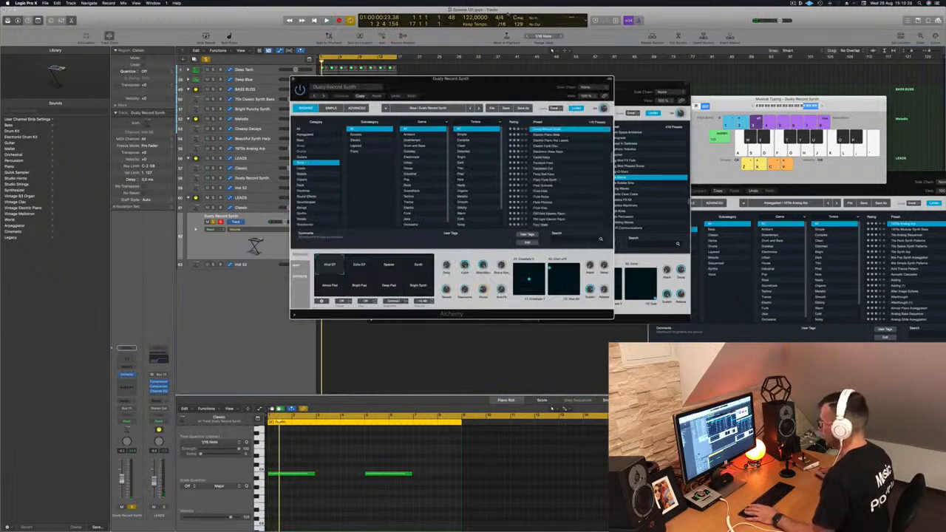
drag(467, 85, 783, 95)
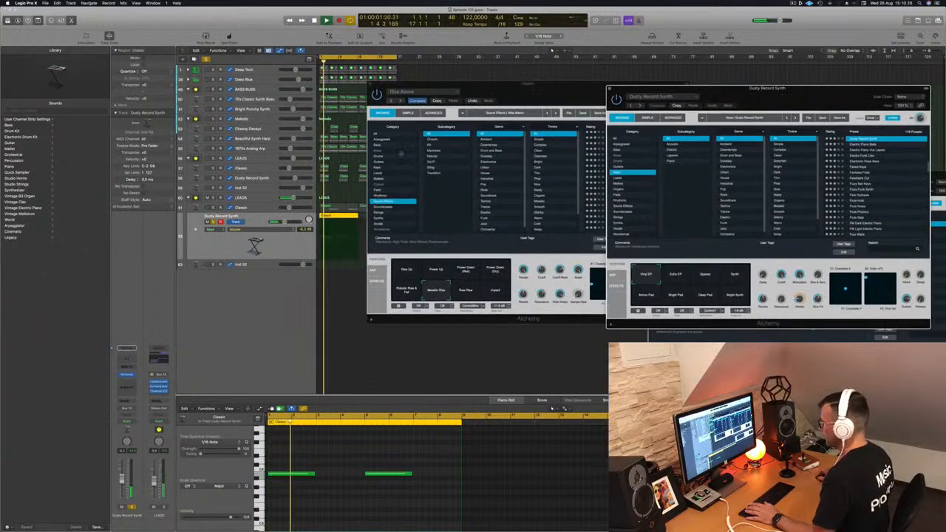
key(space)
key(space)
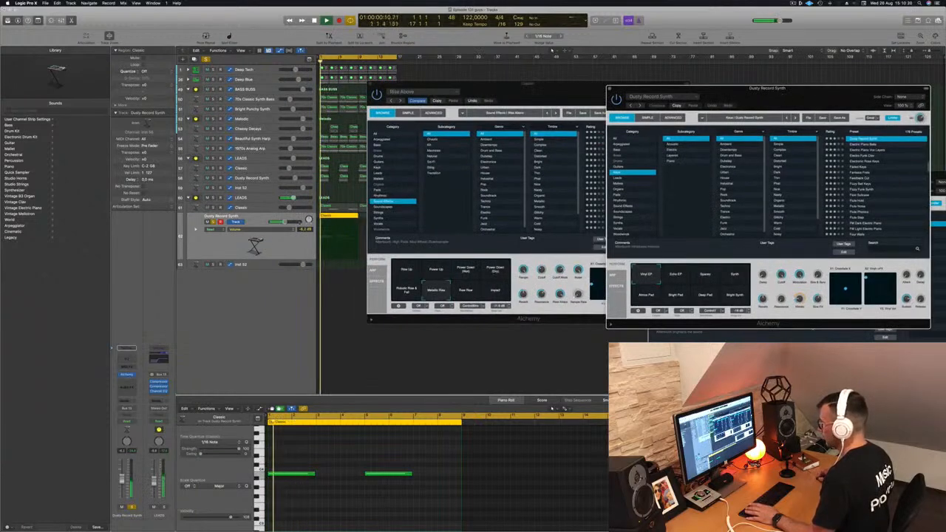
Step: Try the copied region on the Inst 52 track, with Dusty Record Synth unsoloed and muted, and briefly solo Classic
drag(335, 230, 335, 265)
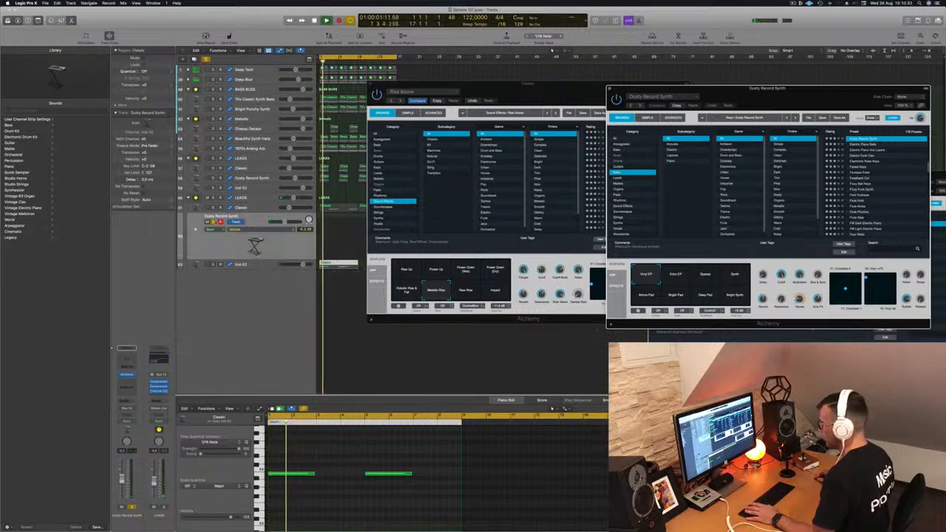
click(213, 222)
key(space)
click(214, 265)
click(213, 221)
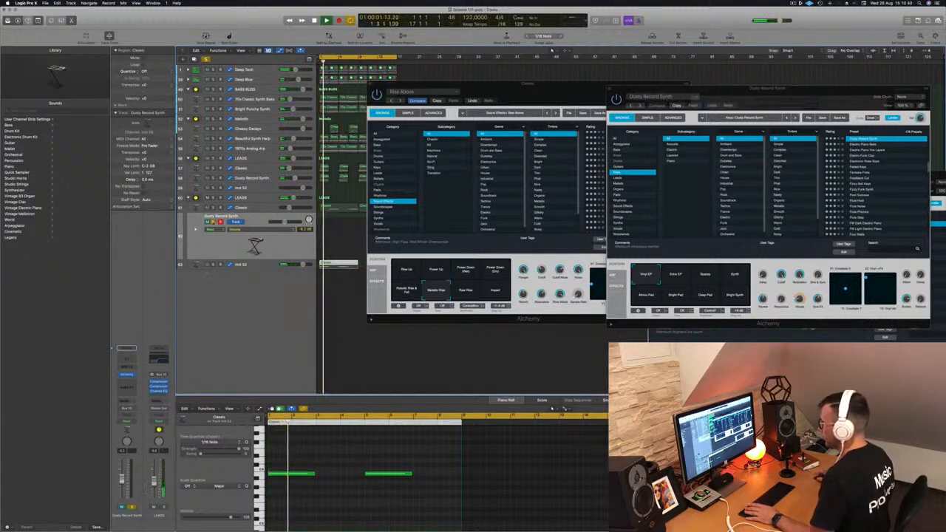
click(213, 222)
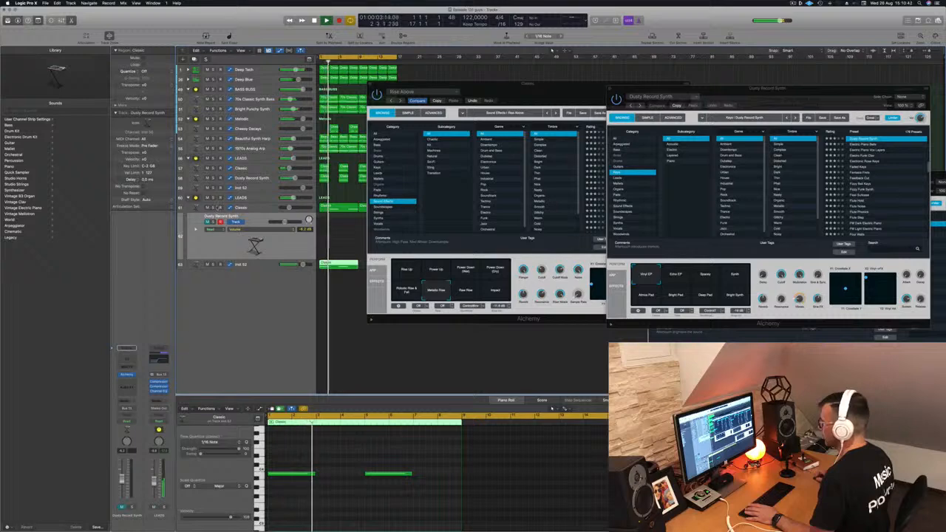
click(214, 208)
click(214, 207)
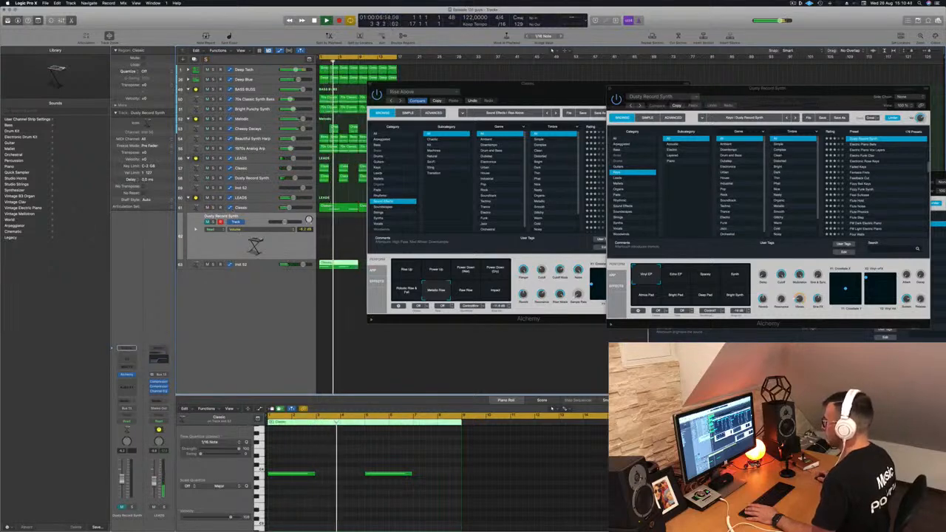
Step: Unmute Dusty Record Synth, move the region from Inst 52 back onto it, and start playback
drag(552, 89, 628, 109)
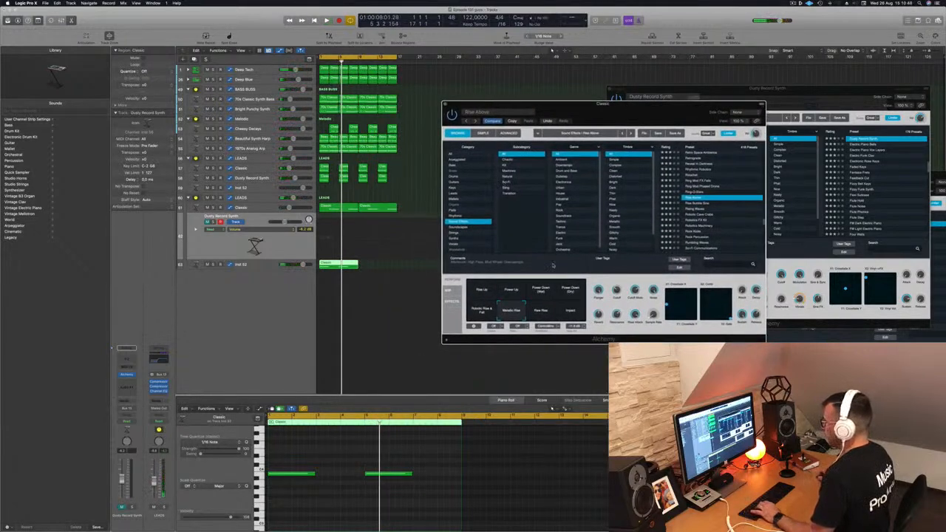
click(207, 222)
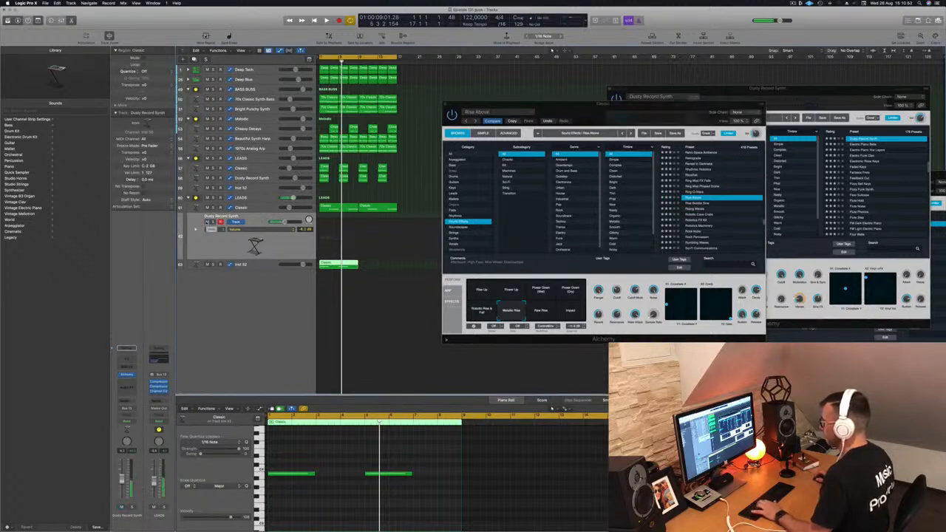
drag(334, 264, 335, 247)
key(space)
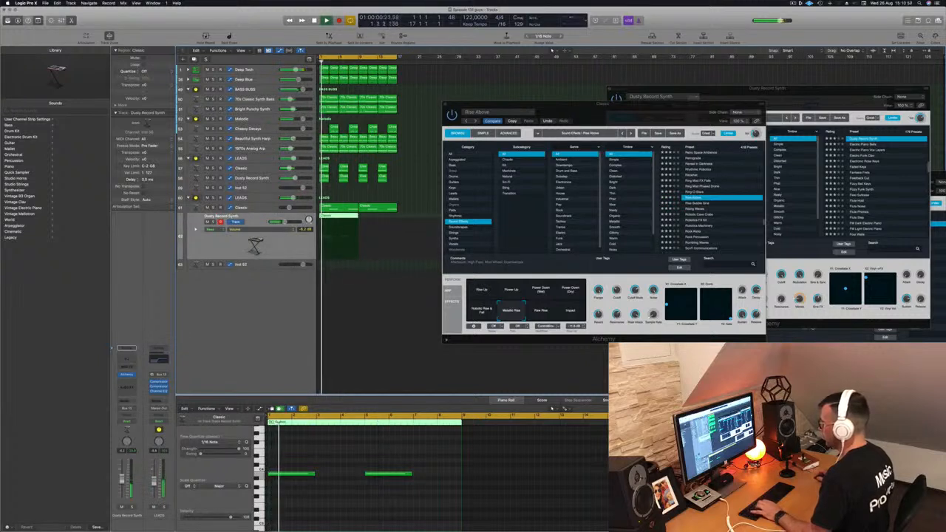
Step: Select both notes in the Dusty Record Synth region, transpose them up an octave, and replay the opening bars
click(340, 488)
drag(290, 452, 395, 496)
key(space)
key(space)
key(shift+alt+Up)
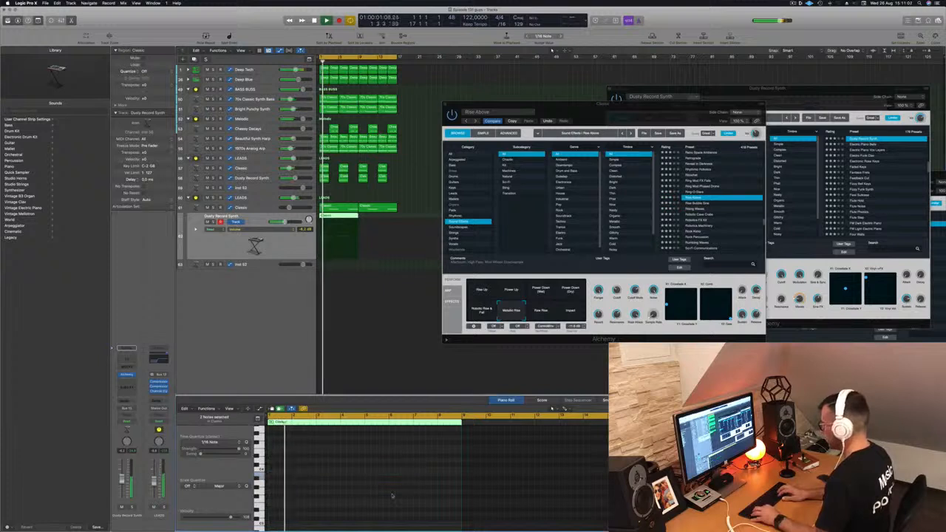
key(space)
key(space)
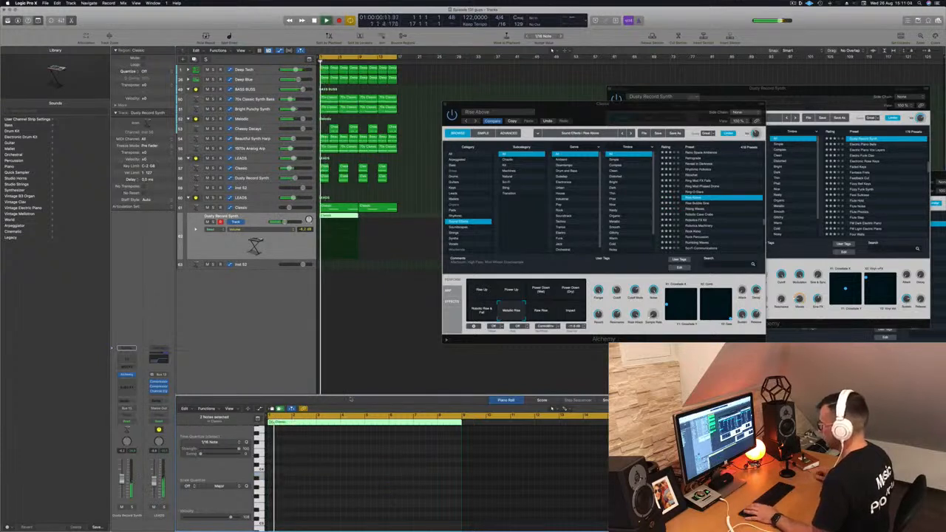
key(space)
key(space)
key(space)
key(space)
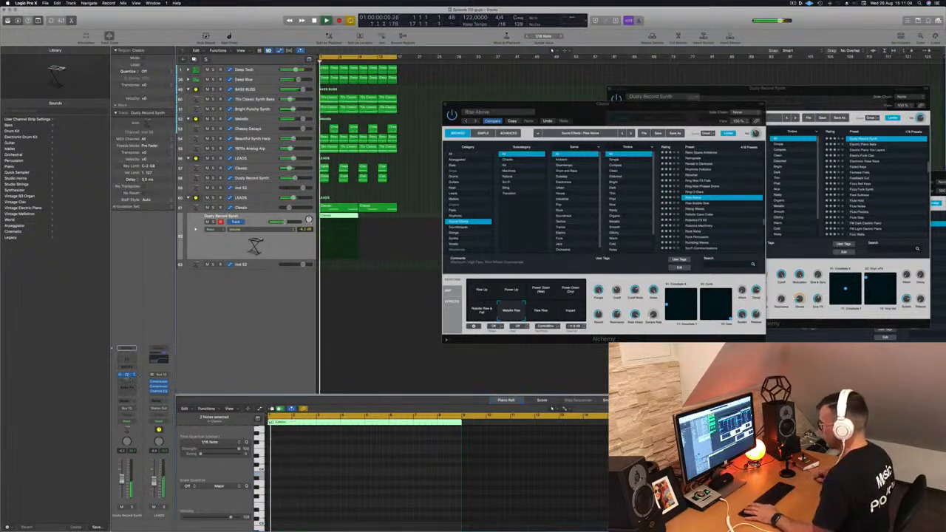
Step: Bring up the Dusty Record Synth's Alchemy window, place it over the Rise Above window, and replay the start
key(super+k)
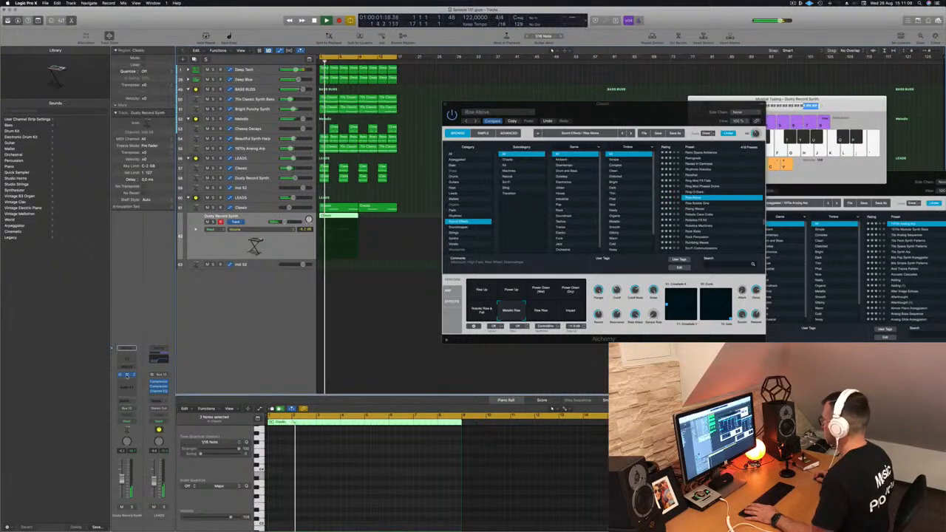
click(127, 375)
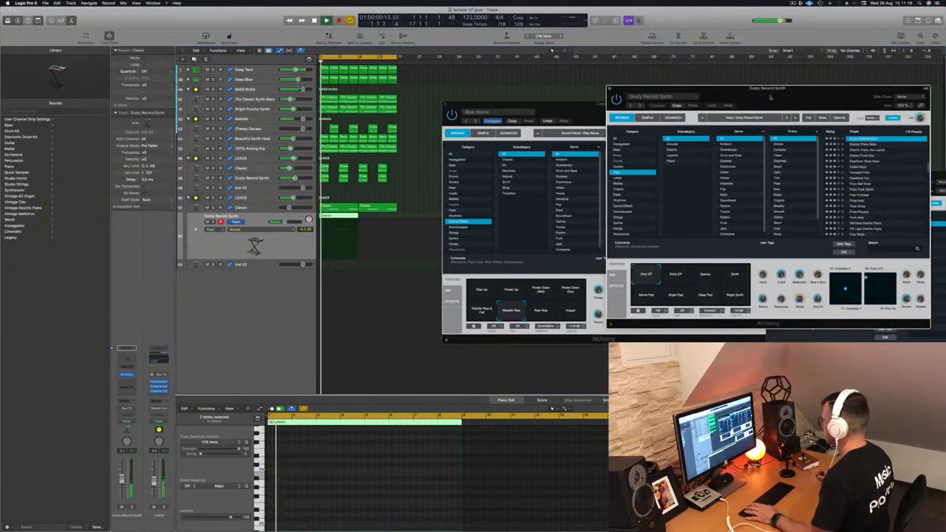
drag(765, 96, 598, 128)
key(space)
key(space)
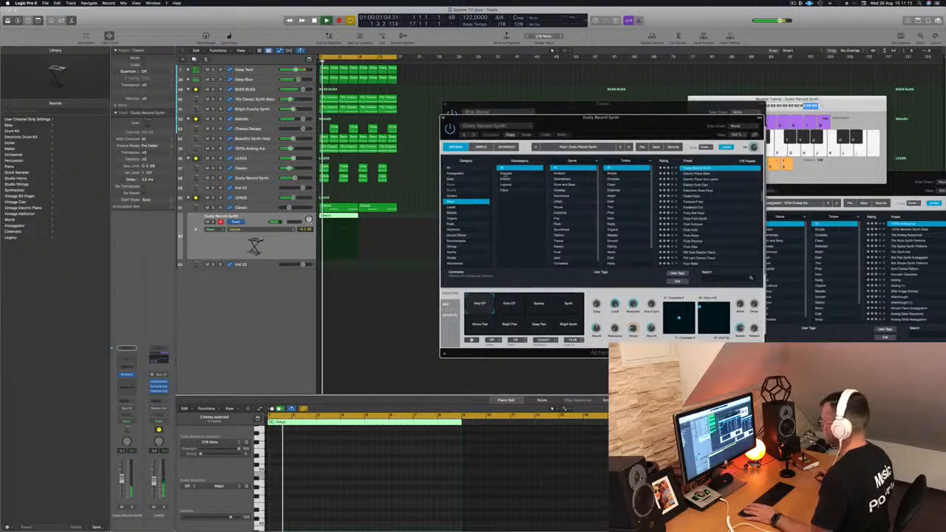
key(space)
key(space)
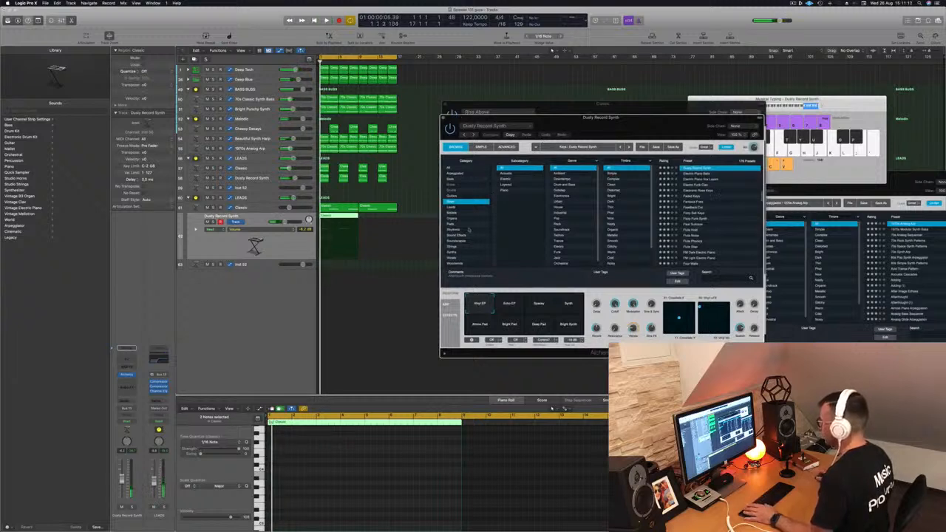
Step: Filter the Dusty Record Synth's Alchemy presets to Sound Effects and audition Fluttering Night Wings over the opening bars
click(458, 235)
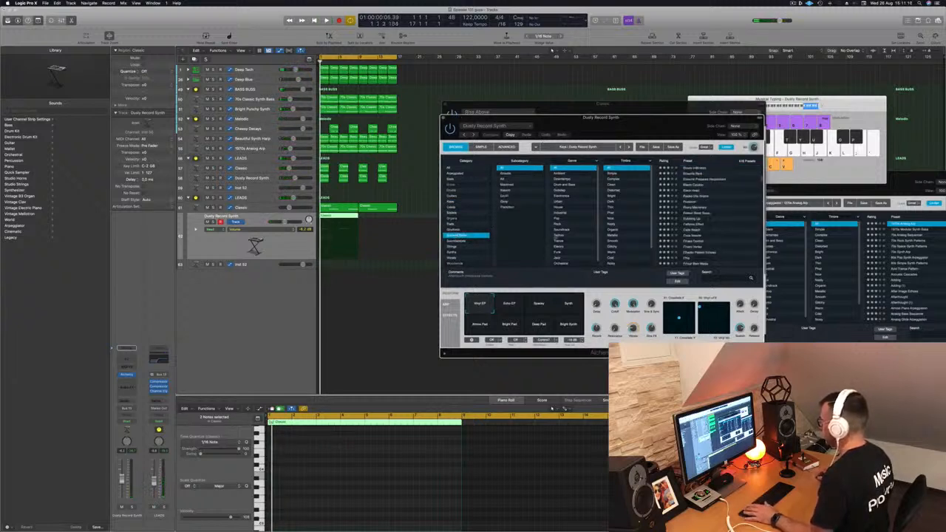
scroll(689, 225, down, 10)
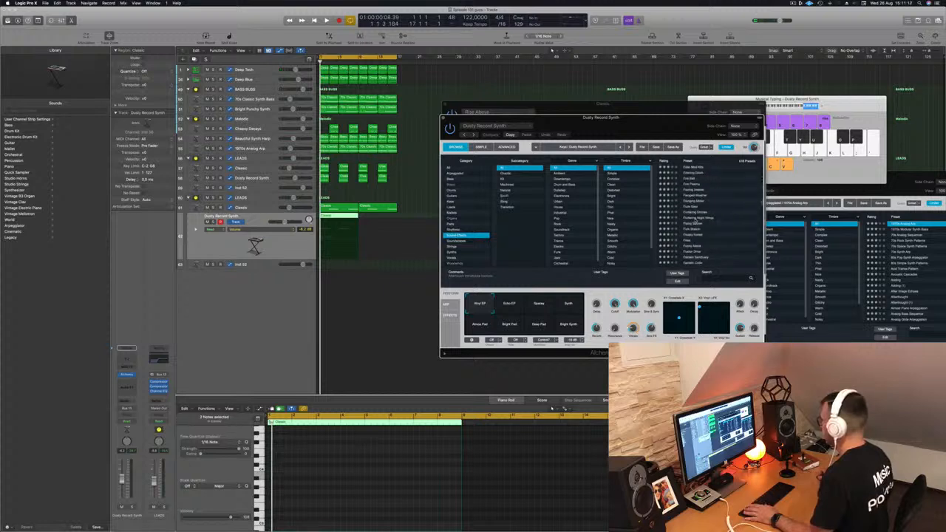
click(695, 218)
key(space)
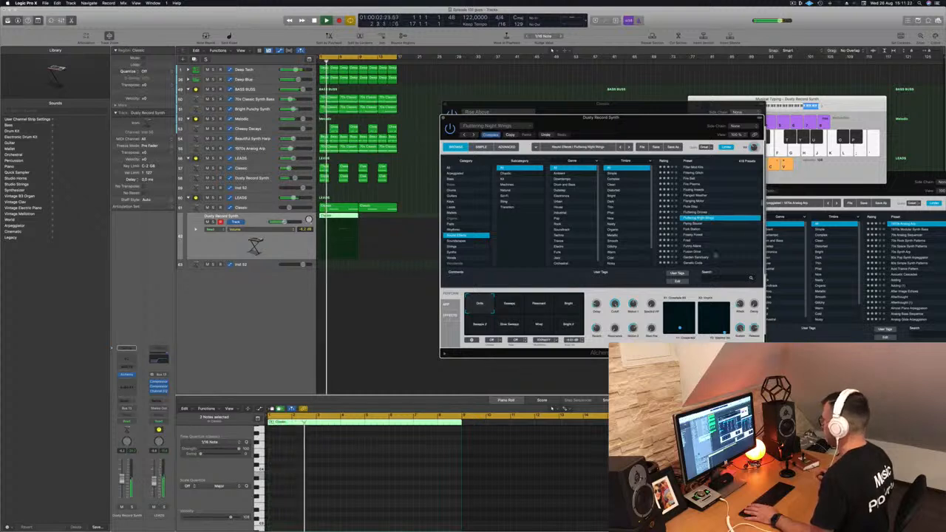
scroll(729, 232, down, 3)
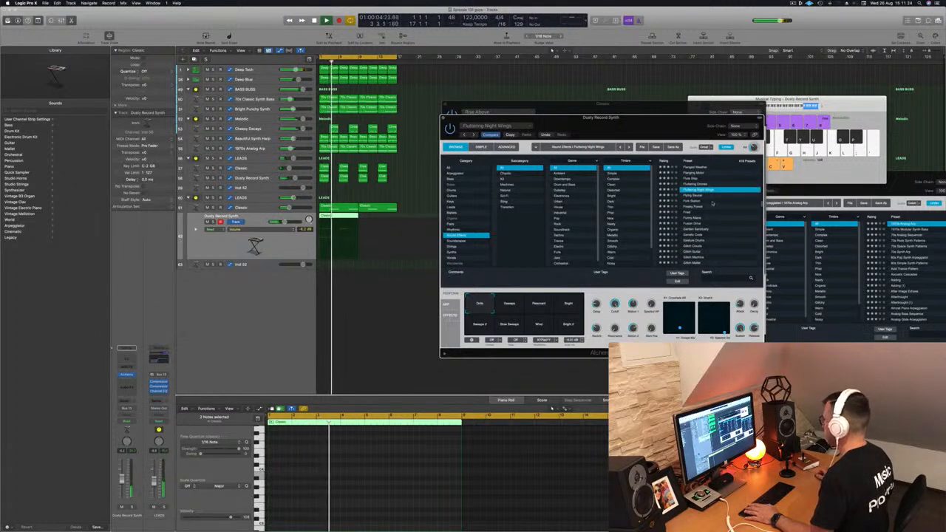
key(space)
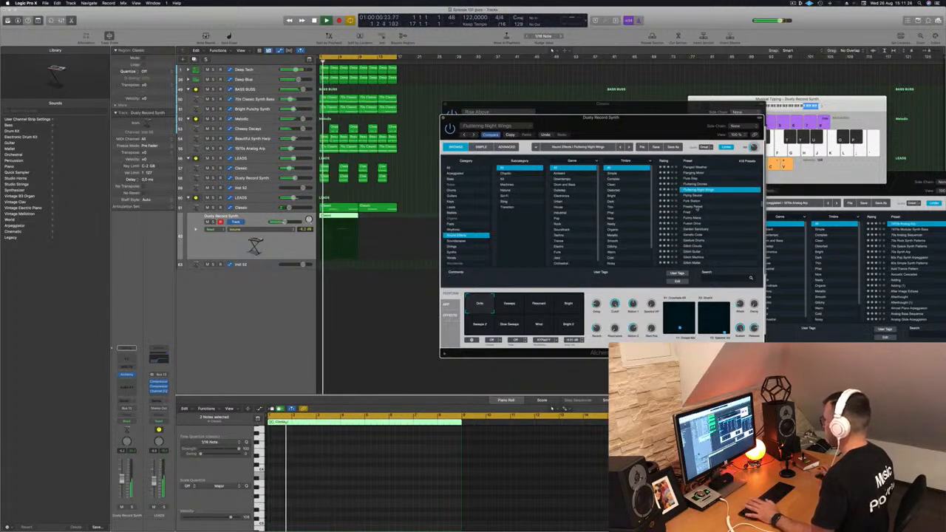
Step: Try further Alchemy sound-effect presets on Dusty Record Synth during playback, including Fried and Glitch Machine
click(699, 207)
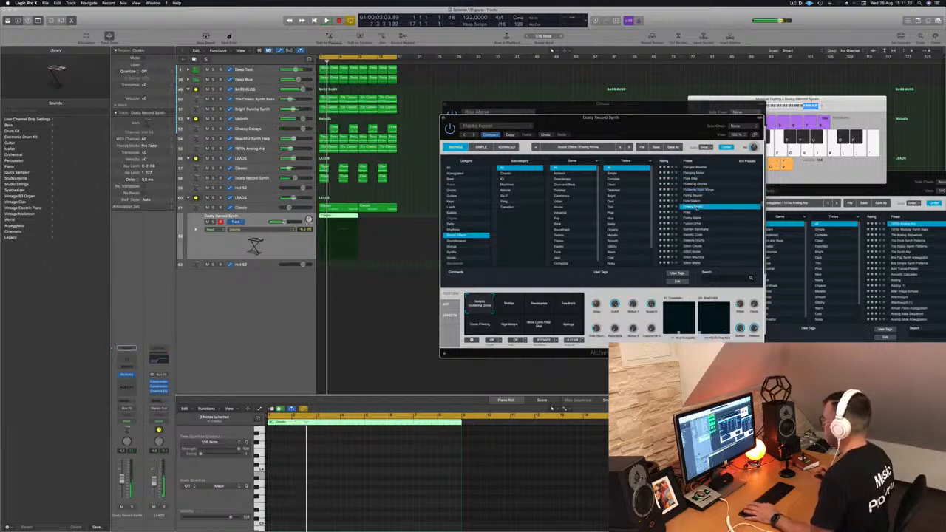
click(691, 213)
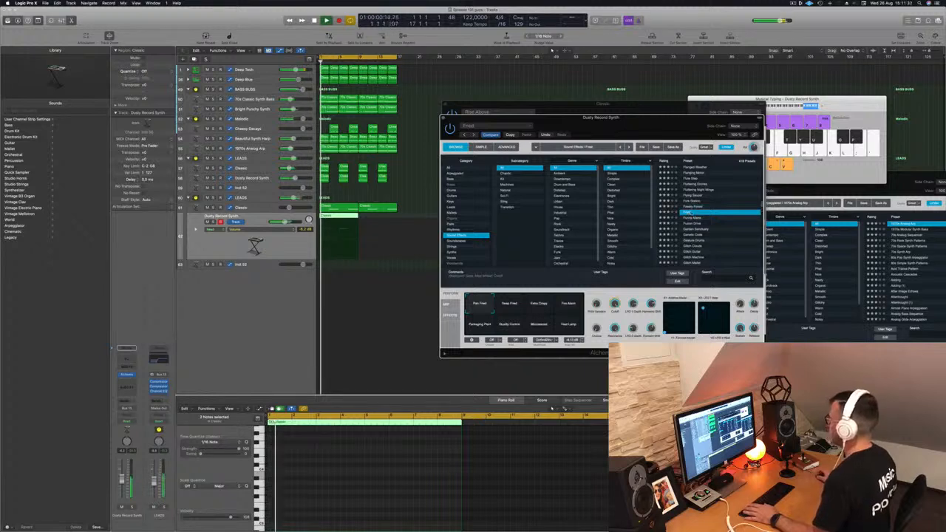
scroll(687, 222, down, 2)
click(695, 231)
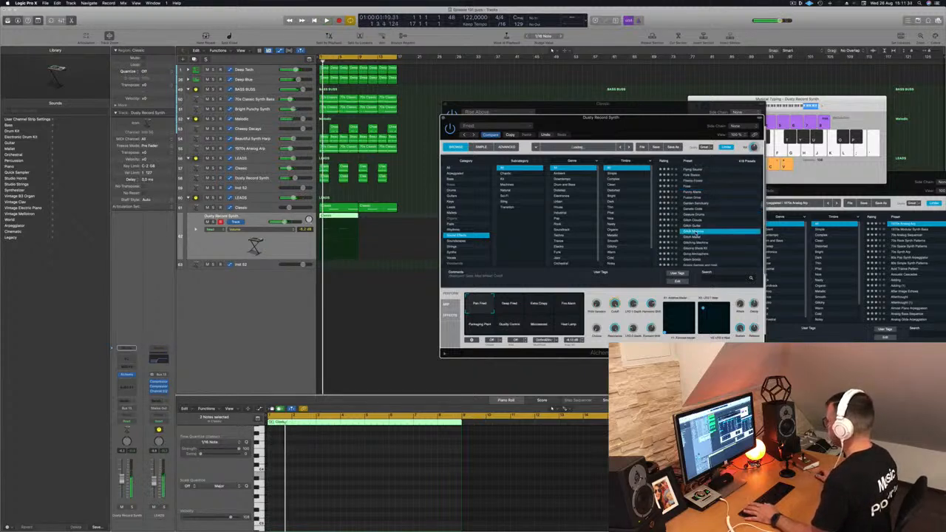
key(space)
scroll(719, 230, down, 3)
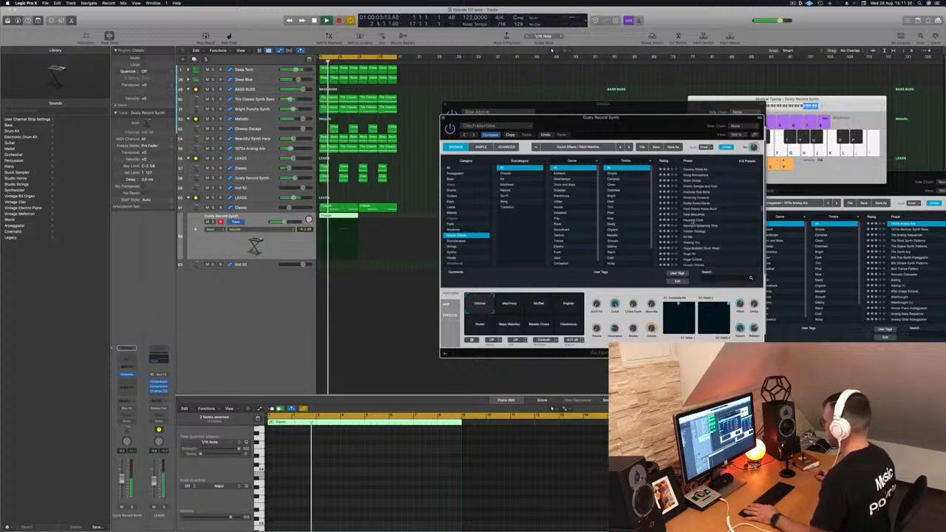
Step: Audition the Haunted Child preset from the opening bars and lower the Dusty Record Synth track's volume to about -13.8 dB
click(707, 221)
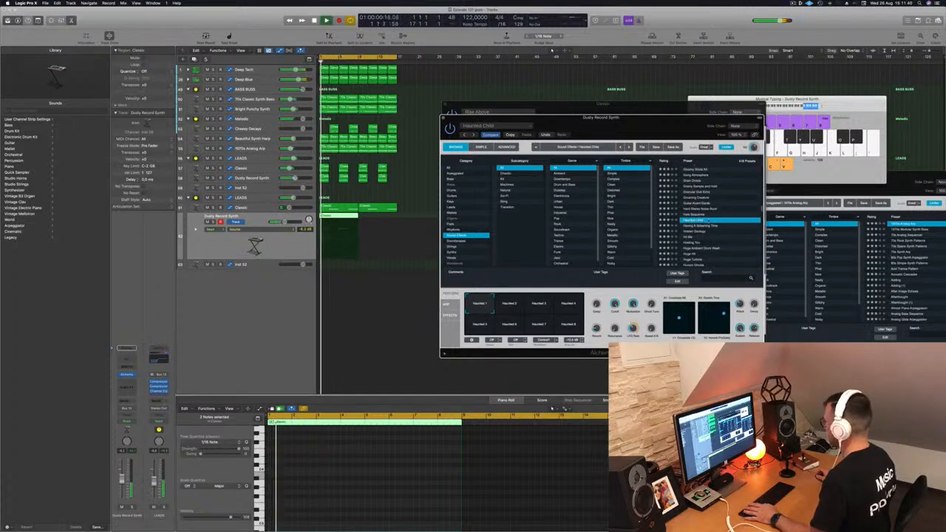
scroll(719, 230, down, 3)
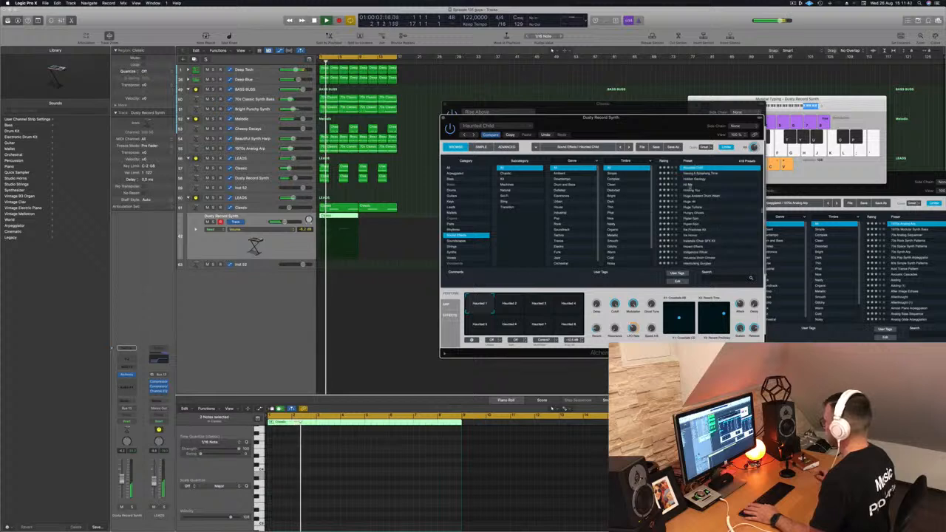
click(287, 244)
key(space)
key(space)
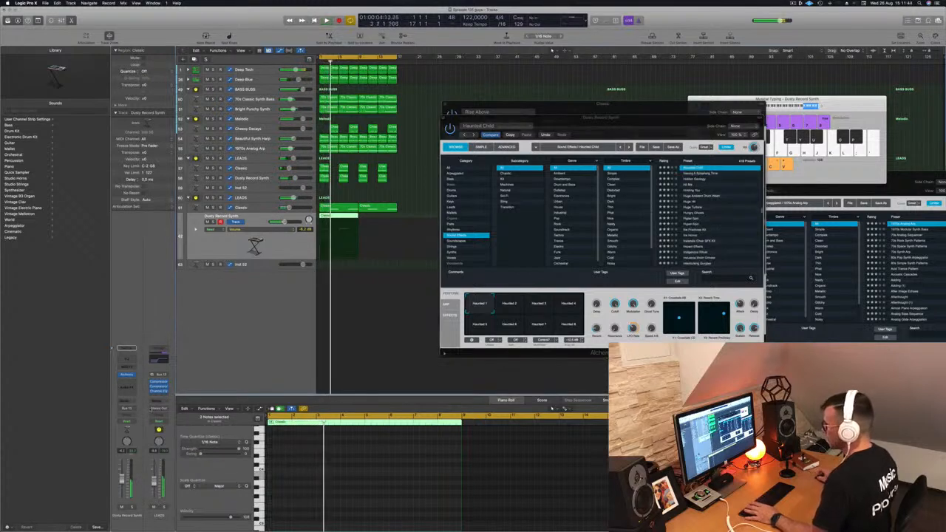
Step: Try the Jack Hammer preset and the one listed just above it, restarting playback to compare them
scroll(708, 227, down, 3)
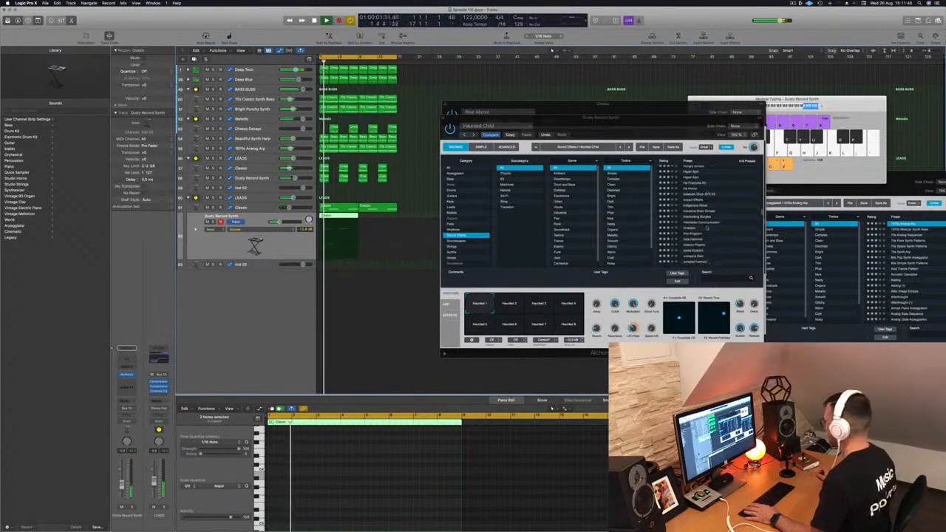
click(695, 227)
key(space)
key(space)
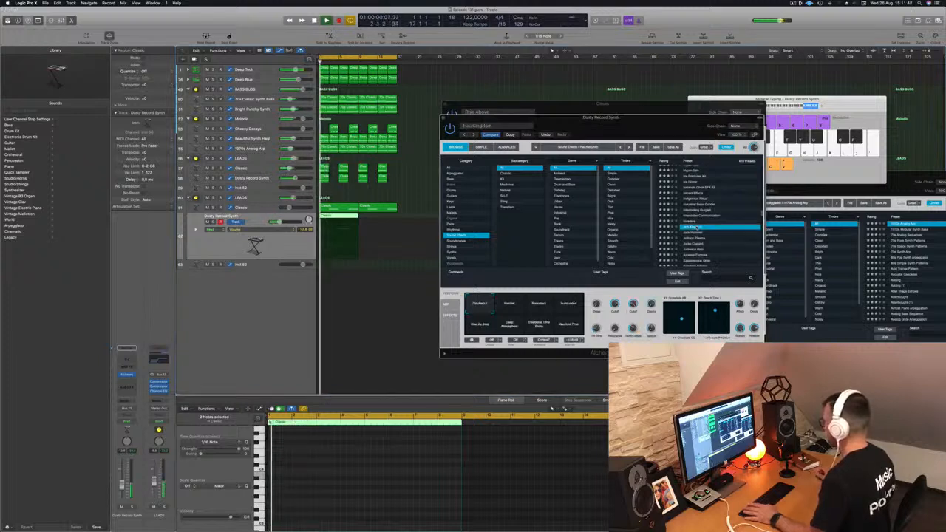
key(Down)
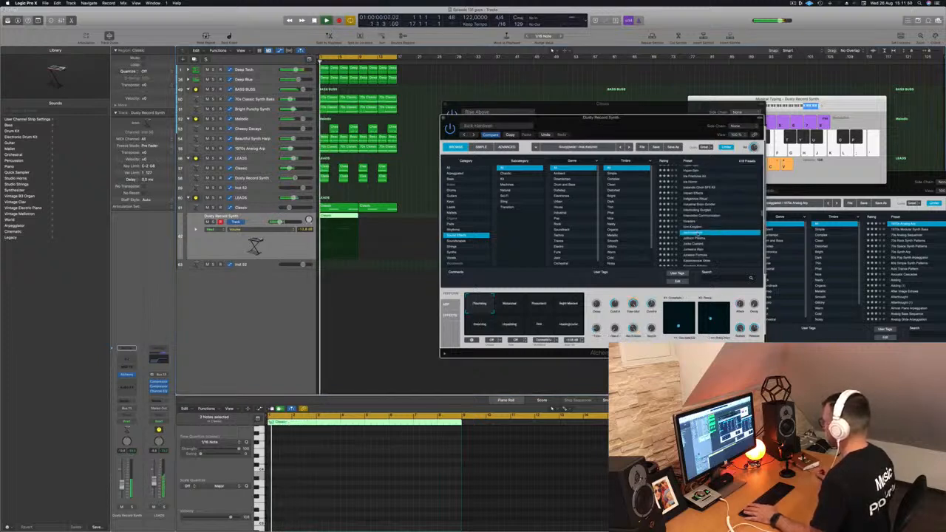
Step: Load the Liquid Ambience preset on Dusty Record Synth and bring the region's notes into view in the piano roll
scroll(717, 242, down, 3)
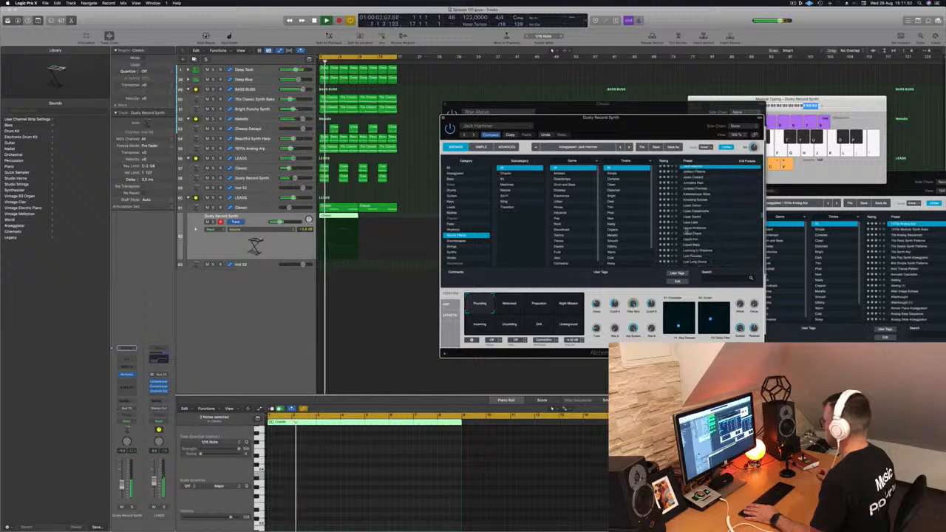
click(699, 228)
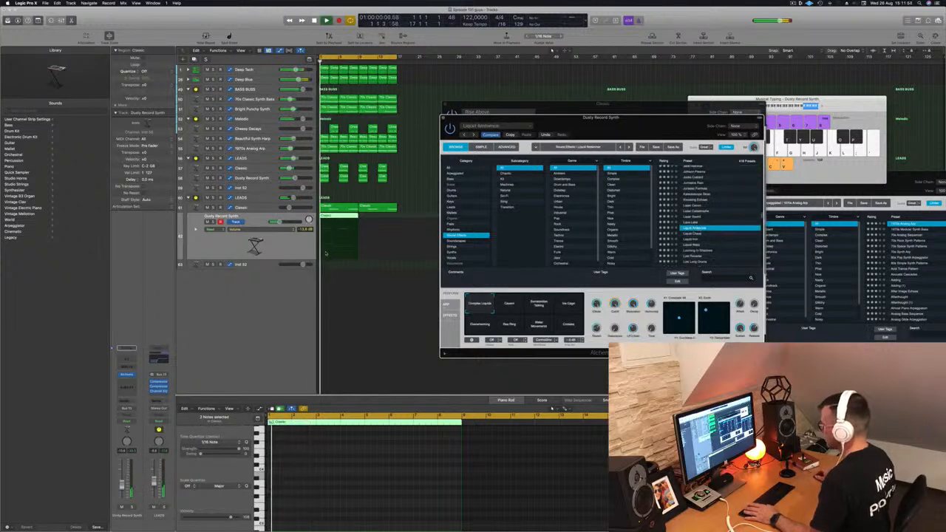
click(313, 468)
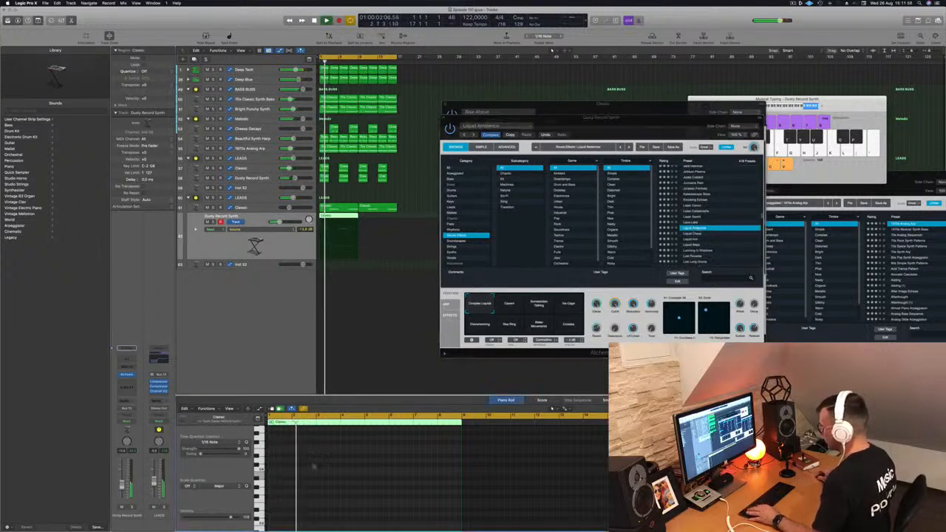
scroll(313, 467, up, 5)
scroll(314, 467, down, 2)
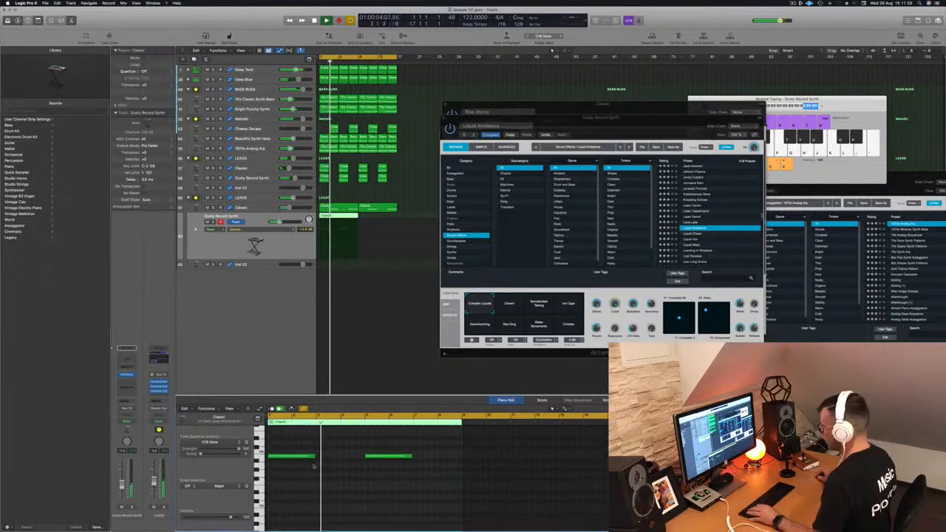
Step: Copy the Dusty Record Synth region to bar 9 and close the Alchemy windows of Dusty Record Synth and Classic
click(276, 249)
drag(341, 216, 380, 216)
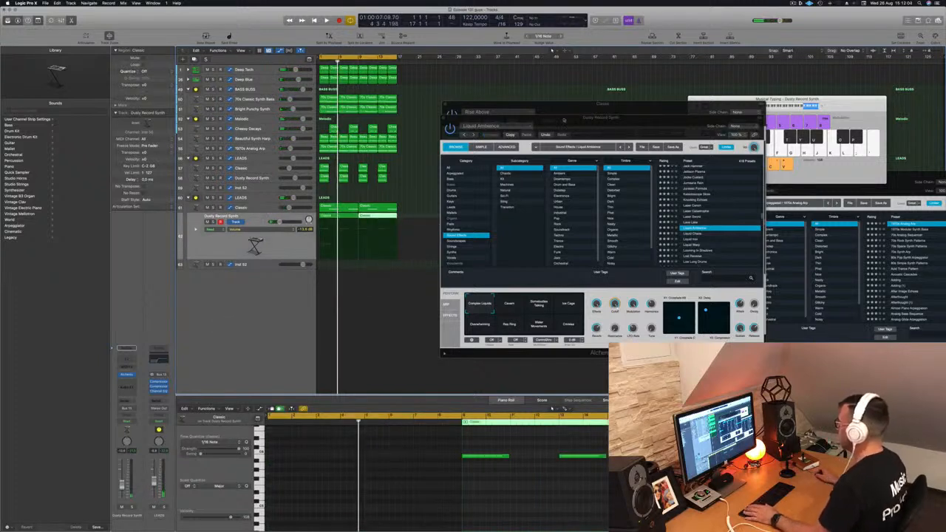
click(447, 121)
click(445, 104)
key(super+Up)
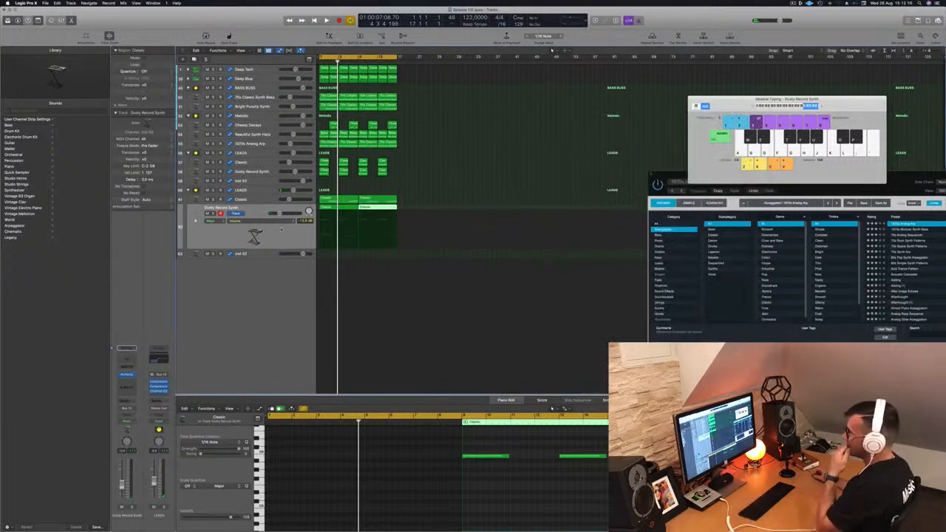
Step: Create one new audio track with Input 1 + 2 as its source
click(259, 191)
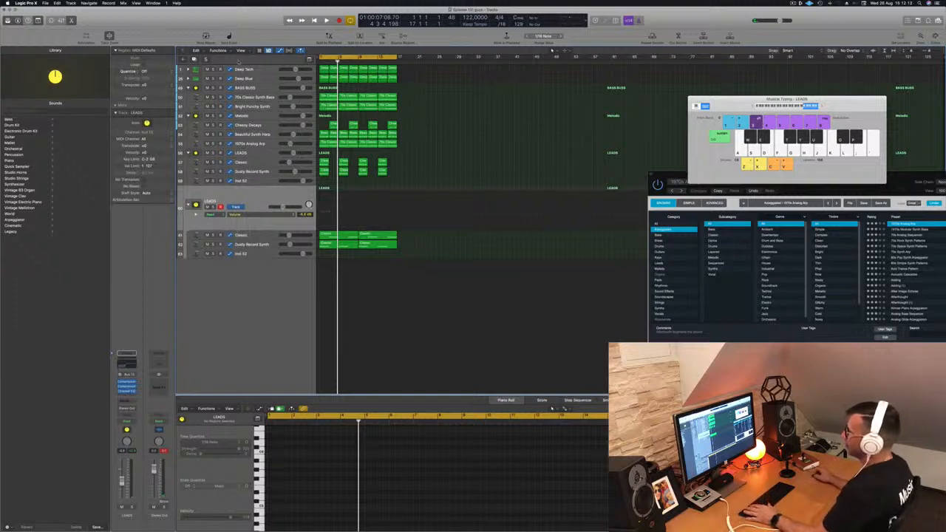
key(alt+super+n)
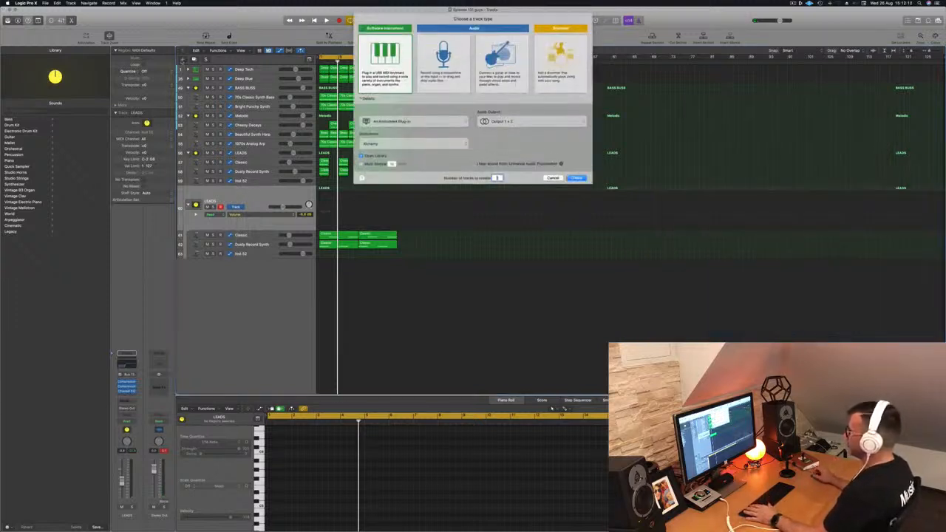
click(448, 72)
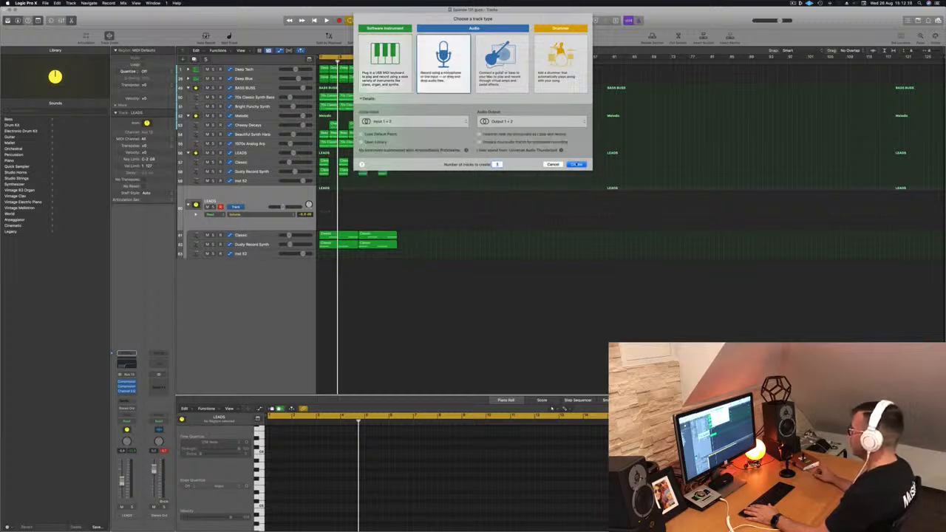
key(Return)
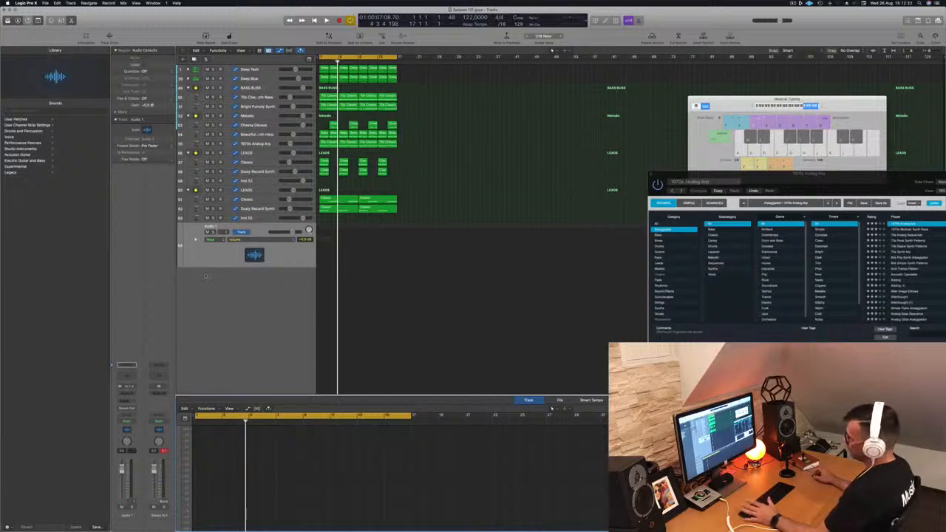
Step: Record-enable the Audio 1 track, record about two bars of audio from the start, and play the take back with recording disarmed
click(222, 259)
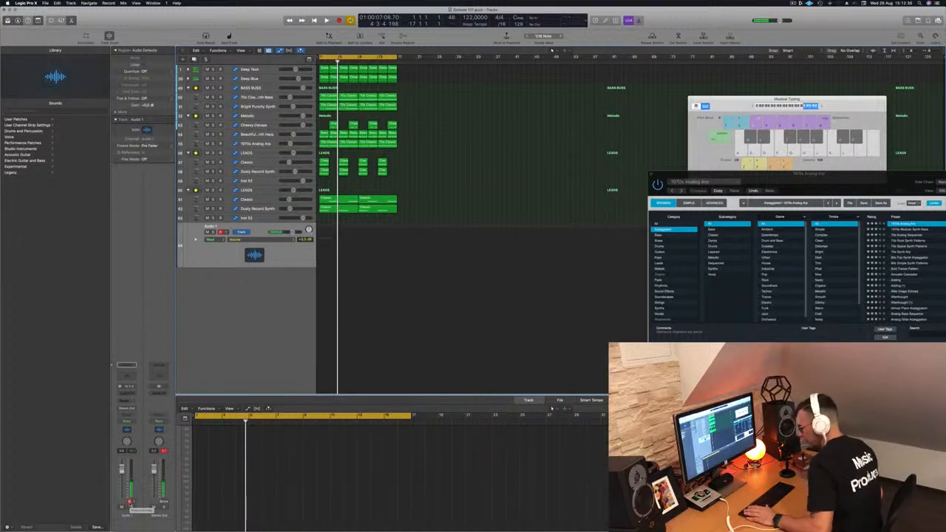
key(r)
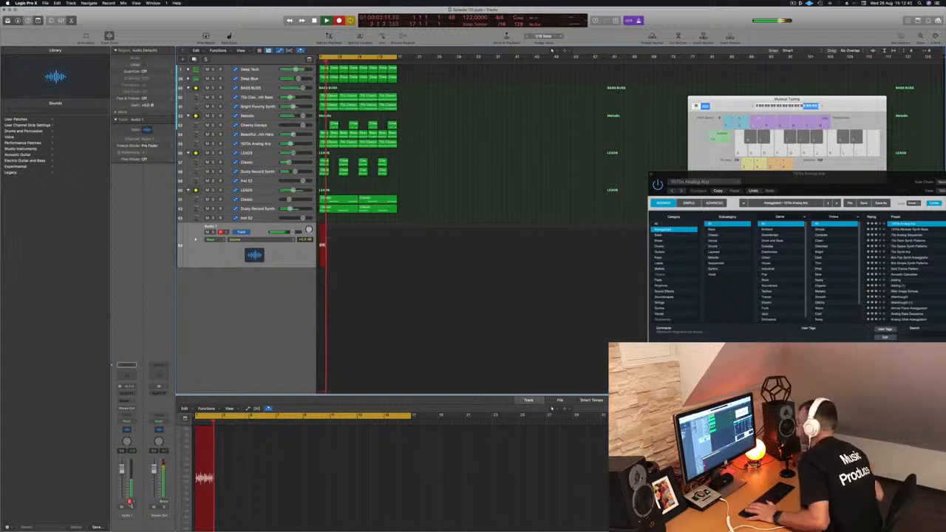
key(space)
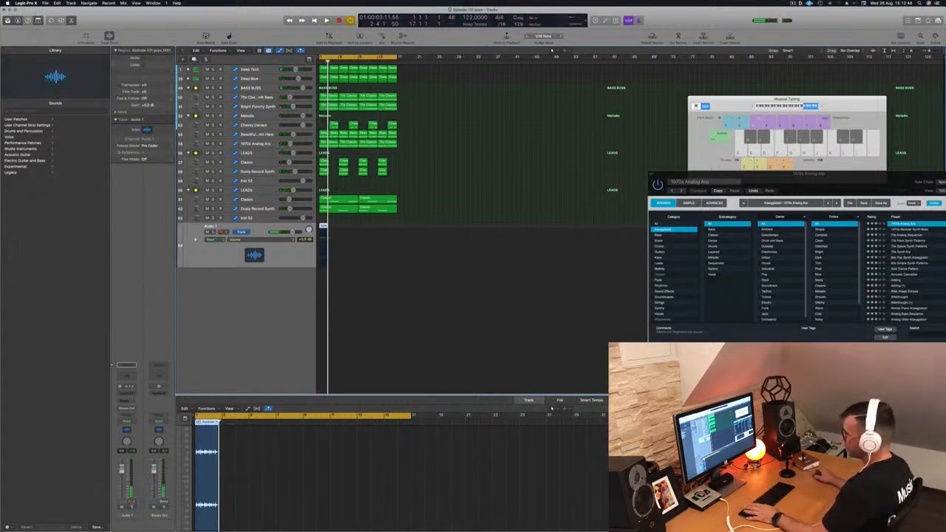
key(space)
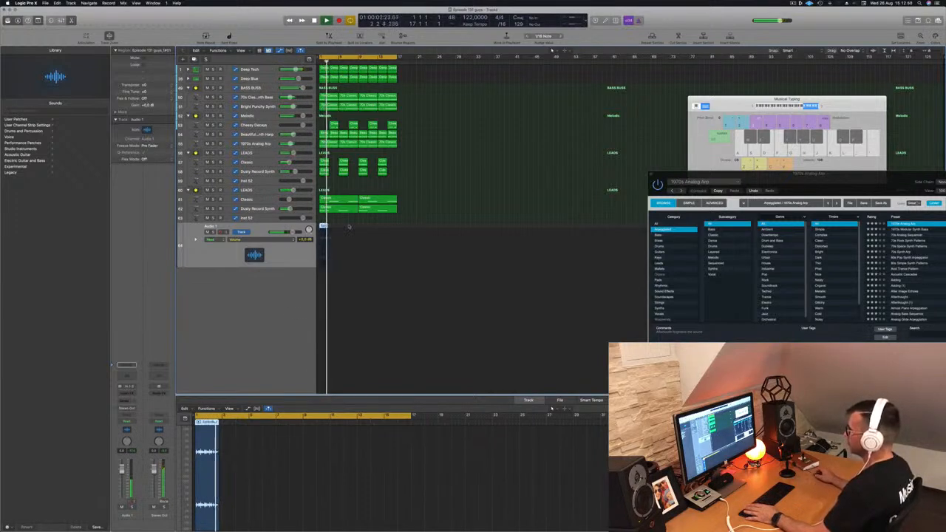
key(space)
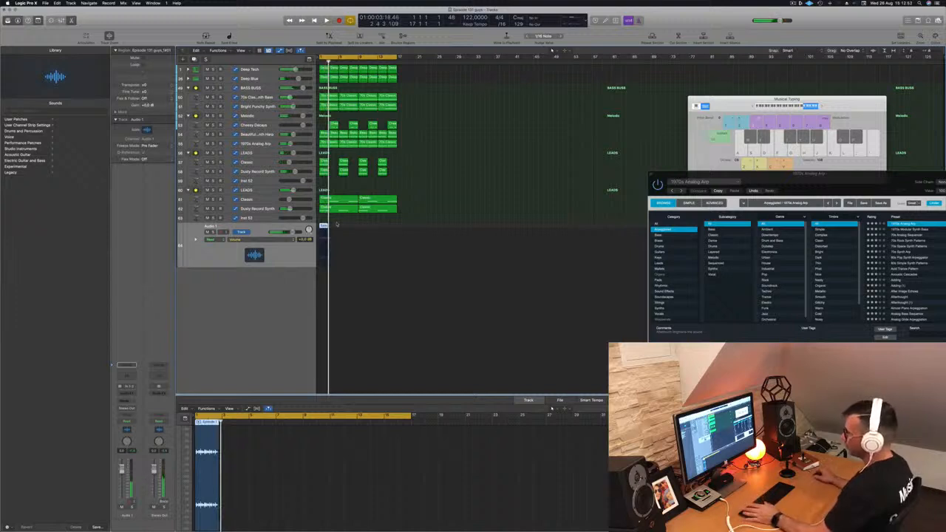
Step: Rename the recorded audio track SINGER and set its input to Input 1
double_click(210, 227)
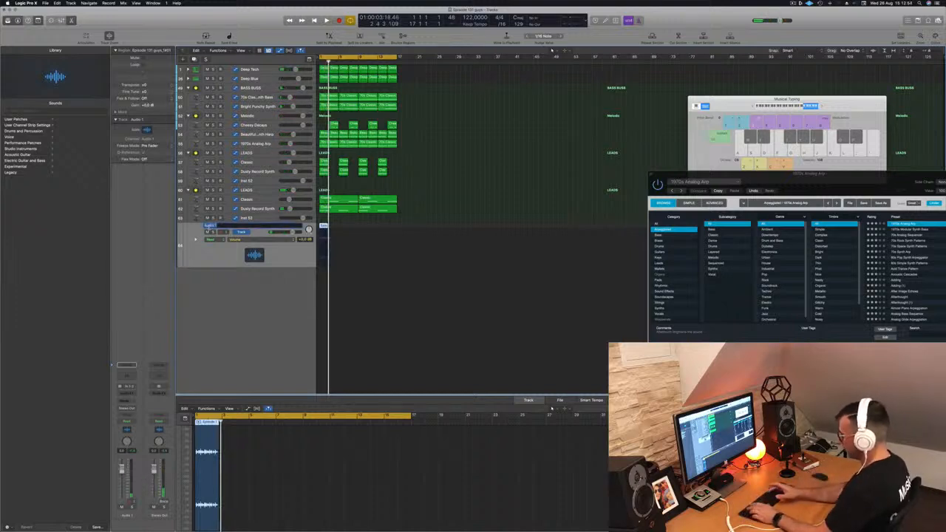
key(Return)
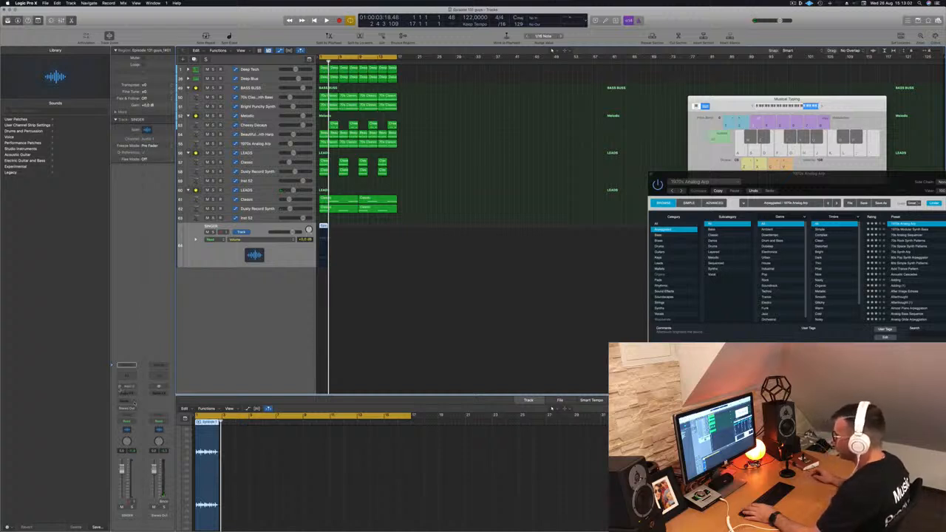
Step: Replay the opening bars, deselect the recorded region, and mute the SINGER track
key(space)
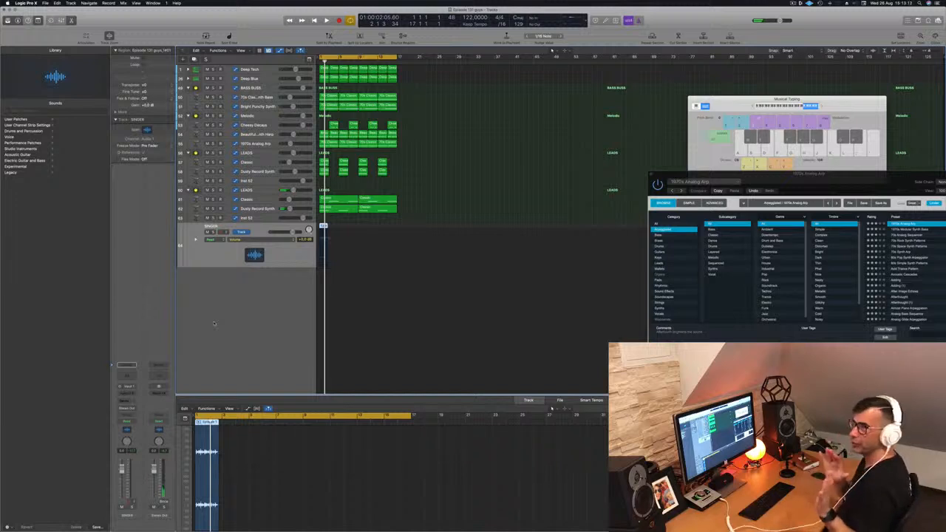
click(359, 314)
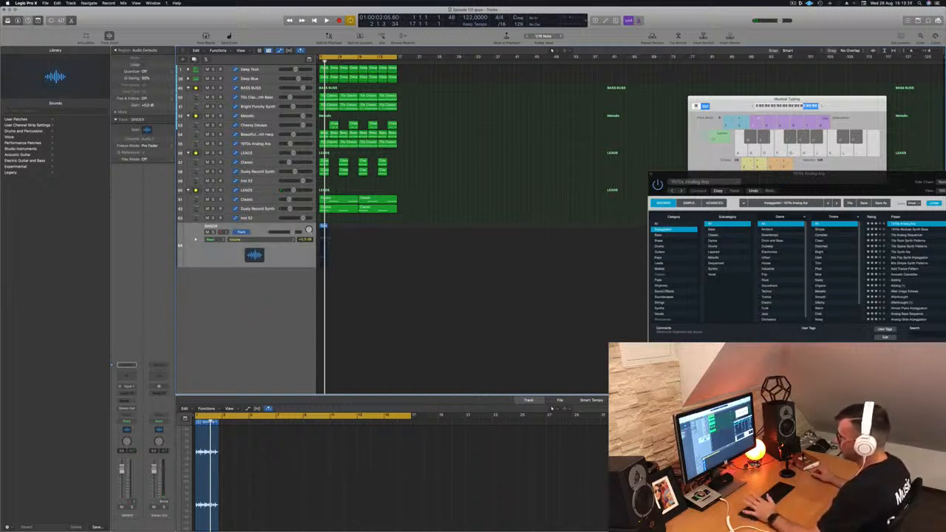
key(space)
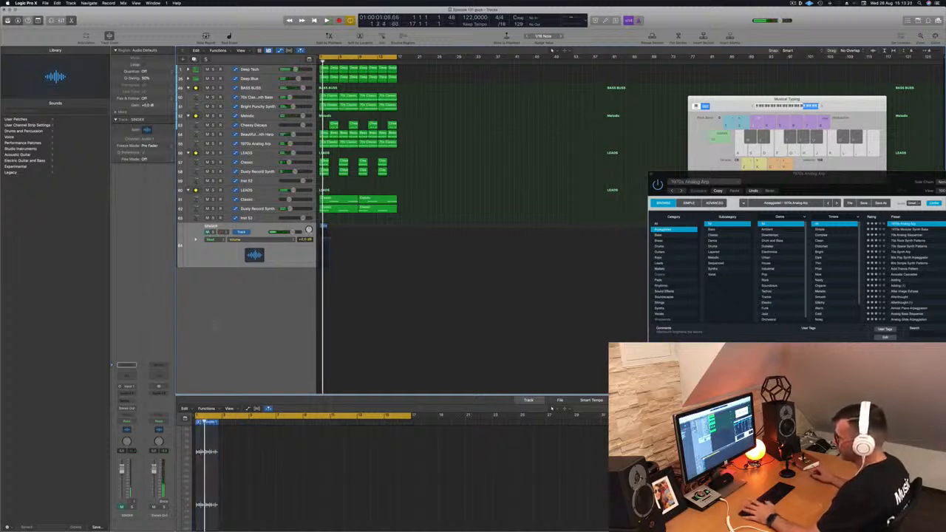
Step: Insert a stereo Compressor on the Stereo Out channel and switch its circuit type to Vintage Opto
key(Return)
click(154, 393)
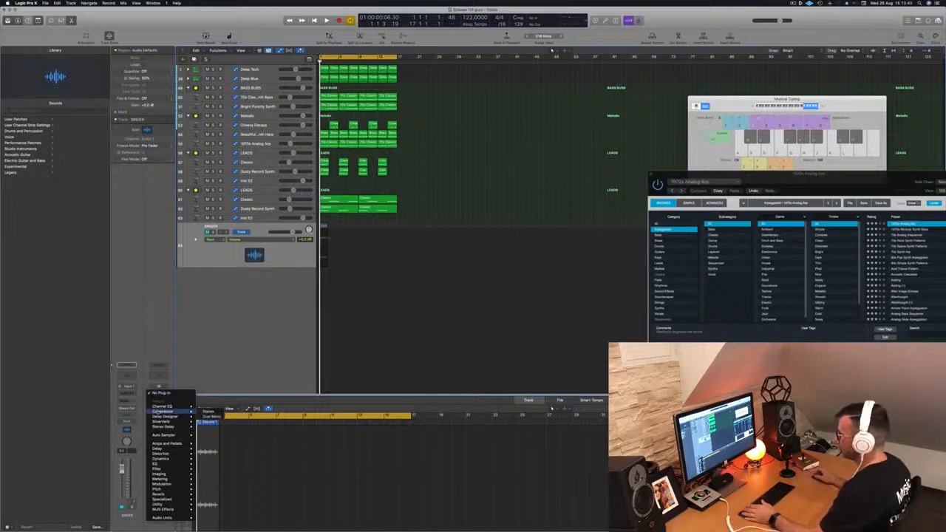
click(210, 412)
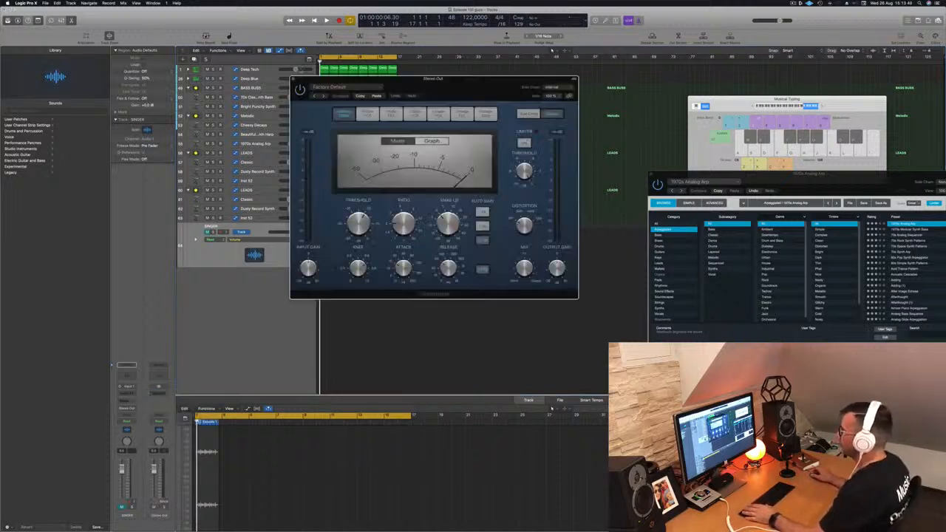
click(485, 113)
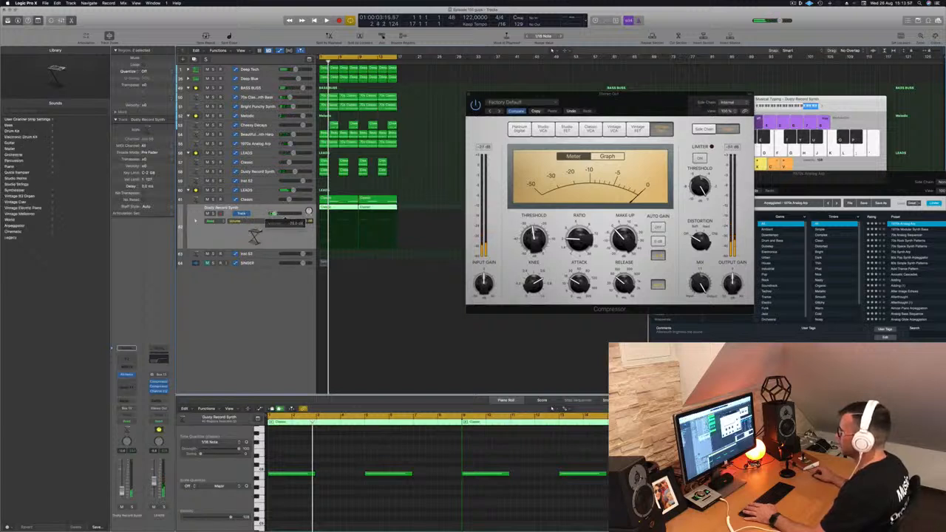
Step: Play the mix to check the Stereo Out Compressor's meters, moving its window clear of the other plug-ins
key(space)
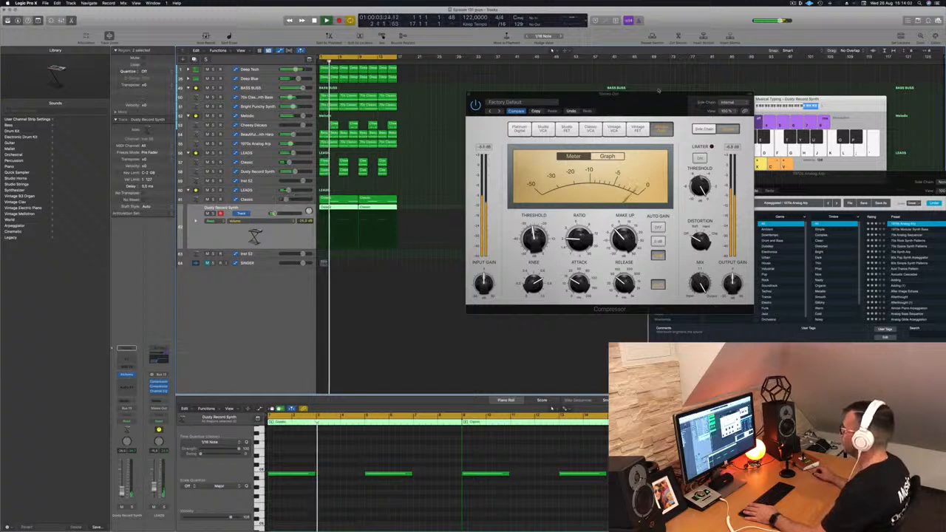
drag(659, 91, 596, 96)
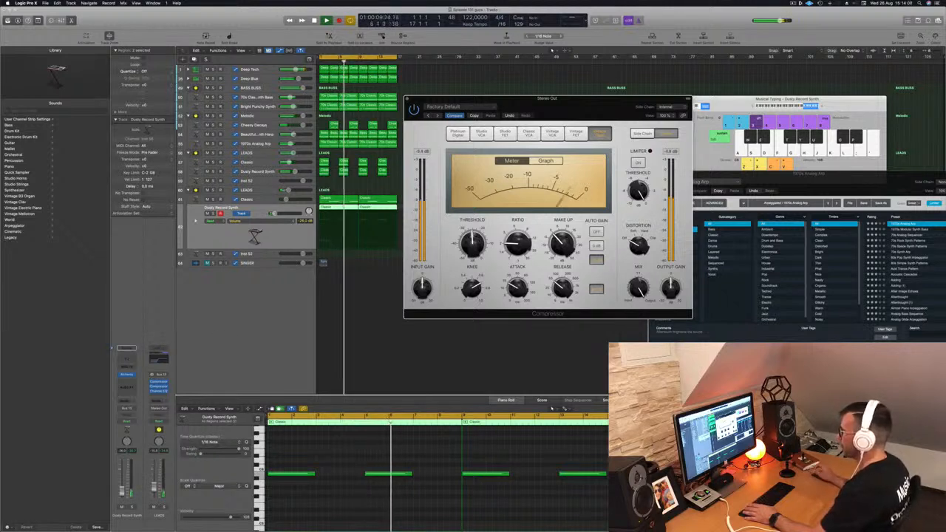
click(258, 319)
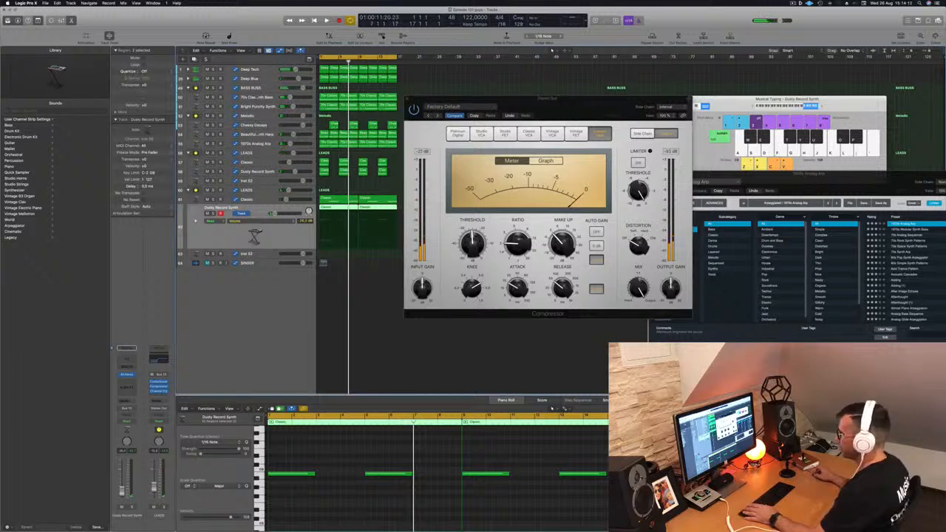
Step: Show the Stereo Out channel as an output track in the arrangement and select it
click(240, 66)
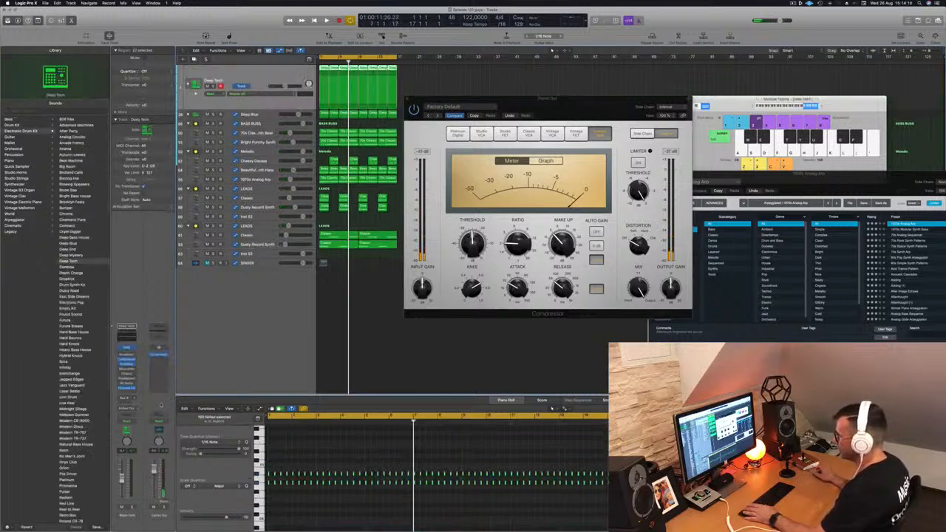
right_click(160, 405)
click(163, 405)
right_click(160, 515)
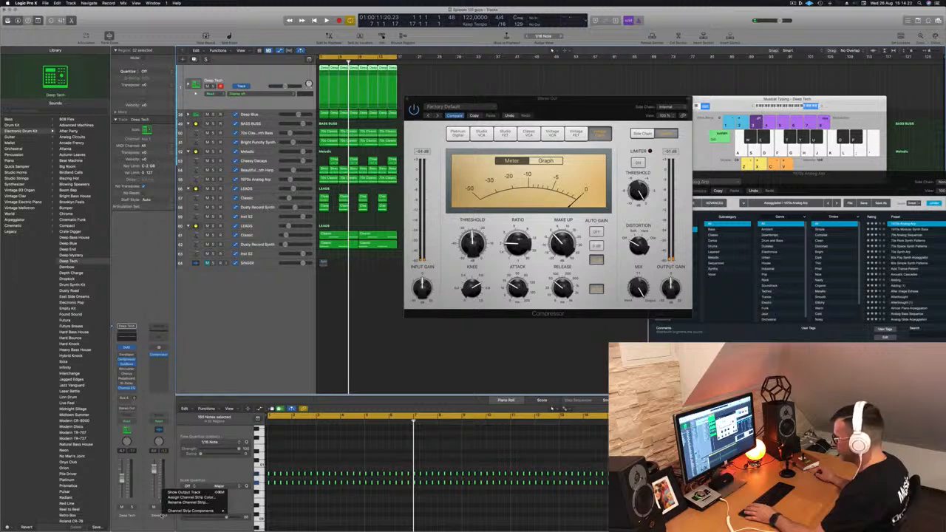
click(185, 492)
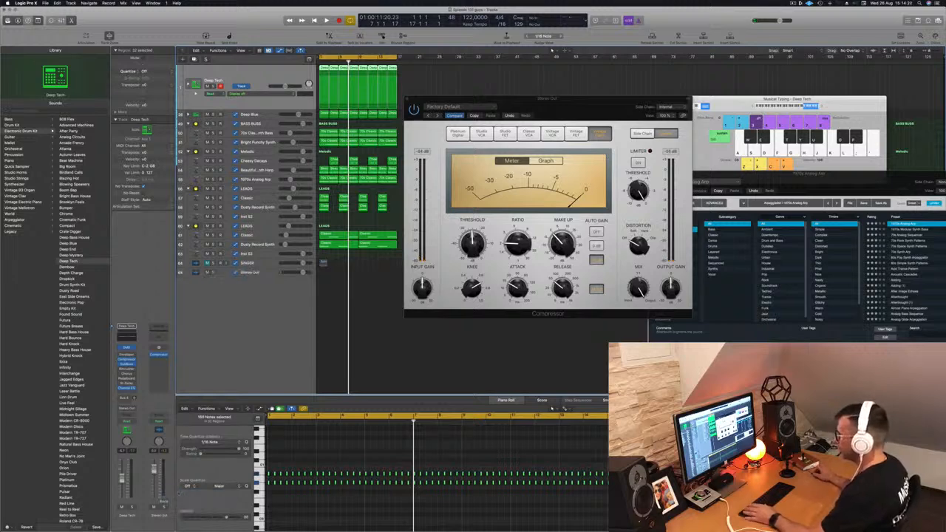
click(252, 272)
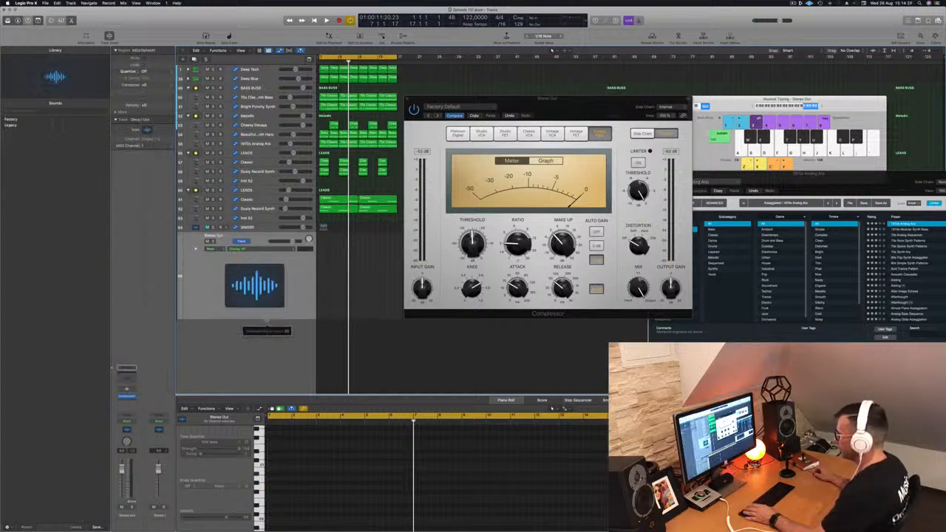
Step: Check the mix briefly and insert a stereo Limiter after the Compressor on the Stereo Out
key(space)
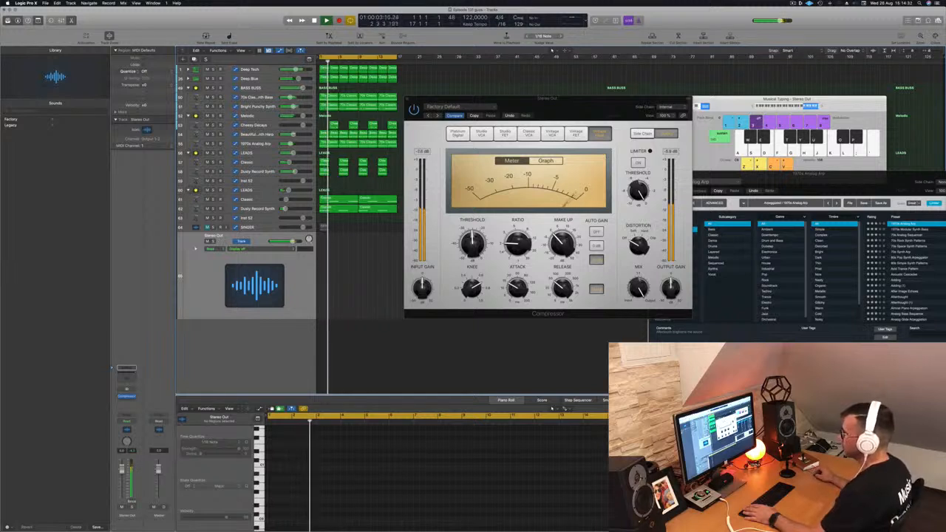
click(127, 403)
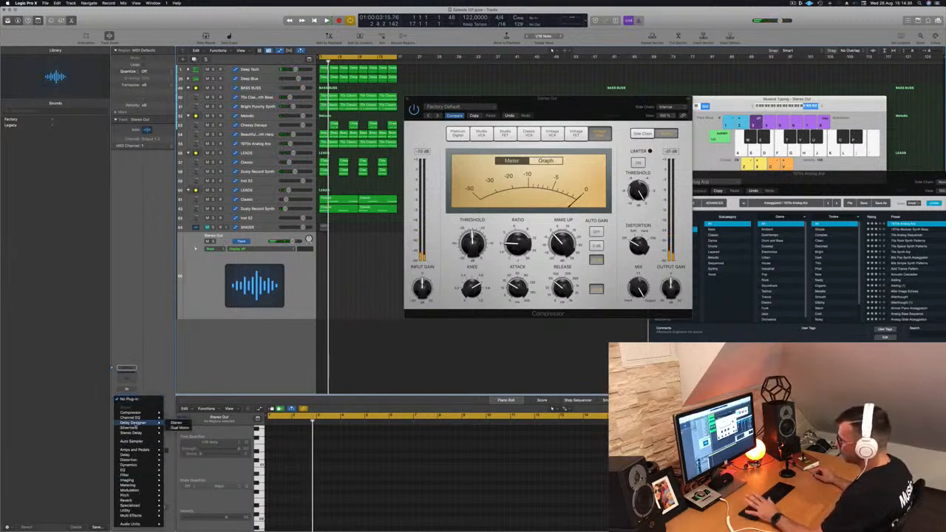
mouse_move(143, 466)
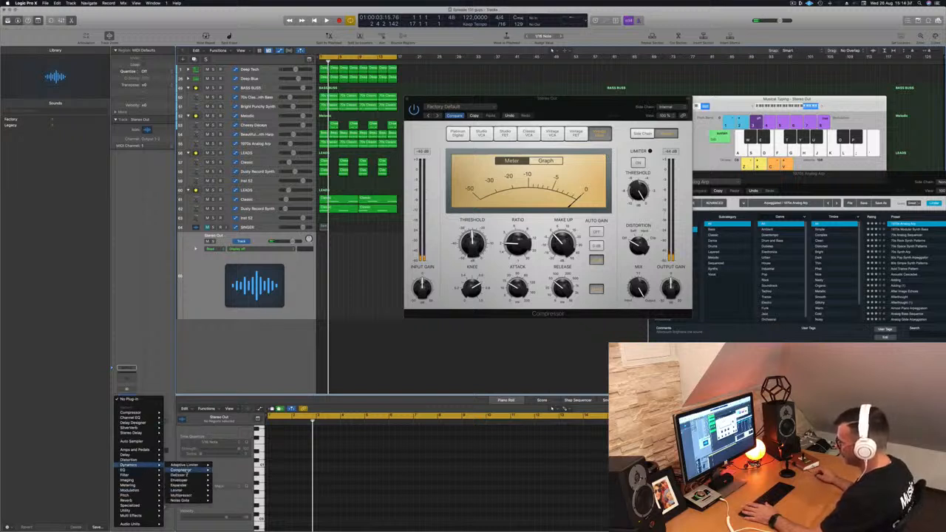
mouse_move(178, 490)
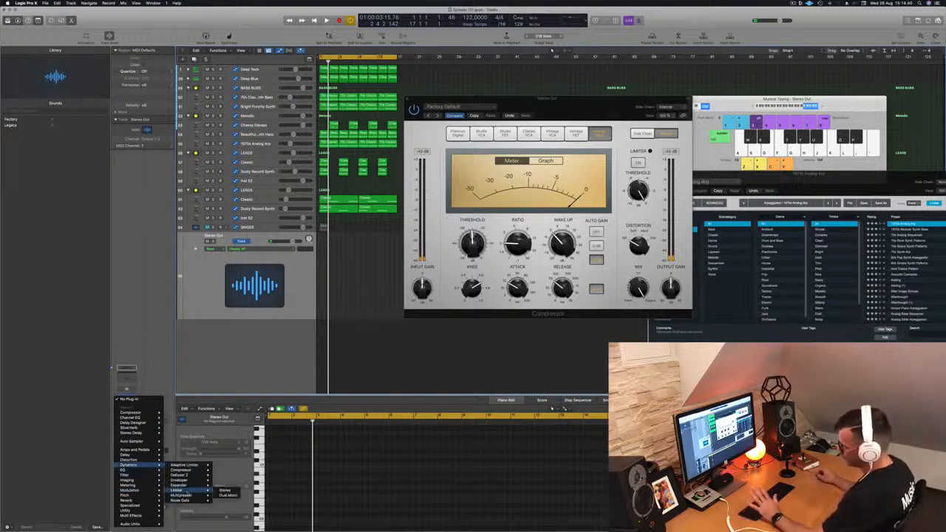
click(225, 490)
Step: Set the Limiter's gain to +5.5 dB while playing the mix, and move its window aside
key(space)
drag(394, 209, 394, 206)
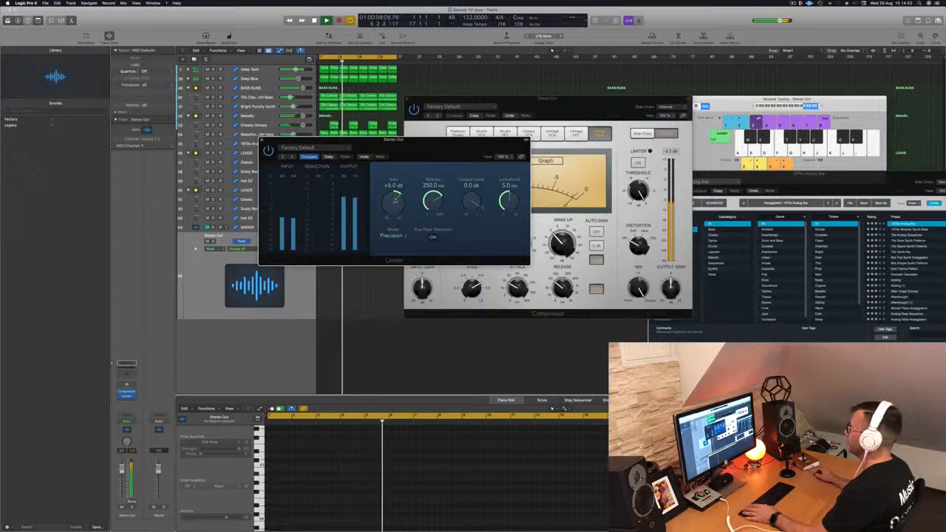
drag(395, 201, 397, 198)
key(space)
key(space)
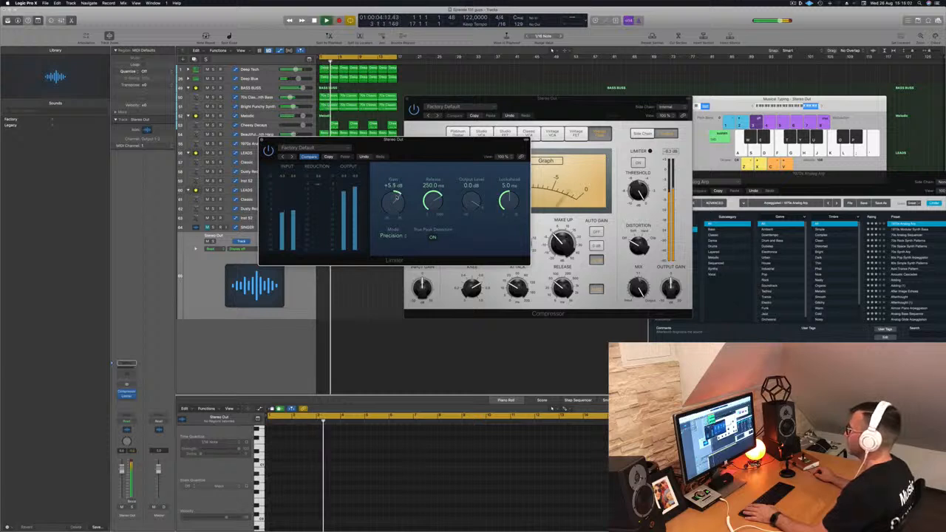
drag(415, 156, 608, 171)
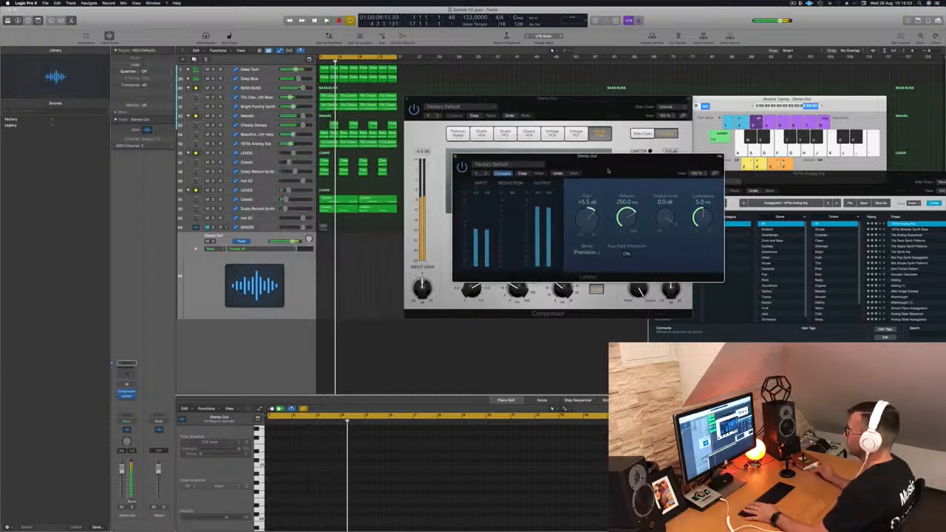
key(space)
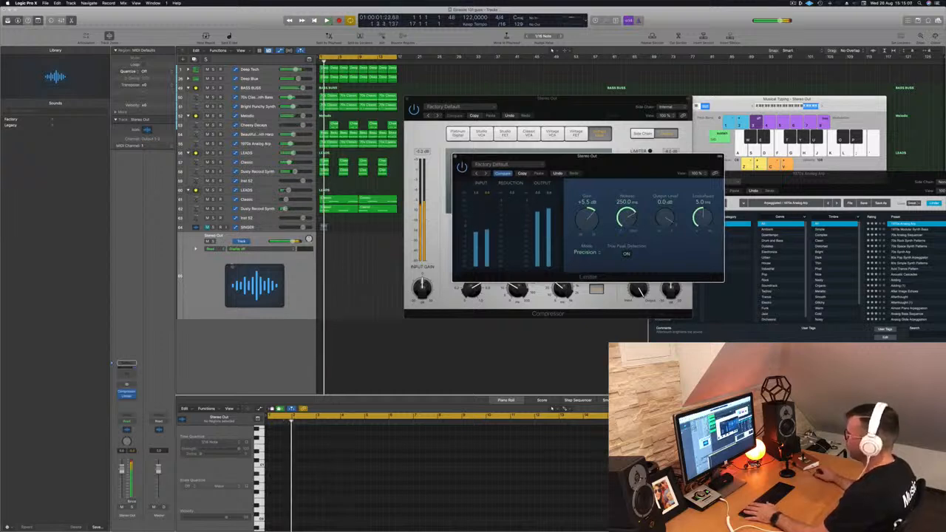
Step: Insert a stereo Multipressor after the Limiter on the Stereo Out and reposition its window
click(126, 400)
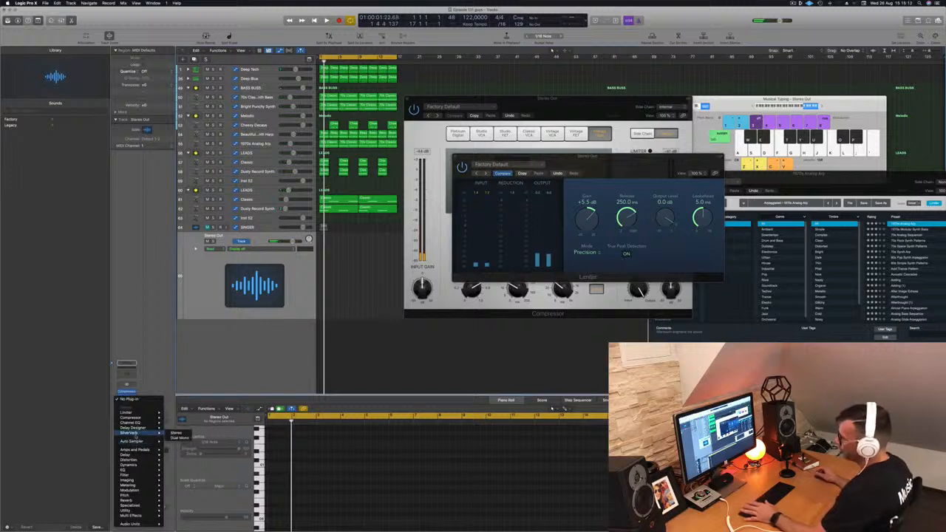
mouse_move(142, 466)
mouse_move(196, 496)
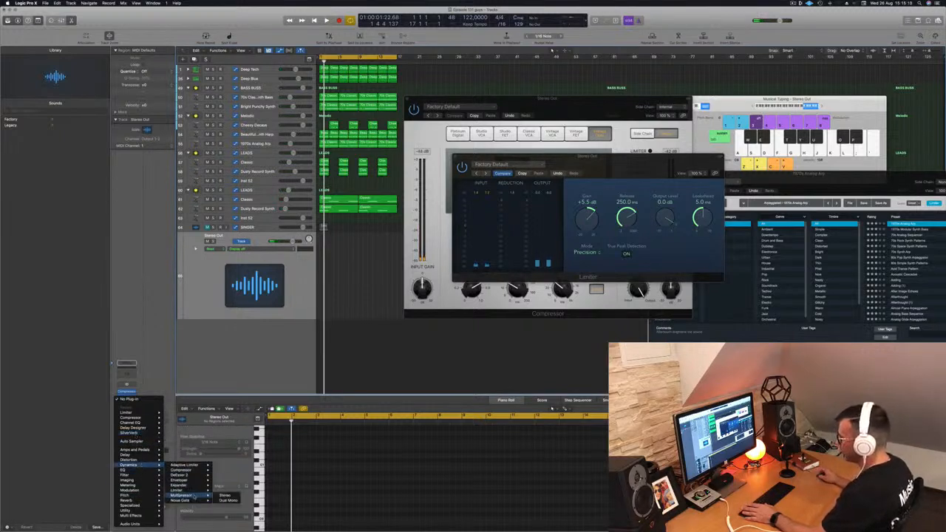
click(225, 495)
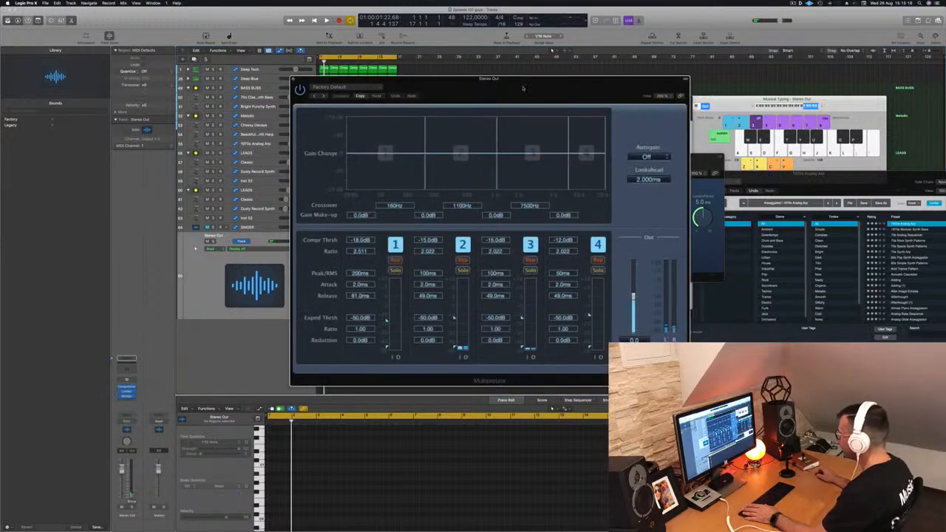
drag(514, 89, 456, 74)
Step: Set the Multipressor's four compression thresholds to -13.0, -17.5, -26.5 and -33.5 dB during playback, and close its window
key(space)
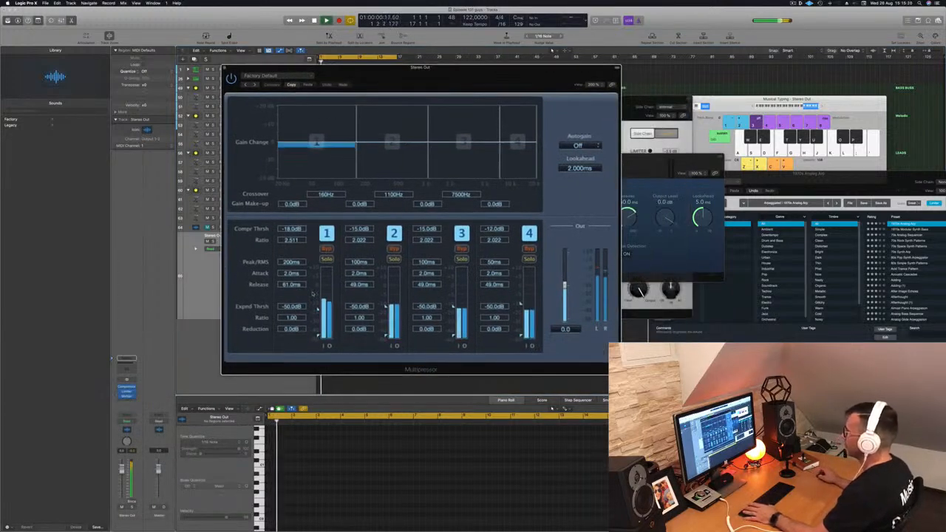
drag(319, 308, 318, 304)
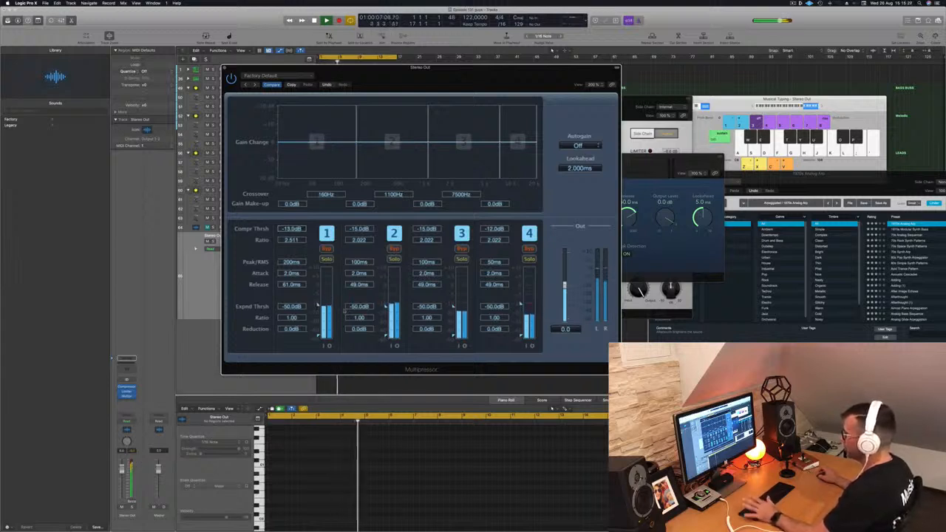
drag(384, 305, 384, 307)
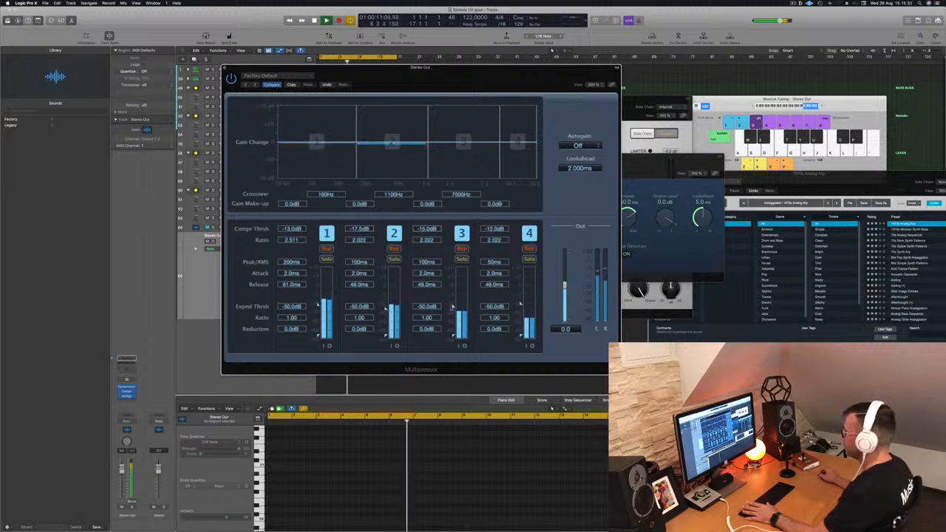
drag(453, 306, 454, 318)
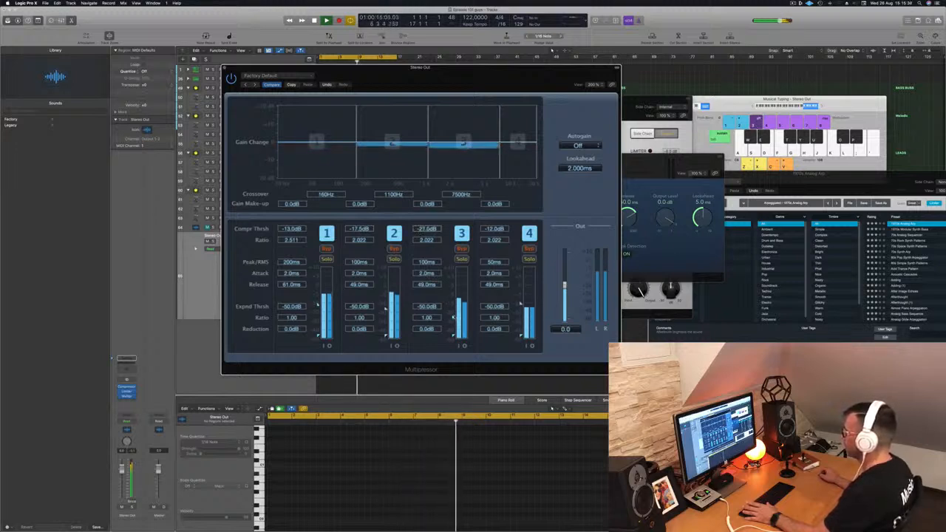
drag(520, 304, 522, 324)
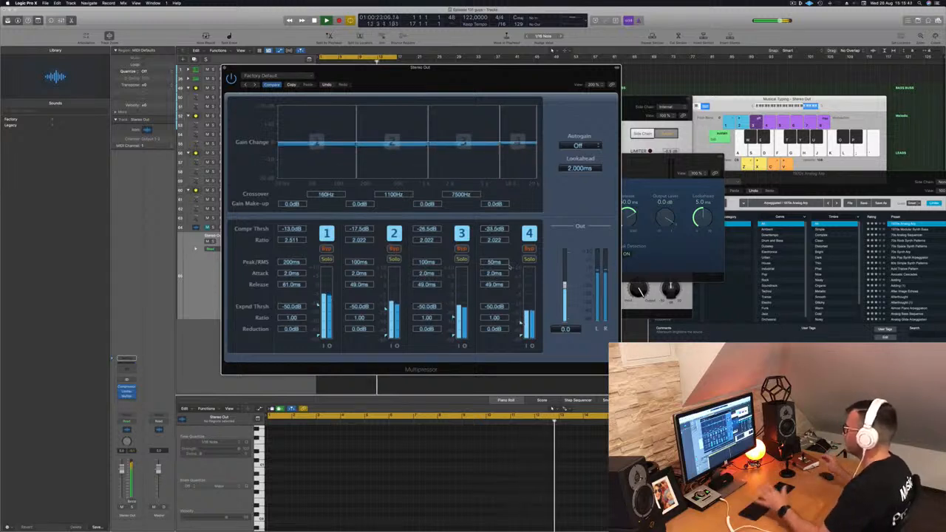
drag(382, 73, 370, 77)
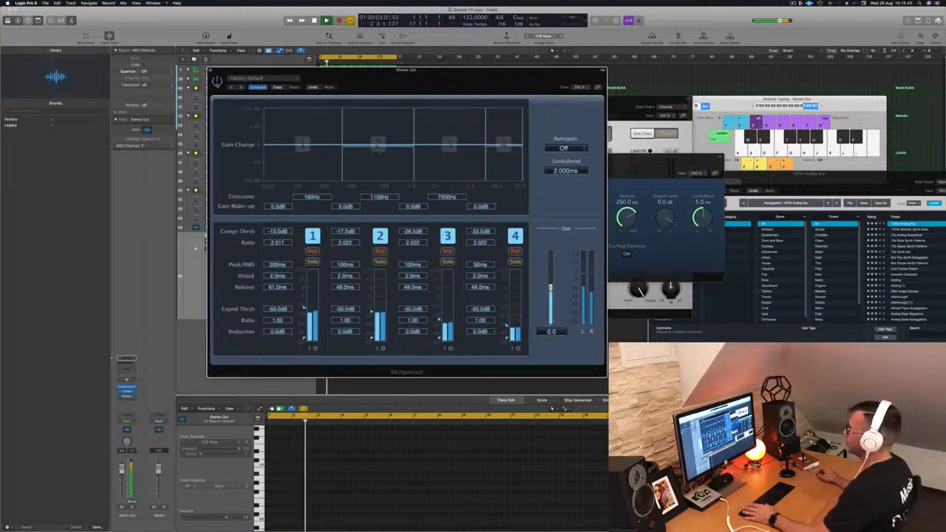
click(210, 71)
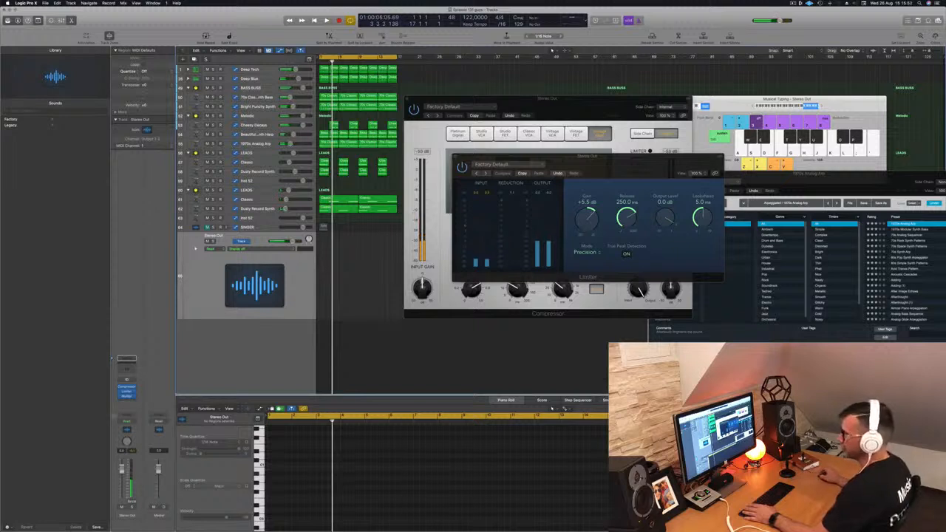
Step: Insert a stereo Vintage Tube EQ after the Multipressor on the Stereo Out
click(127, 397)
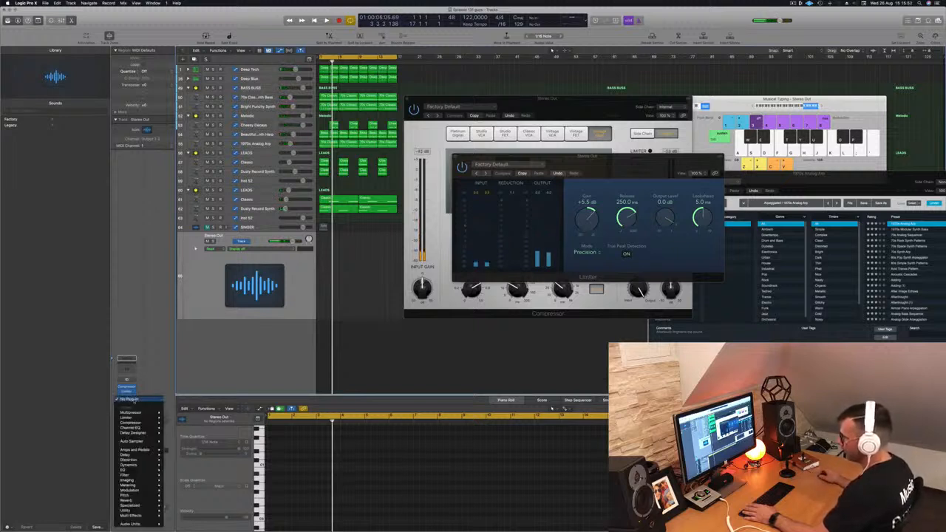
mouse_move(135, 471)
mouse_move(190, 490)
mouse_move(244, 500)
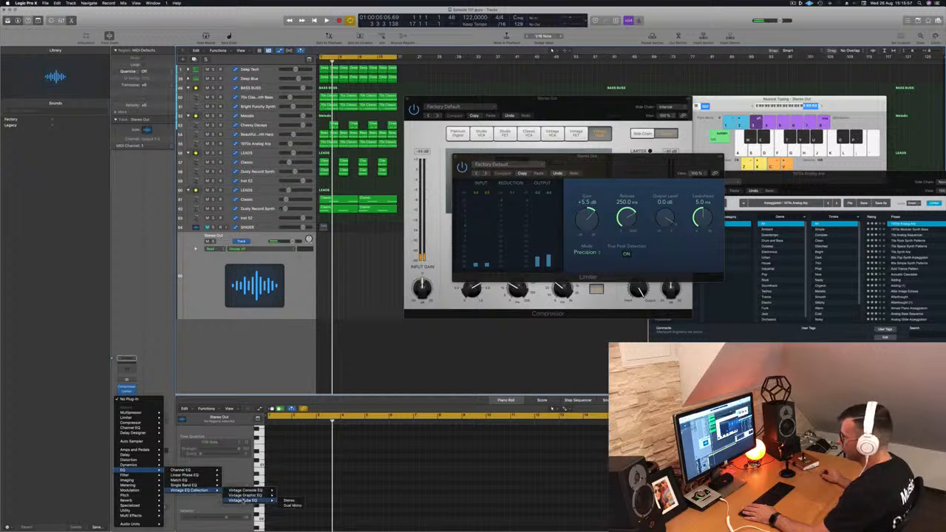
click(290, 501)
drag(470, 95, 551, 107)
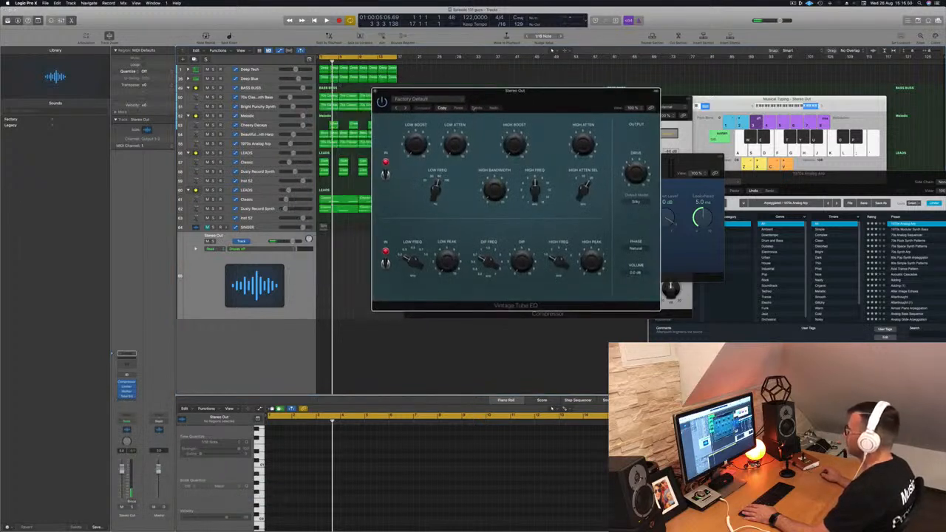
Step: Load the Enhanced Mix preset from the Mix Bus presets into the Vintage Tube EQ
click(429, 98)
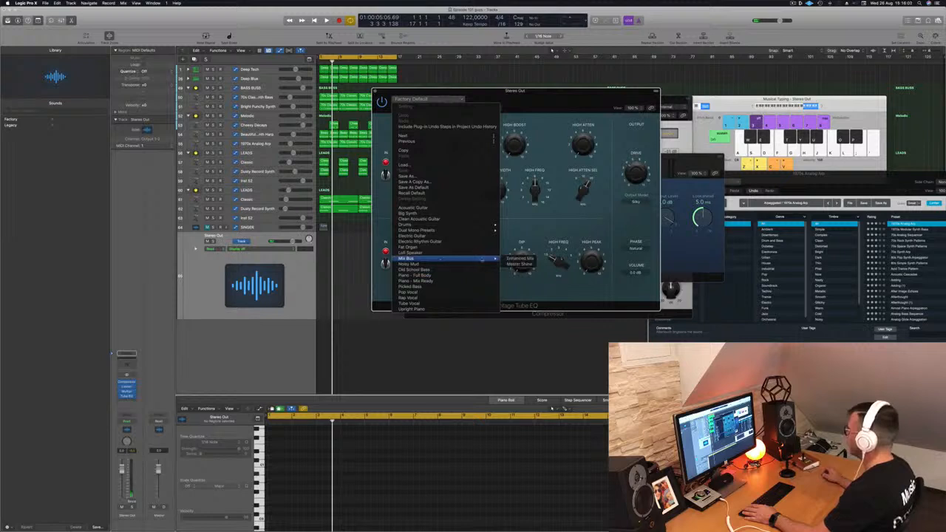
click(521, 258)
drag(573, 100, 583, 100)
Step: Play back the arrangement to audition the Vintage Tube EQ's Enhanced Mix setting on the Stereo Out
key(space)
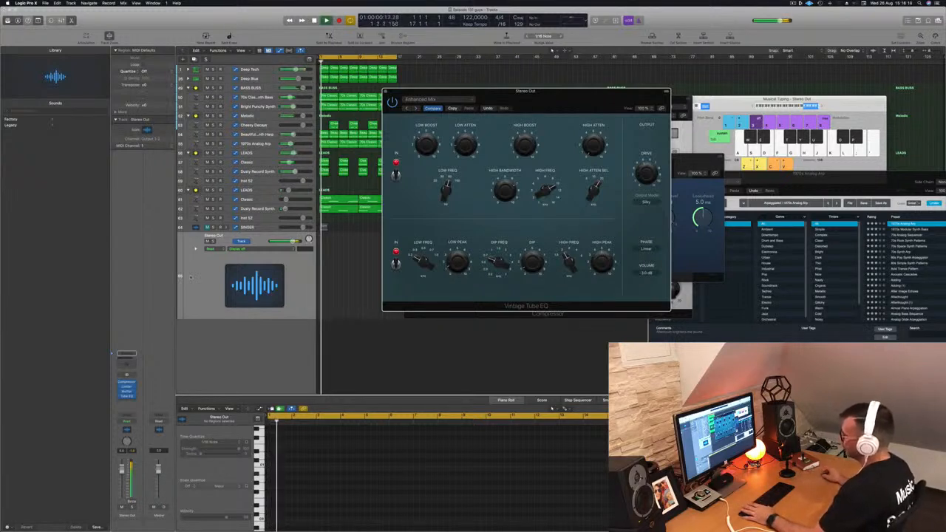
click(210, 280)
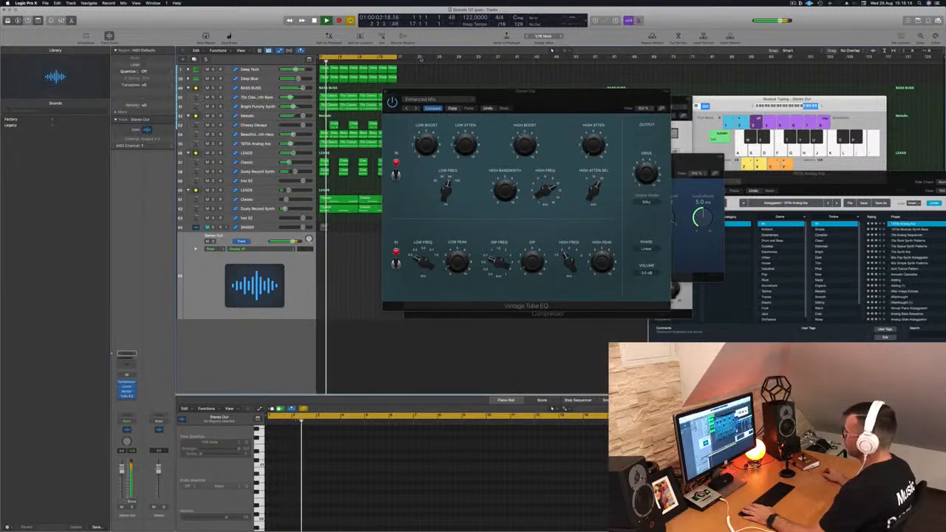
click(393, 104)
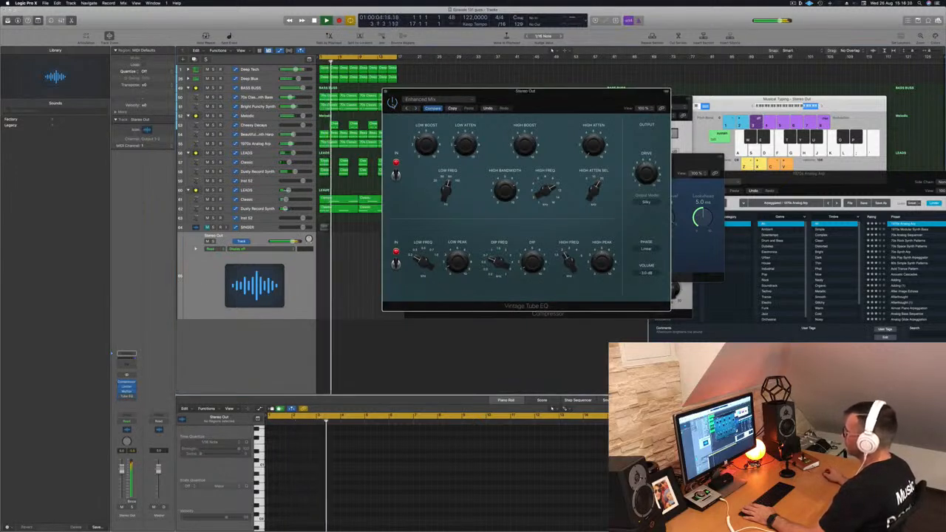
click(210, 278)
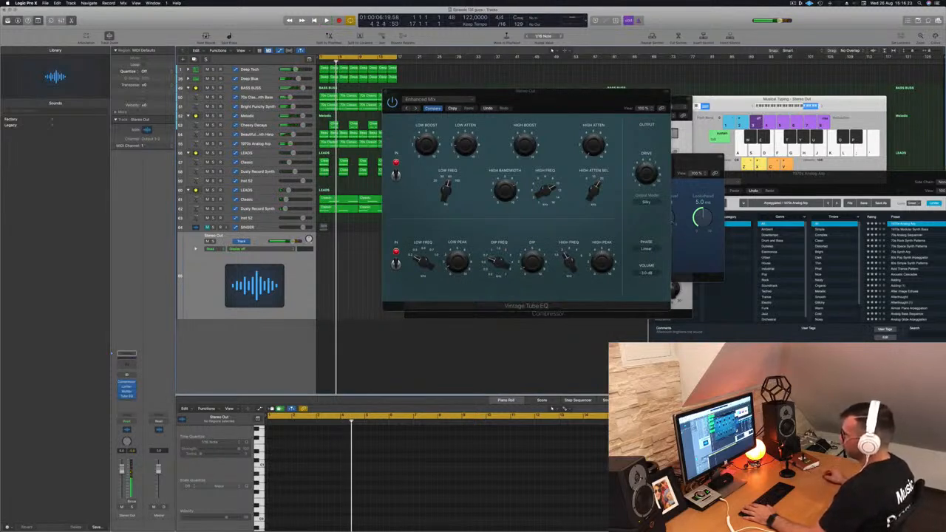
Step: Insert a second Compressor after the Vintage Tube EQ on the Stereo Out and load its Smooth Compression preset
click(127, 399)
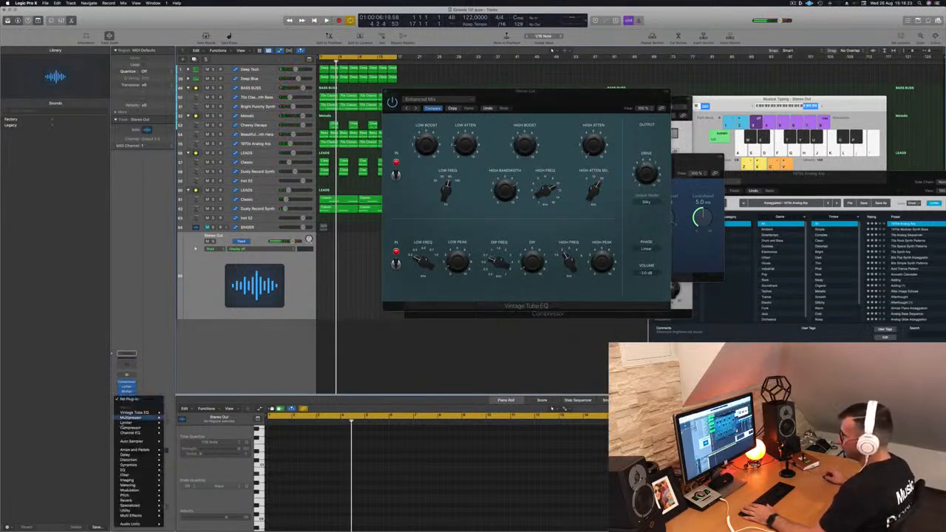
click(177, 428)
drag(355, 88, 407, 99)
click(405, 96)
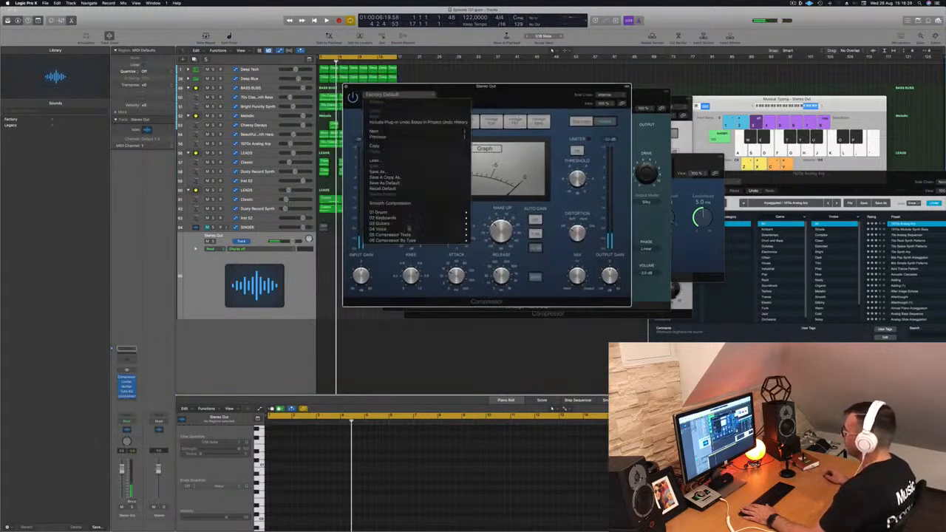
click(392, 203)
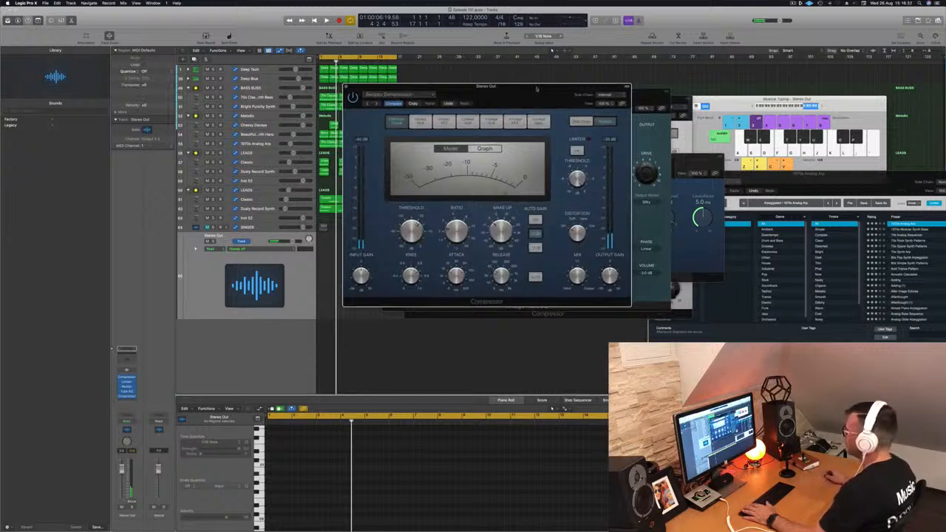
drag(536, 88, 469, 88)
Step: Audition the new Compressor during playback with its window moved aside, and reset the Stereo Out's peak level display
key(space)
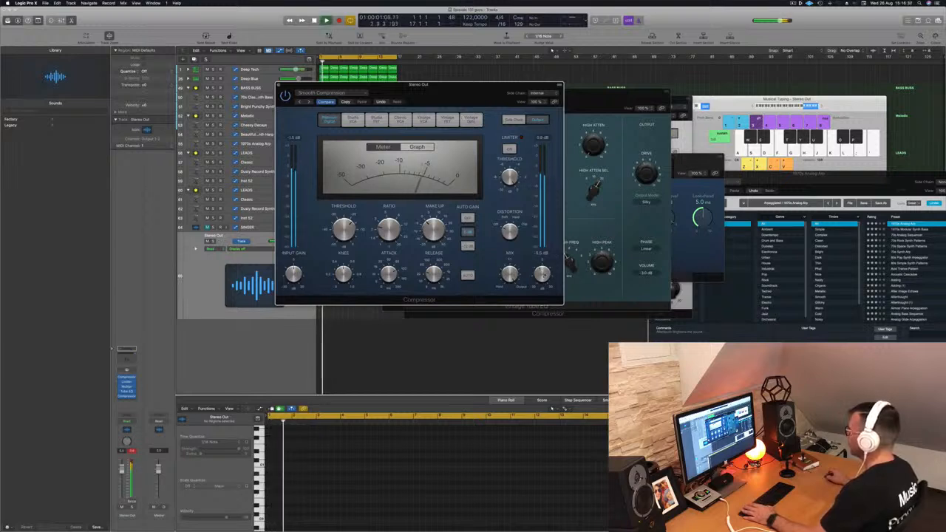
drag(526, 84, 643, 99)
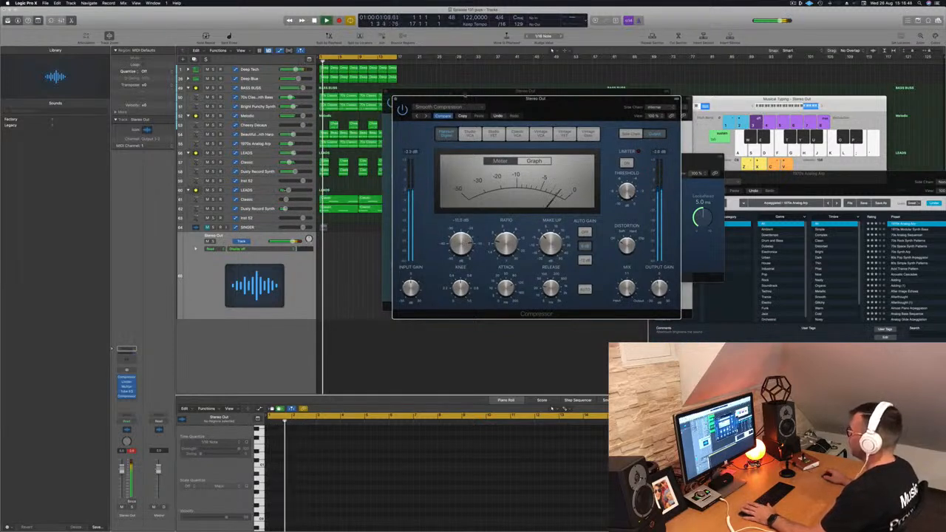
drag(521, 102, 593, 105)
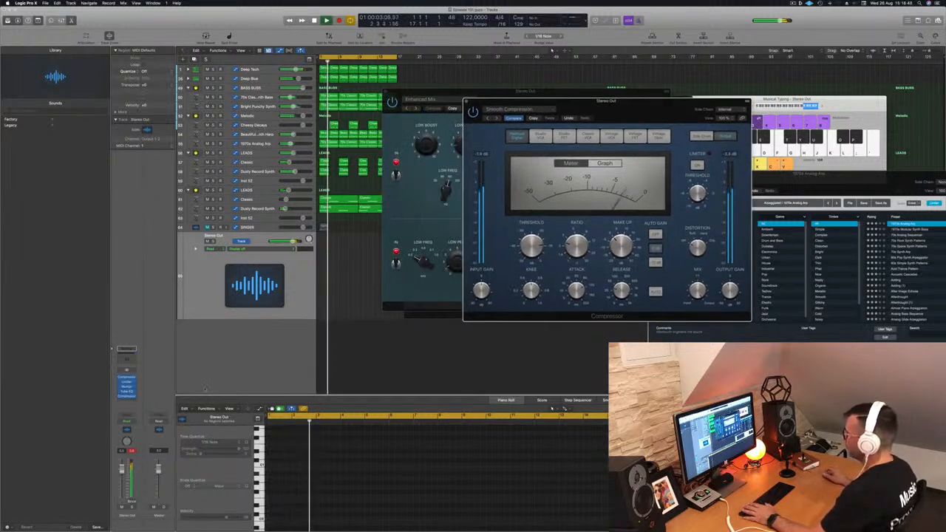
click(133, 452)
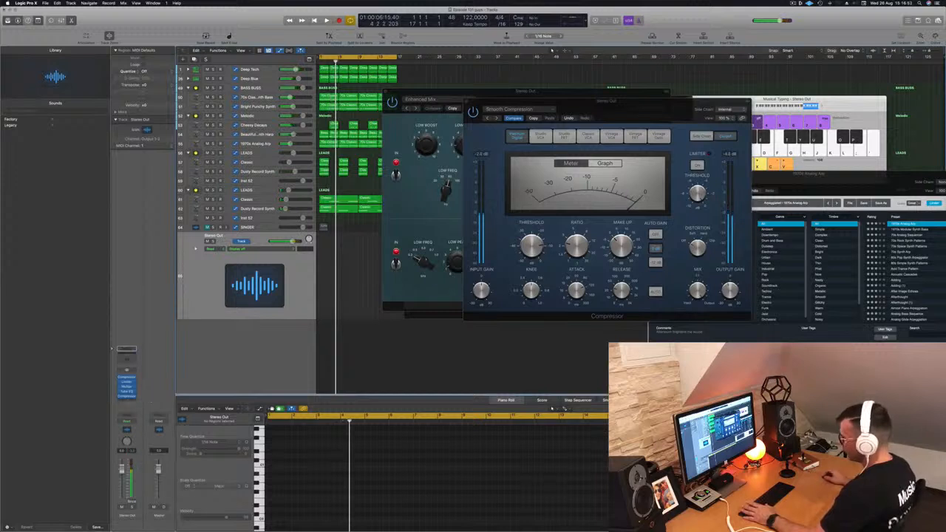
Step: Insert a stereo Adaptive Limiter after the second Compressor on the Stereo Out and move its window aside during playback
click(127, 400)
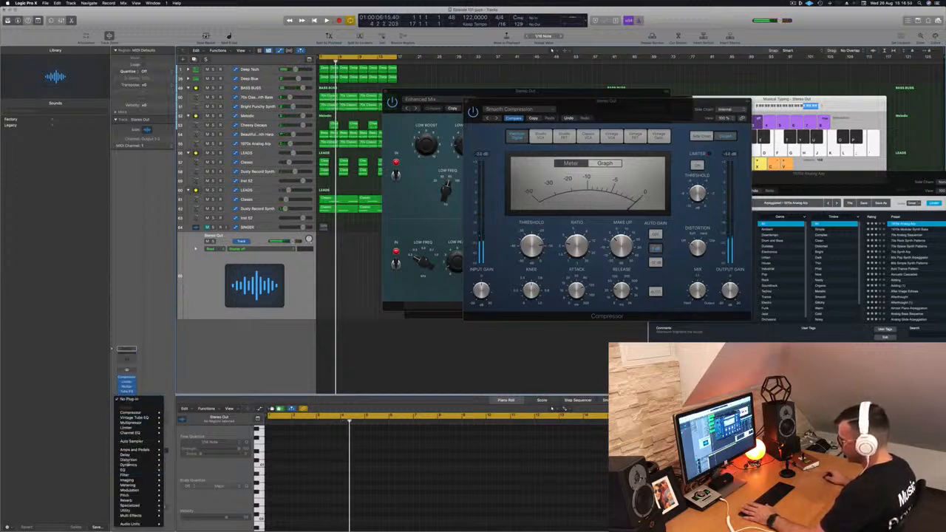
mouse_move(132, 466)
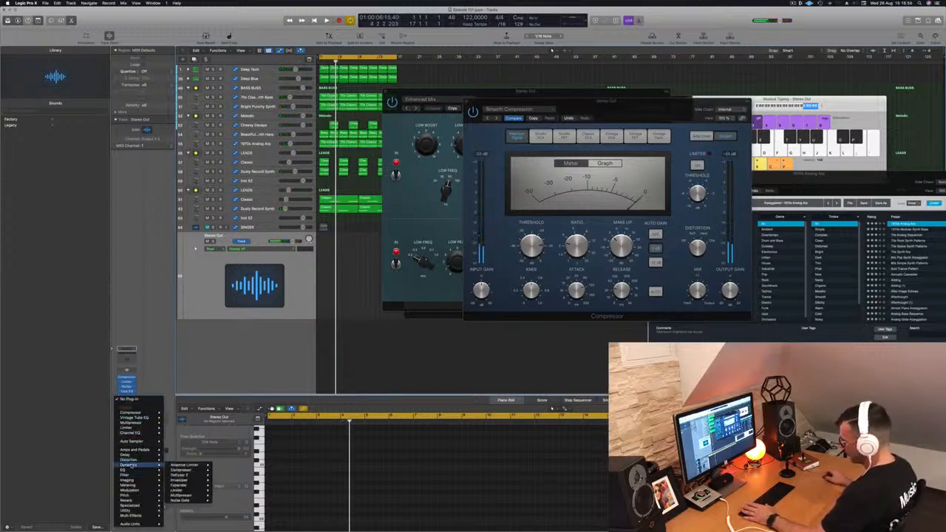
click(224, 465)
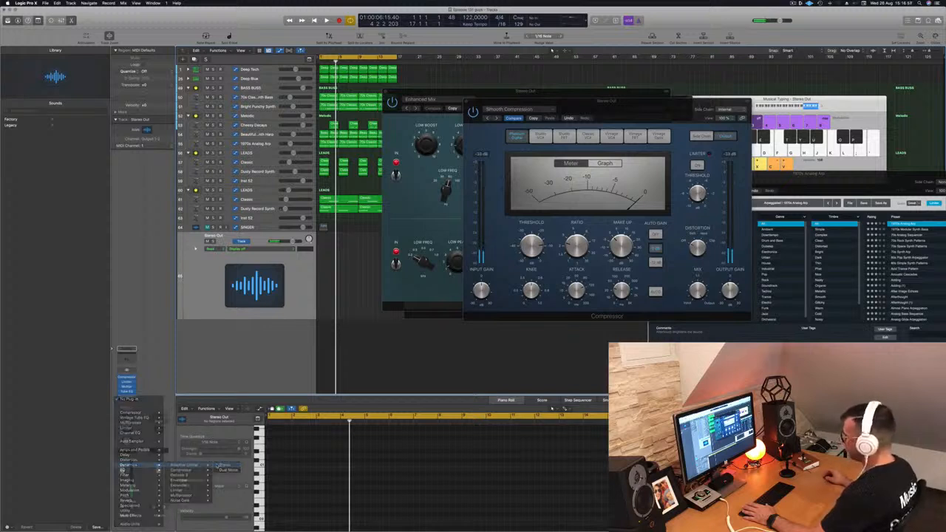
drag(437, 85, 548, 95)
key(space)
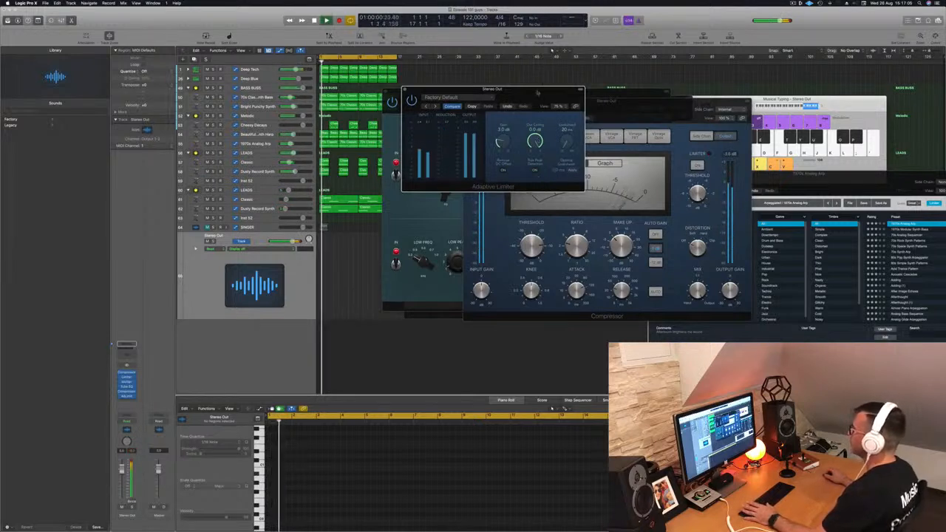
drag(450, 124, 463, 127)
drag(562, 99, 799, 108)
Step: Close the Compressor, Vintage Tube EQ and Limiter windows, keeping only the Adaptive Limiter open over the arrangement
drag(626, 101, 546, 131)
click(387, 131)
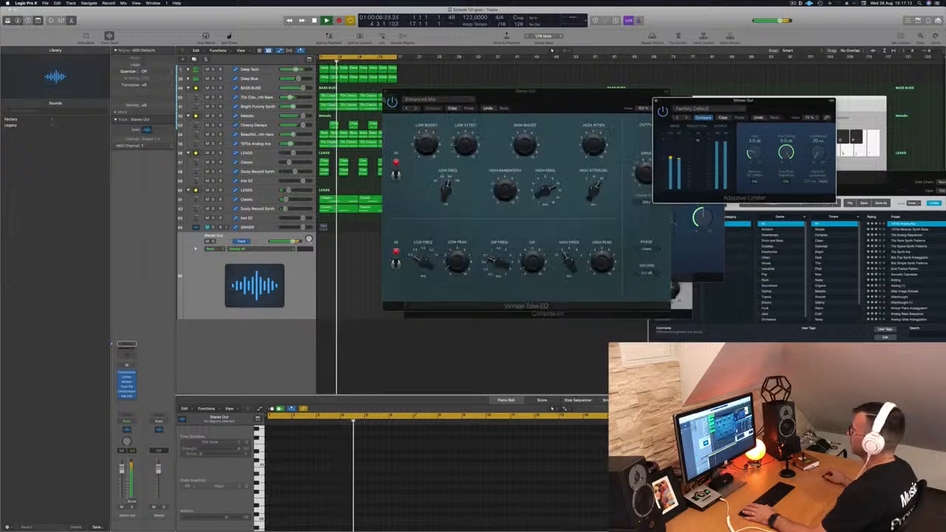
click(385, 91)
click(428, 220)
click(408, 100)
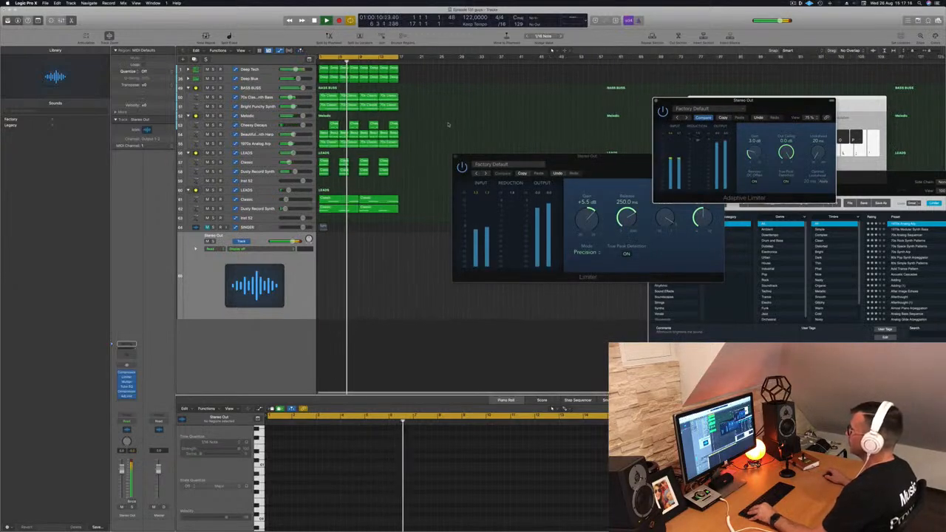
click(456, 157)
scroll(480, 163, up, 3)
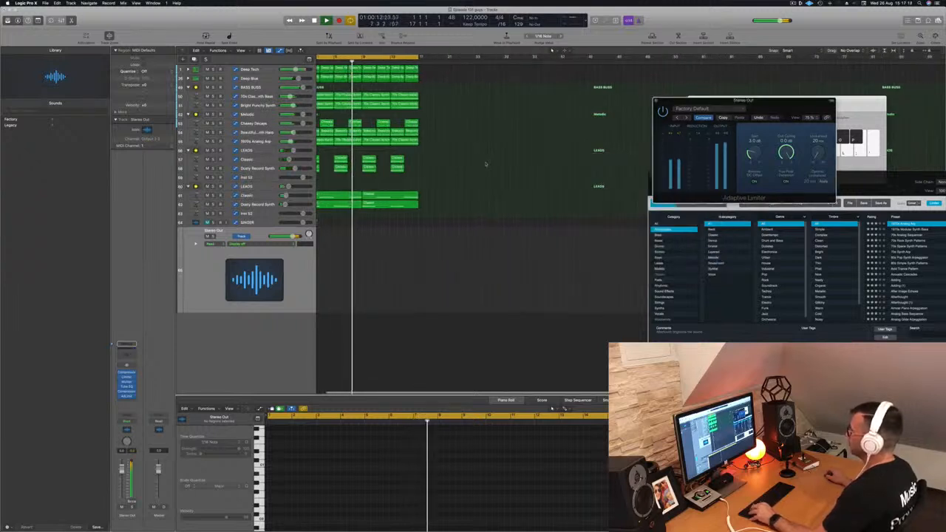